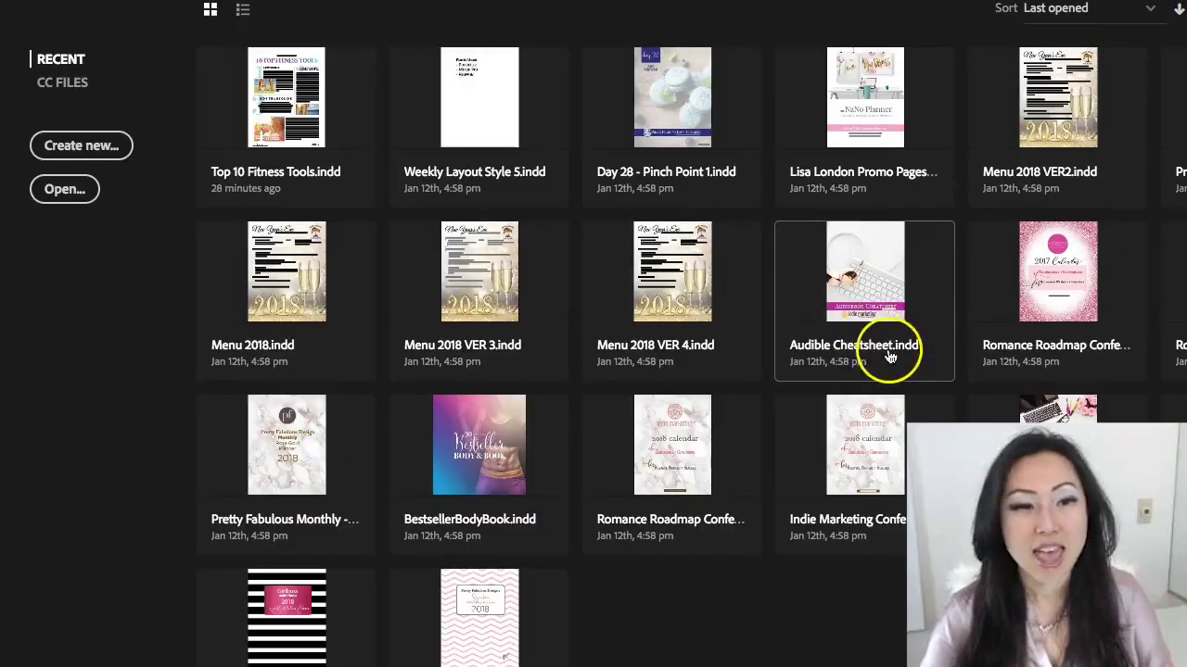
- Create an 8.5 × 11 in portrait document measured in inches with 0.5 in margins
click(108, 156)
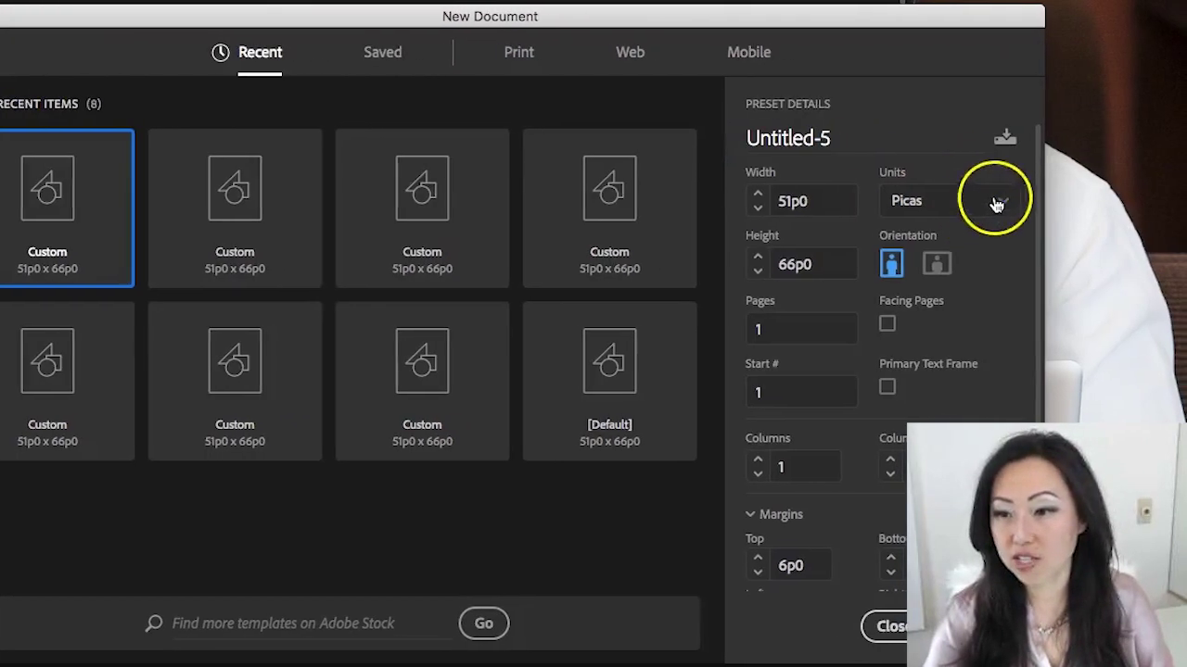
click(994, 199)
click(916, 310)
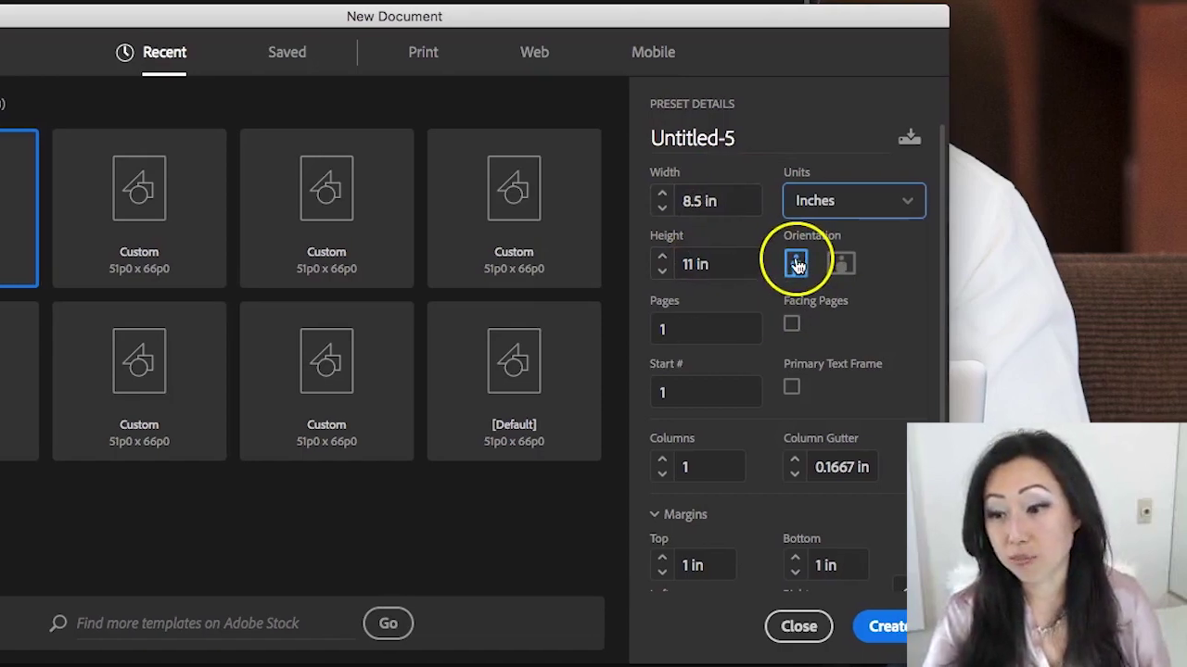
scroll(788, 255, down, 2)
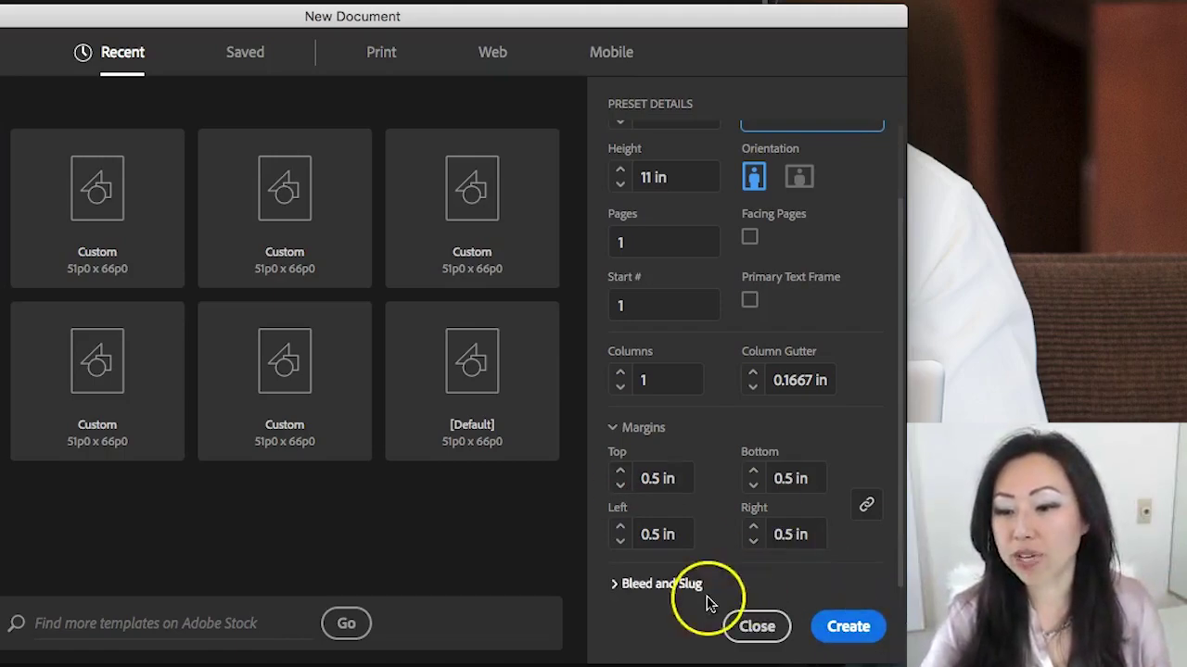
click(838, 610)
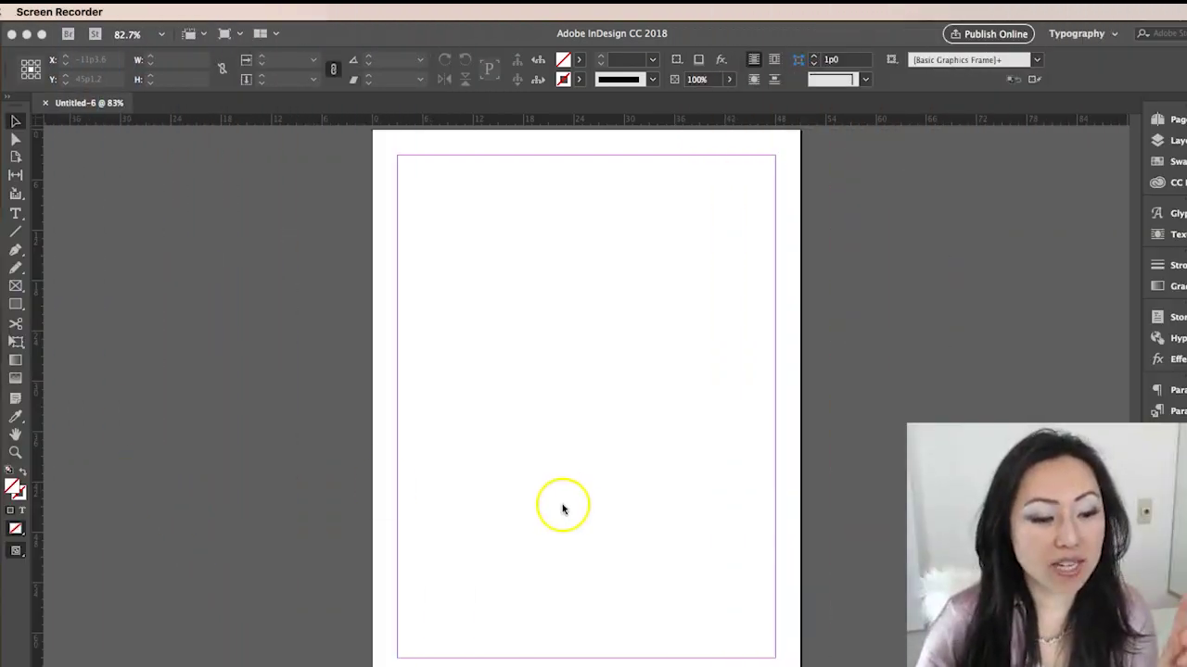
click(262, 257)
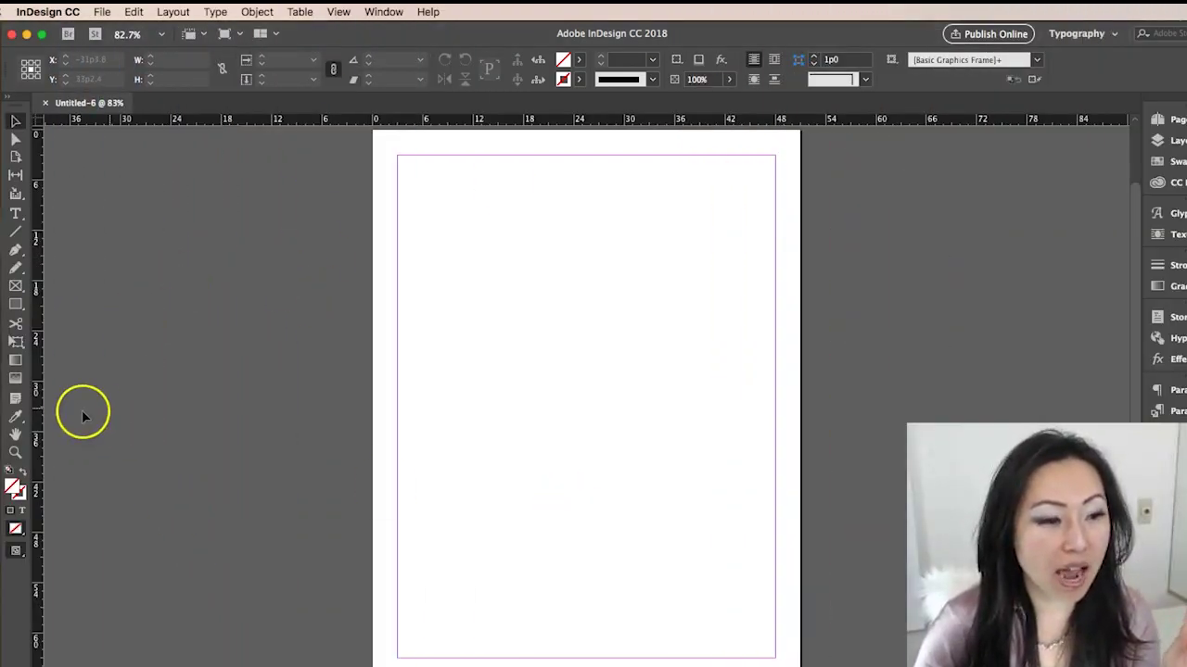
- Draw a band across the page top and fill it with the PF Grey swatch
click(28, 311)
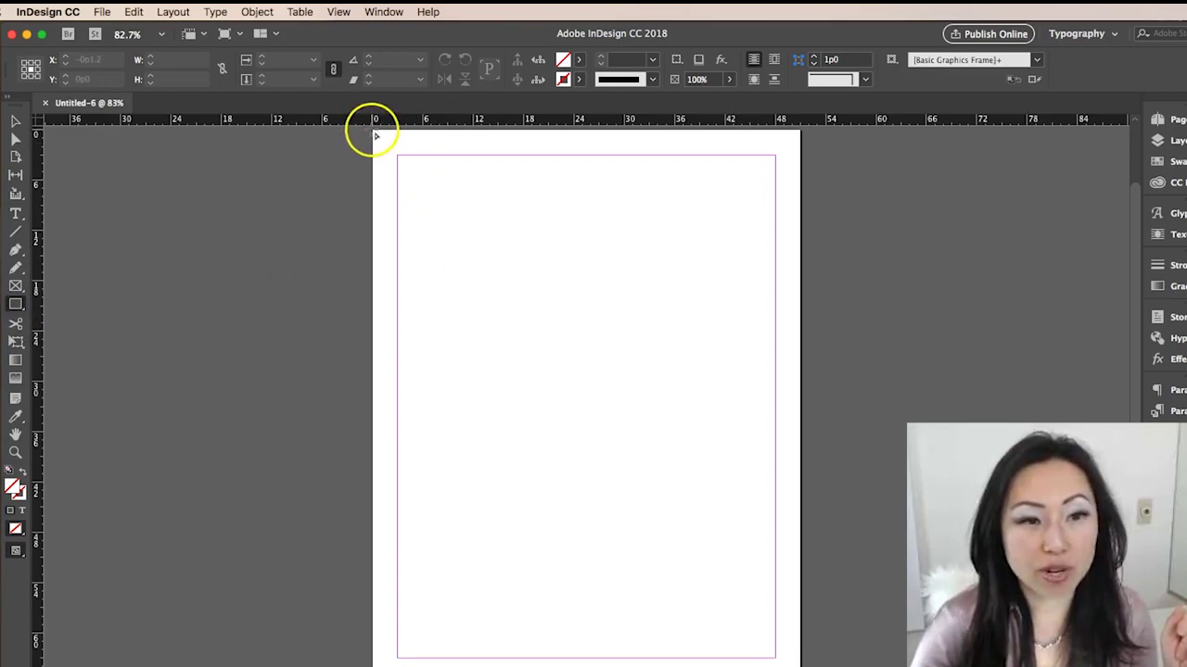
drag(375, 136, 816, 168)
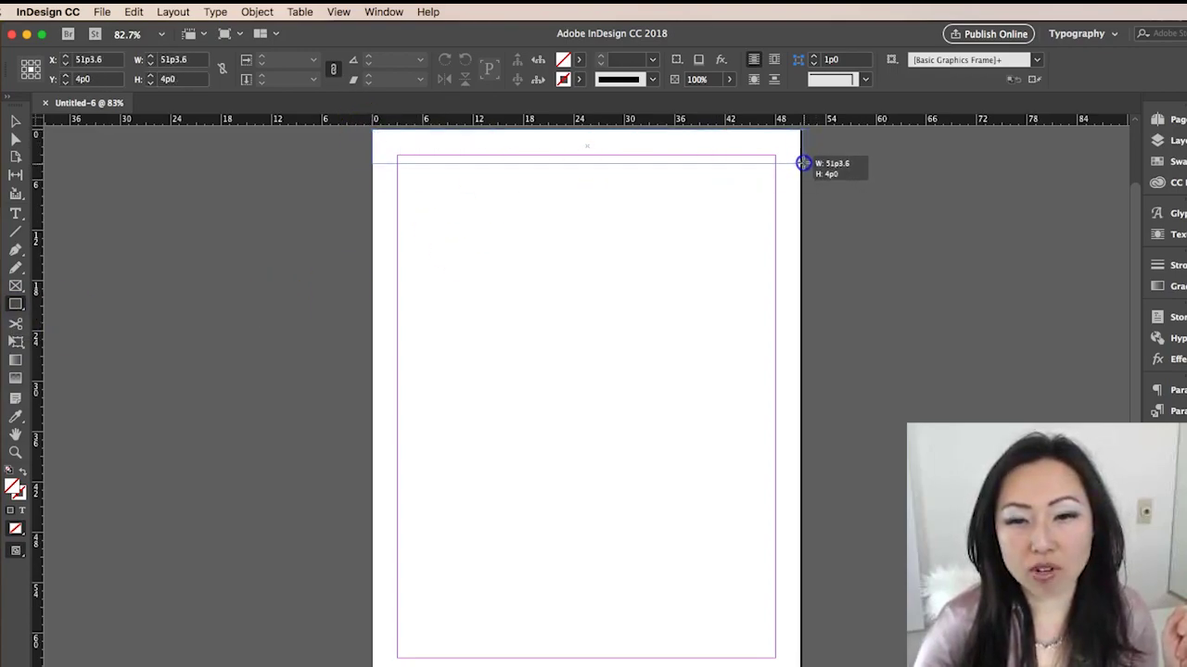
drag(809, 168, 802, 155)
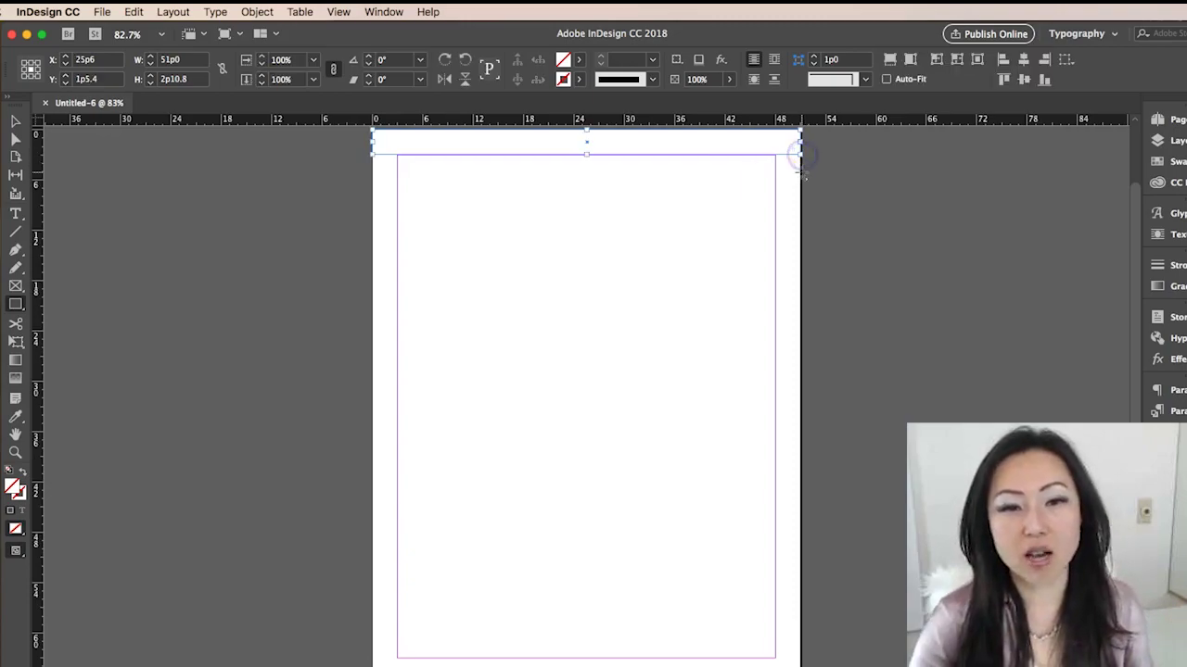
click(578, 59)
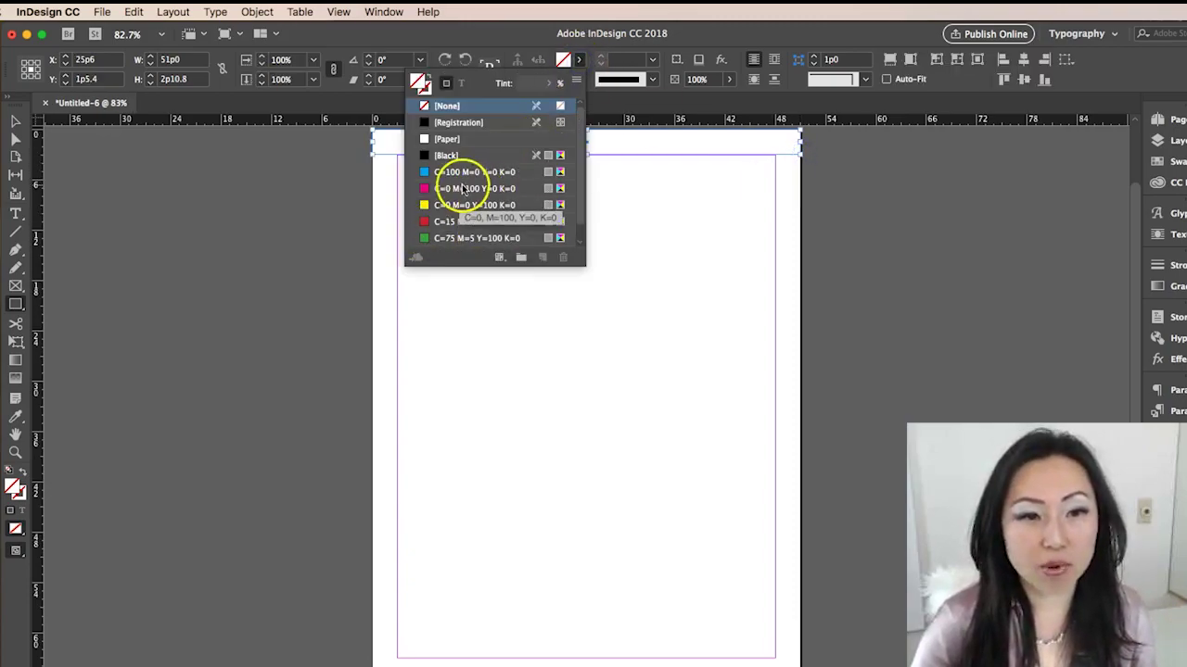
click(584, 48)
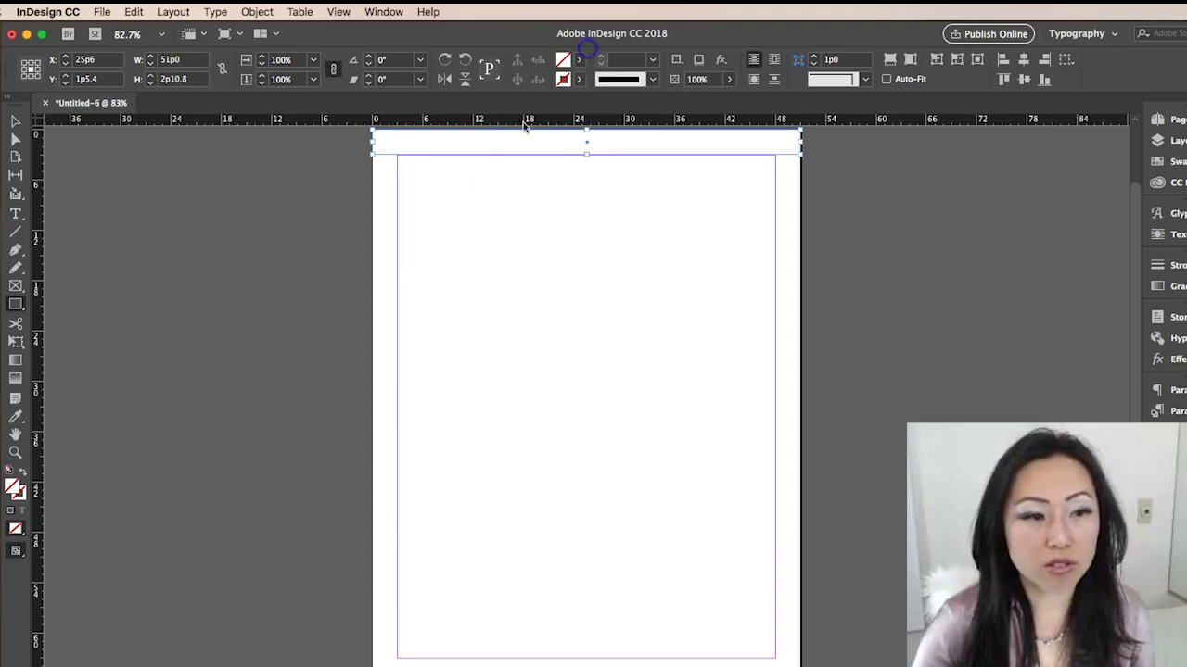
click(581, 61)
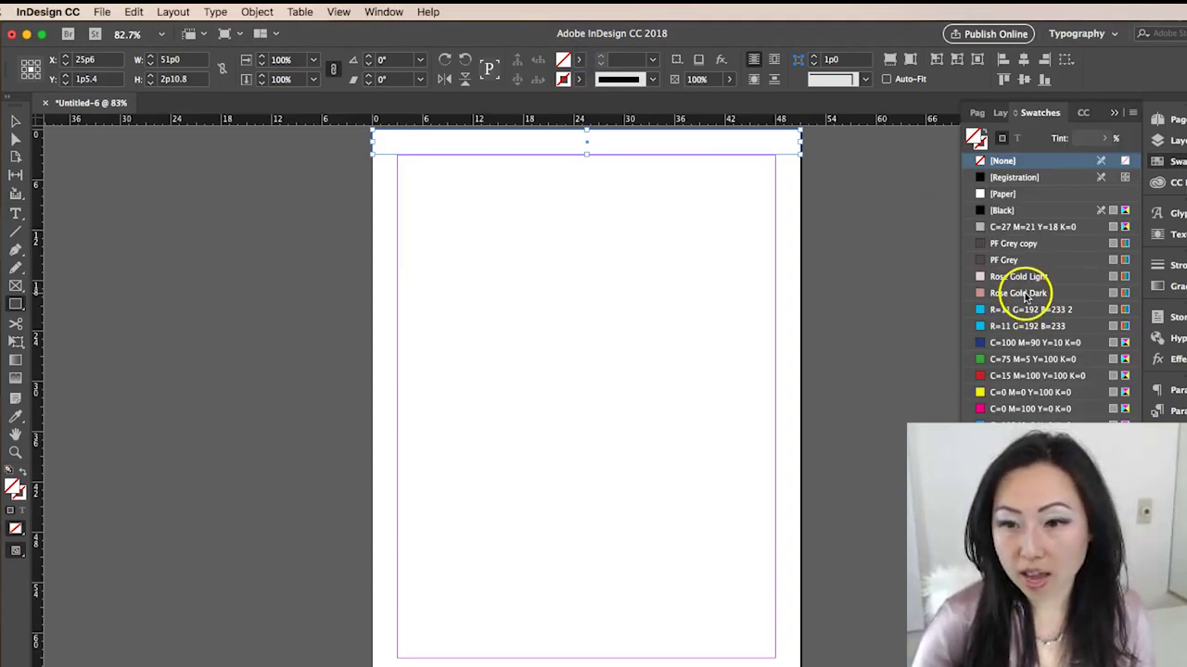
click(1014, 295)
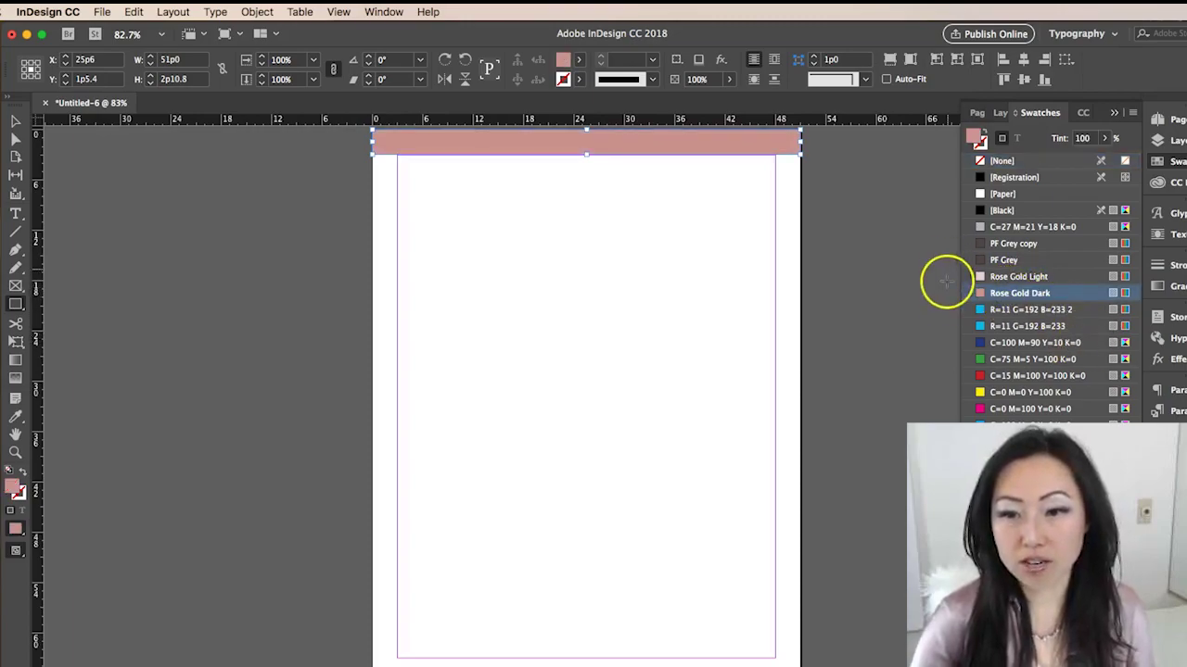
click(1010, 261)
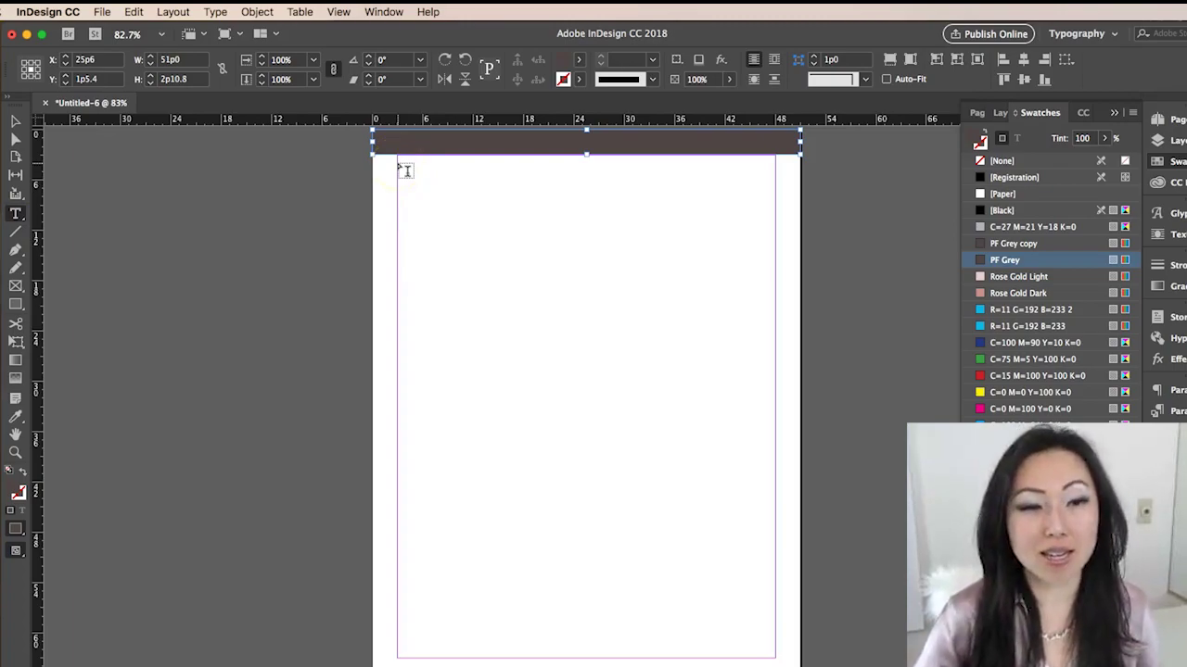
- Draw a text frame below the header band containing 'Date:'
click(16, 216)
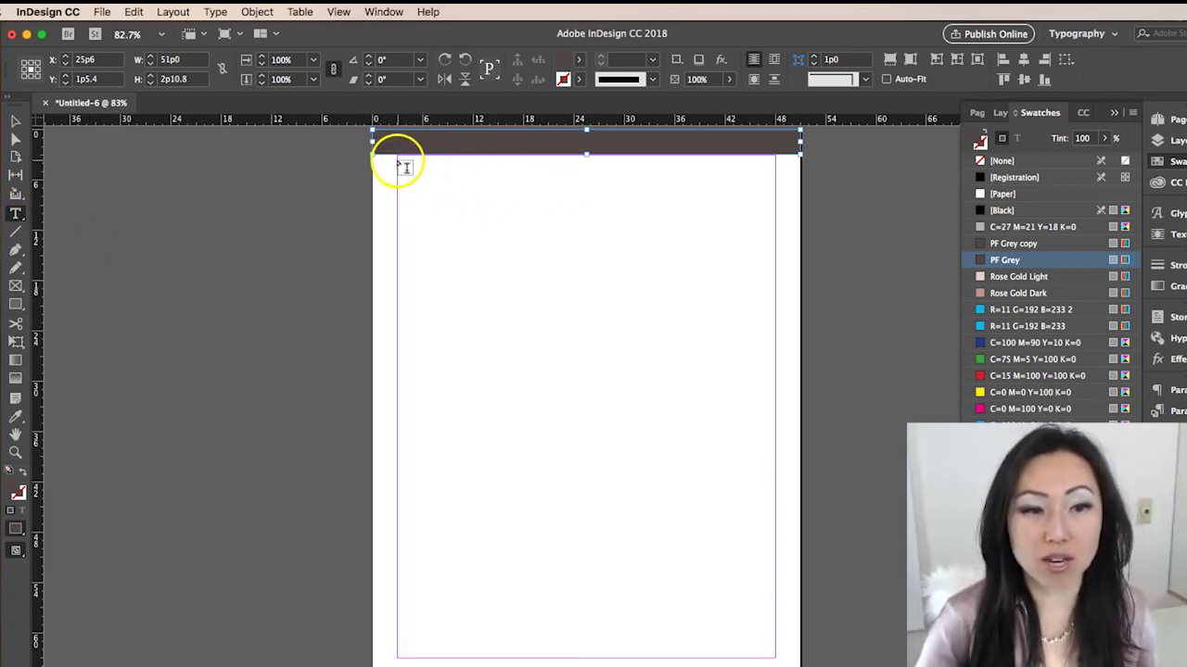
drag(403, 165, 618, 187)
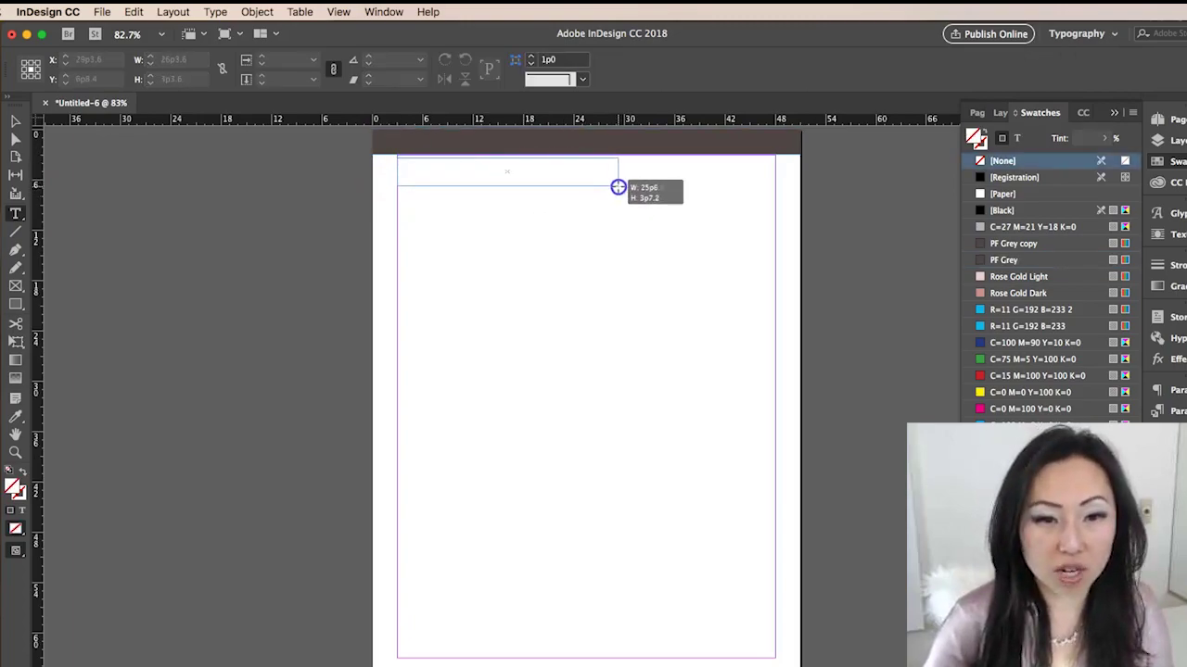
drag(617, 188, 755, 271)
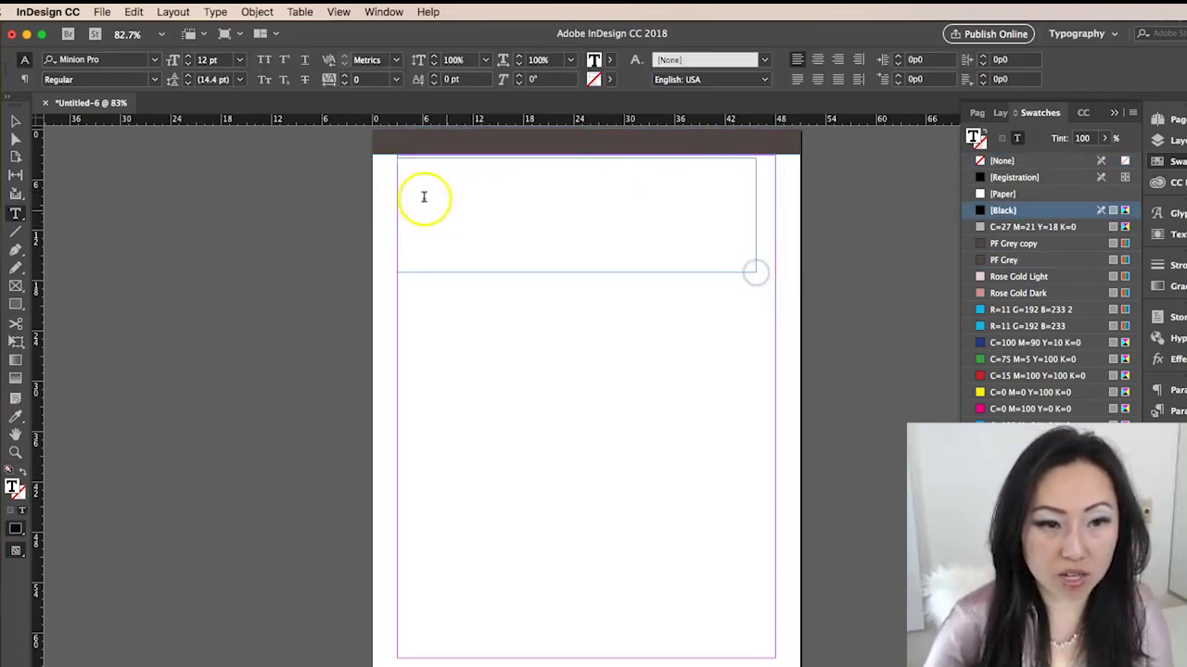
text(Date:)
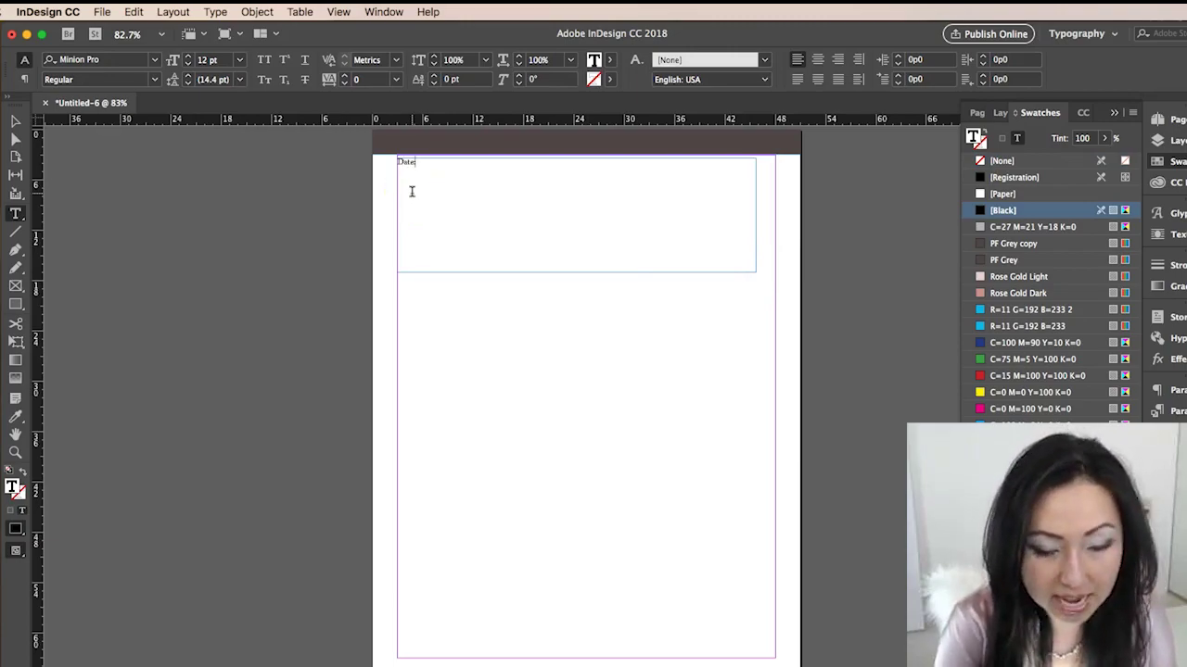
- Set the Date heading in Didot at 36 pt
key(ctrl+a)
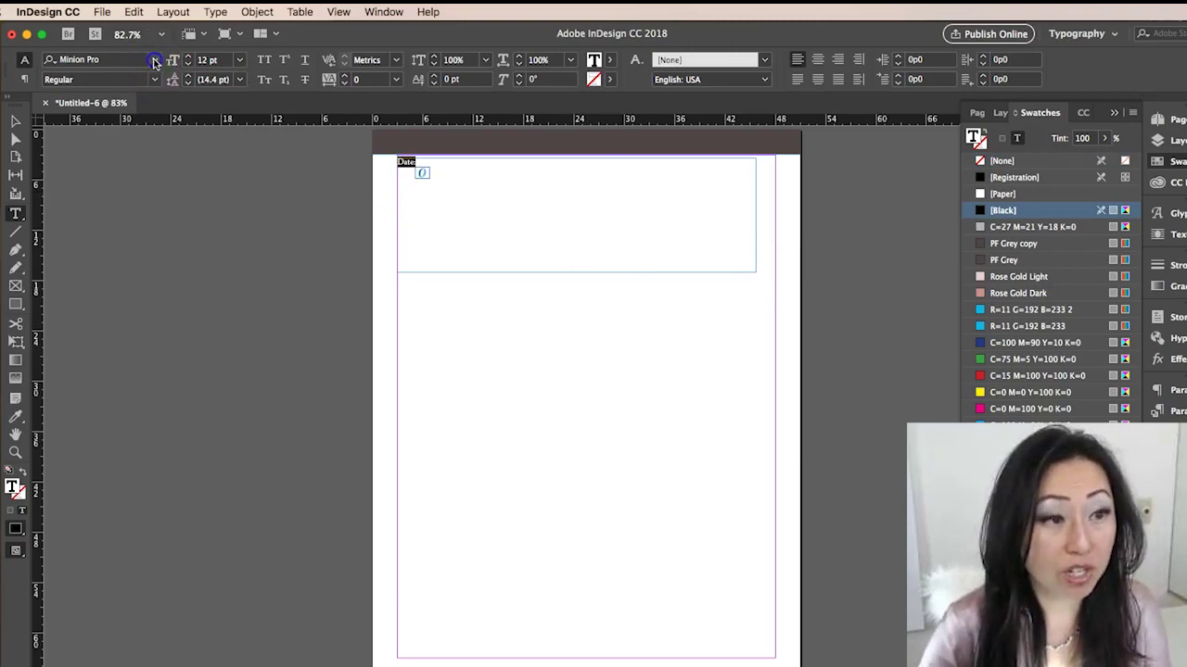
click(153, 61)
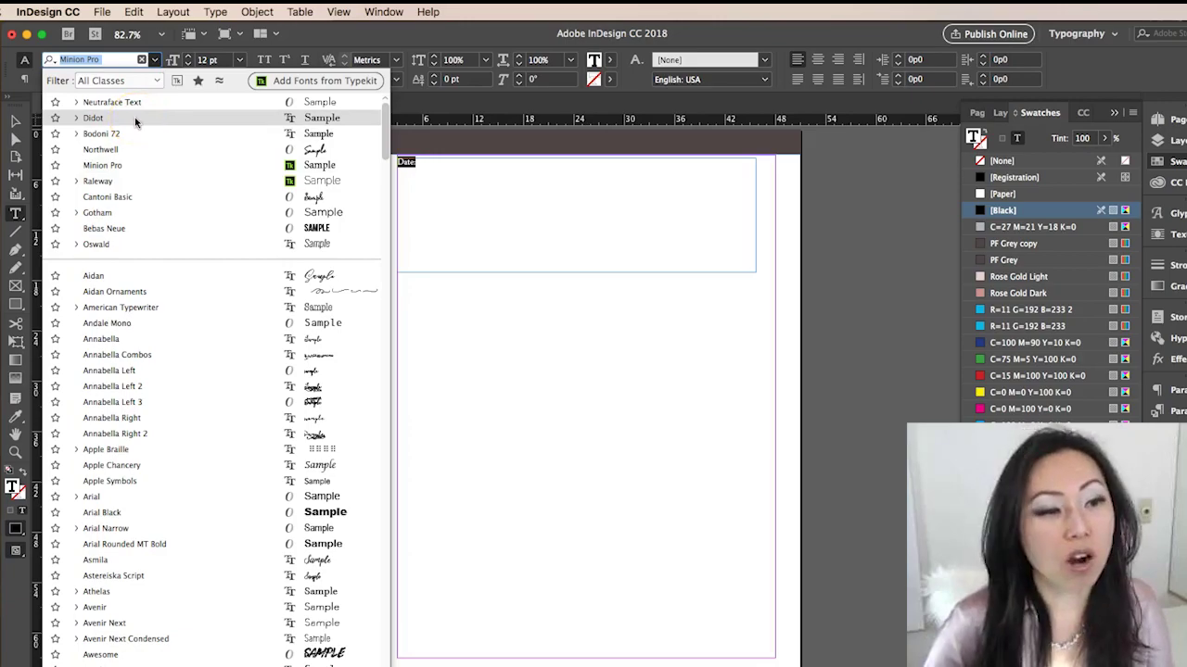
click(134, 118)
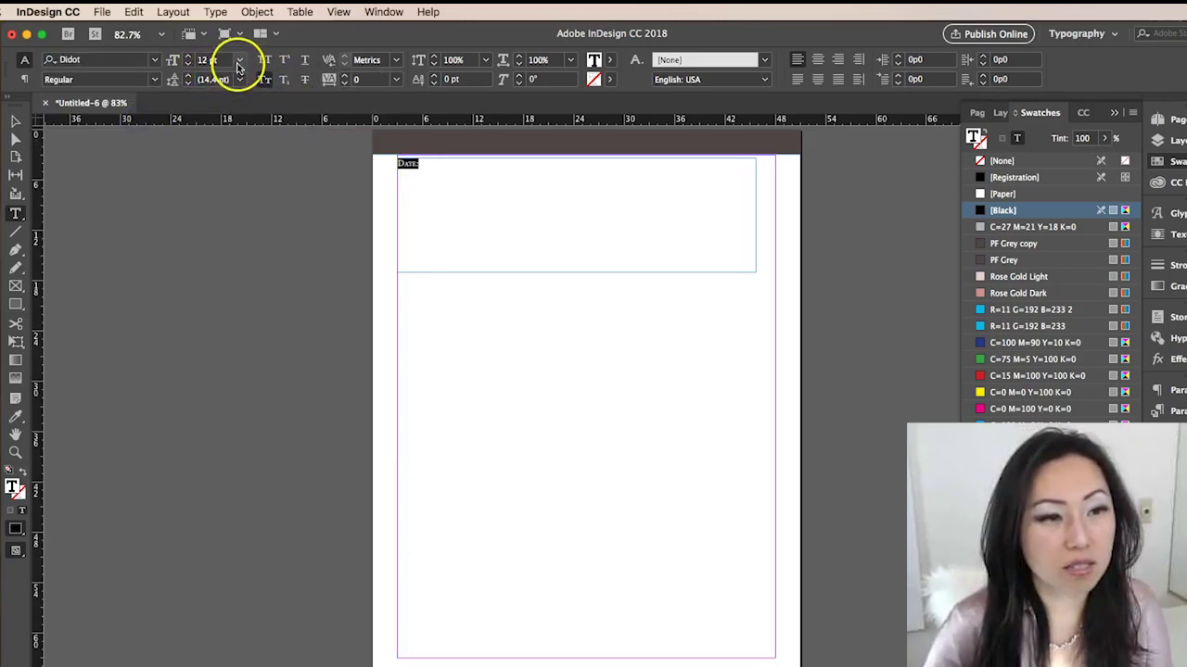
click(239, 60)
click(233, 285)
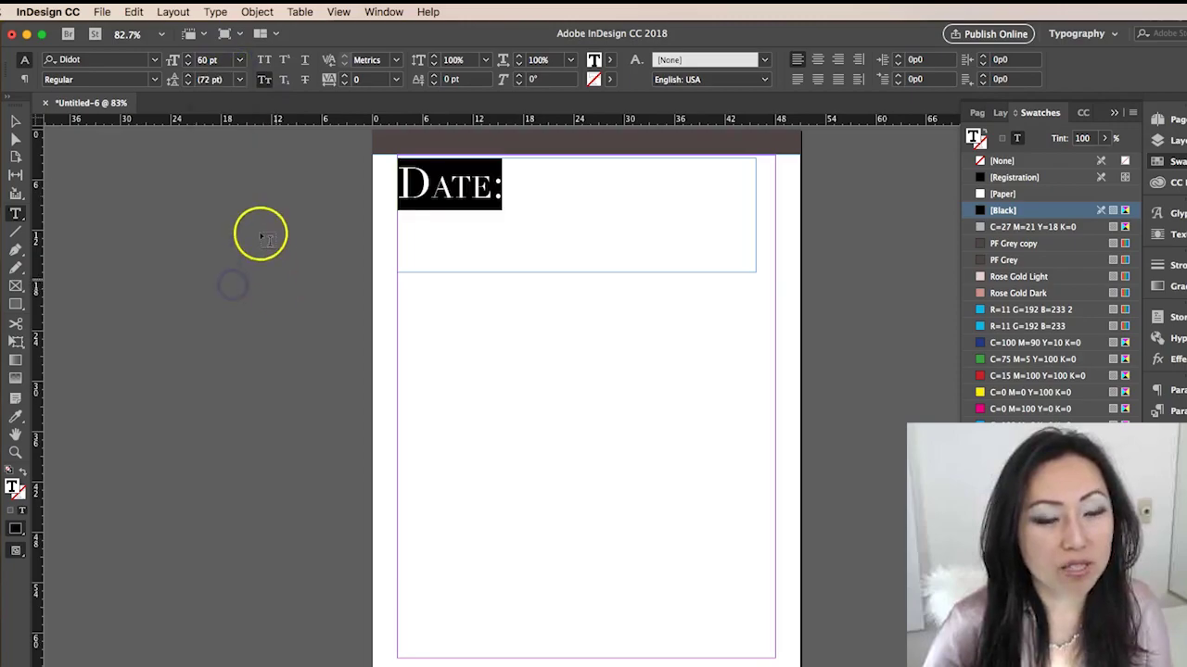
click(239, 59)
click(225, 254)
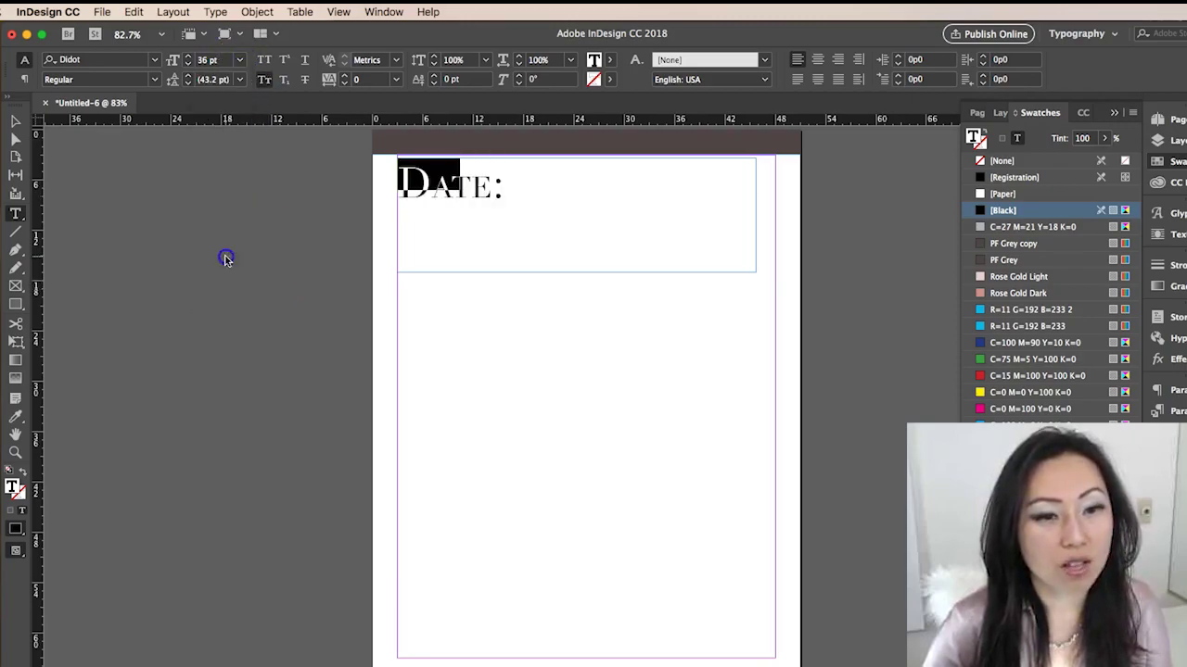
- Delete the colon so the heading reads 'Date'
click(15, 120)
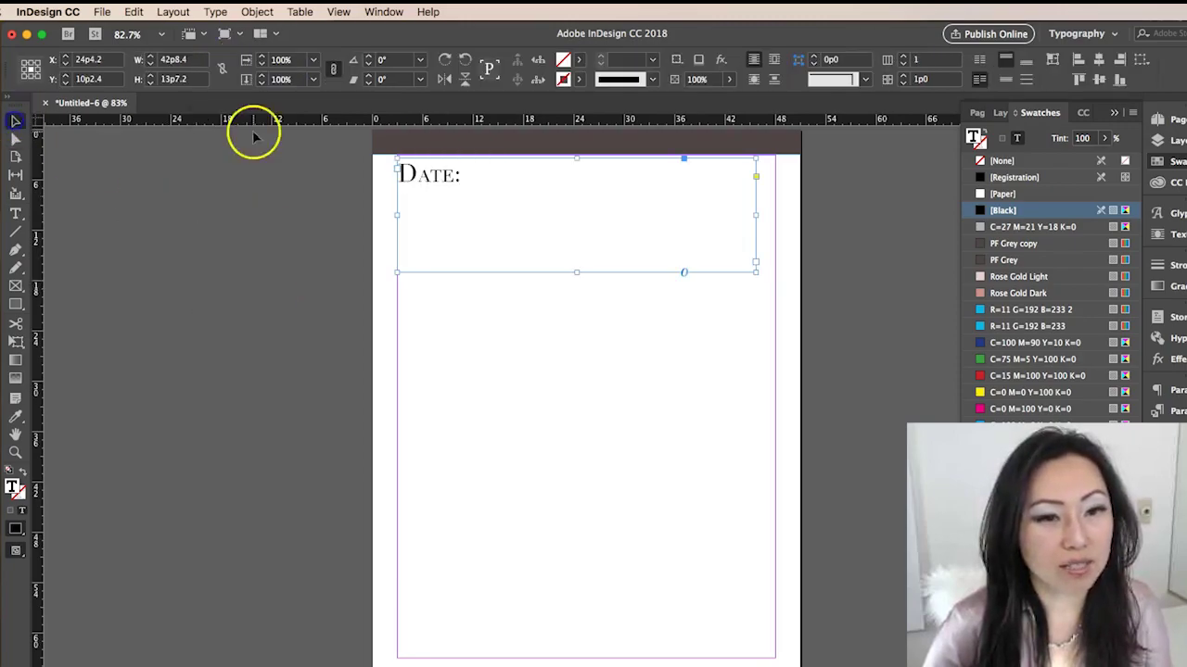
double_click(457, 176)
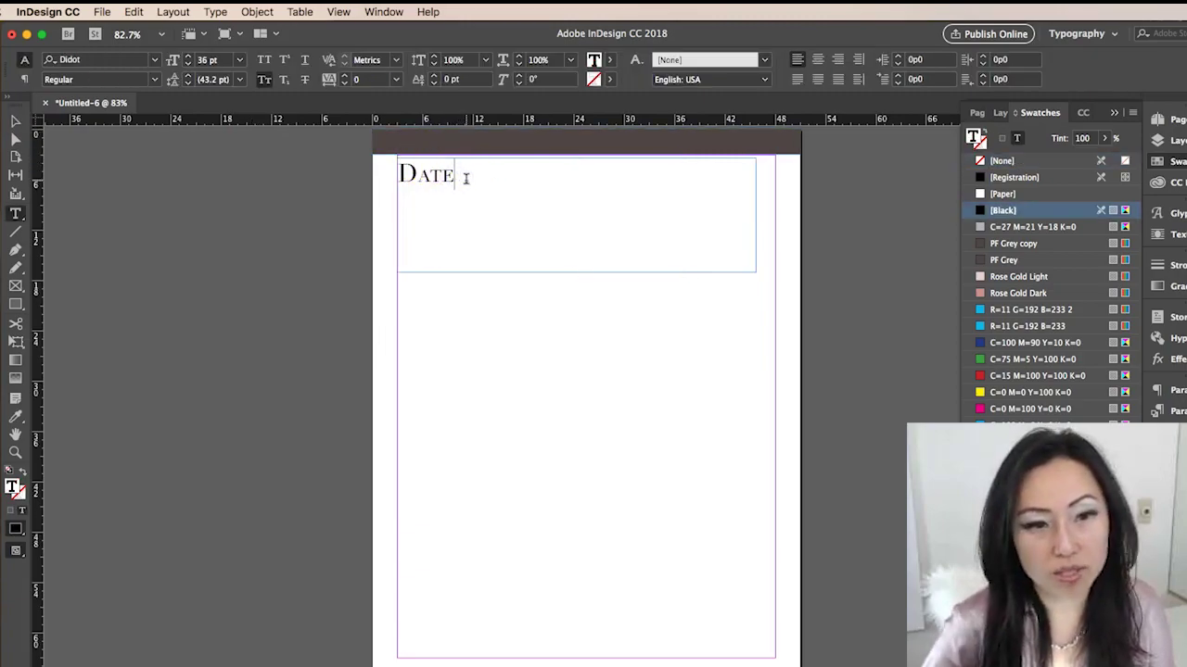
key(BackSpace)
click(15, 121)
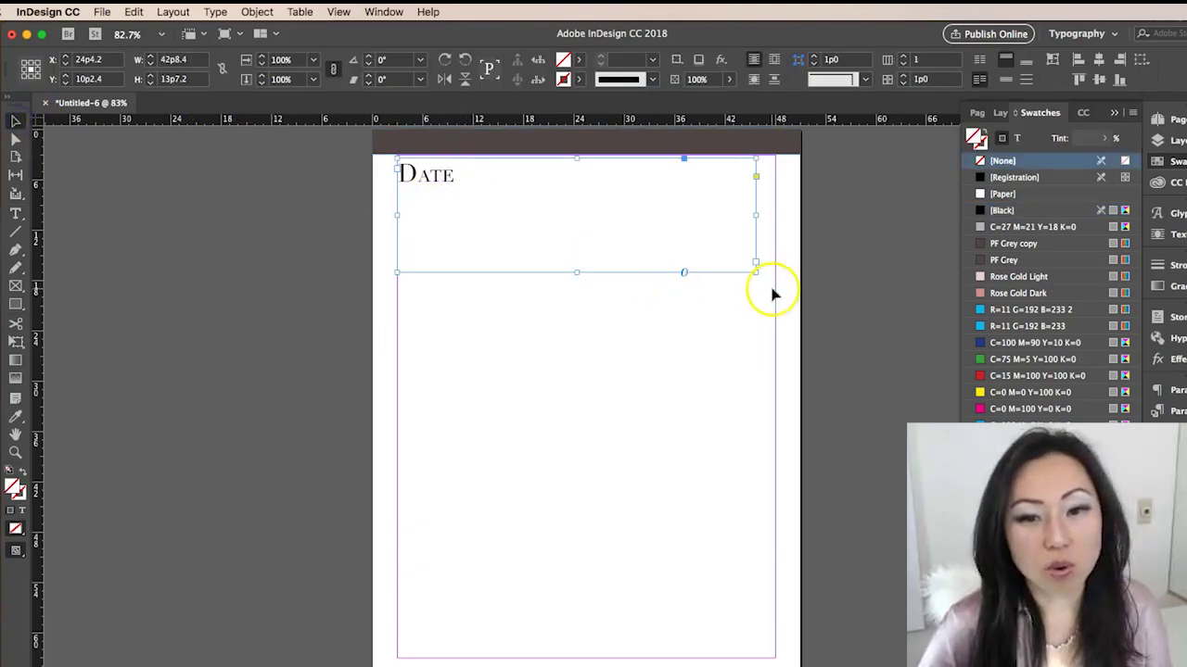
- Shrink the Date frame around the word and drag a horizontal rule to its right
drag(756, 271, 464, 191)
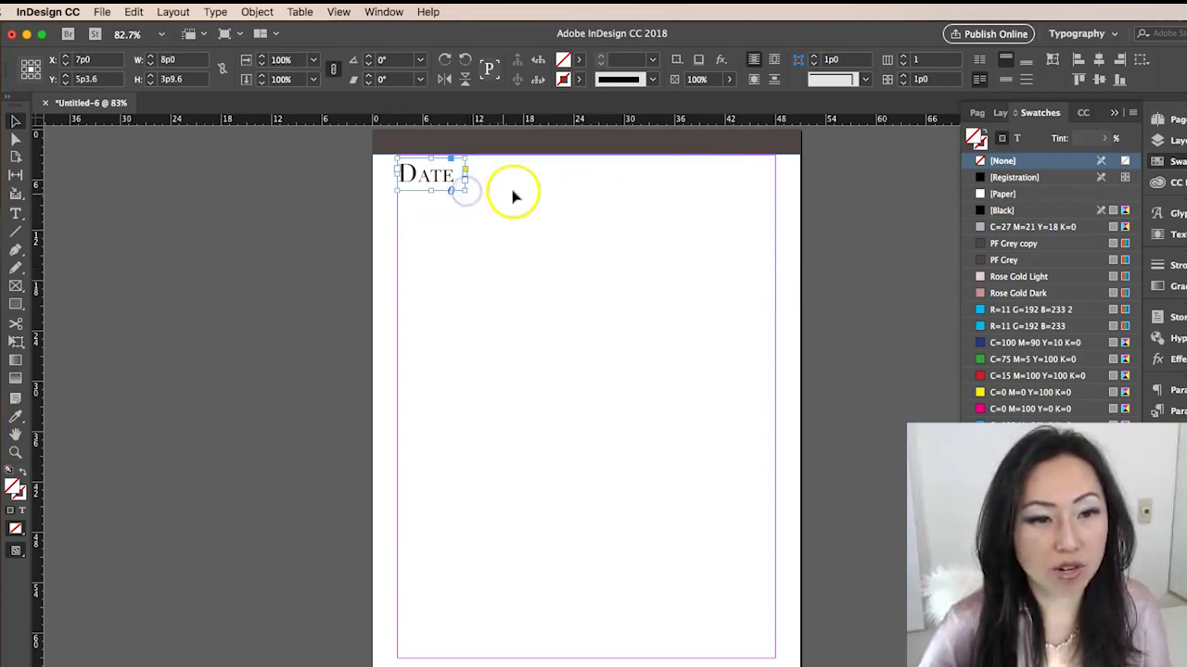
click(511, 191)
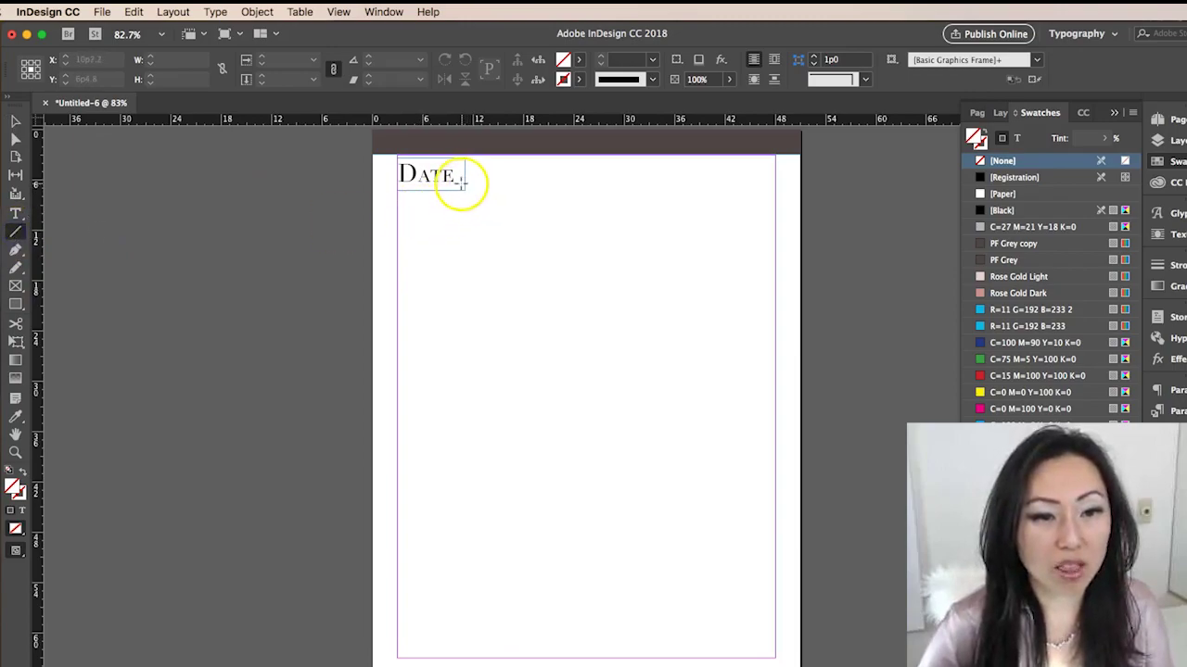
drag(462, 183, 542, 184)
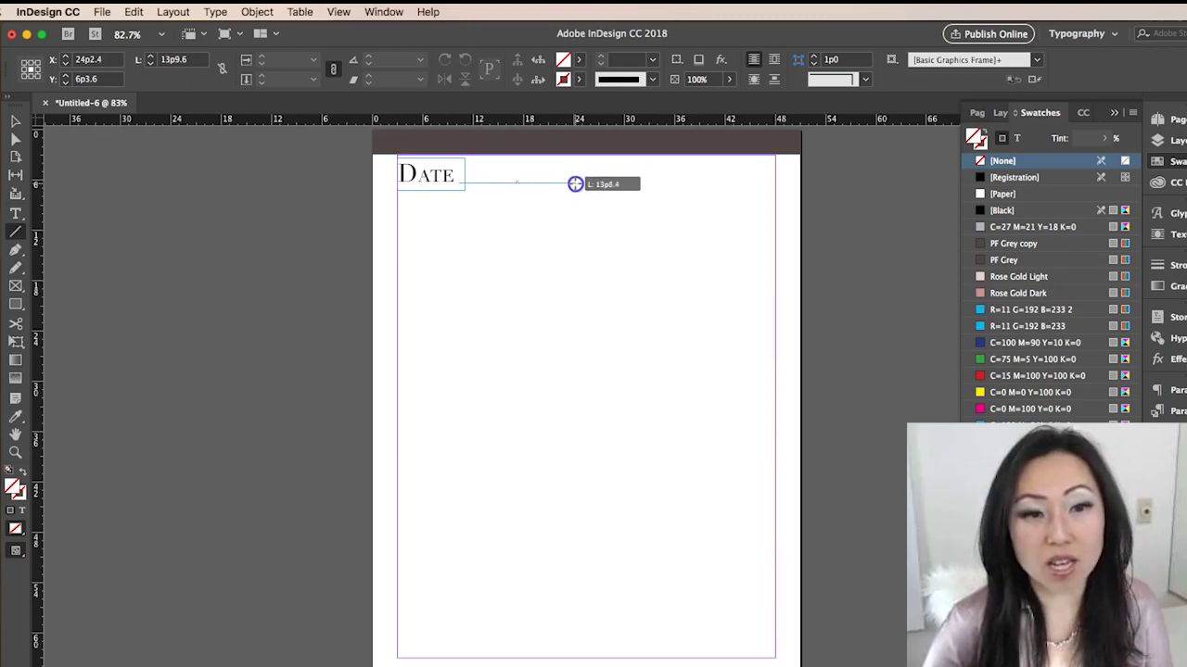
drag(579, 182, 579, 183)
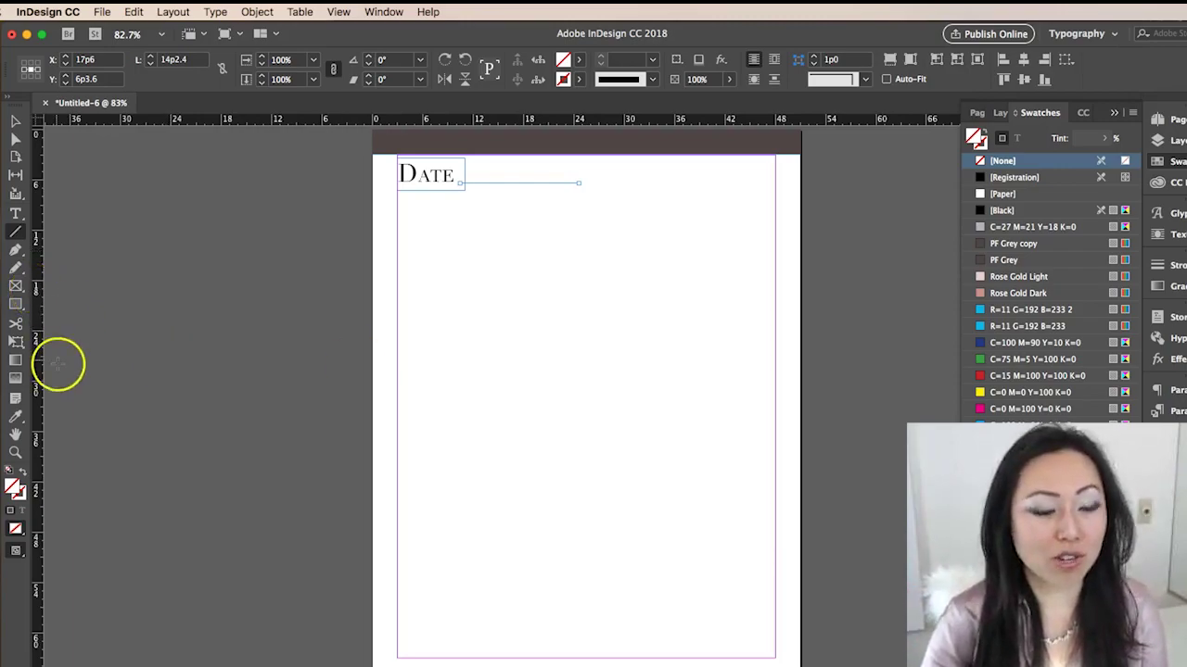
- Draw an empty text frame to the right of the Date heading
click(16, 232)
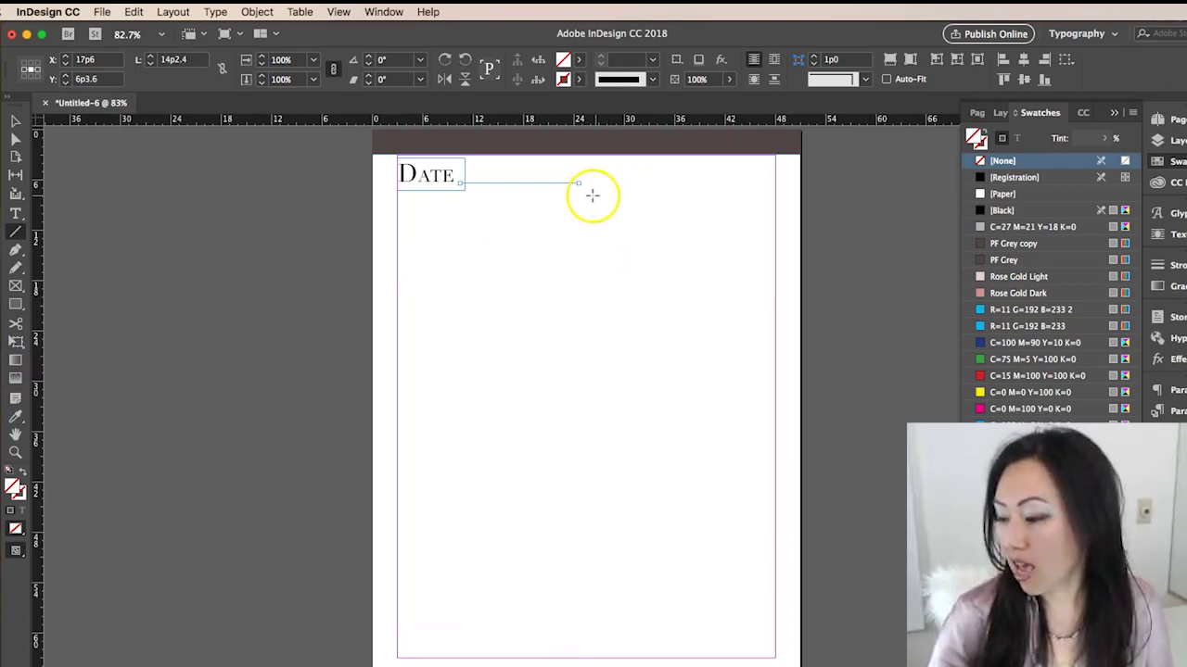
click(14, 214)
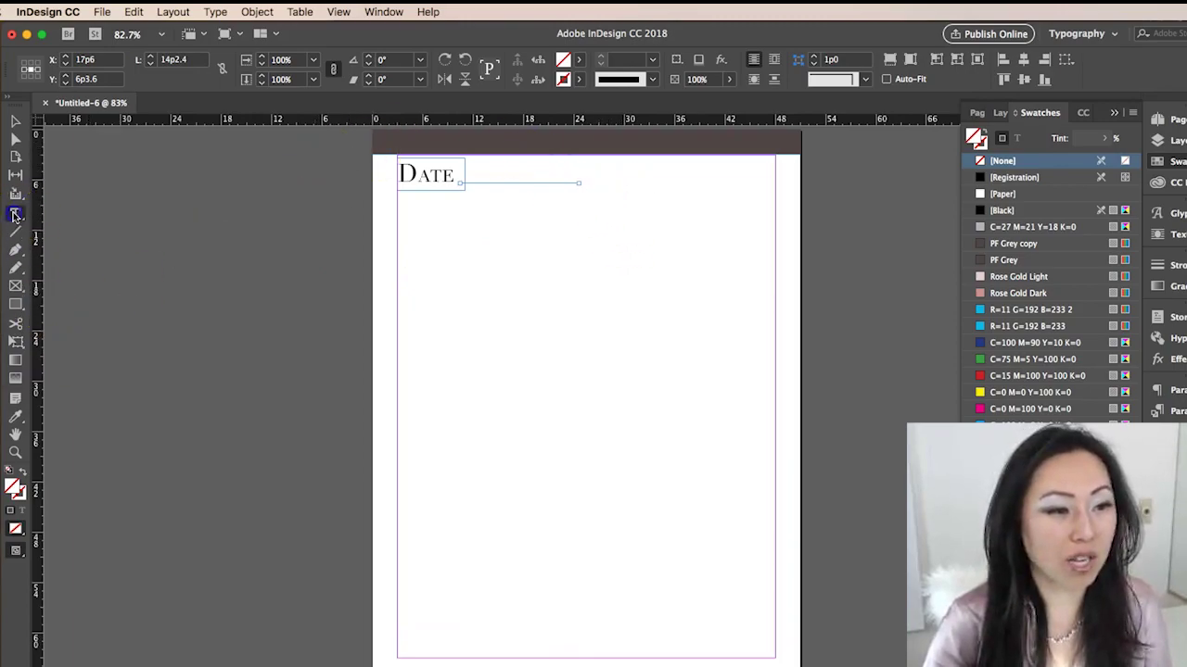
drag(577, 182, 753, 195)
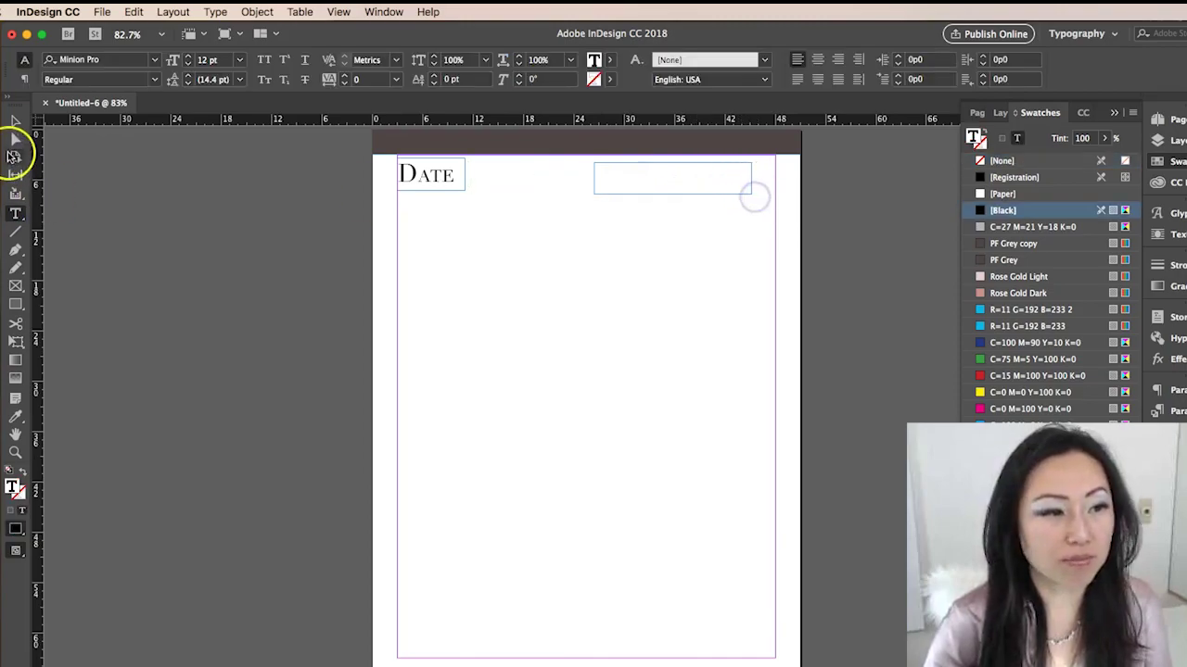
- Draw a line from DATE toward the right frame with a PF Grey copy stroke
click(15, 122)
click(15, 232)
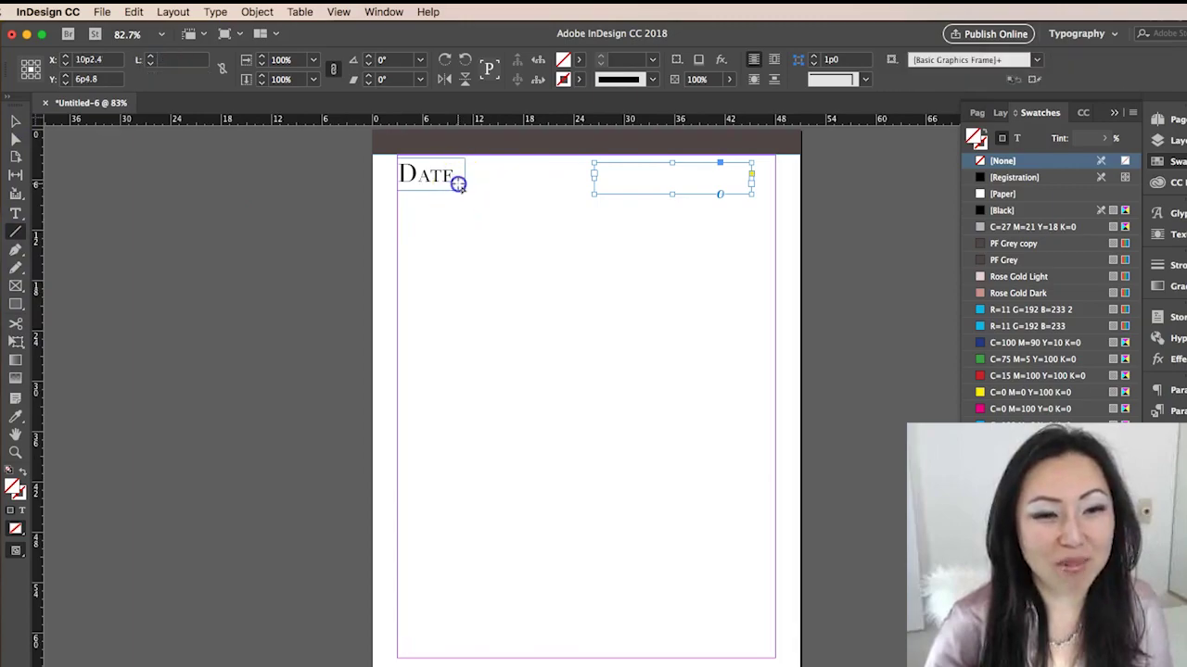
drag(461, 183, 583, 183)
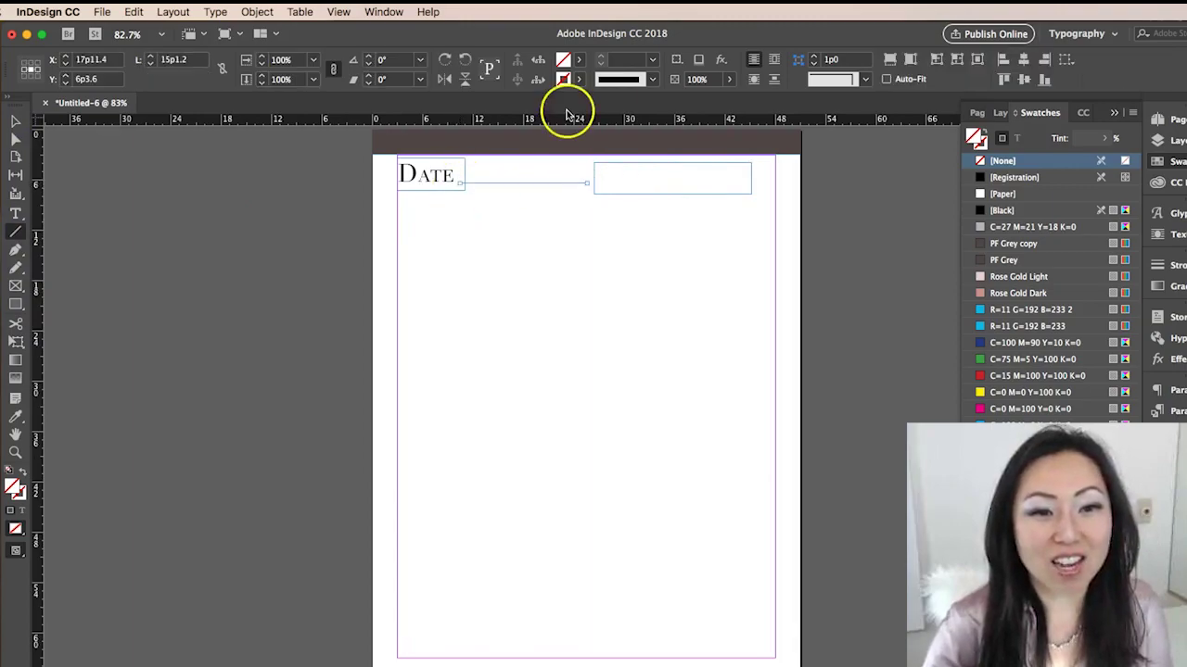
click(580, 59)
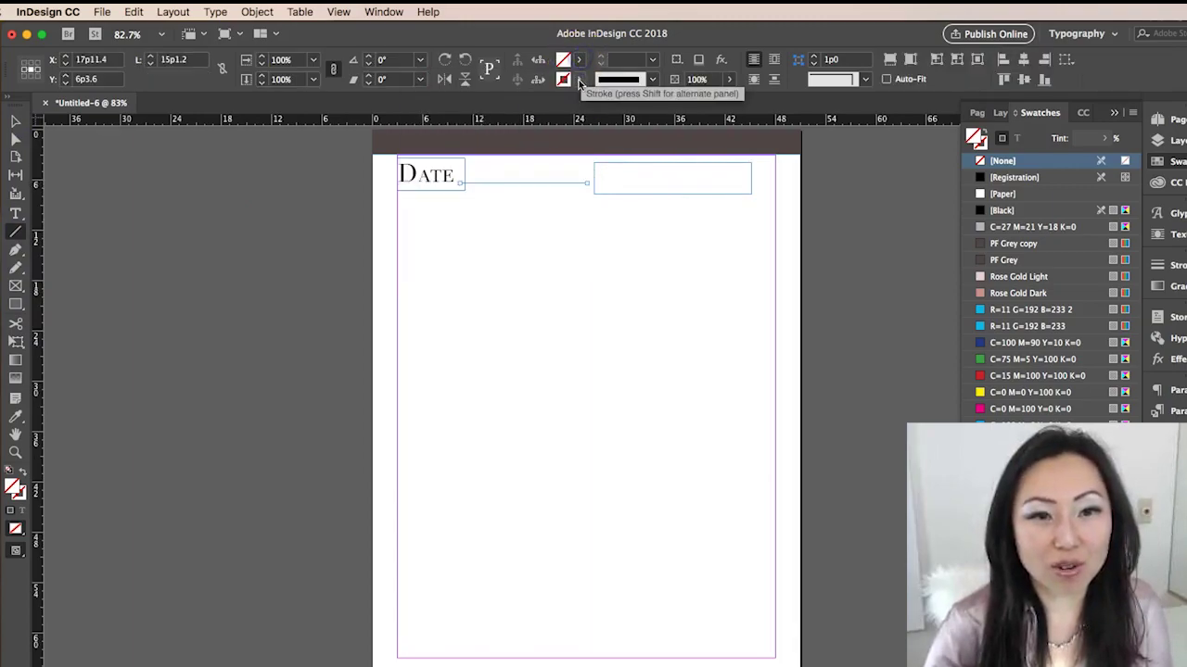
click(581, 79)
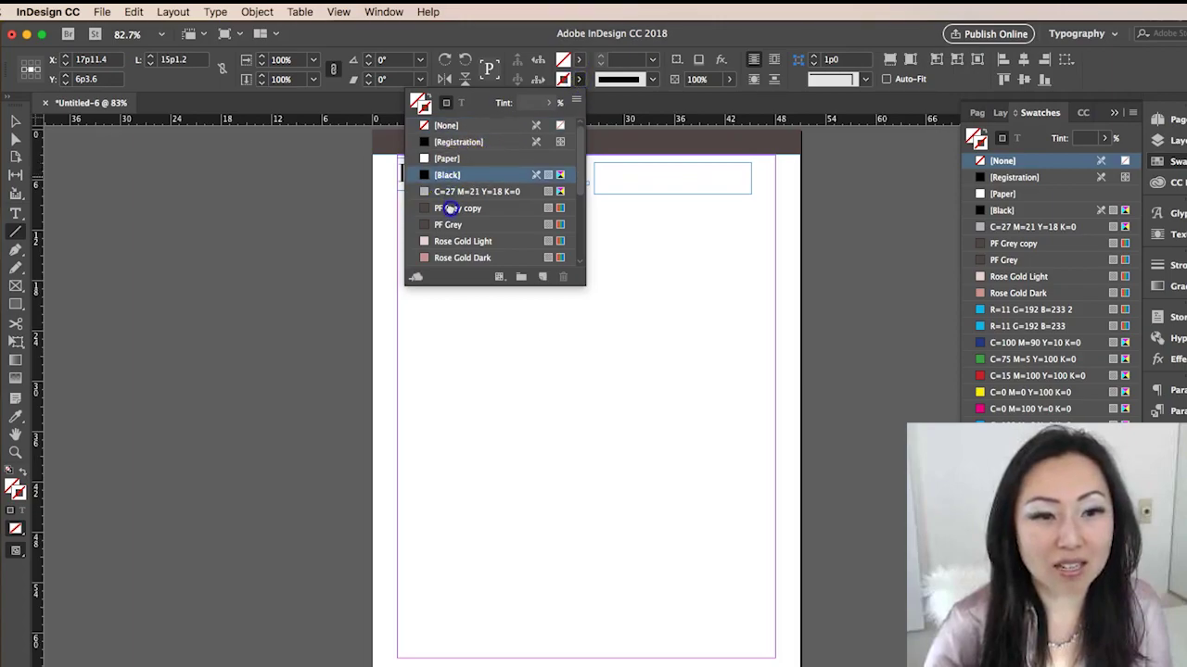
click(449, 208)
click(524, 207)
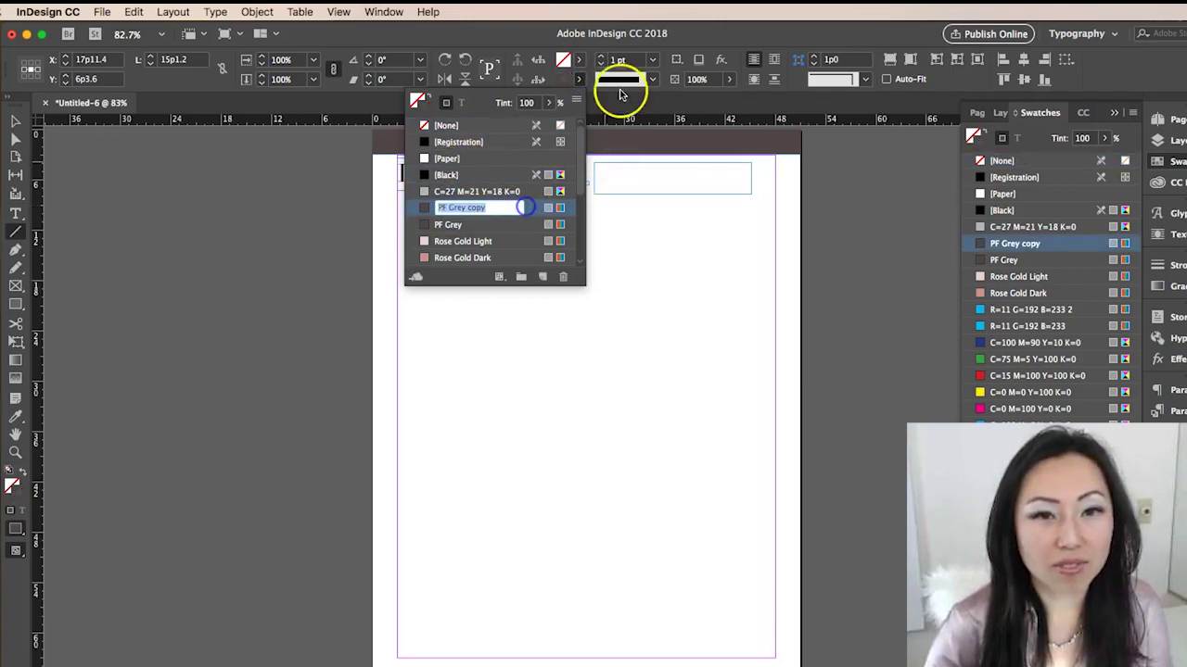
click(508, 210)
click(345, 244)
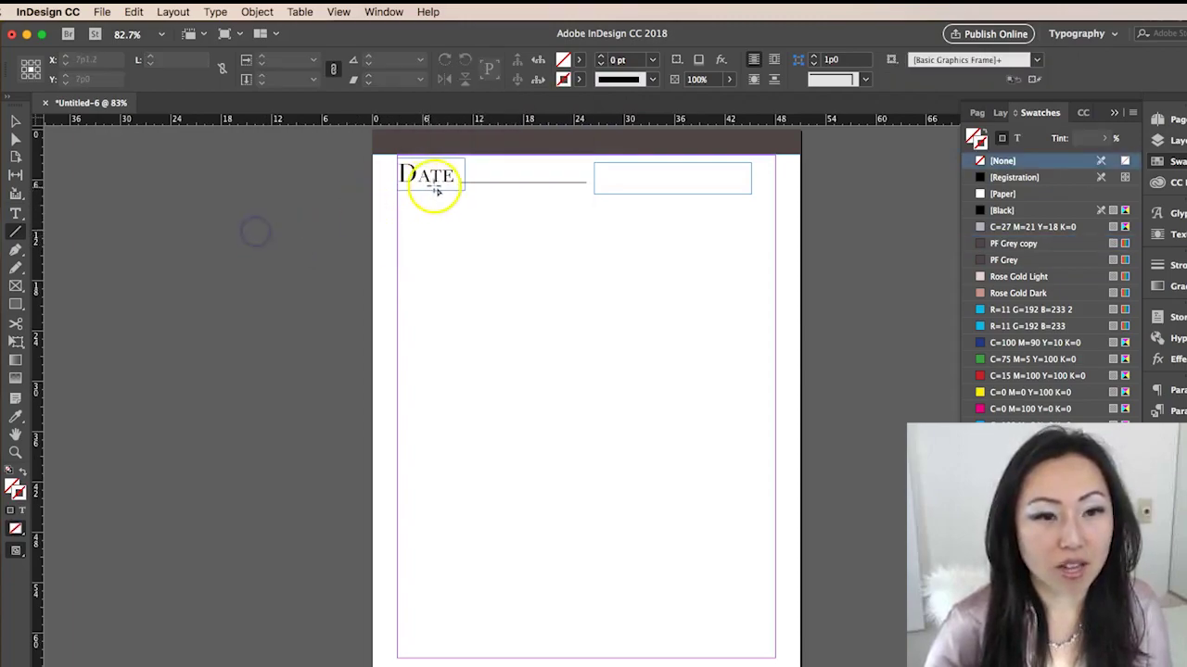
- Colour the DATE text Rose Gold Dark
click(16, 213)
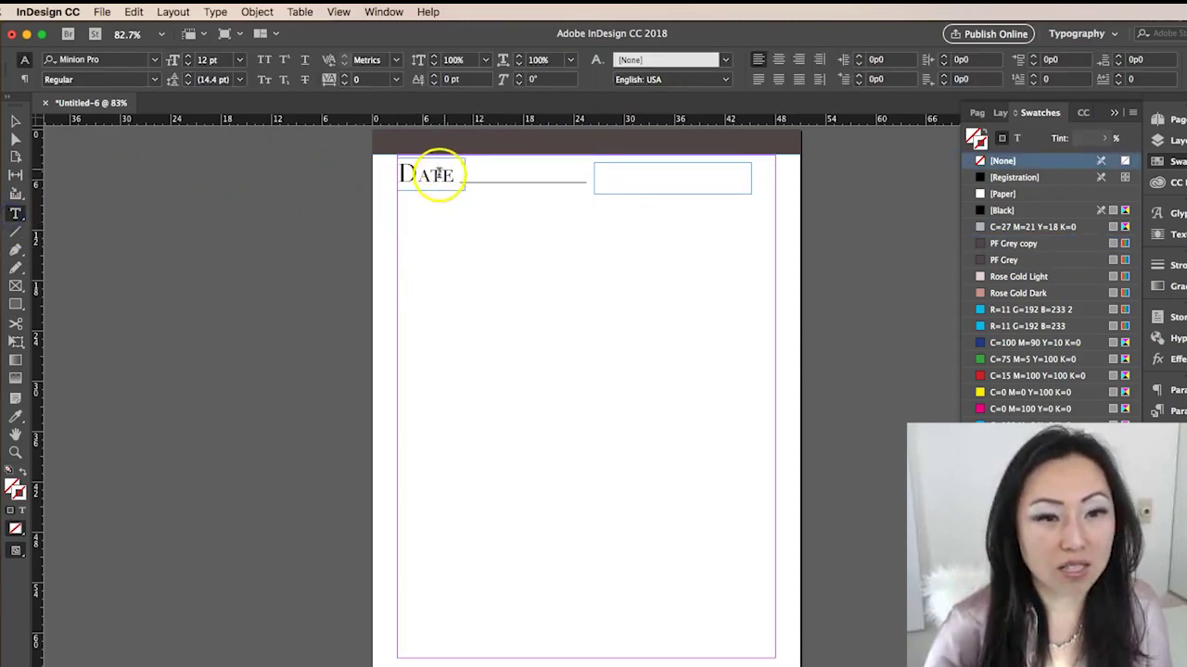
drag(429, 177, 455, 176)
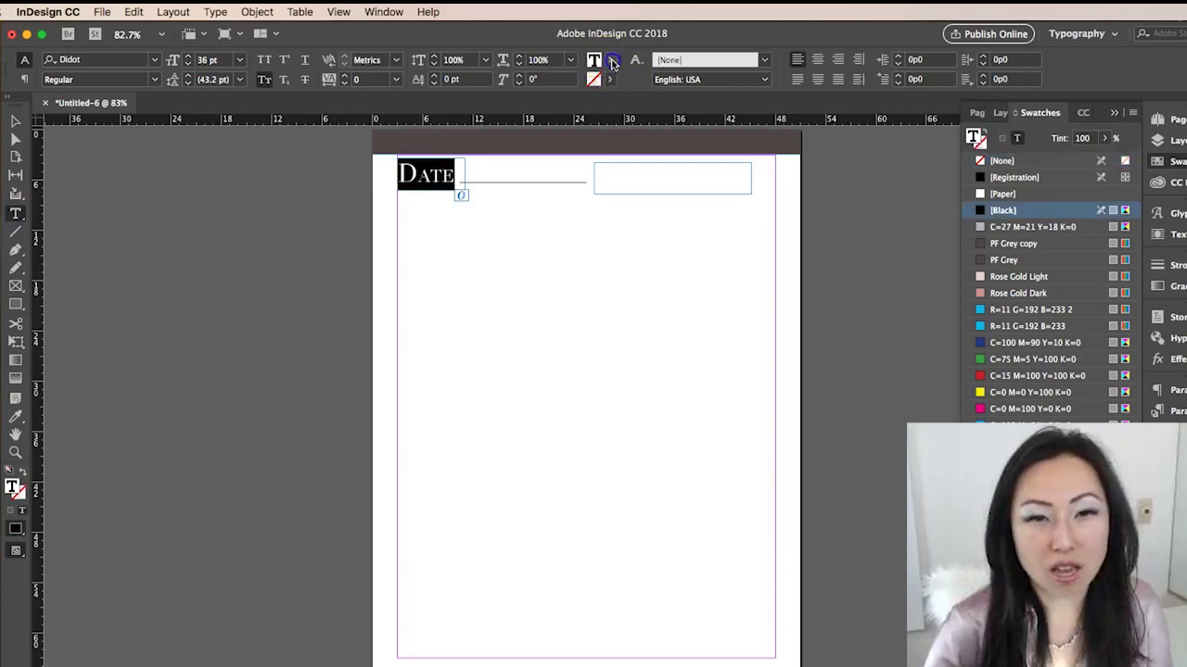
click(609, 59)
click(491, 239)
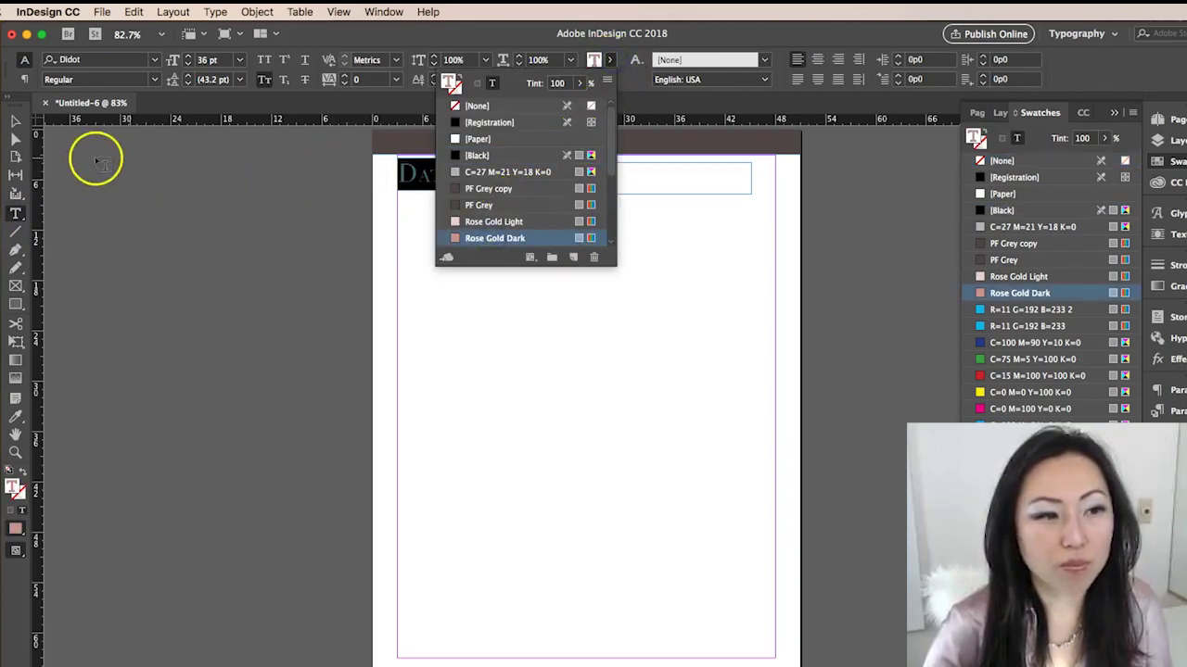
click(15, 121)
click(554, 184)
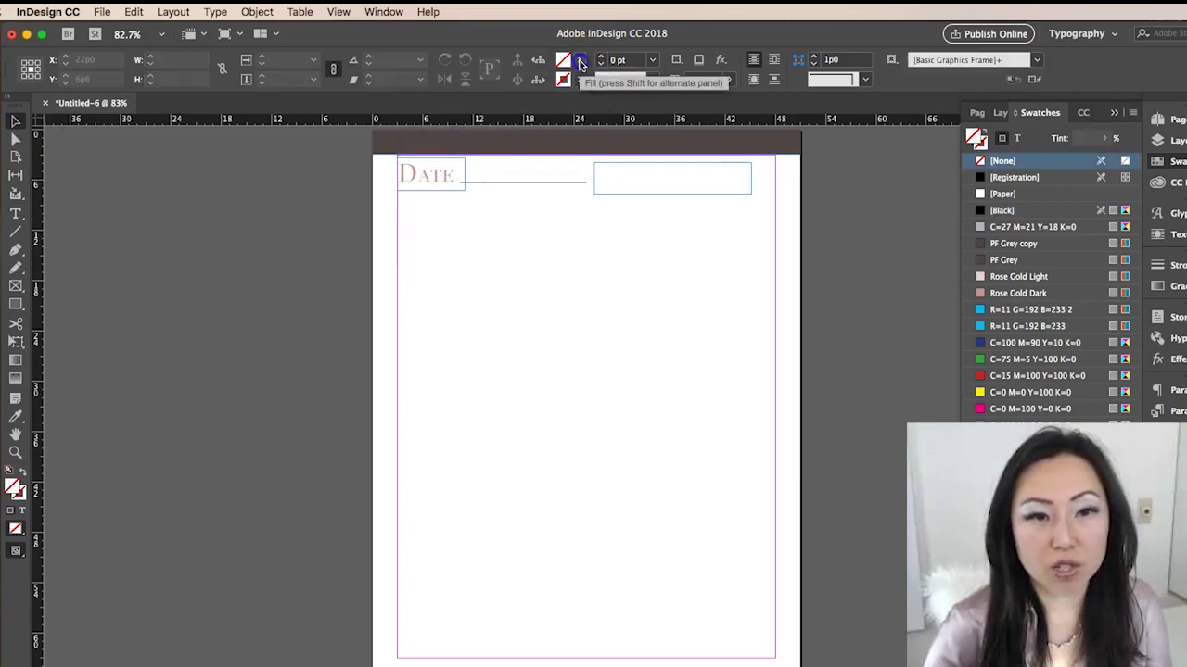
- Change the line's stroke to Rose Gold Dark
click(554, 183)
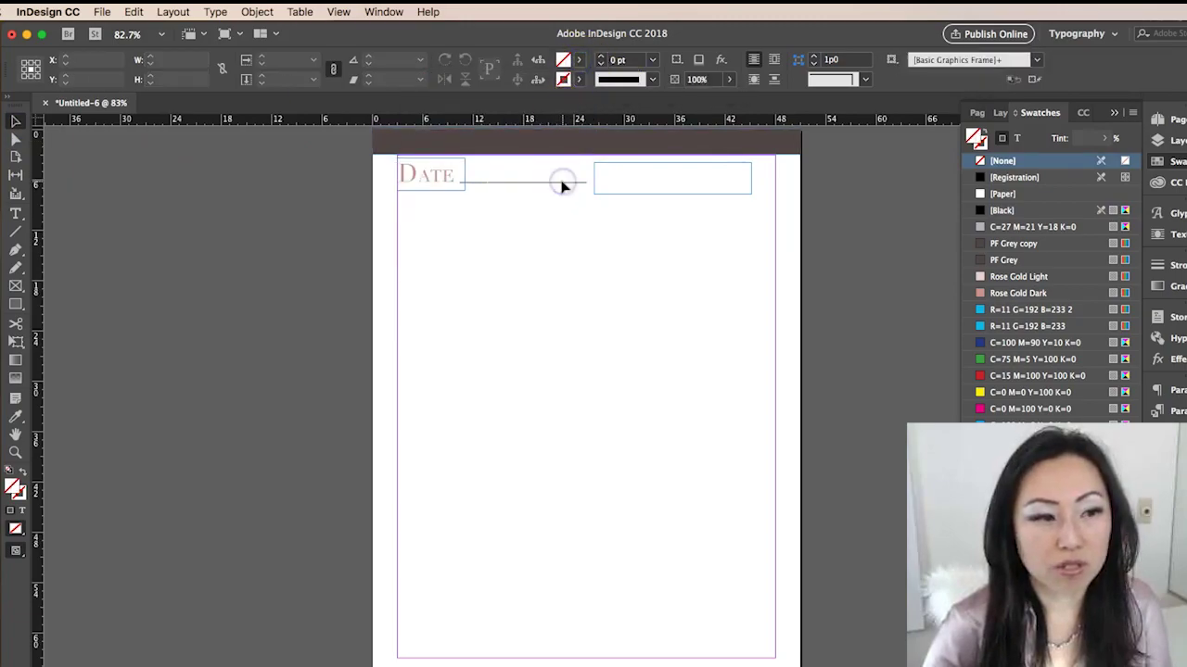
click(13, 236)
click(529, 190)
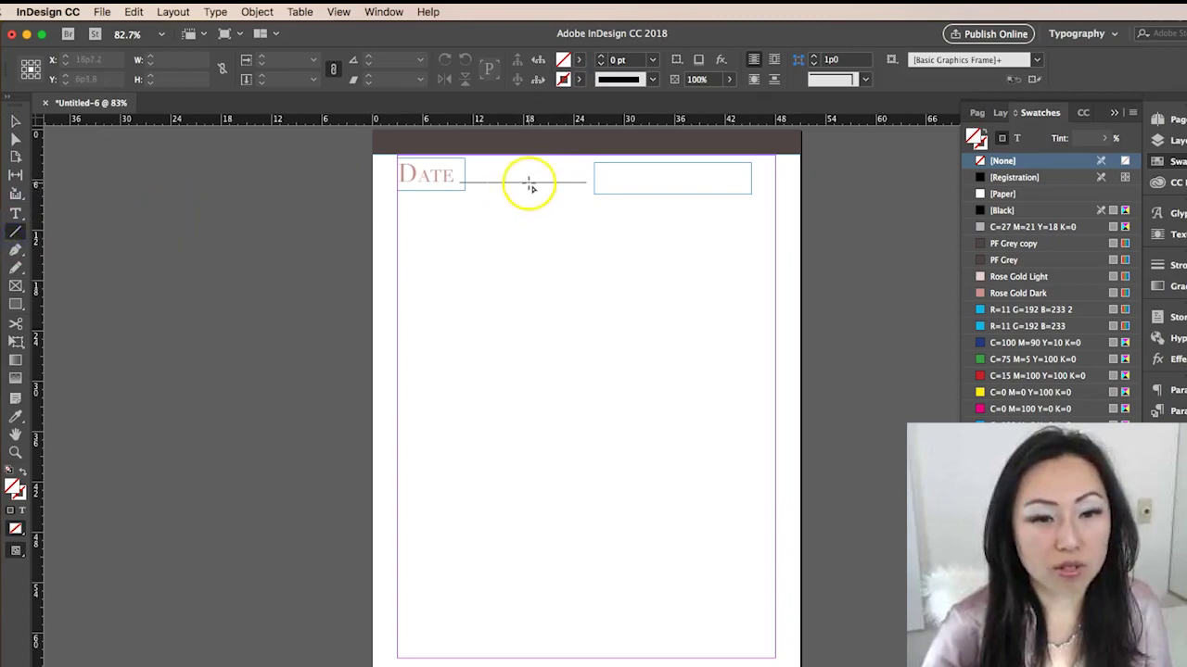
click(15, 121)
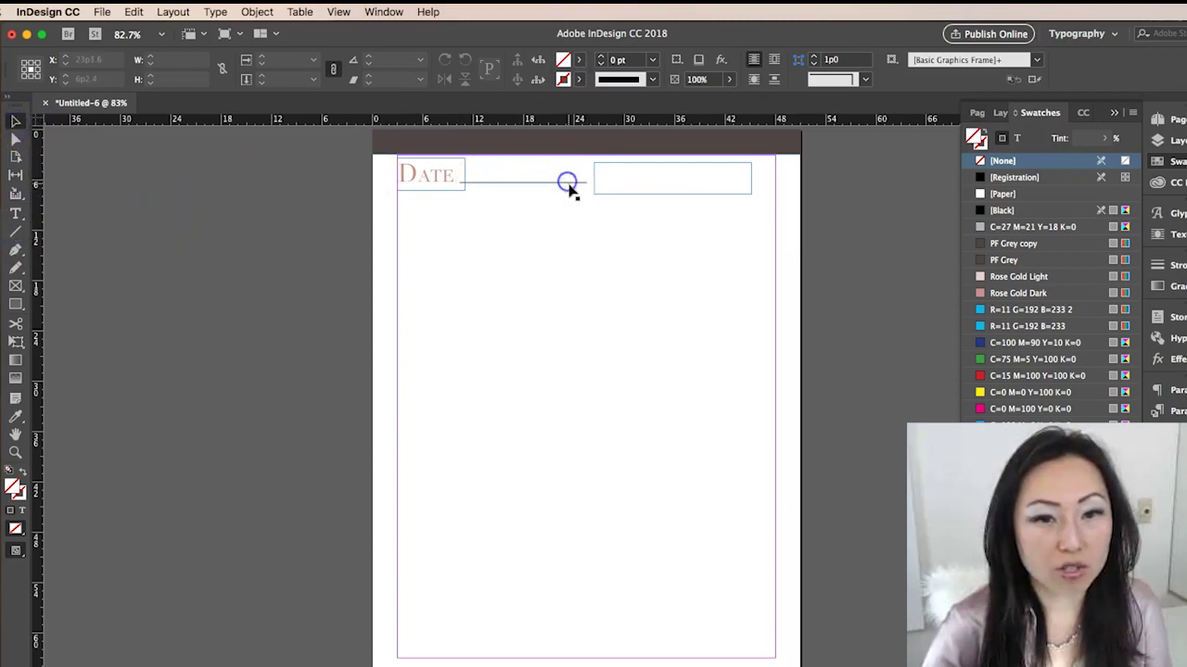
click(524, 177)
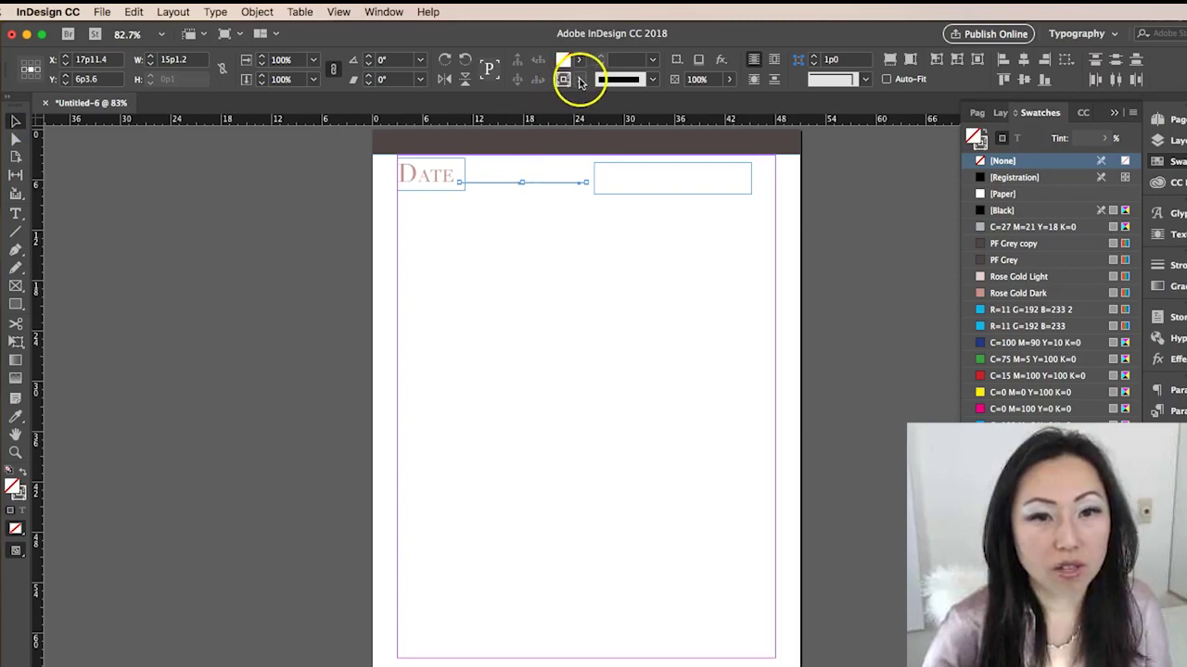
click(579, 78)
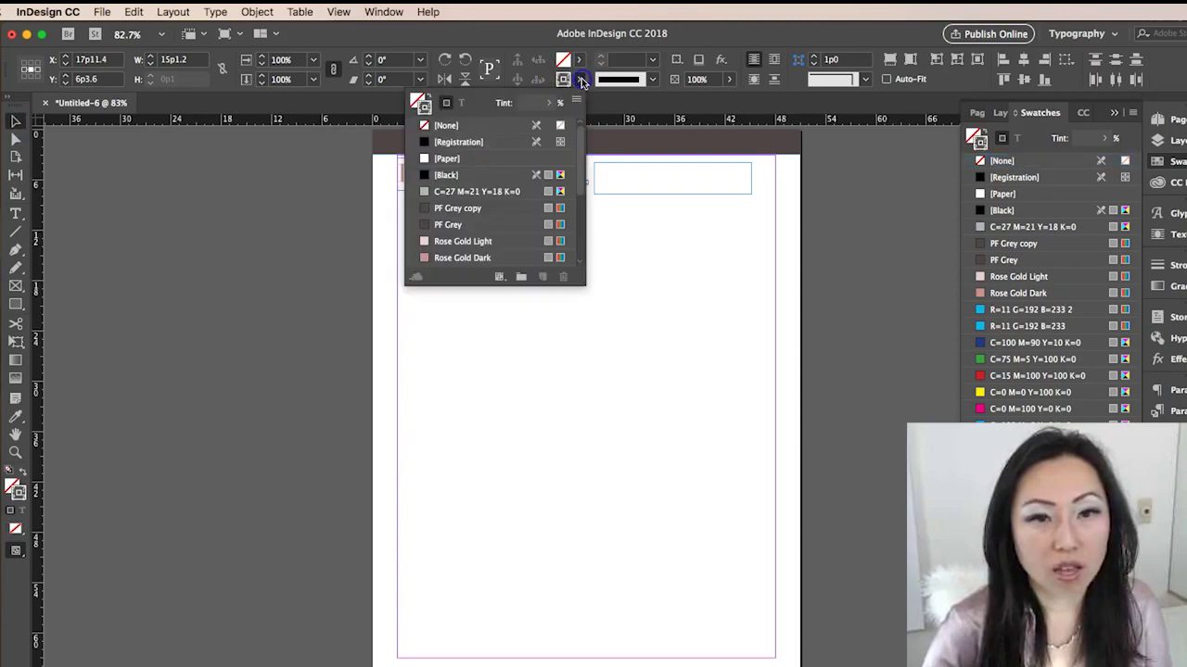
click(470, 258)
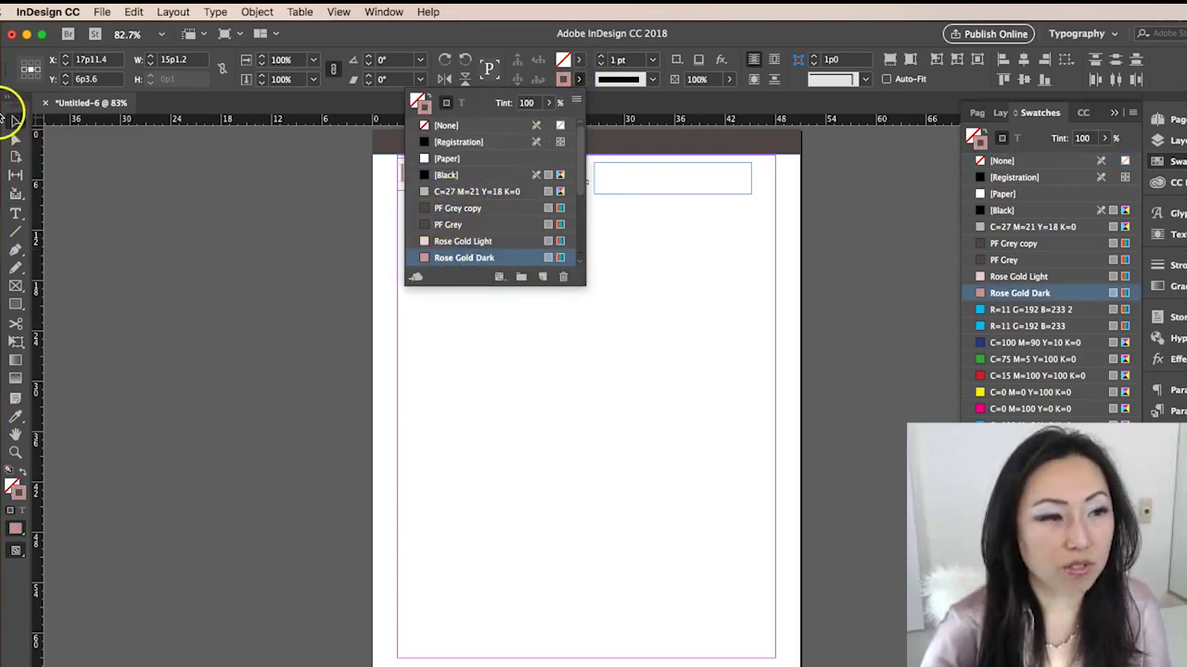
click(15, 122)
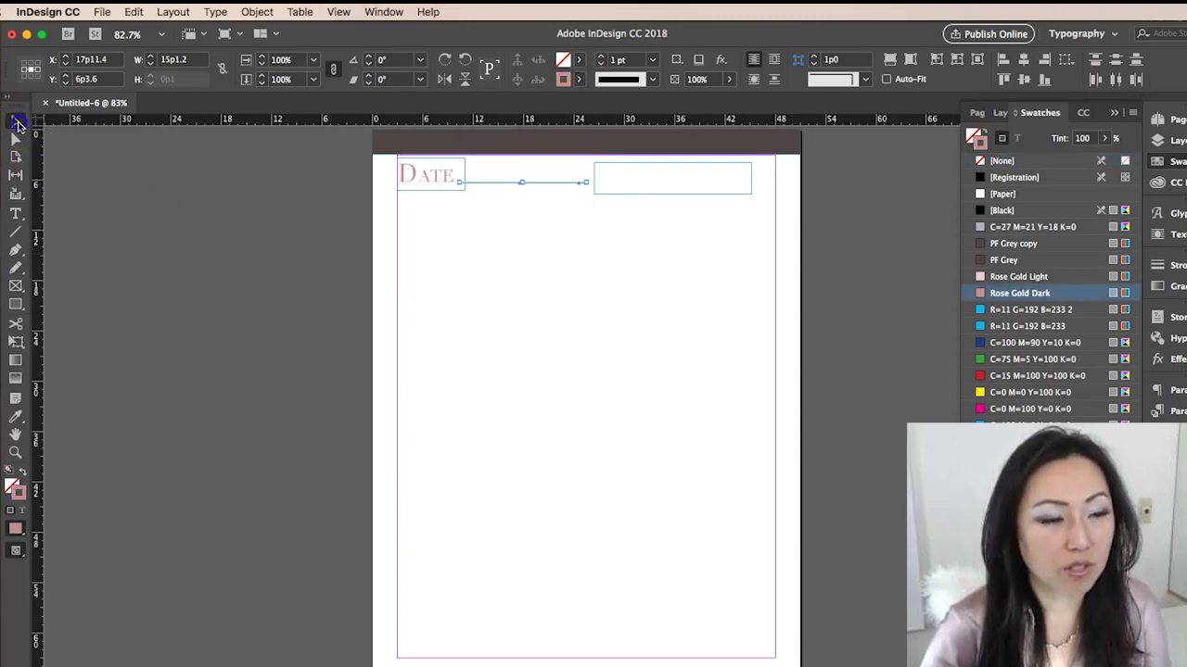
double_click(612, 179)
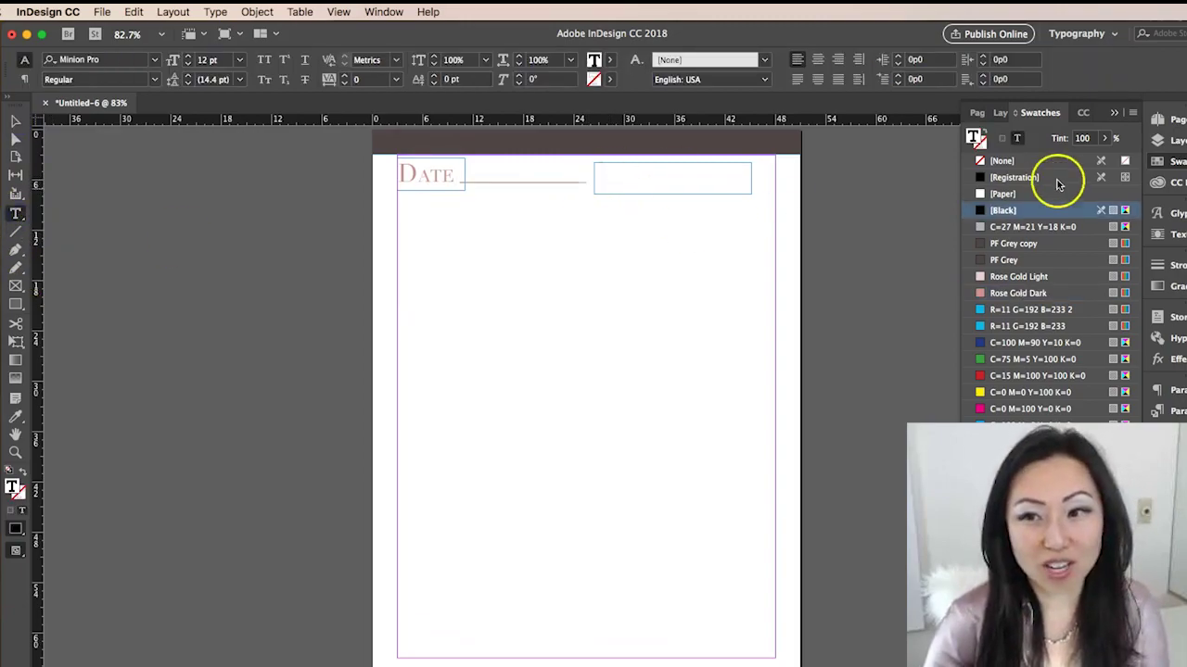
- Type 'Gratitude Reminder' in the right frame and format it as 24 pt Didot small caps
click(1113, 113)
text(Gratitude)
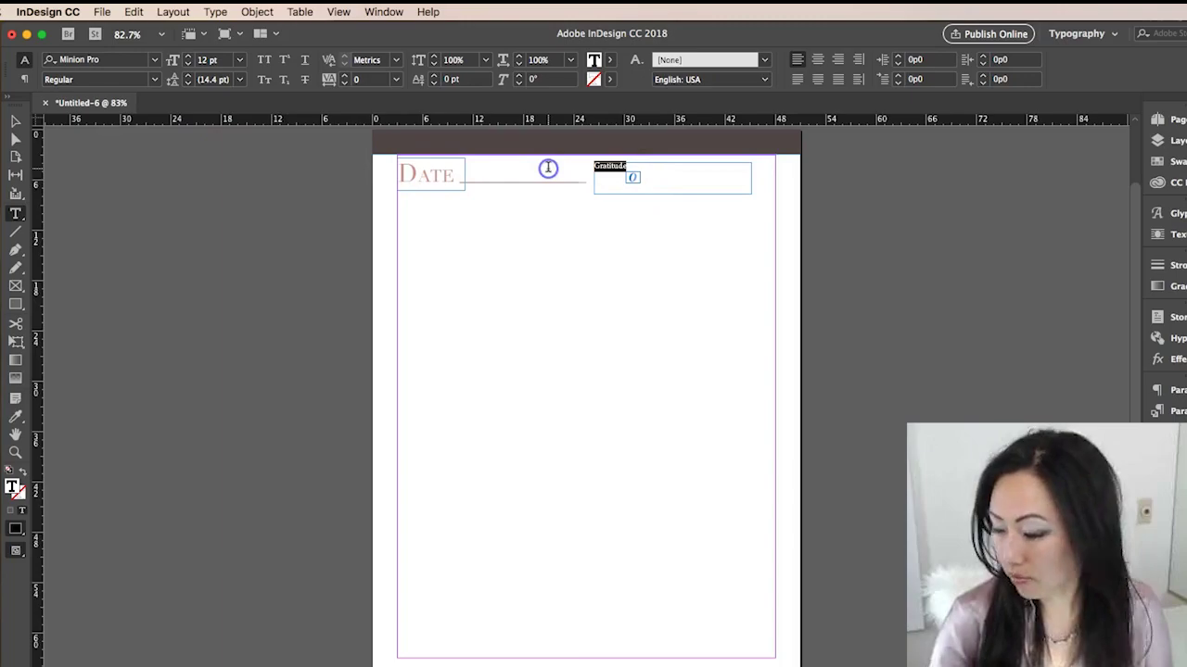
key(BackSpace)
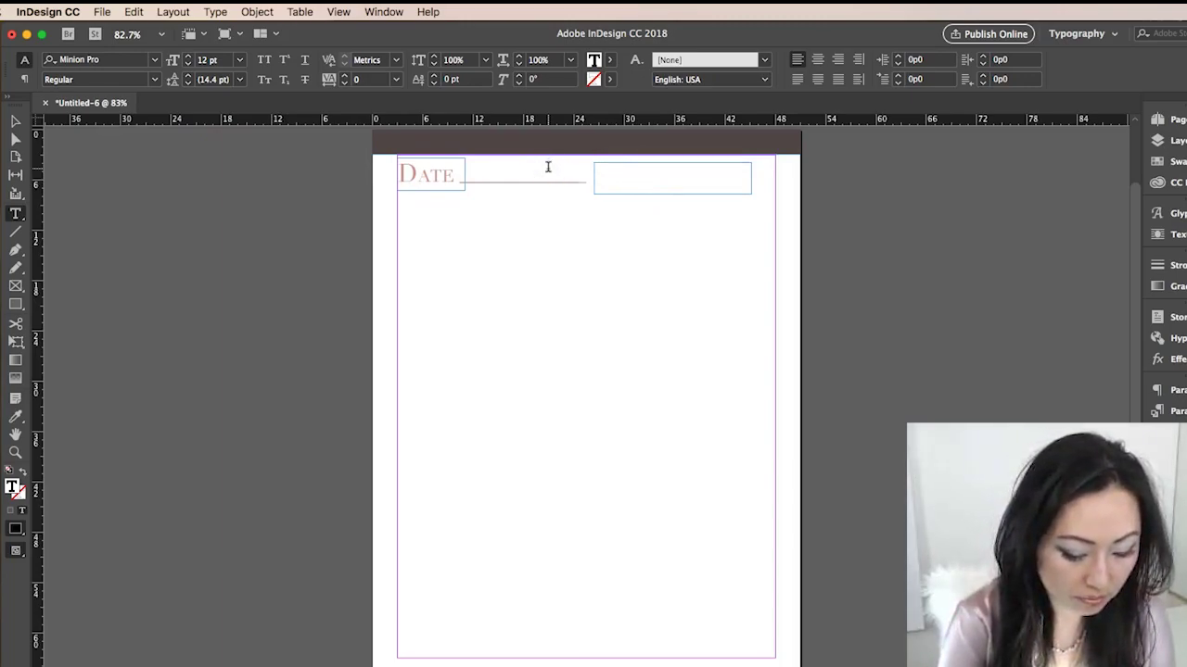
text(Gratitude Reminder)
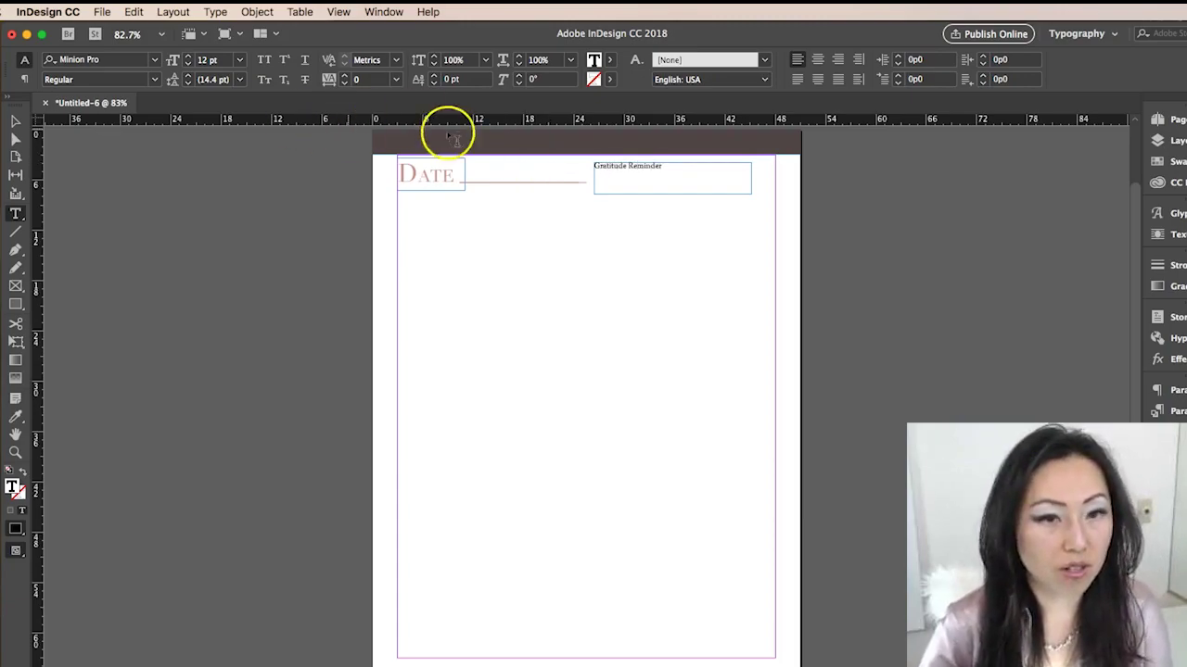
key(ctrl+a)
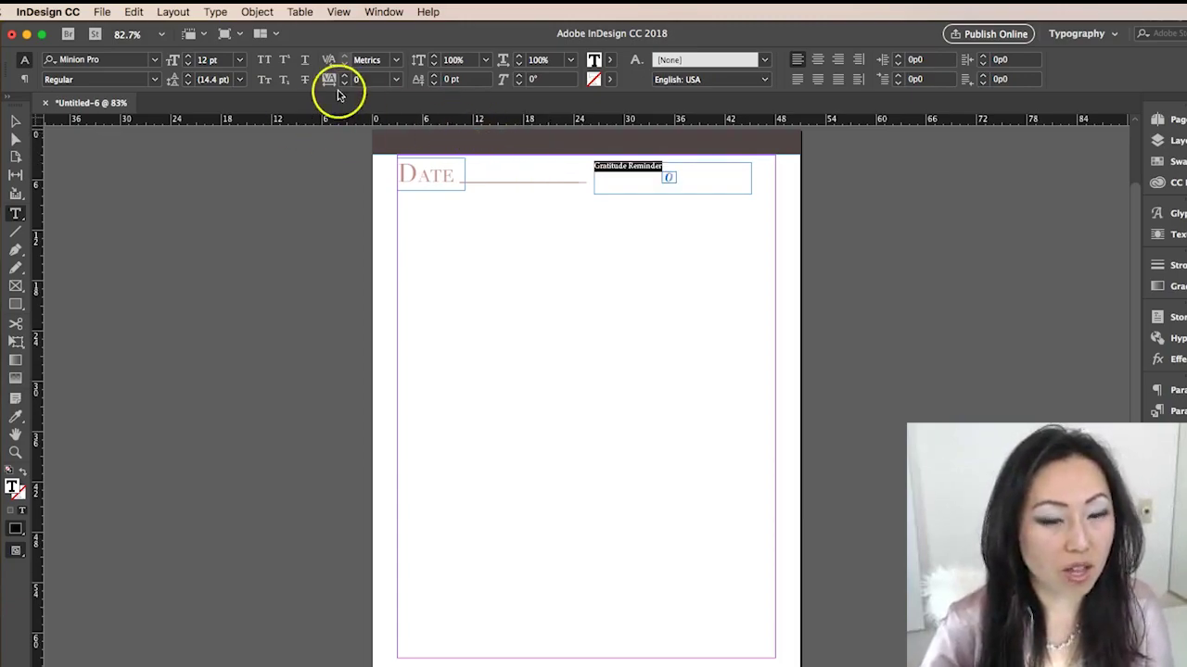
click(155, 62)
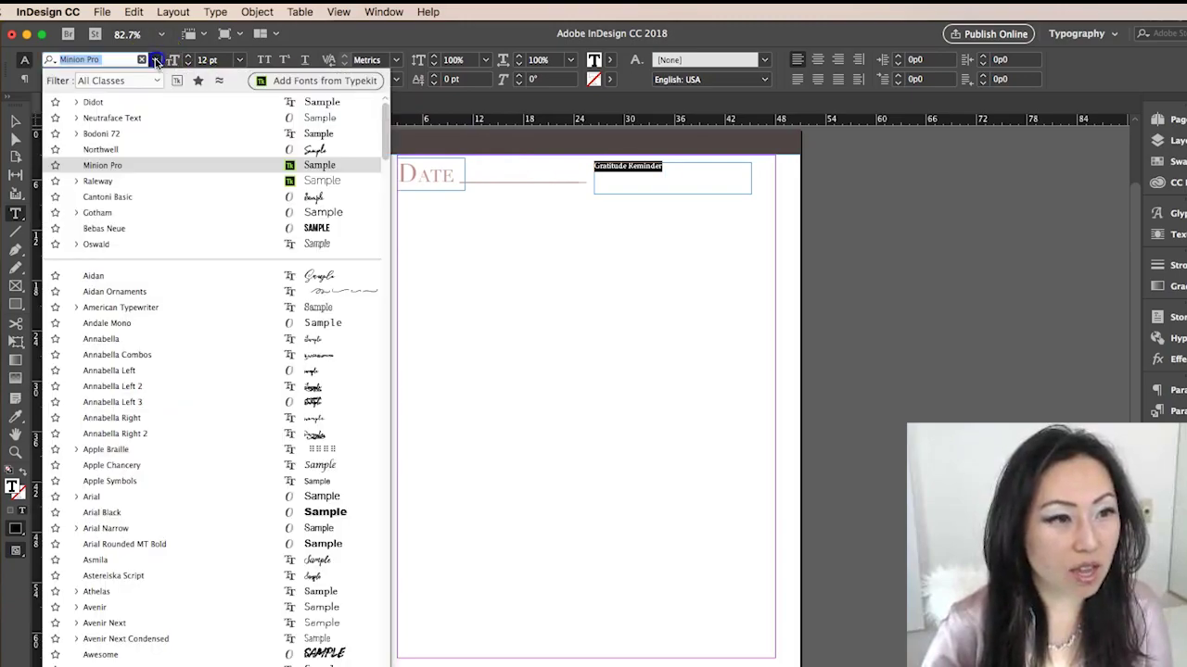
click(133, 117)
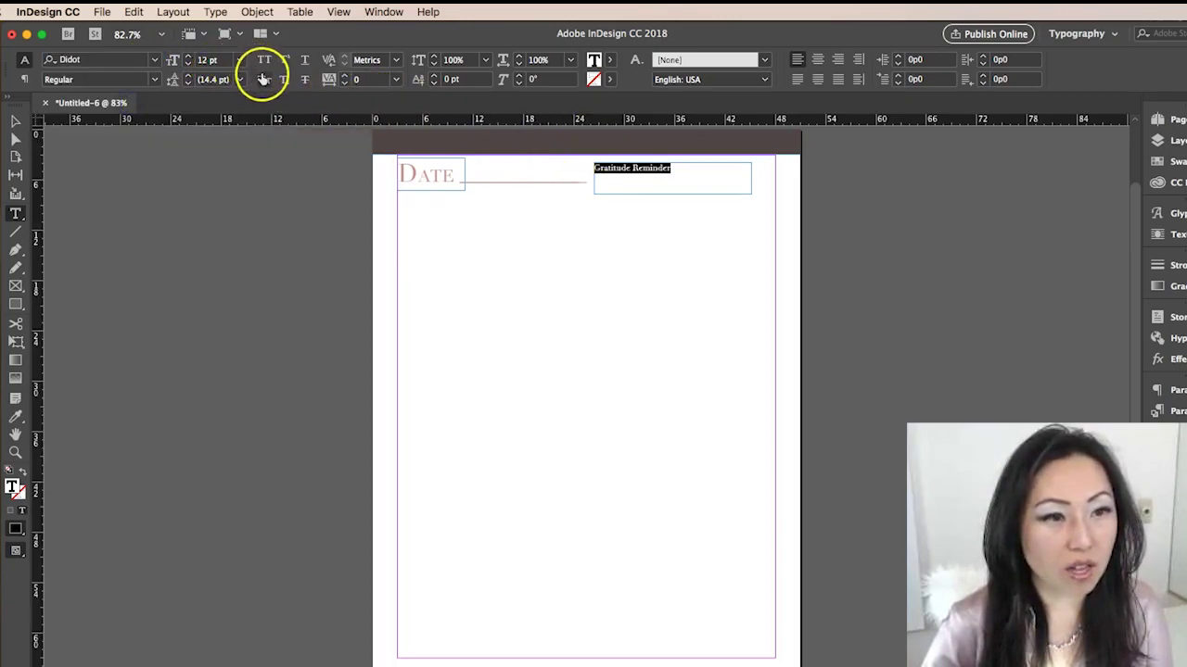
triple_click(226, 59)
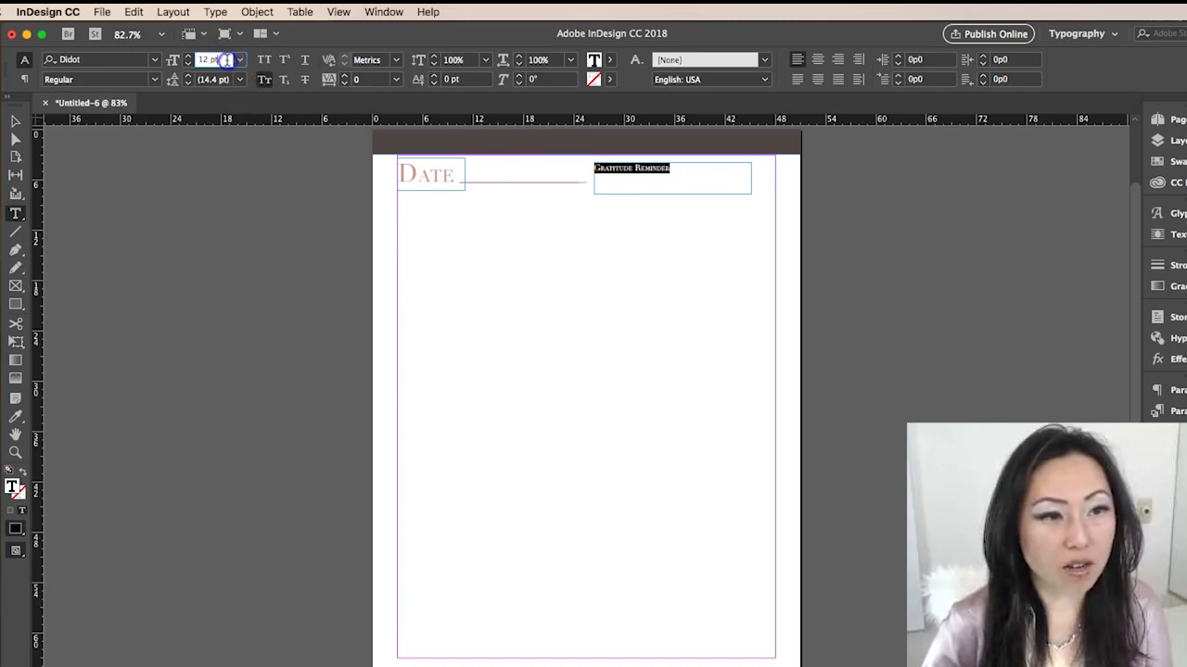
text(24)
key(Return)
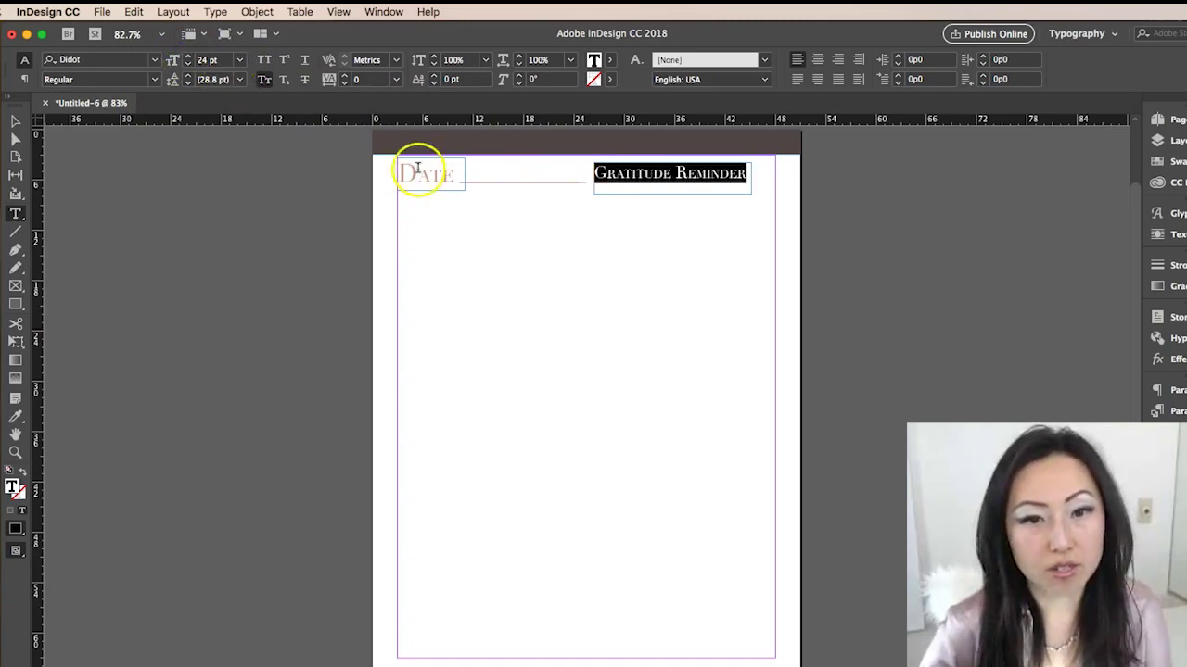
click(681, 175)
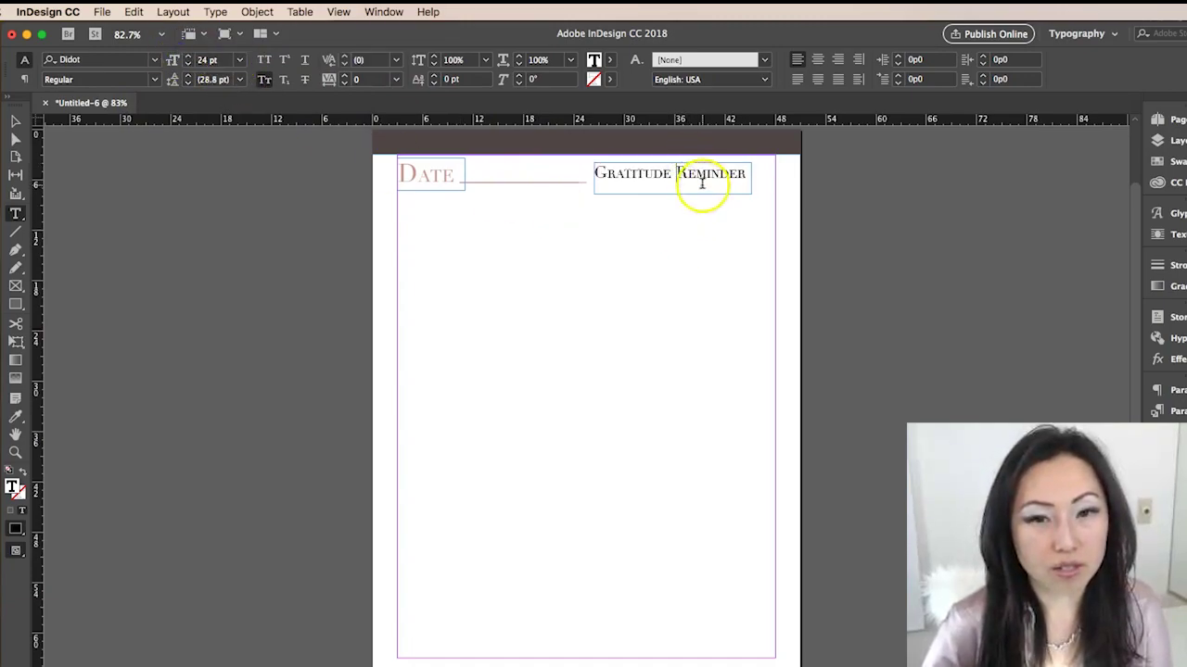
- Move the Gratitude Reminder frame under DATE and colour its text PF Grey copy
click(16, 121)
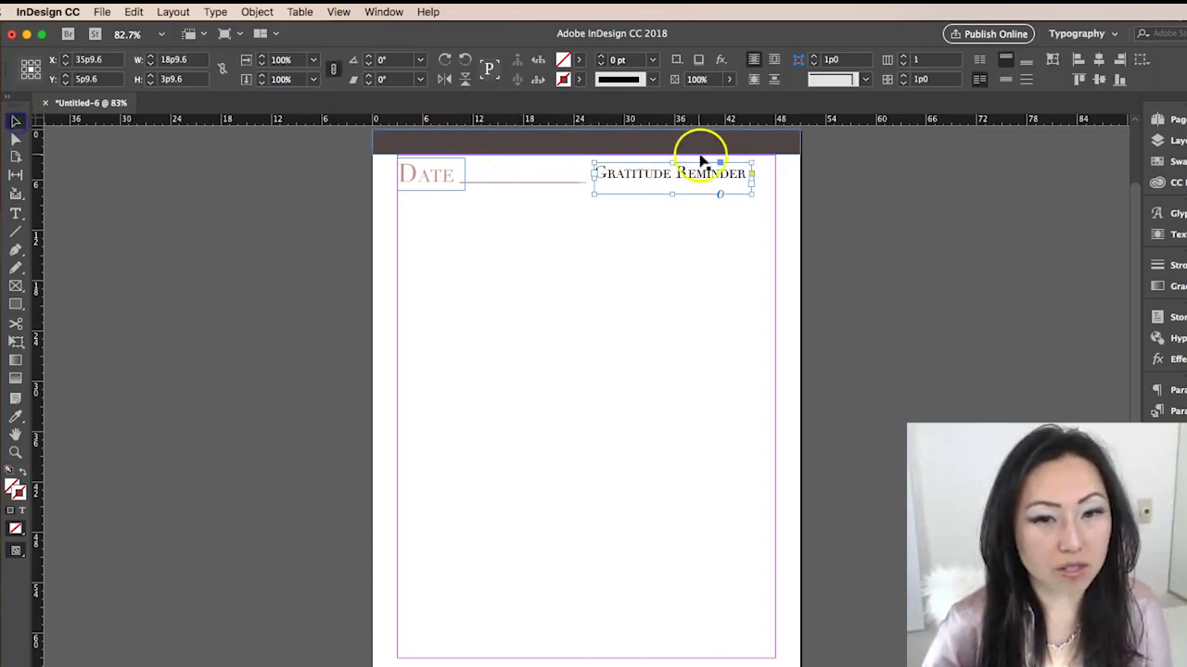
drag(708, 169, 510, 198)
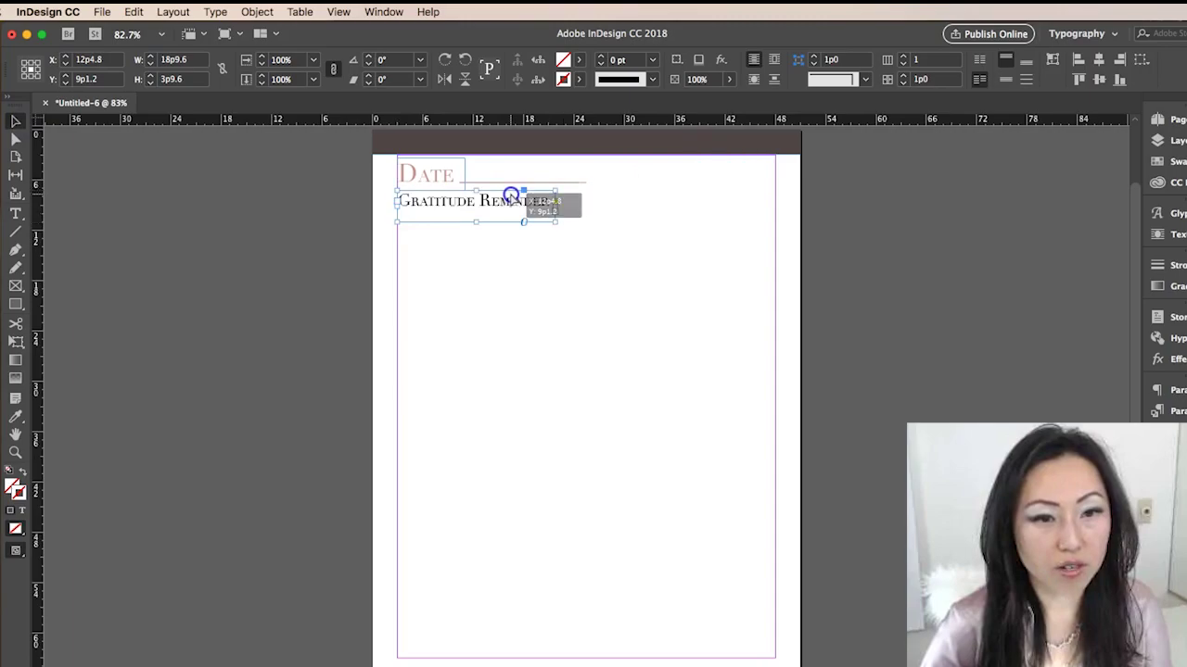
drag(511, 198, 515, 198)
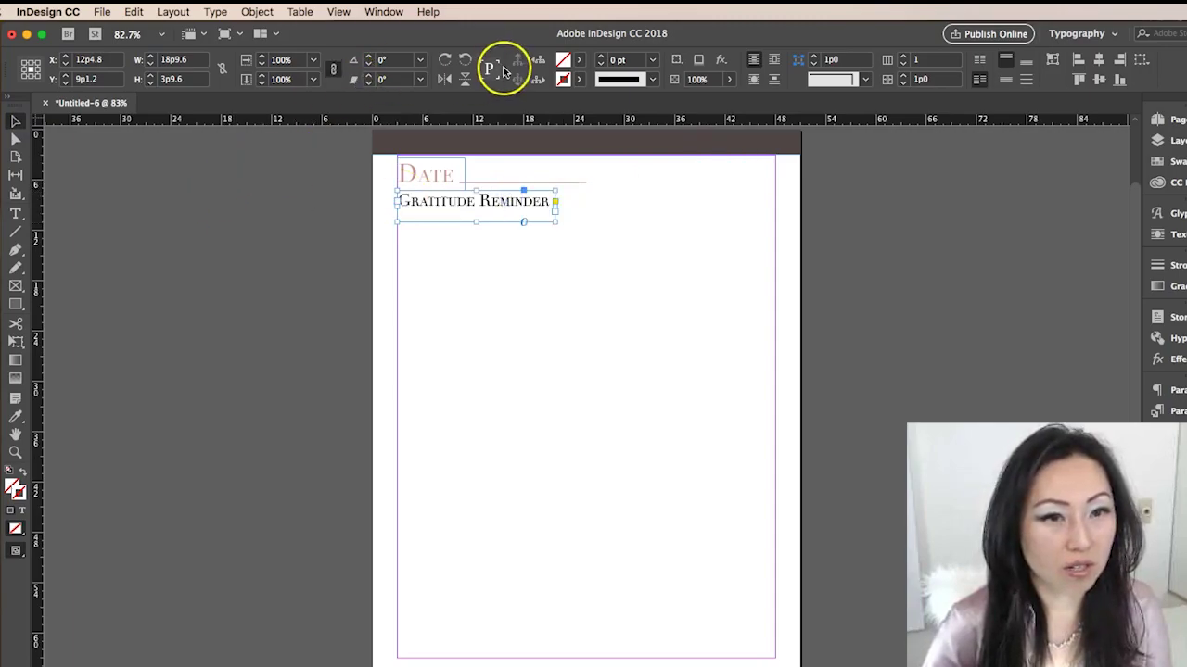
click(578, 60)
click(461, 83)
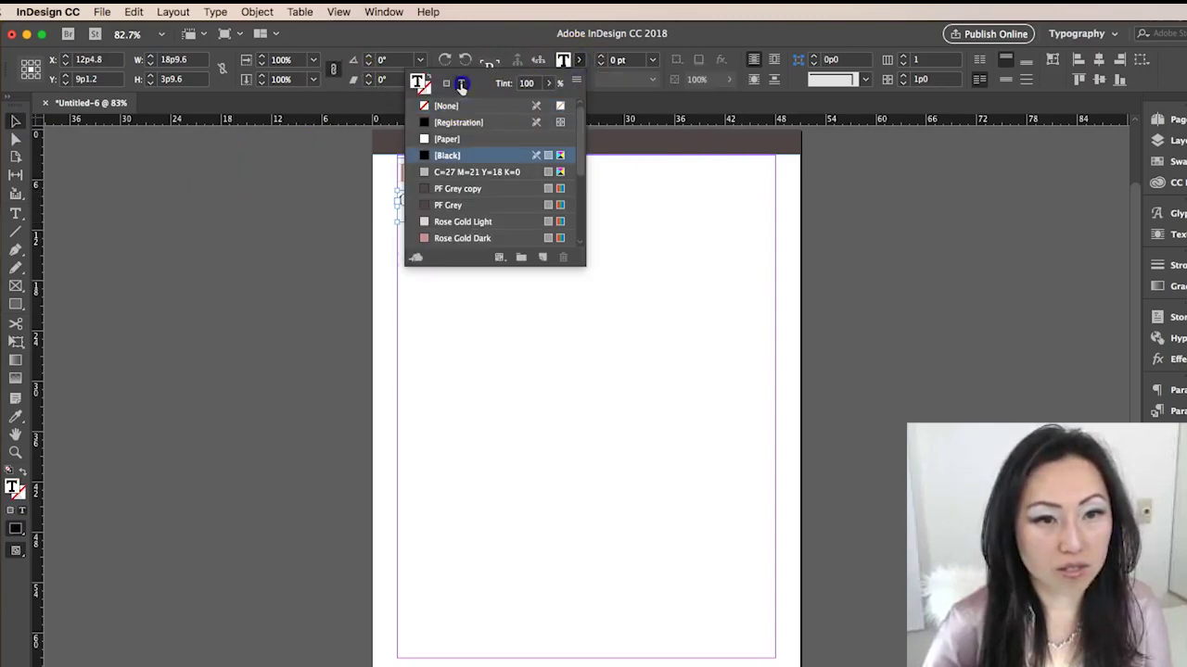
click(459, 190)
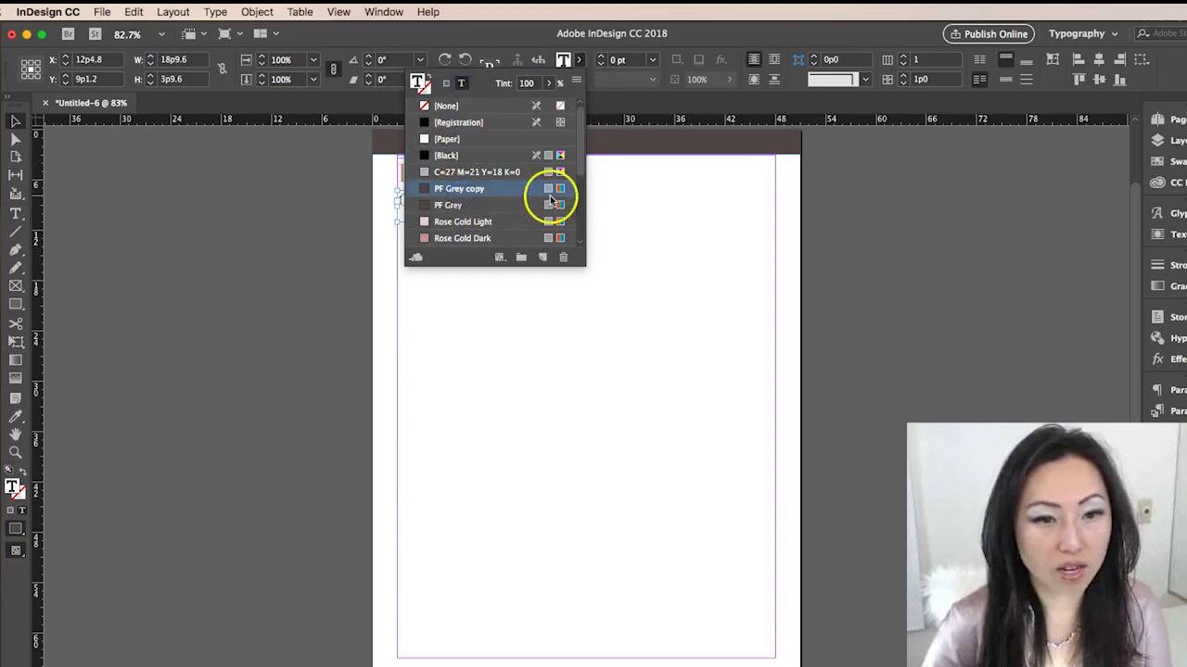
click(13, 122)
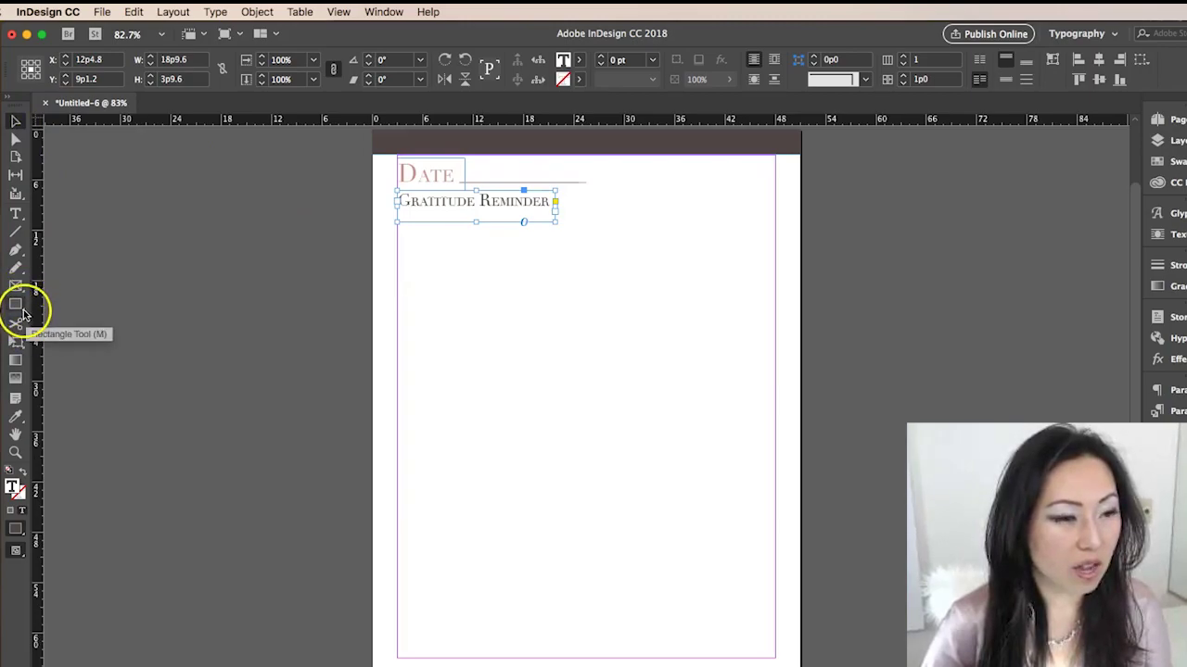
- Draw a margin-to-margin box around the heading row with a Rose Gold Dark outline, then preview
click(17, 308)
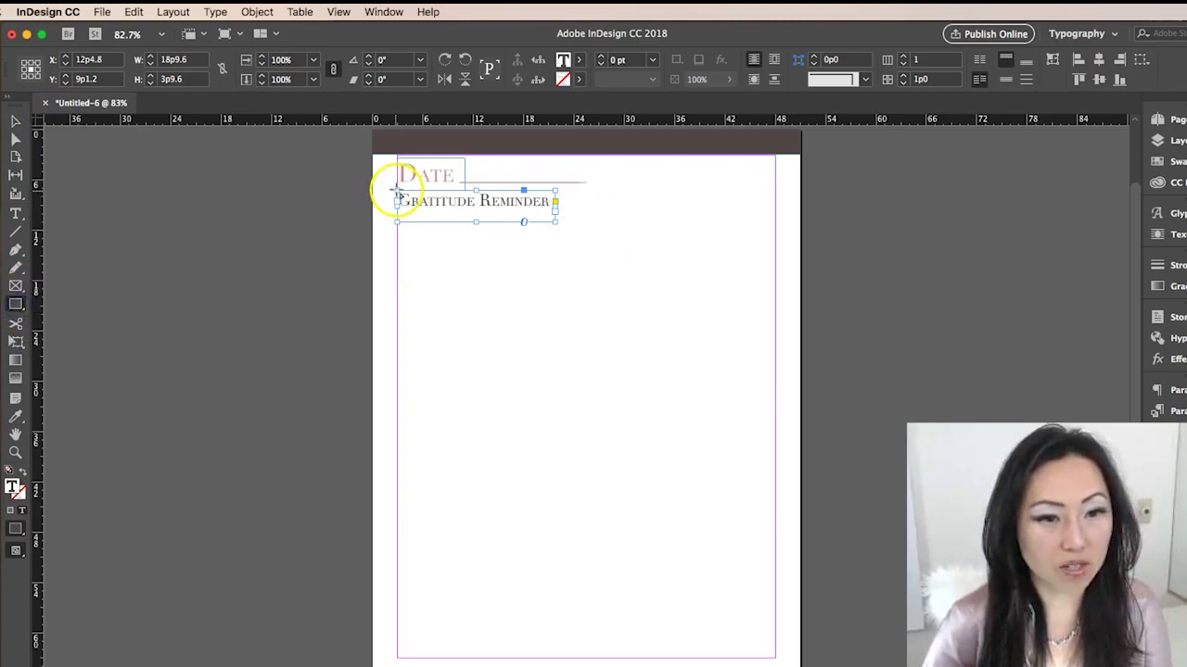
drag(397, 191, 765, 236)
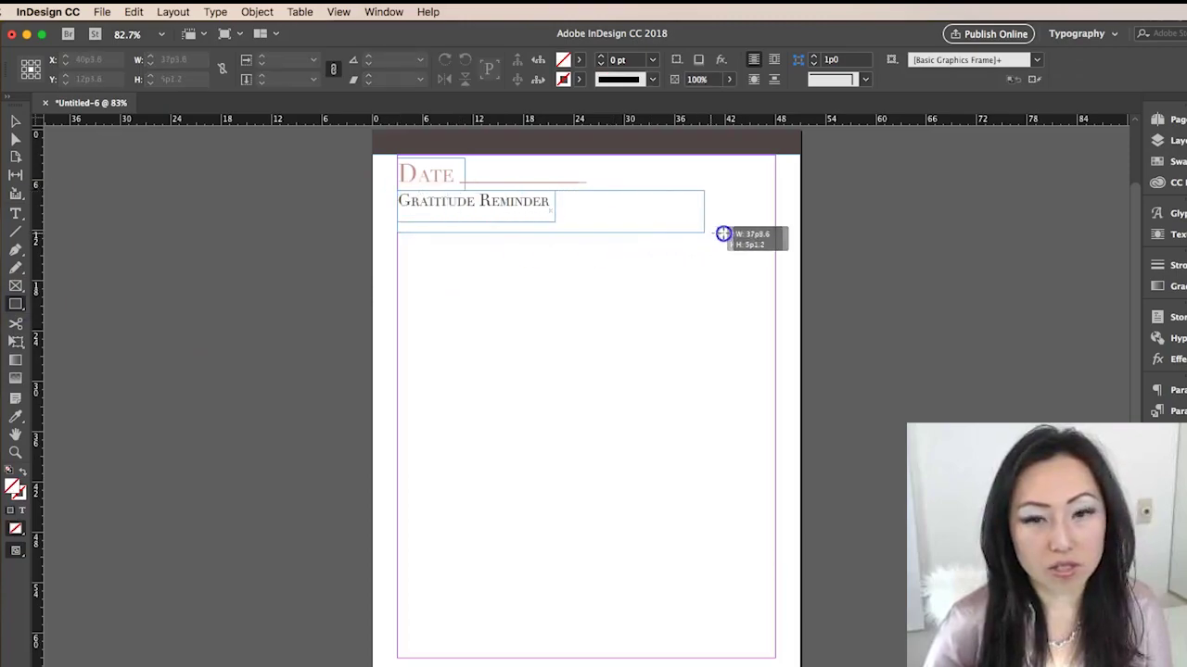
drag(766, 236, 777, 233)
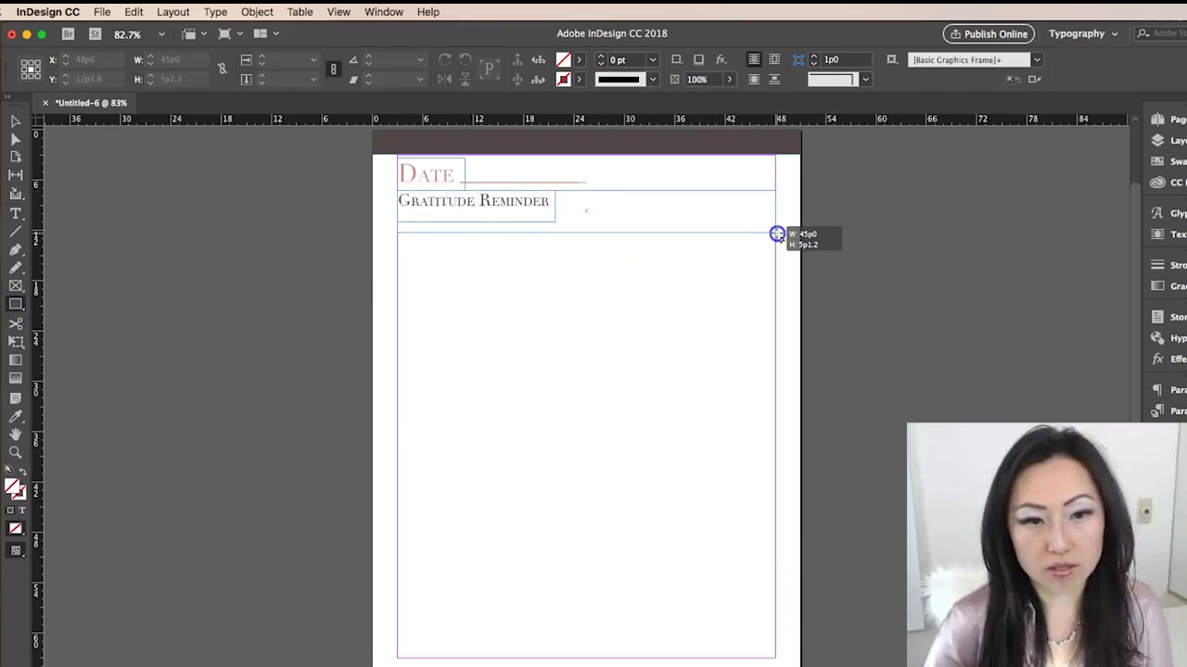
click(579, 78)
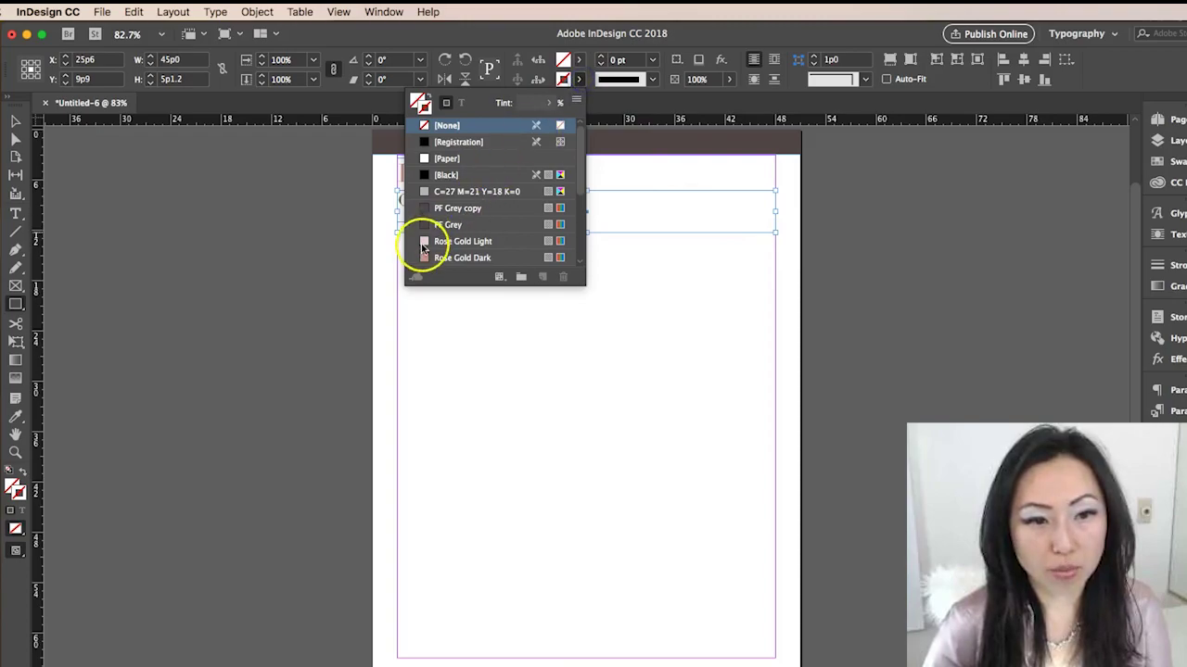
click(454, 258)
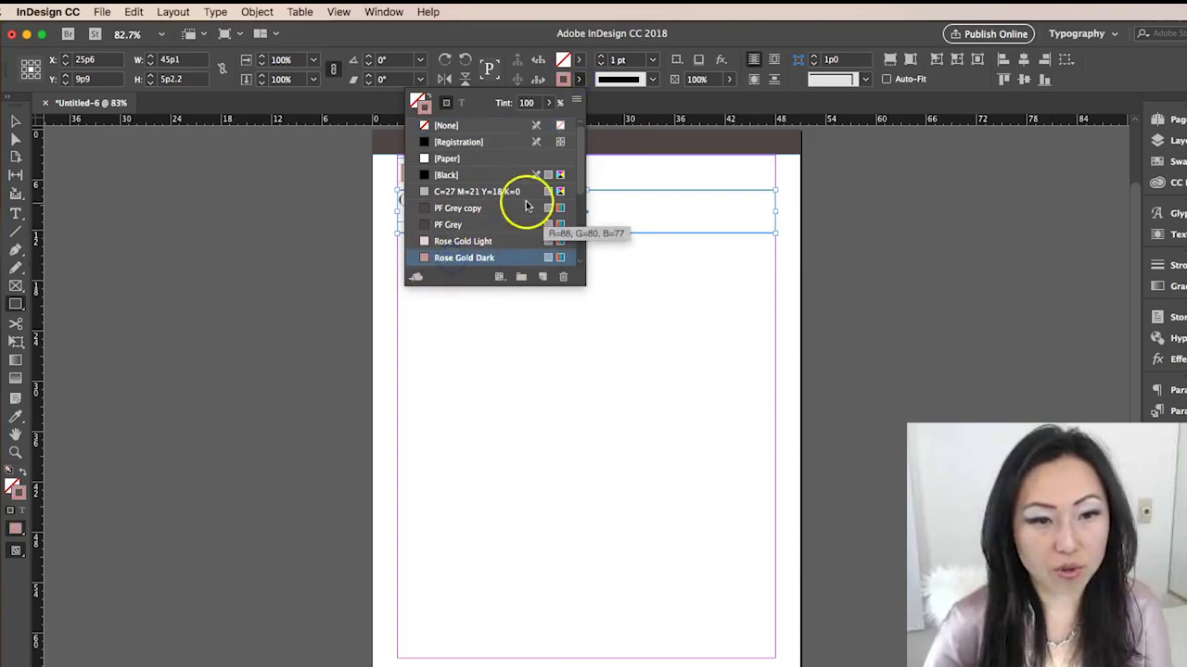
click(15, 121)
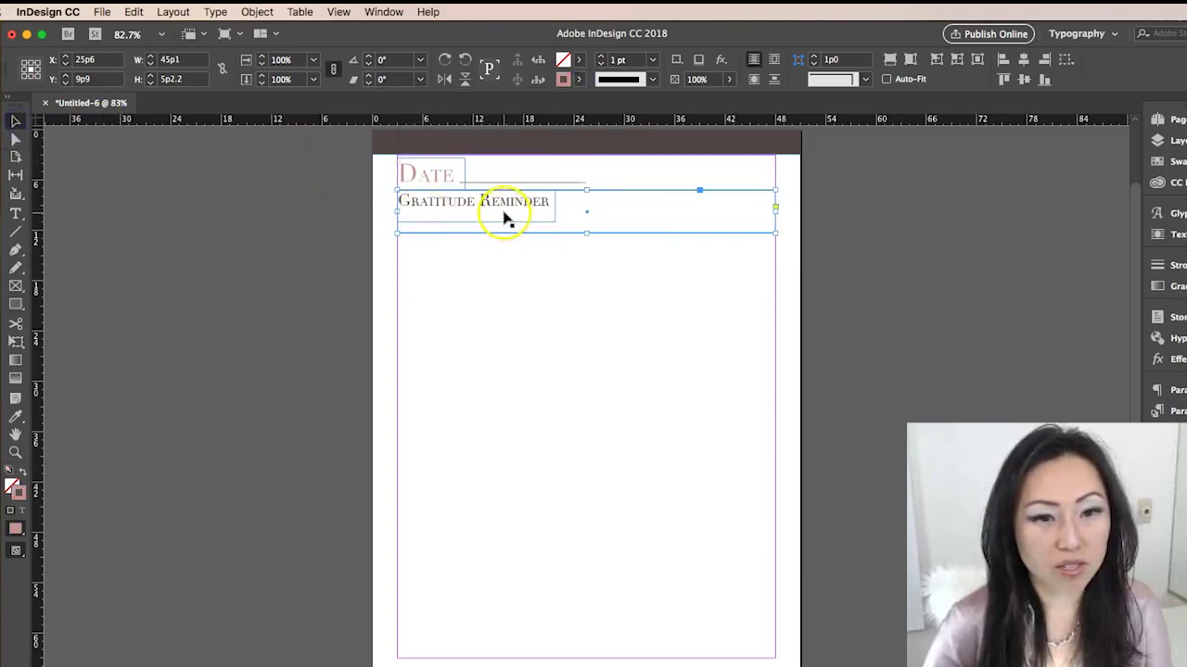
click(479, 265)
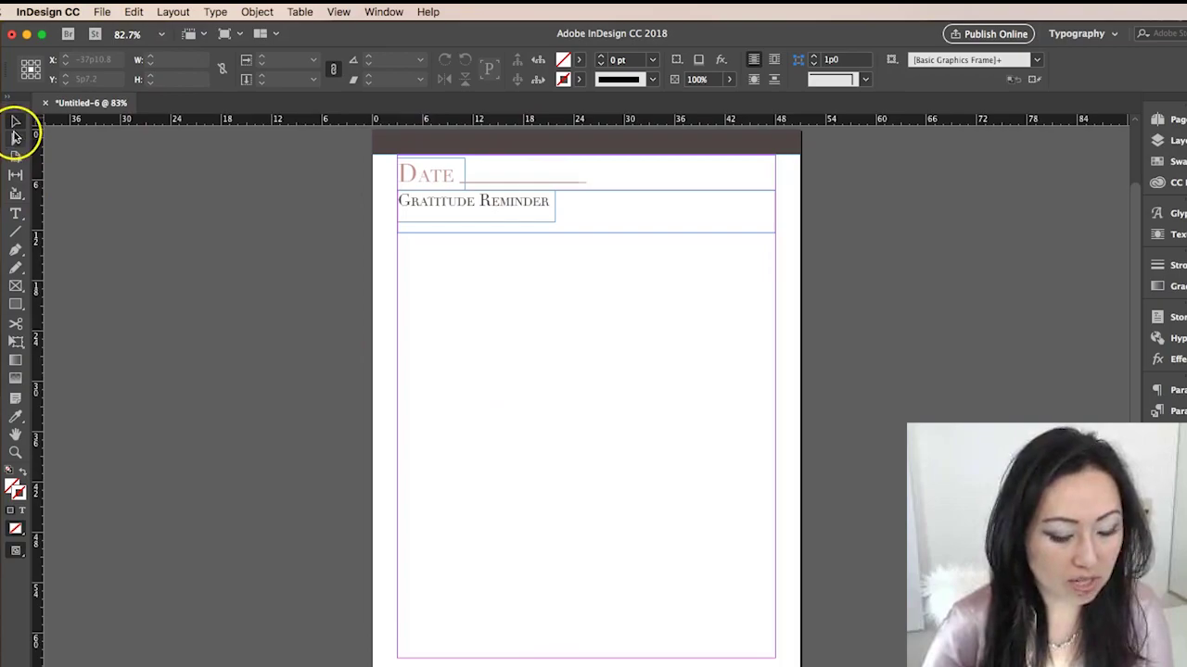
key(w)
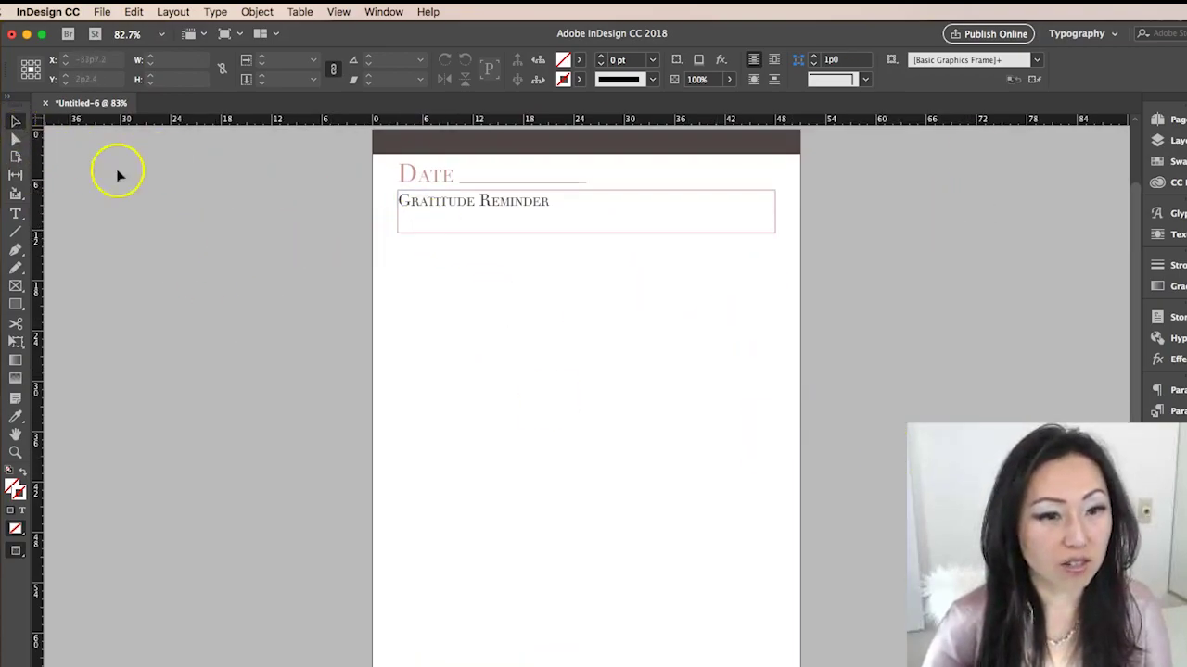
- Draw a Rose Gold Dark rule extending right from after 'Reminder'
click(572, 237)
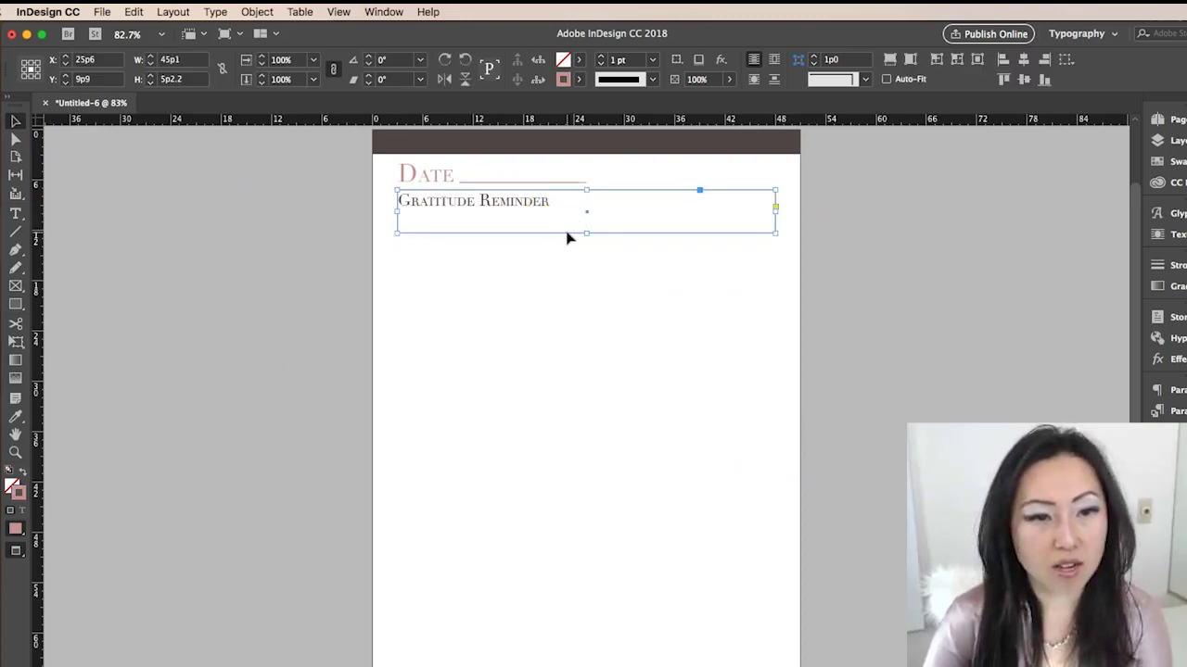
click(16, 231)
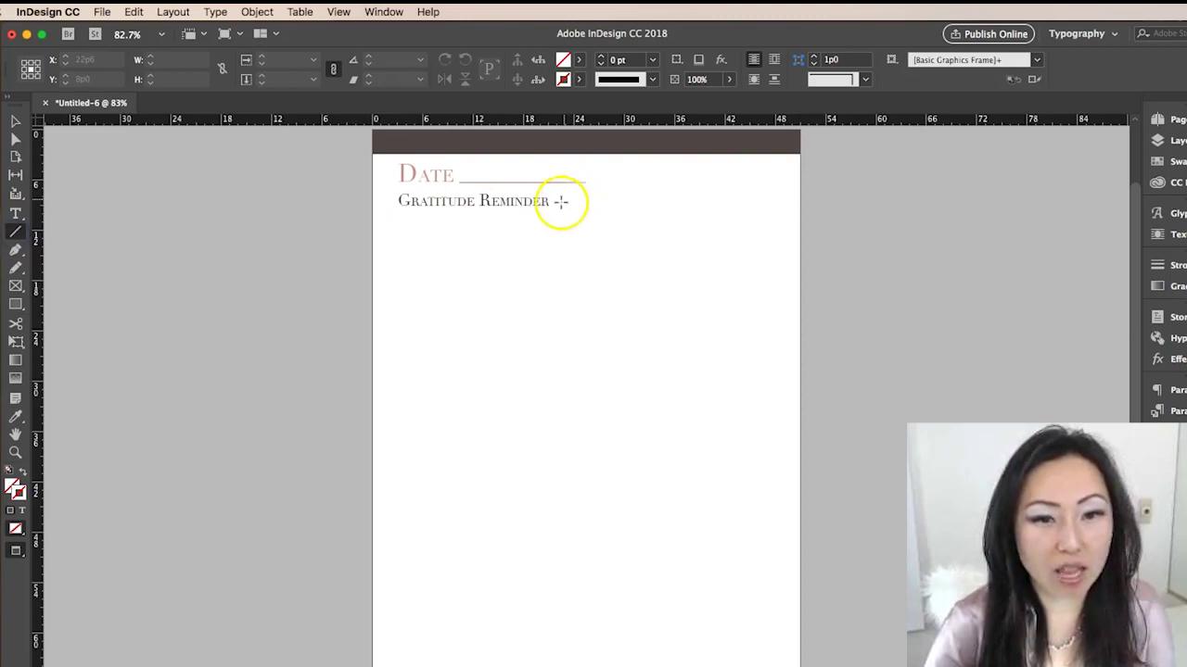
drag(556, 210, 764, 207)
click(579, 79)
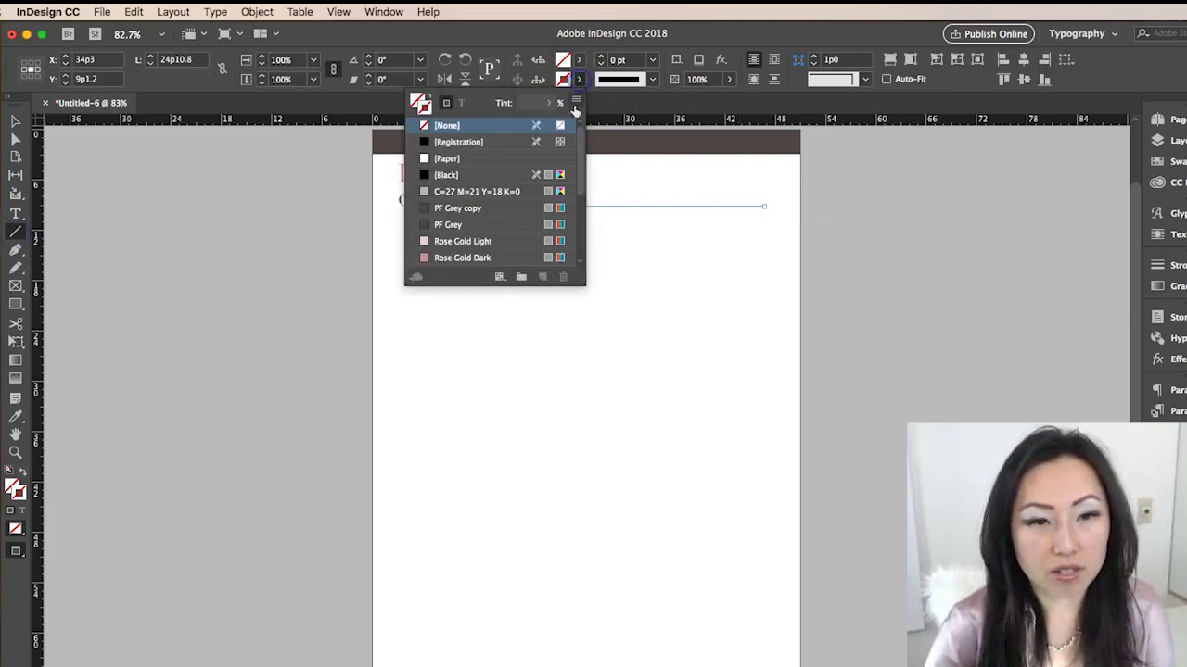
click(456, 257)
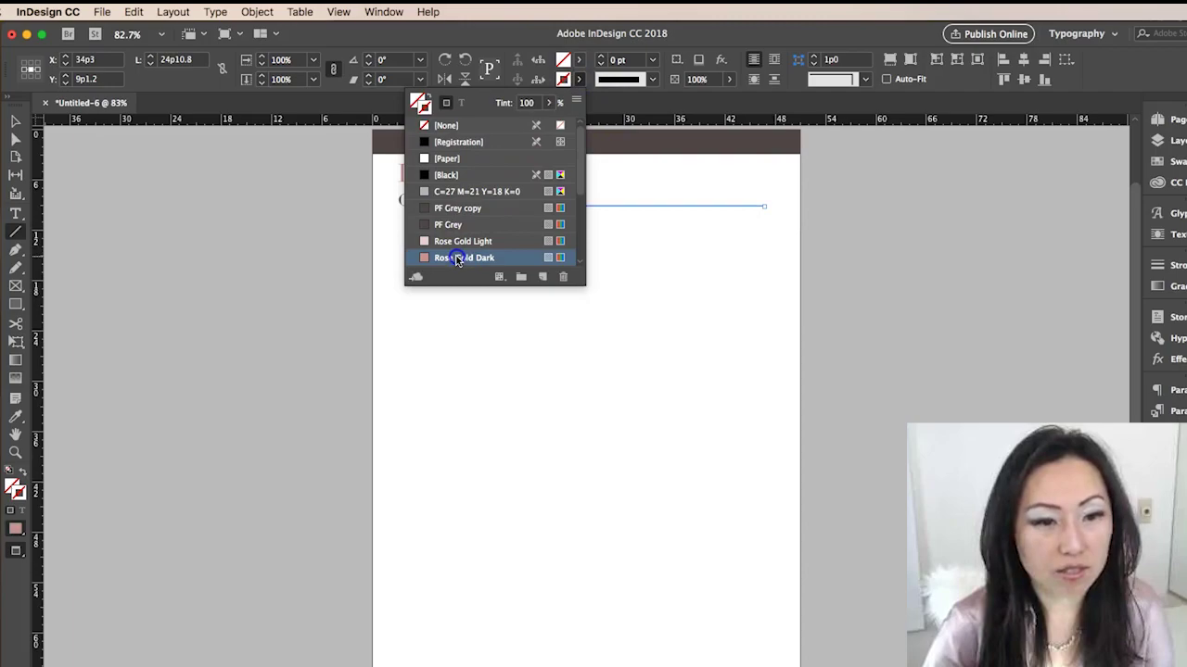
click(16, 121)
key(w)
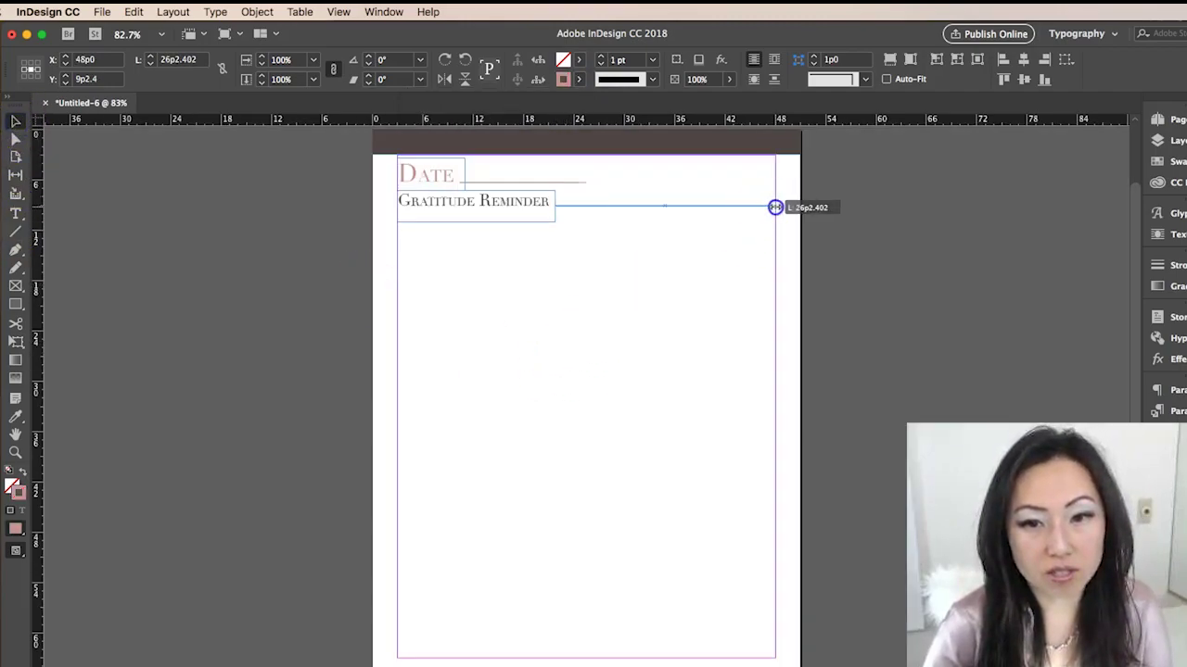
- Draw a full-width PF Grey line below the Gratitude Reminder heading
click(15, 232)
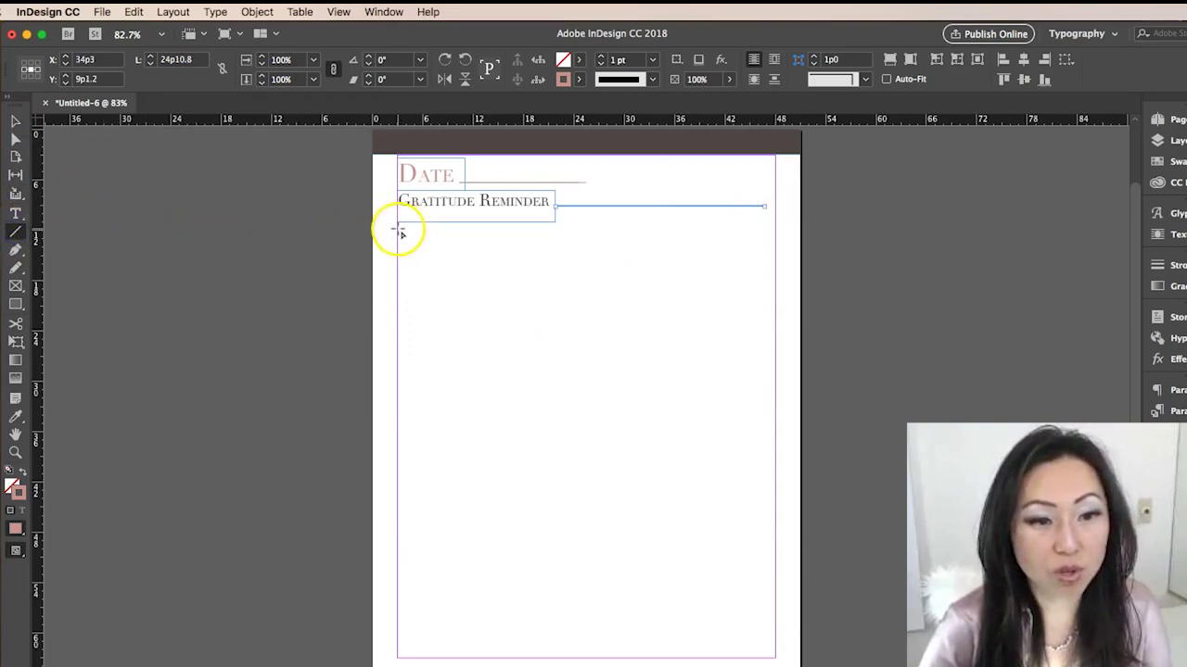
drag(398, 230, 764, 230)
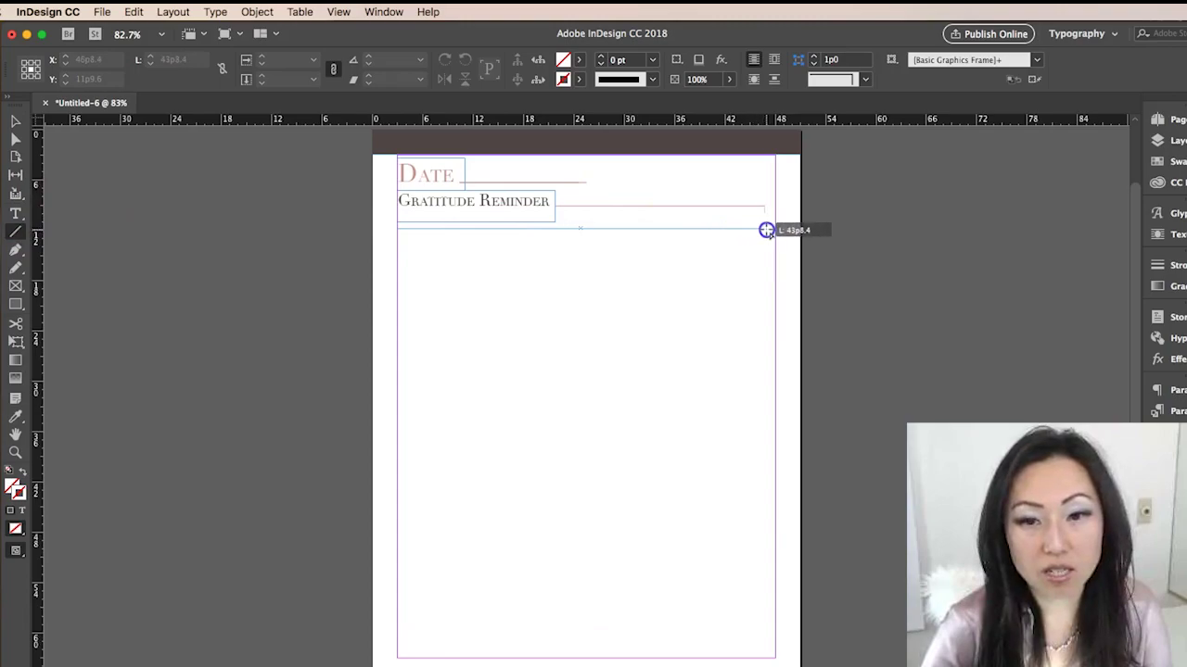
mouse_move(765, 230)
mouse_down()
mouse_move(776, 230)
mouse_move(396, 230)
mouse_up()
click(580, 80)
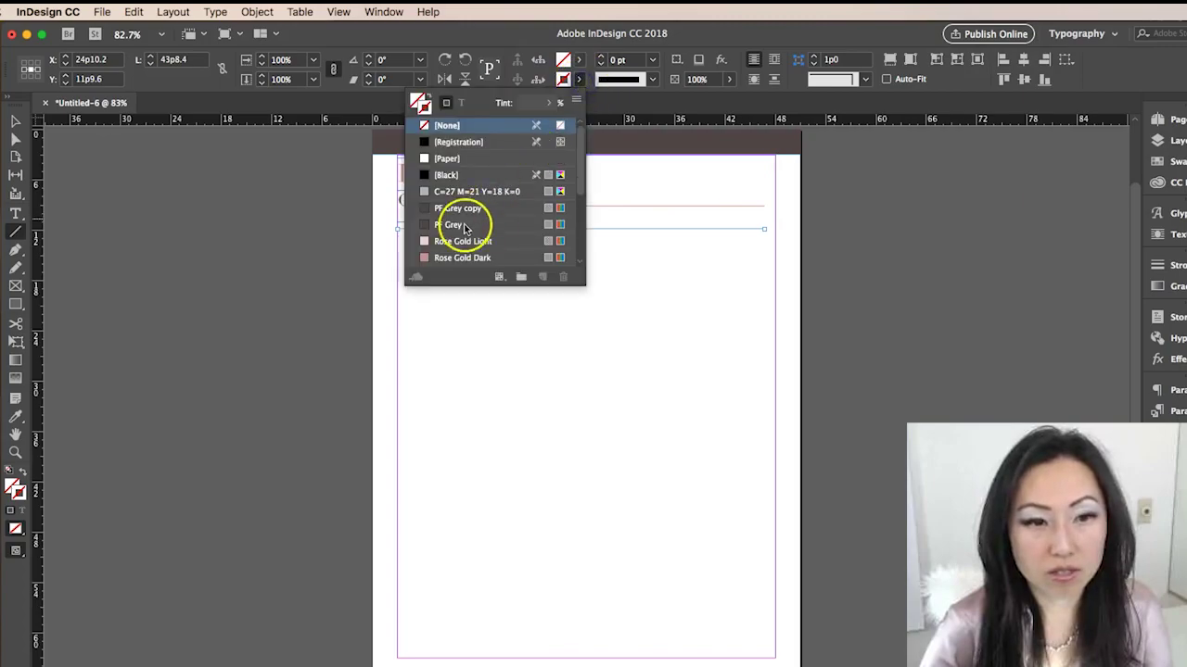
click(467, 228)
click(19, 124)
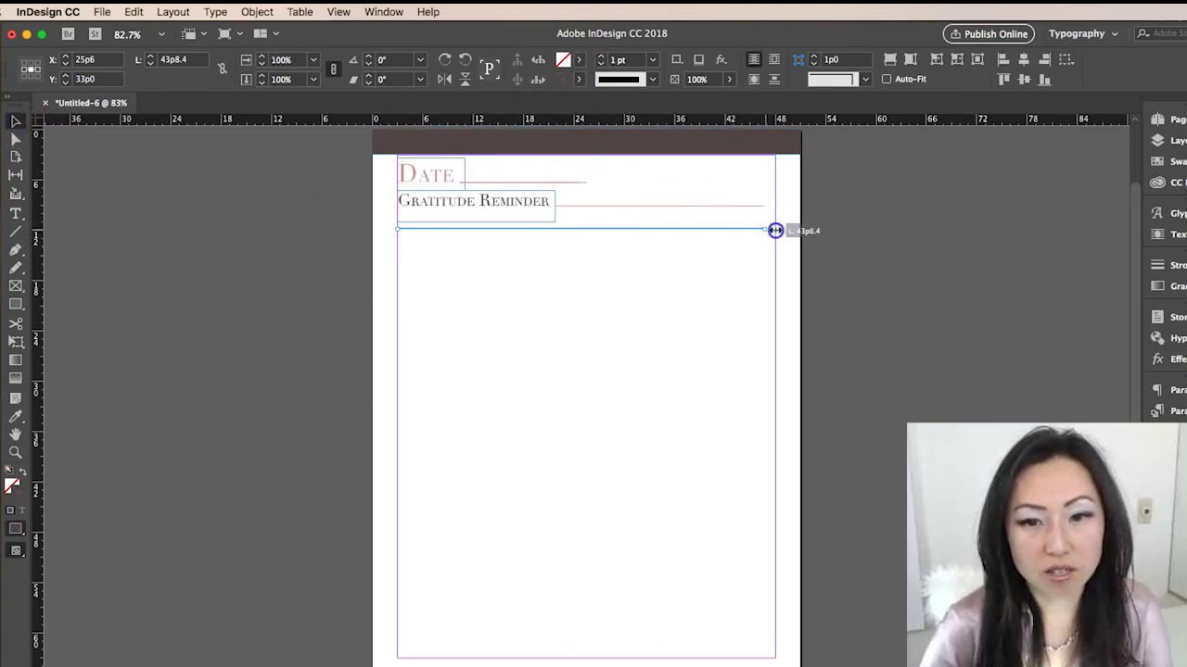
- Undo a trial extension of the rose rule, then colour the Gratitude Reminder text Rose Gold Dark
click(727, 206)
drag(764, 209, 773, 208)
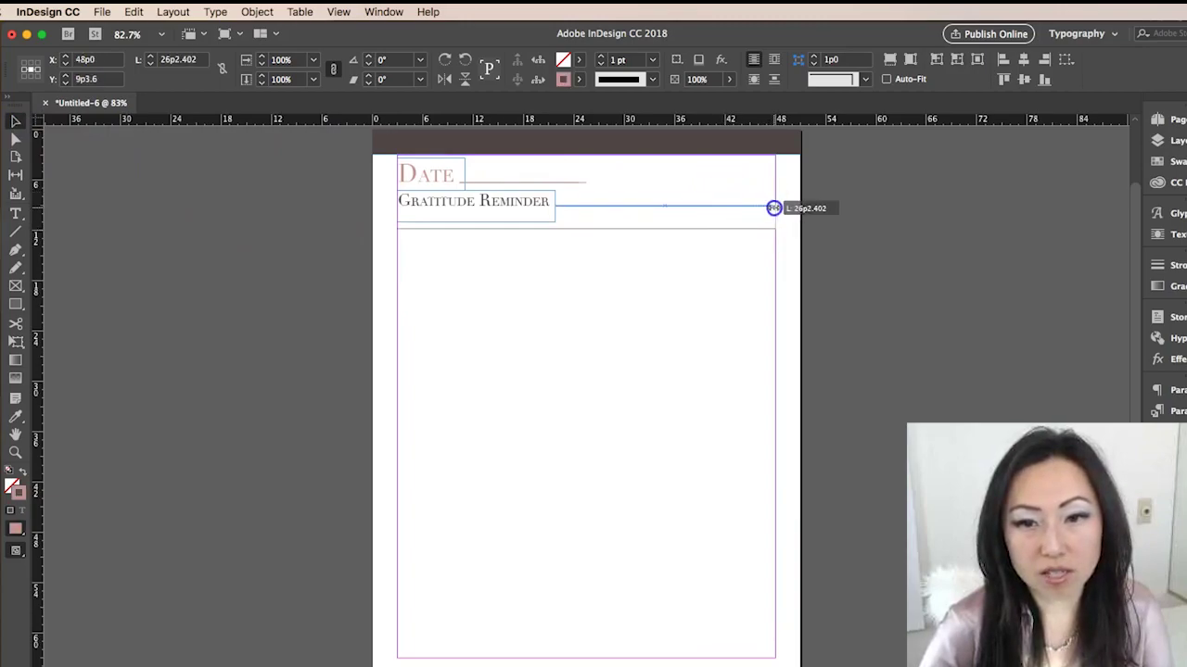
key(cmd+z)
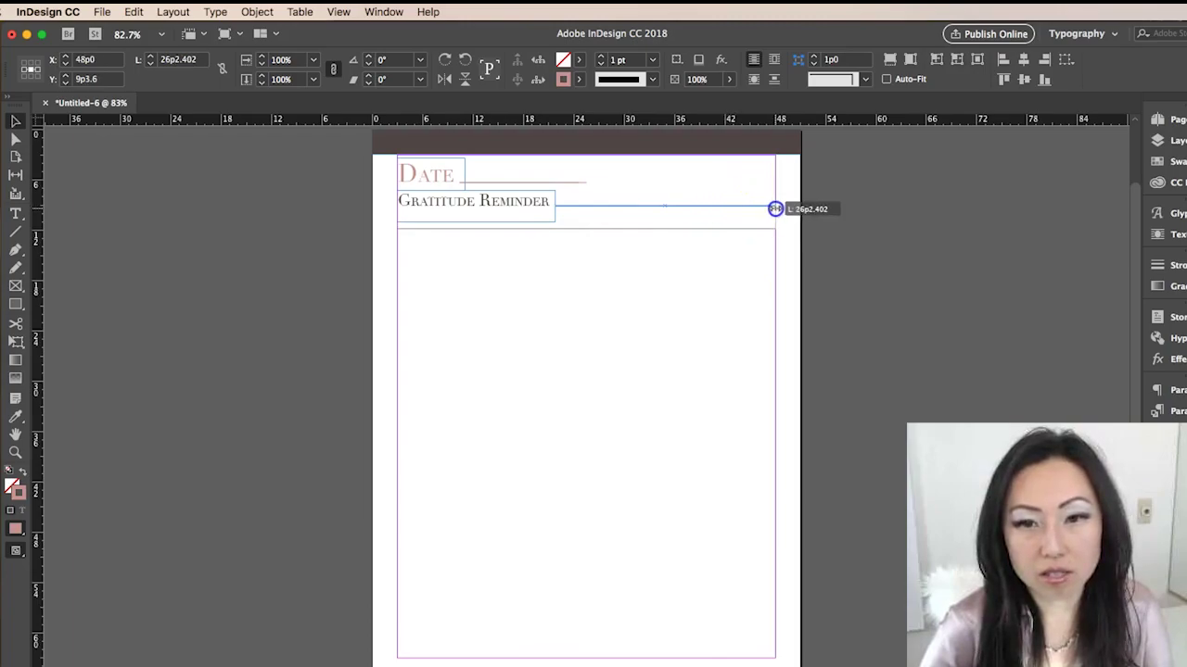
click(526, 284)
click(444, 203)
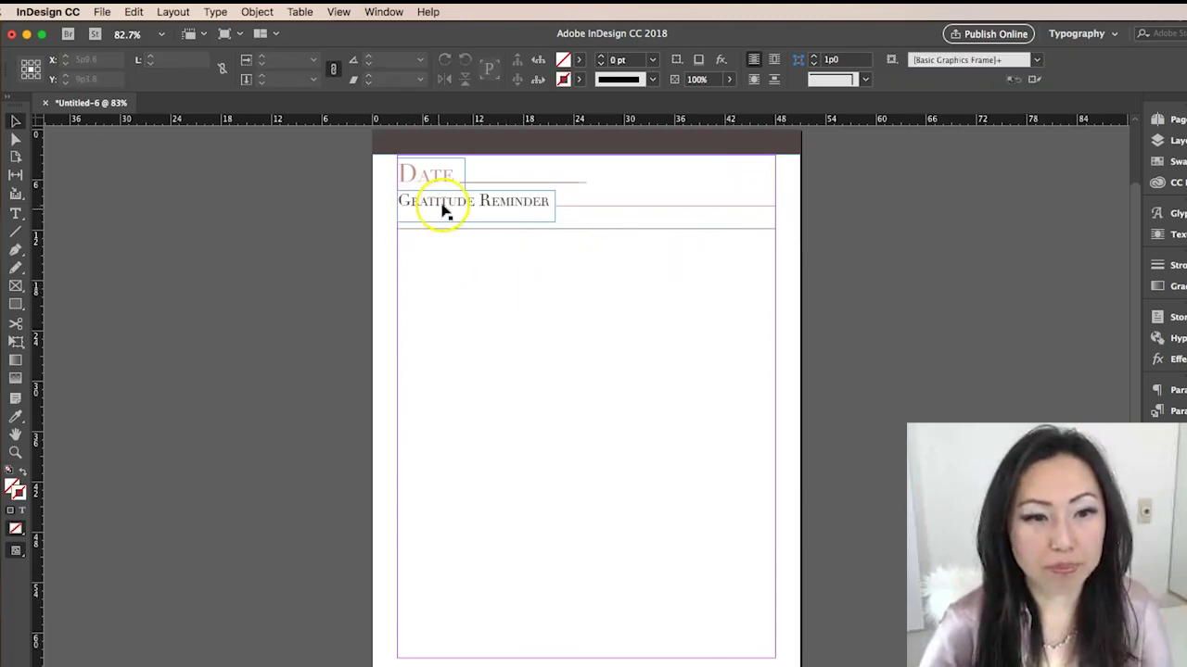
click(581, 61)
click(581, 62)
drag(581, 61, 461, 92)
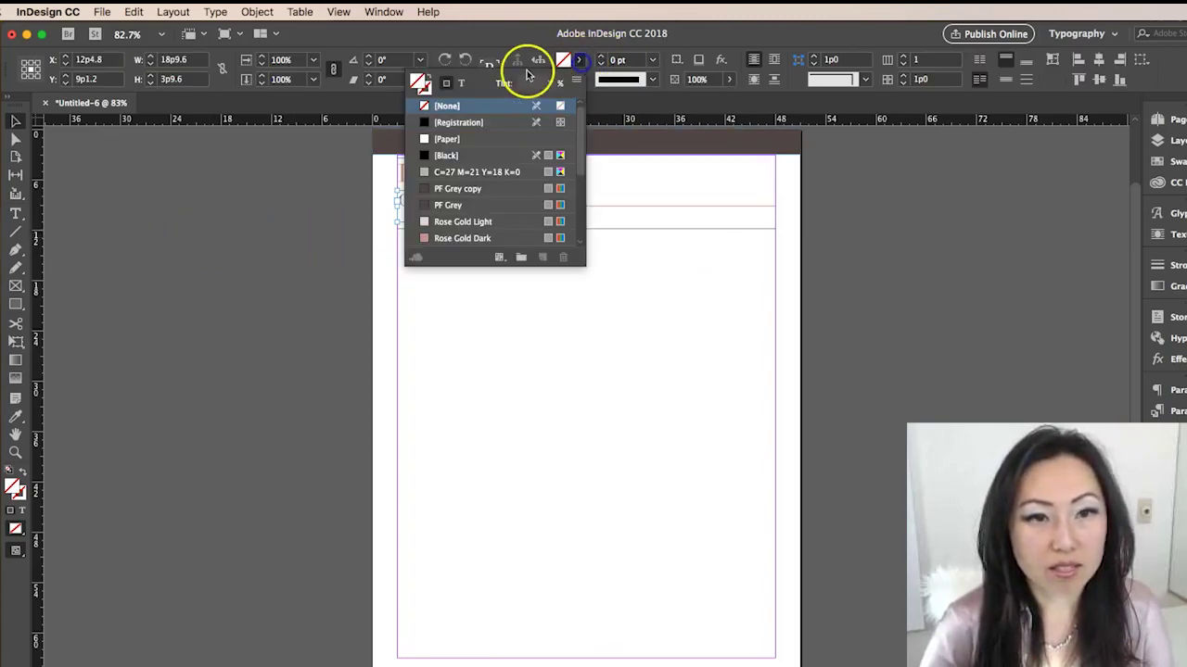
click(460, 84)
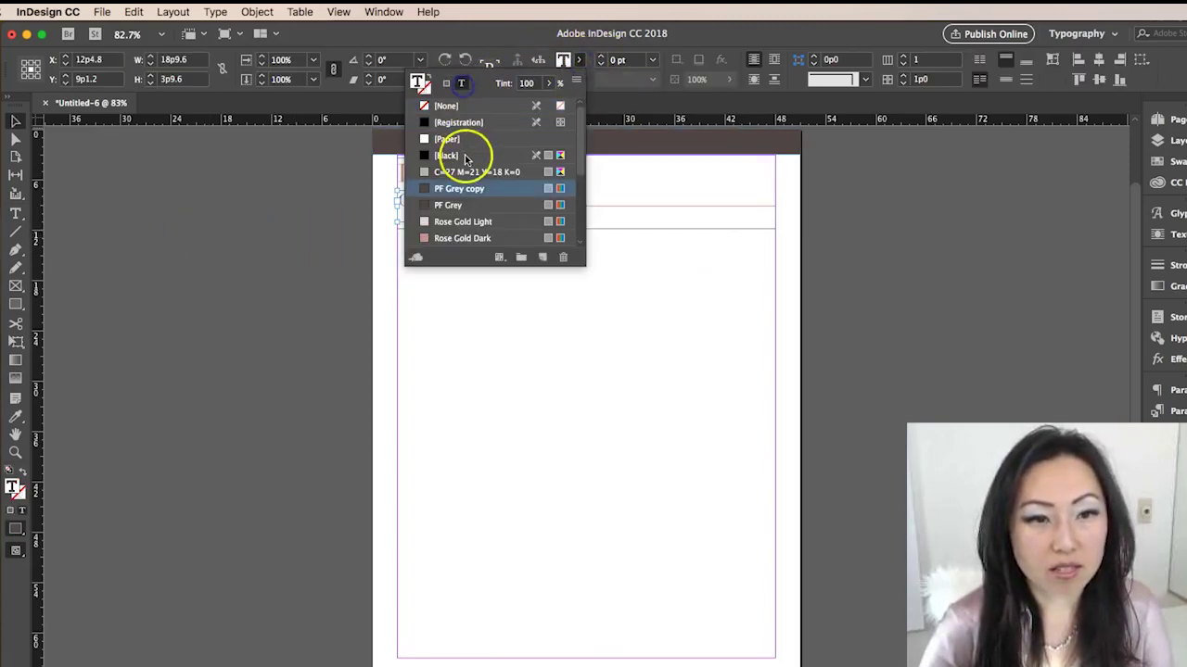
click(450, 238)
click(16, 121)
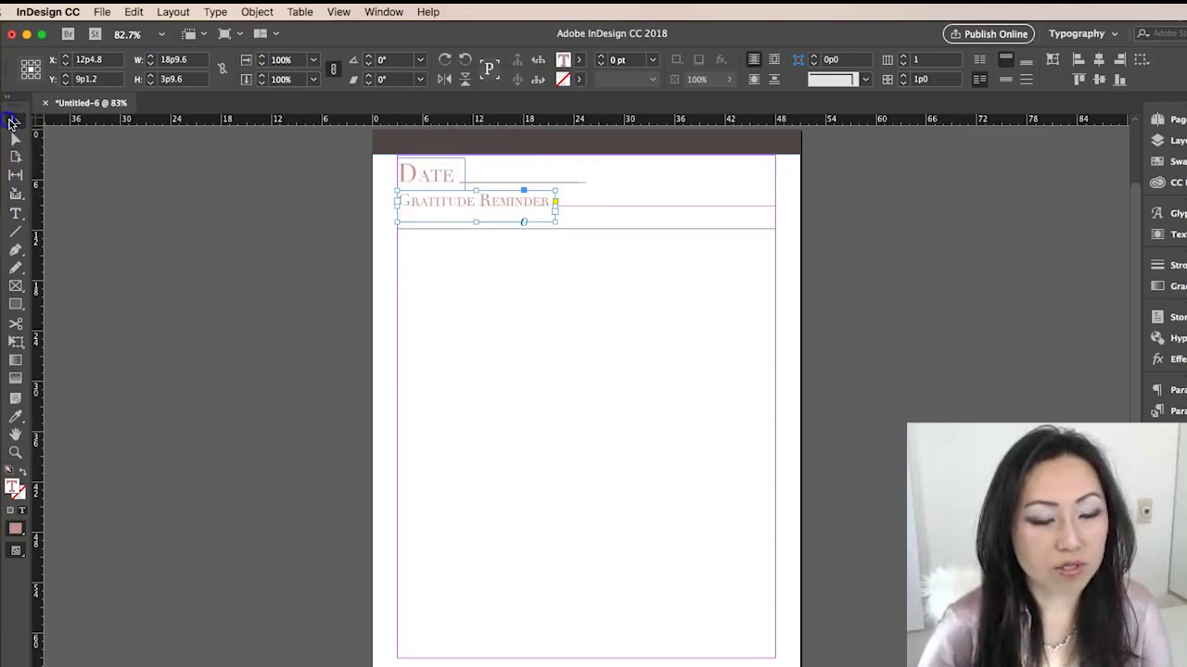
click(655, 294)
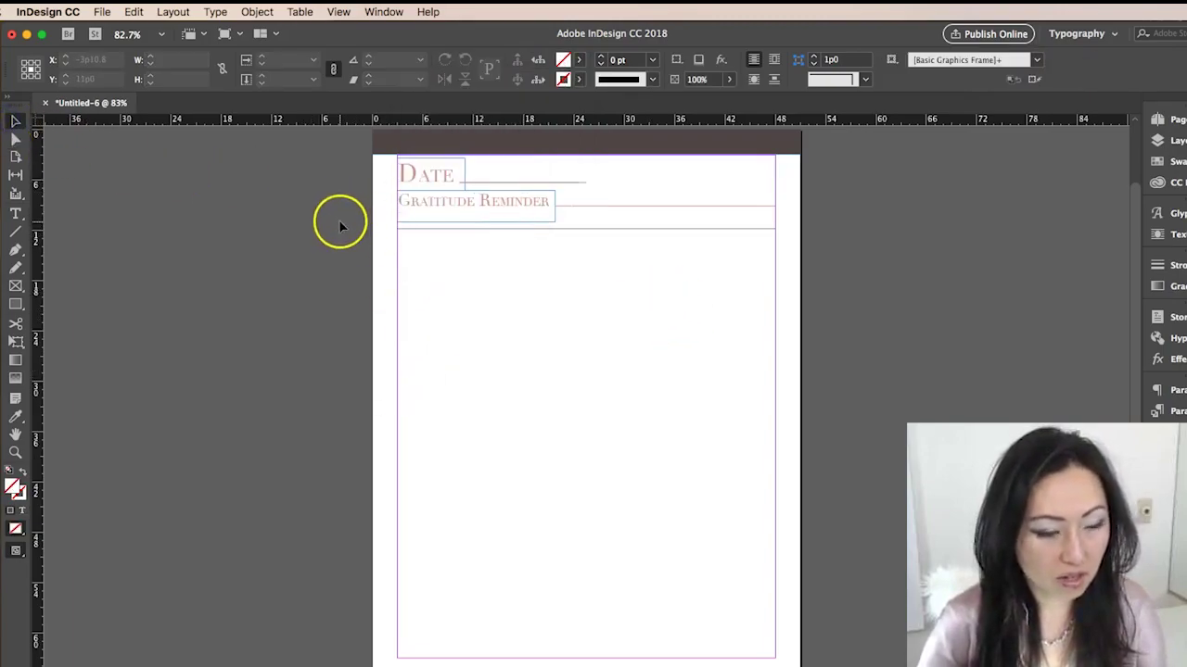
- Change the lower full-width rule's stroke from PF Grey to Rose Gold Dark, checking in Preview mode
key(w)
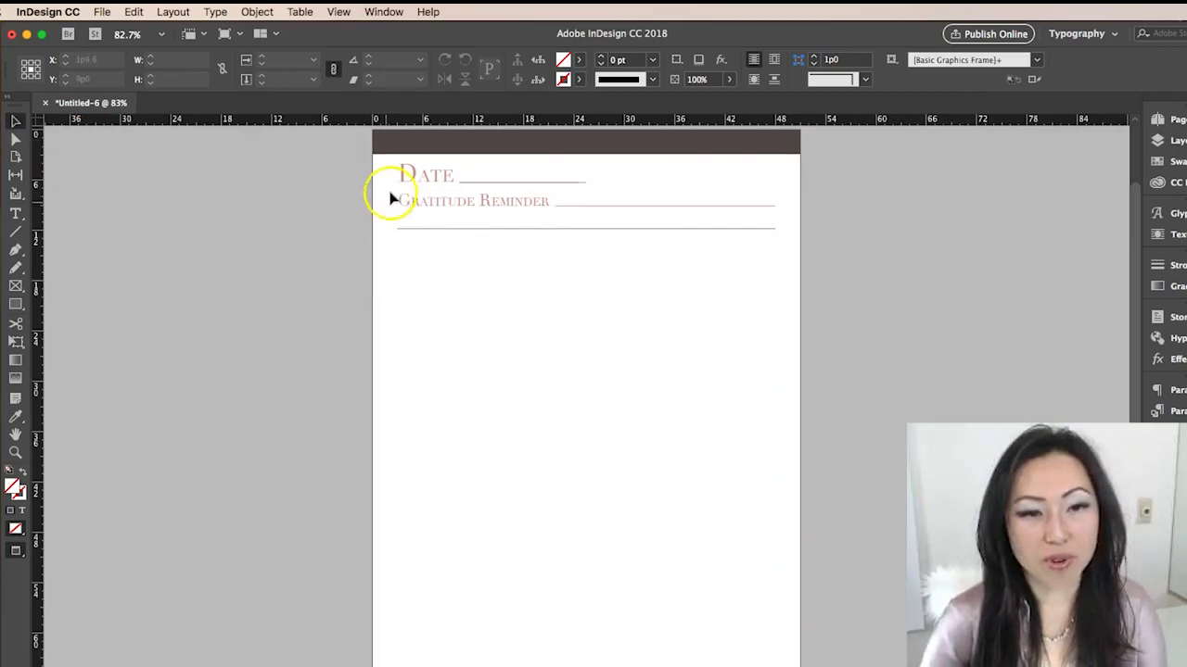
click(469, 229)
click(584, 80)
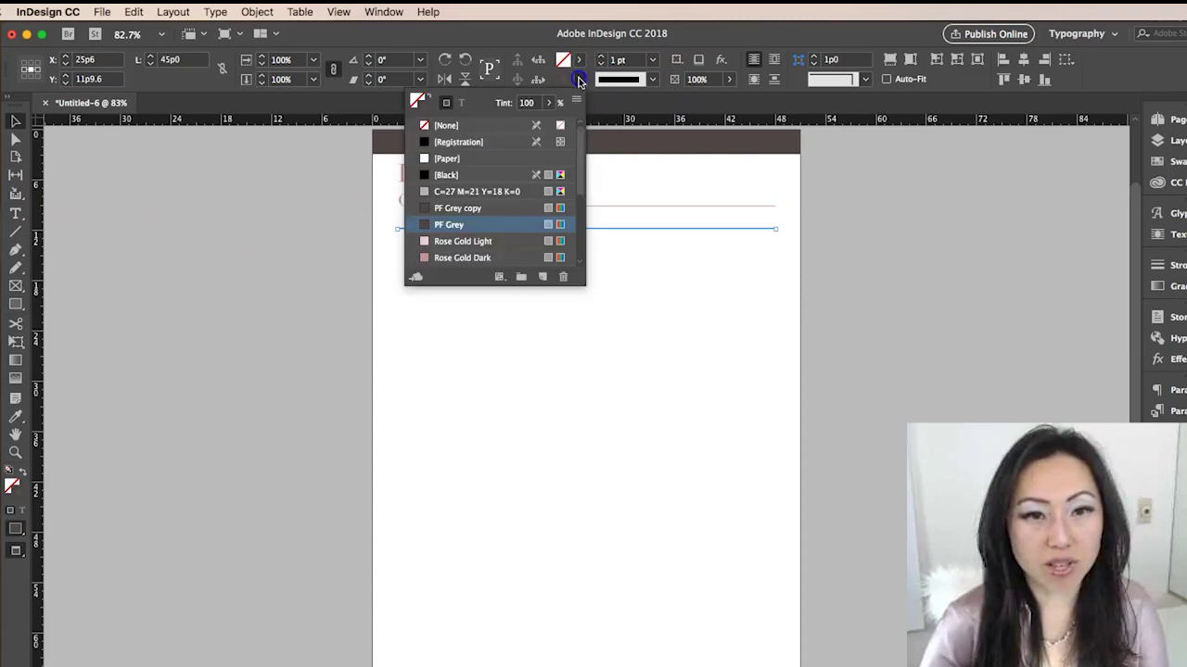
click(466, 259)
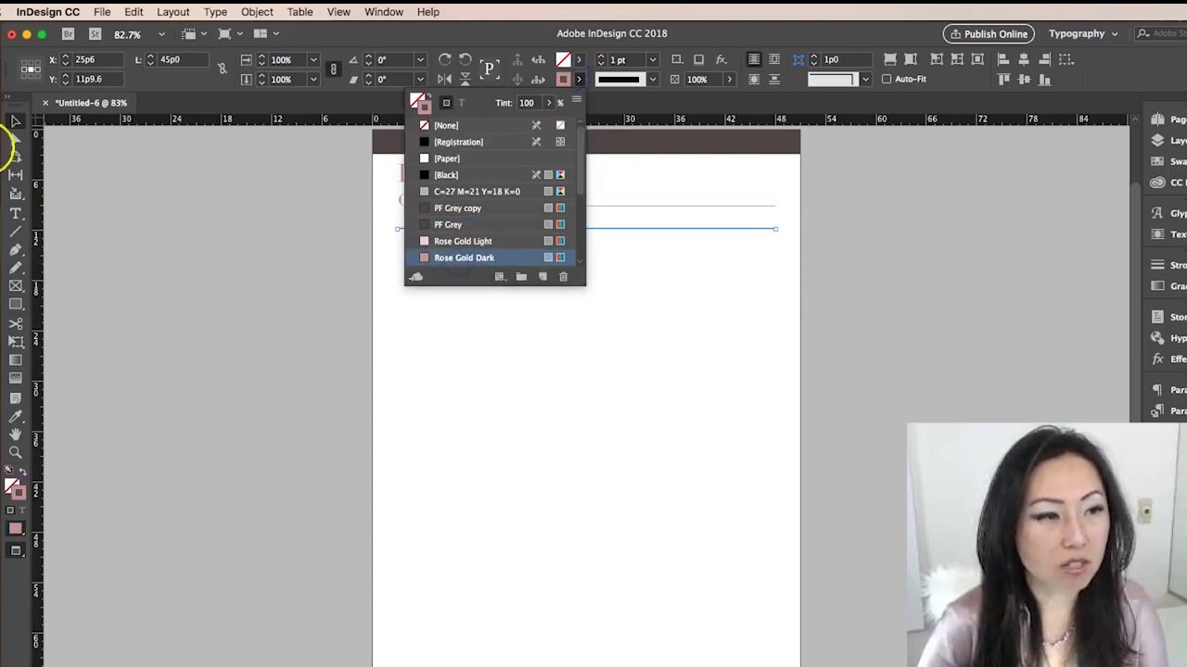
click(473, 283)
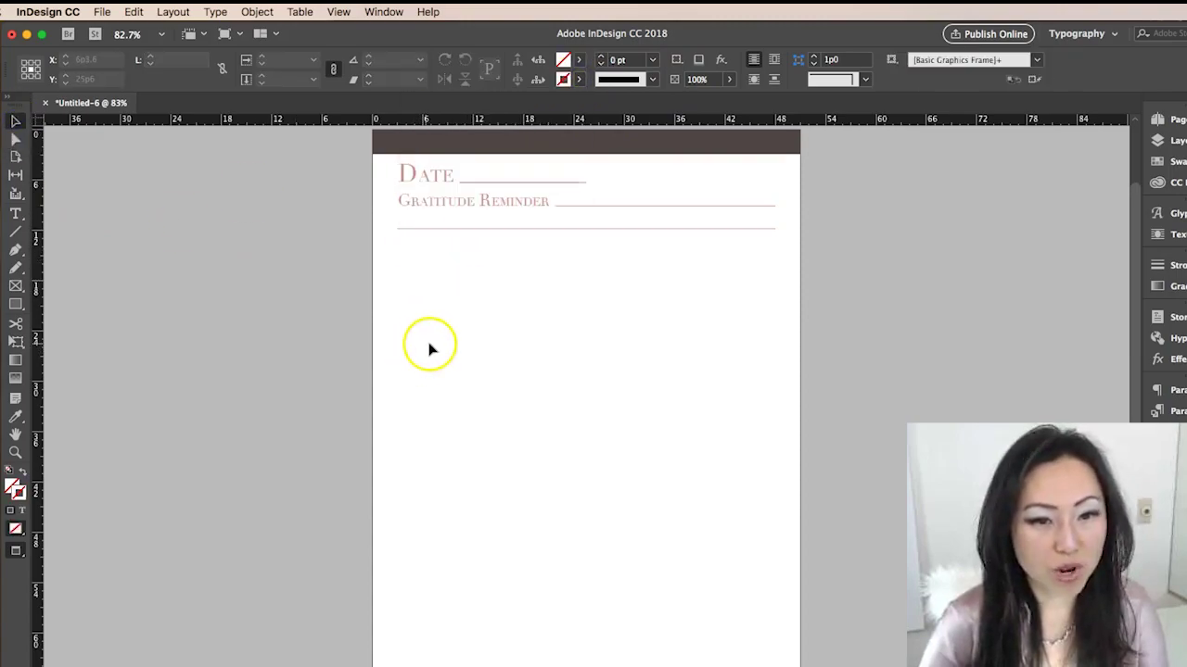
key(w)
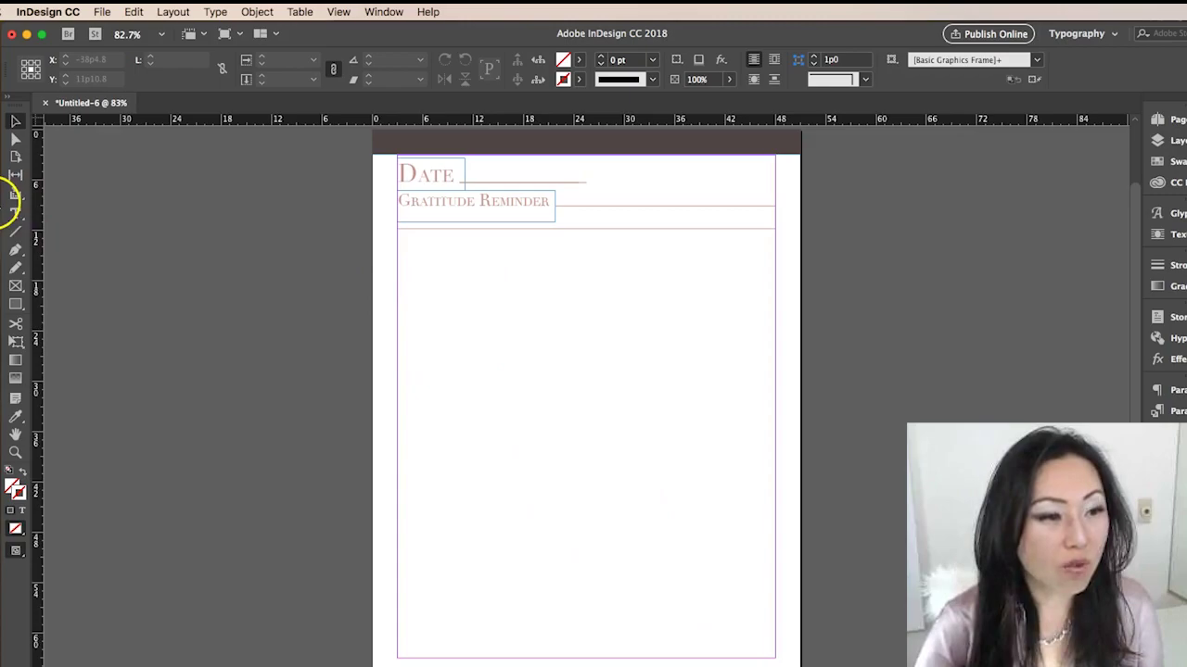
- Add a 'Schedule' heading below the rules in rose gold 36 pt Didot
click(15, 215)
drag(416, 242, 598, 278)
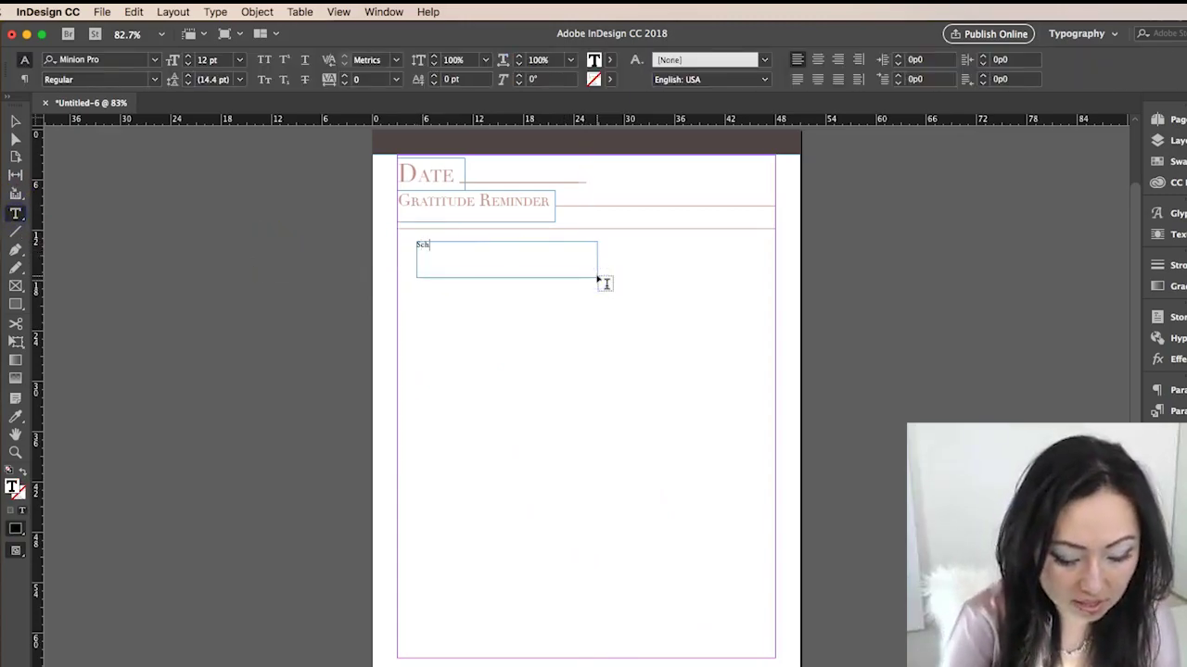
text(Schedule)
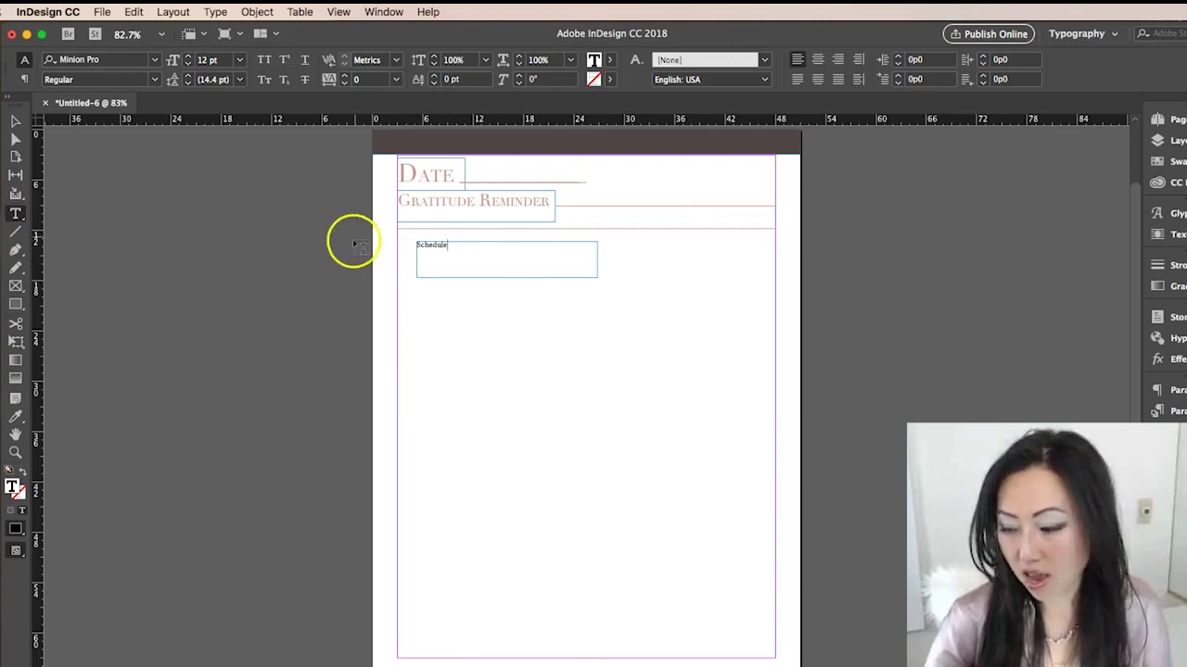
key(ctrl+a)
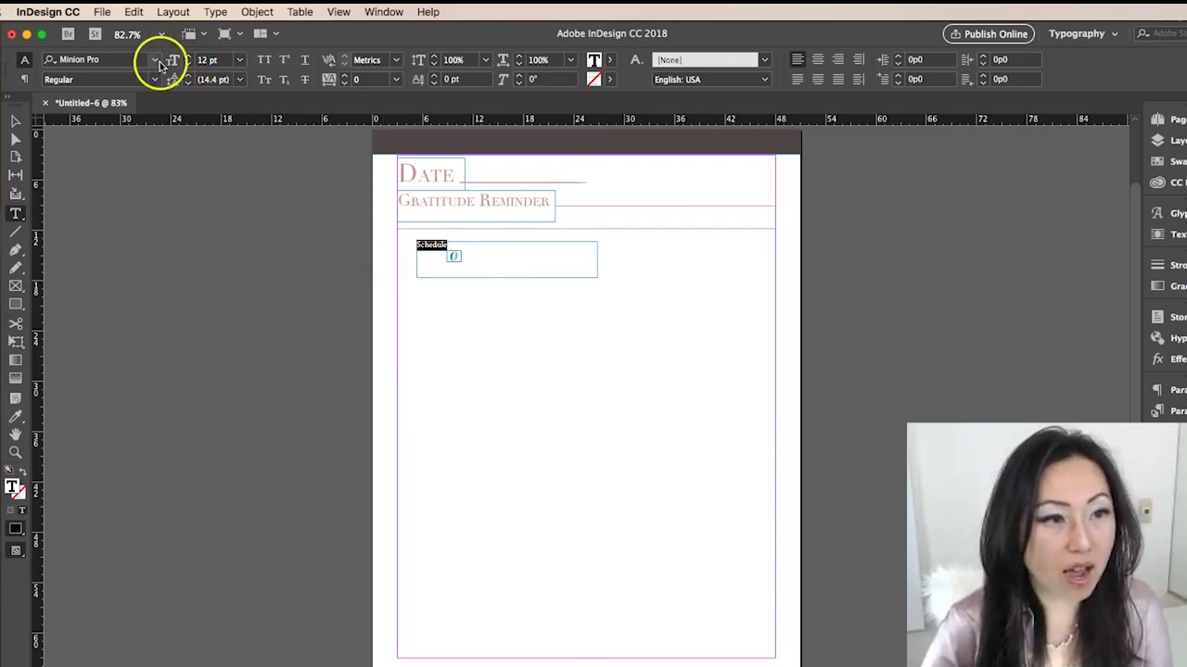
click(154, 62)
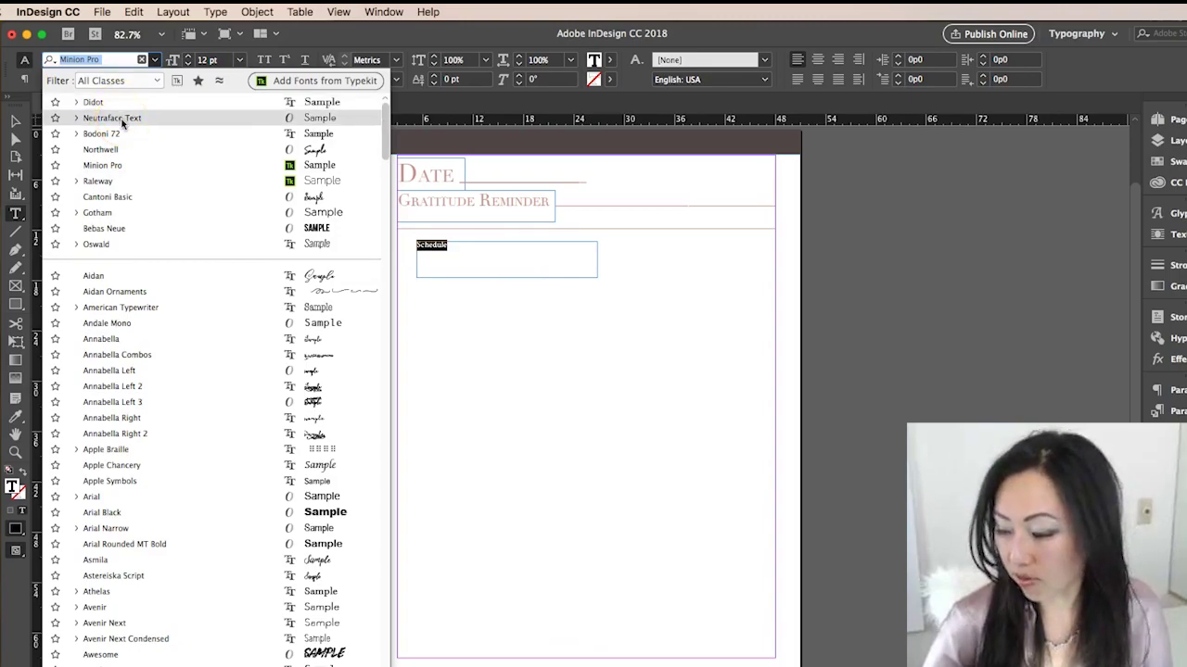
click(116, 102)
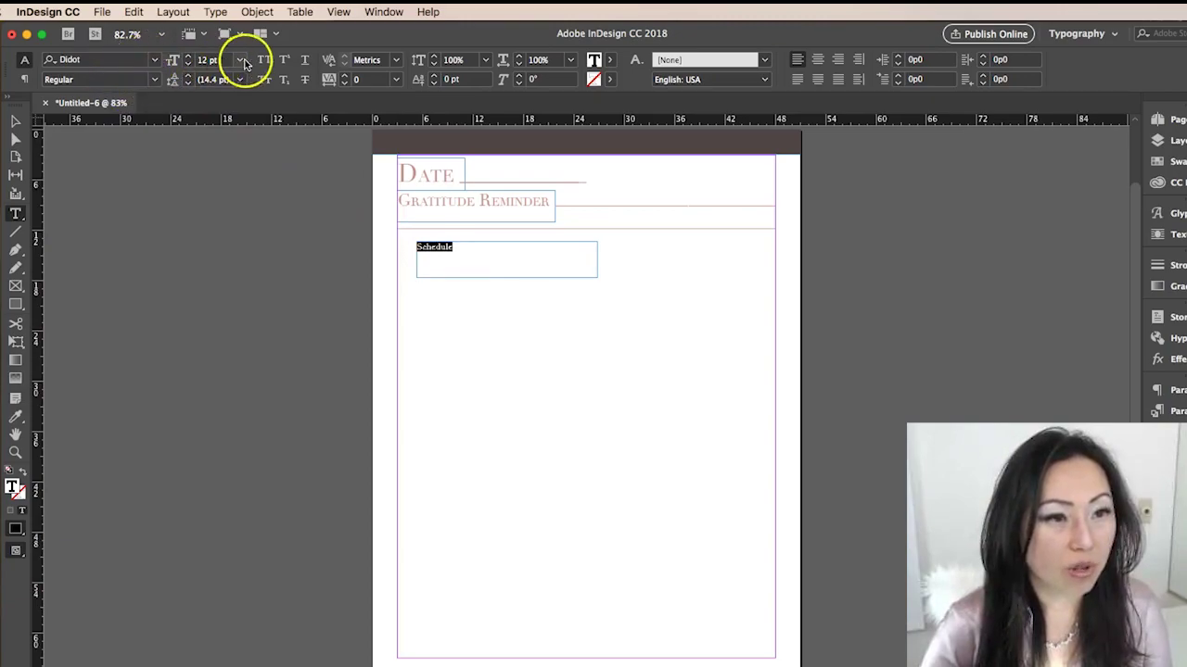
click(609, 59)
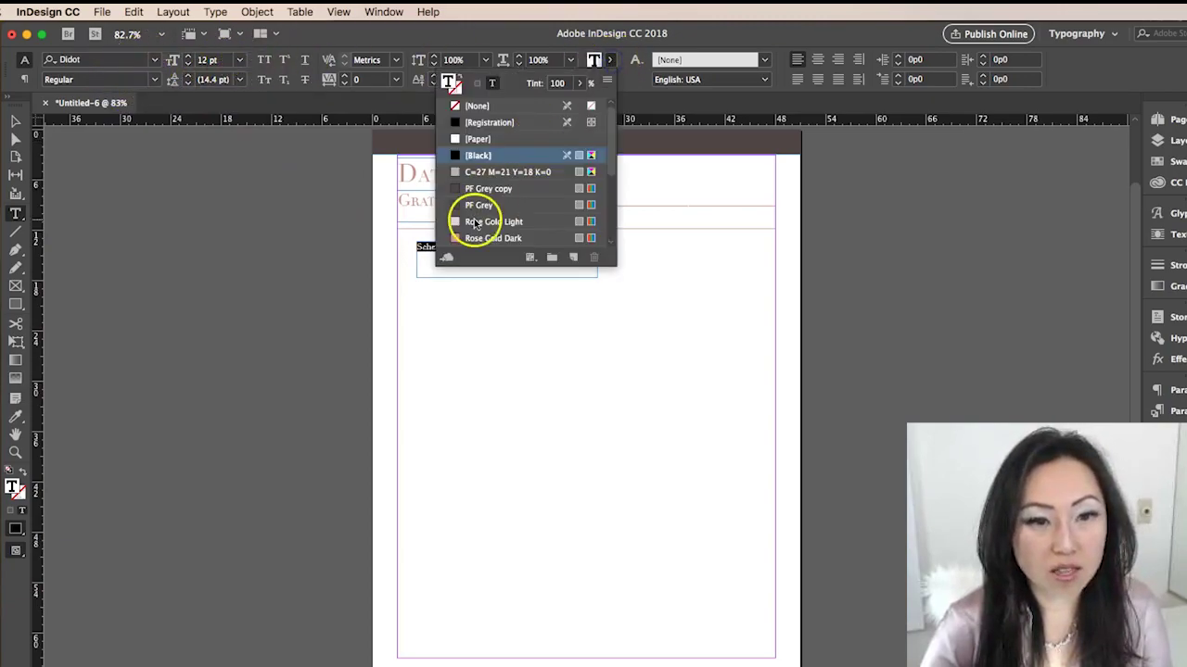
click(477, 237)
click(238, 60)
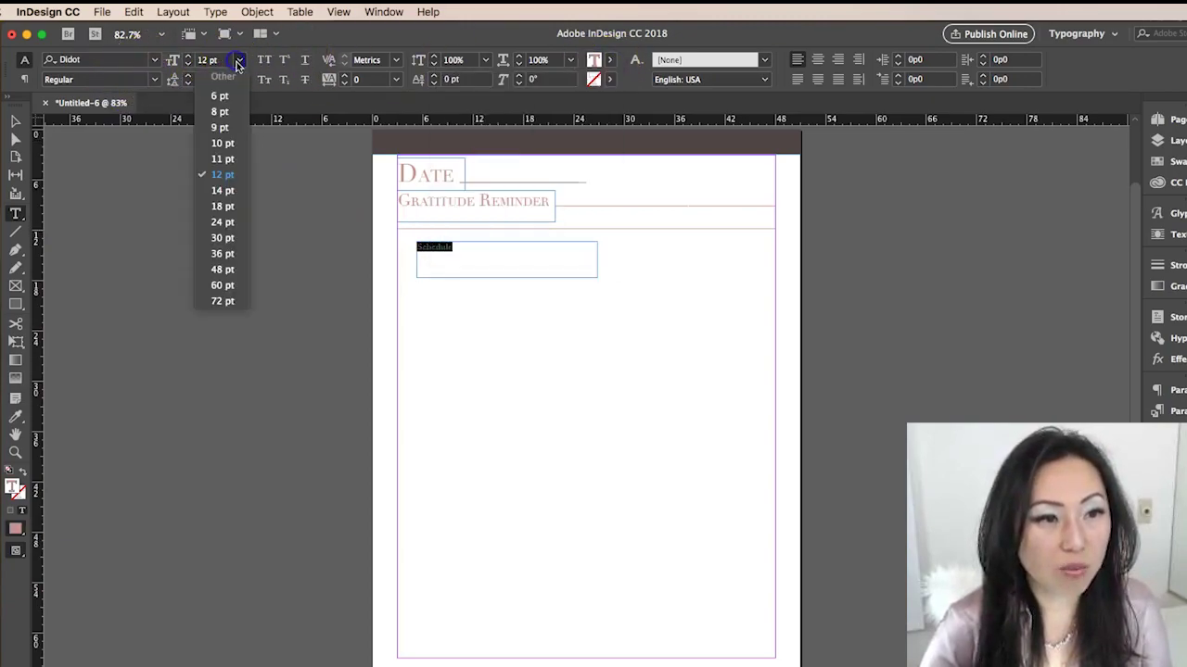
click(231, 251)
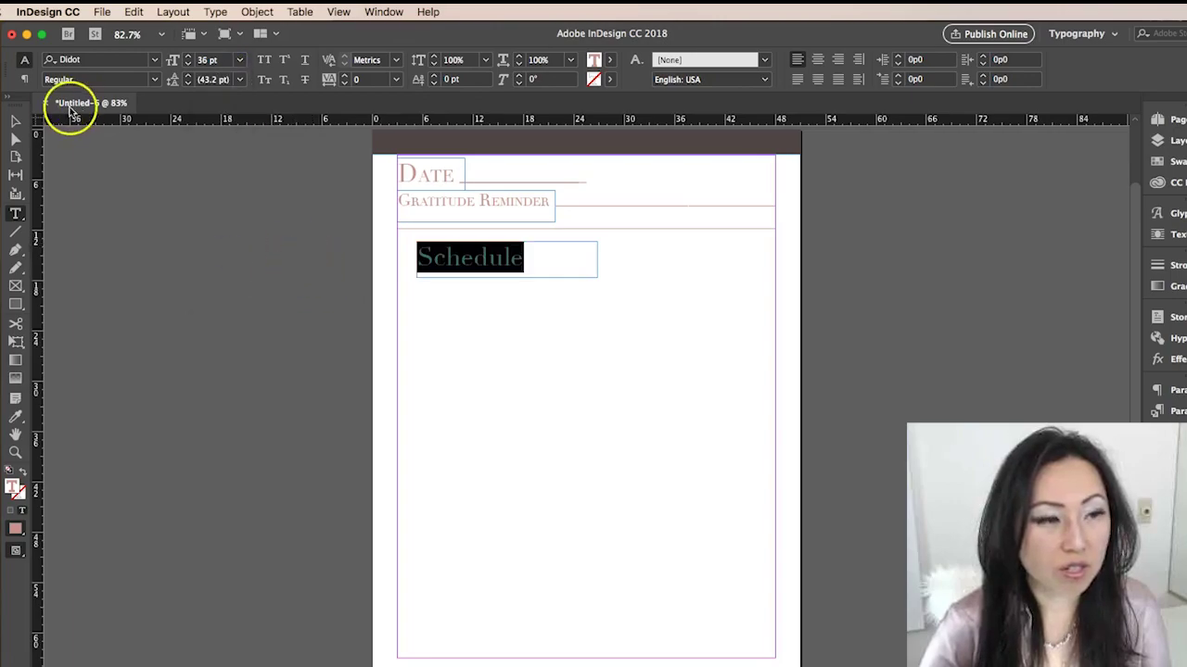
- Move the Schedule frame to the left margin and shrink it to fit the word
click(13, 123)
click(534, 294)
drag(531, 271, 515, 264)
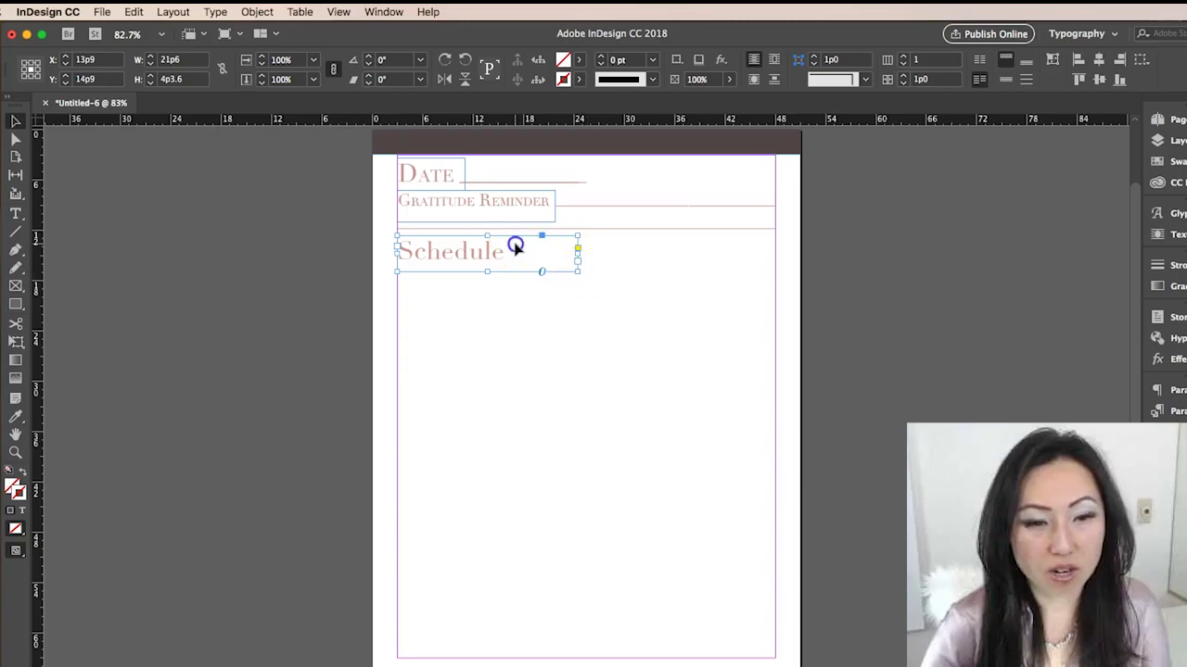
drag(578, 270, 514, 272)
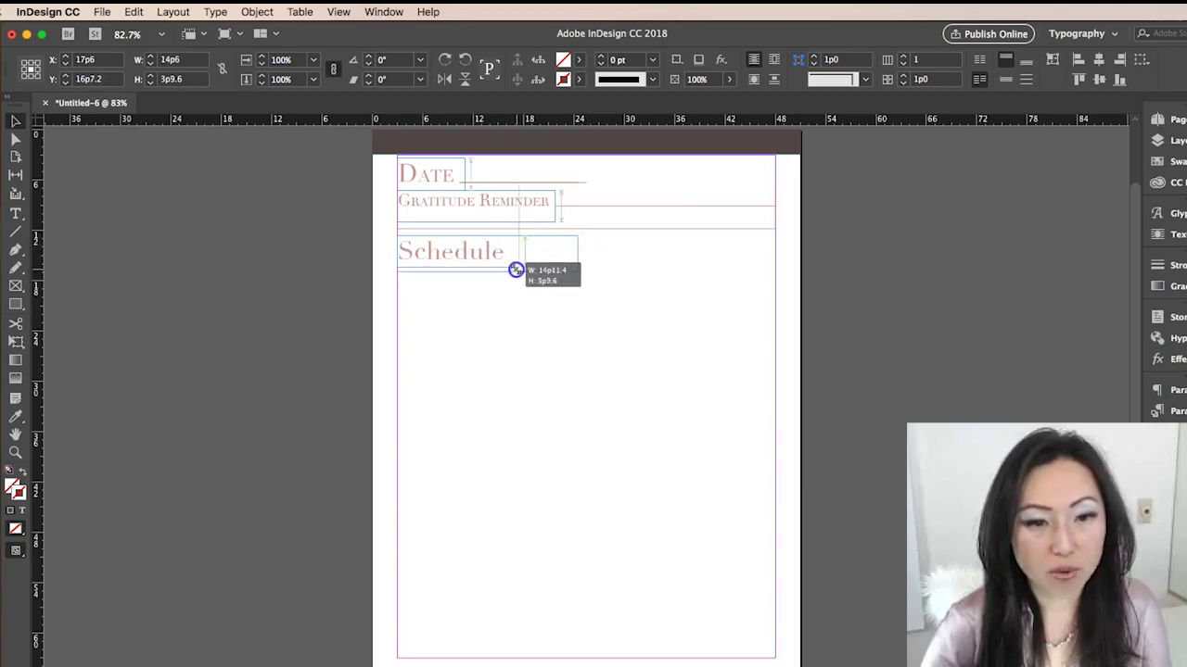
click(437, 261)
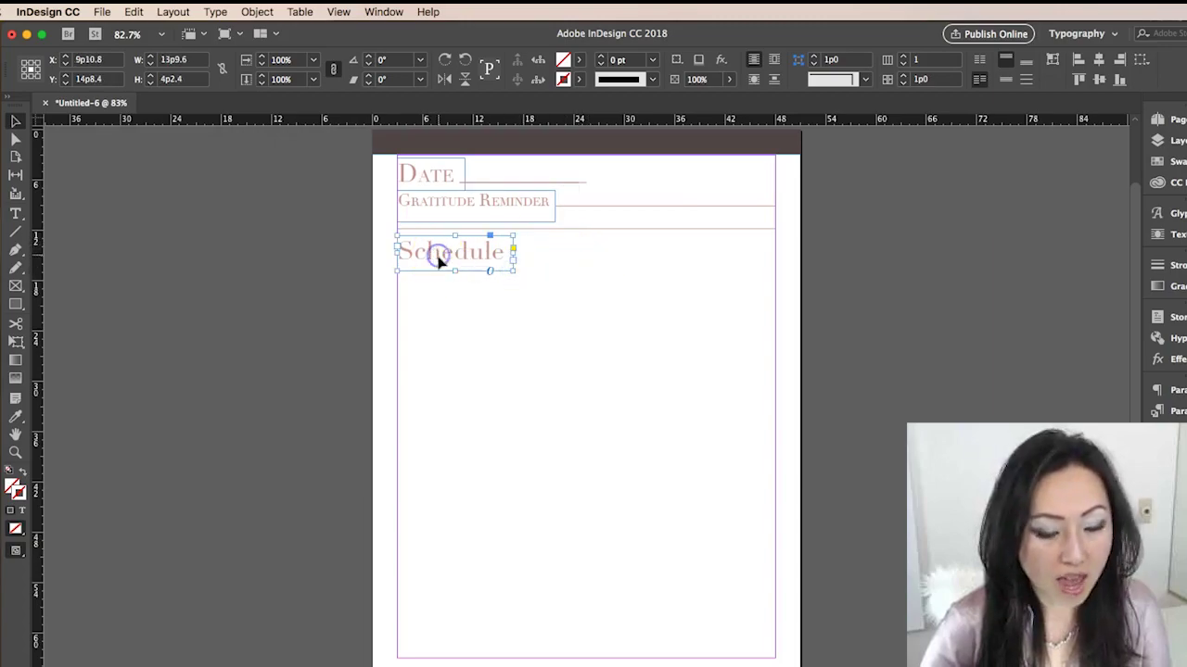
- Paste a copy of the Schedule heading to the right, level with it, and retype it as 'Notes'
key(ctrl+v)
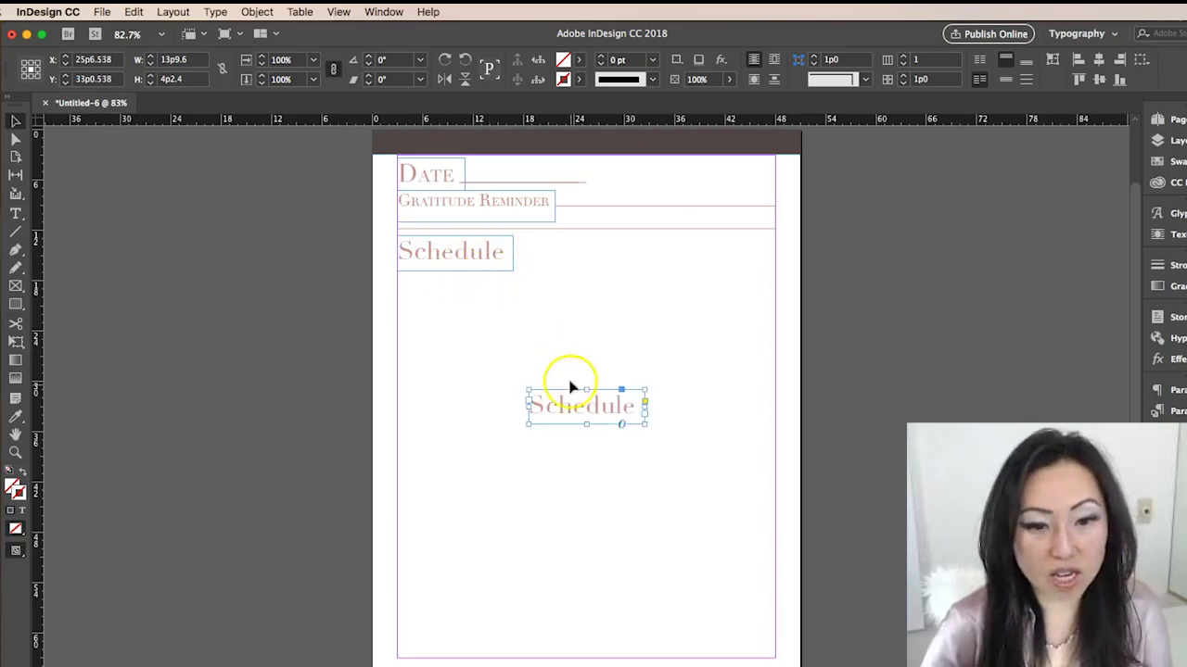
drag(576, 408, 672, 256)
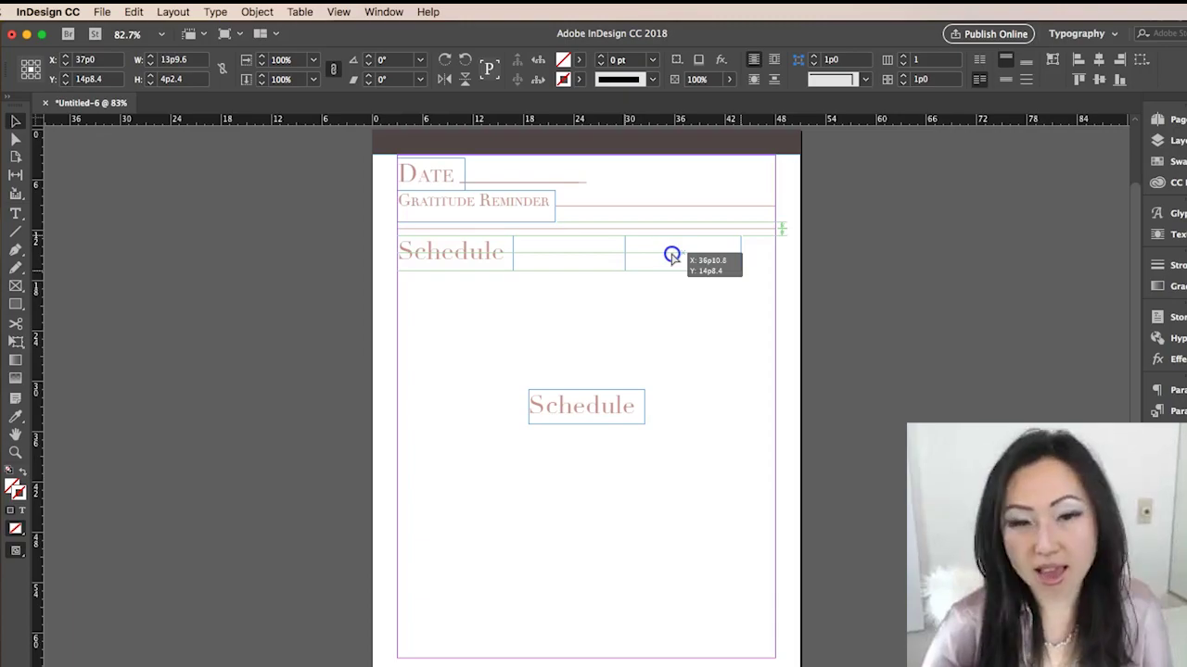
drag(671, 256, 661, 254)
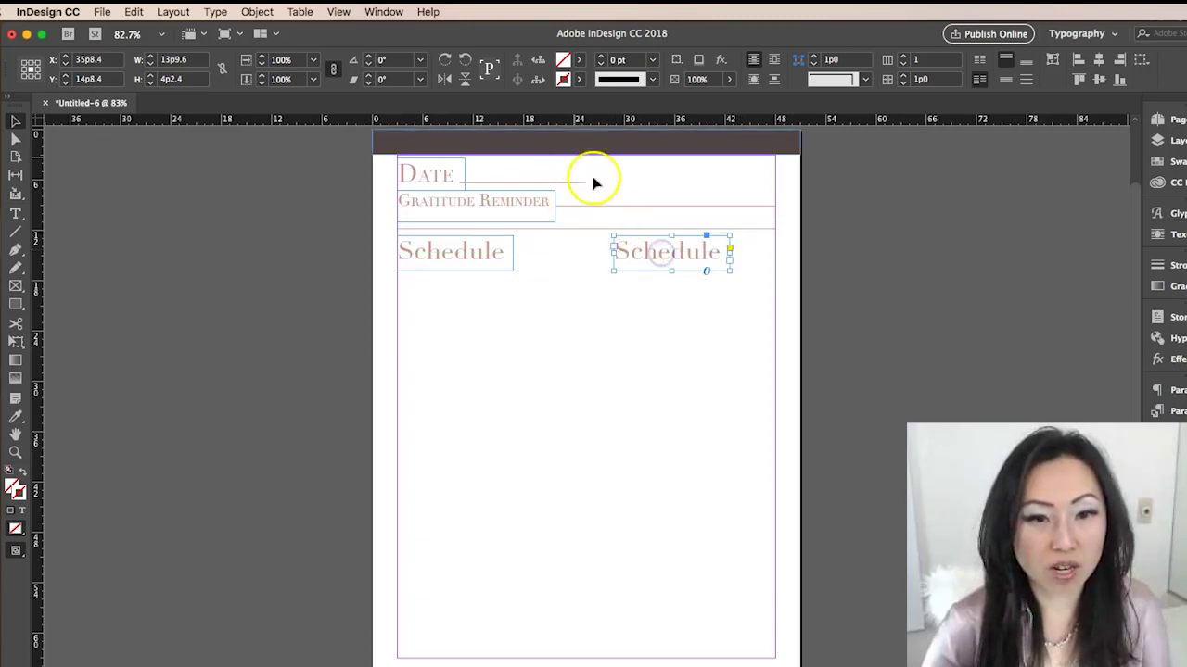
double_click(640, 251)
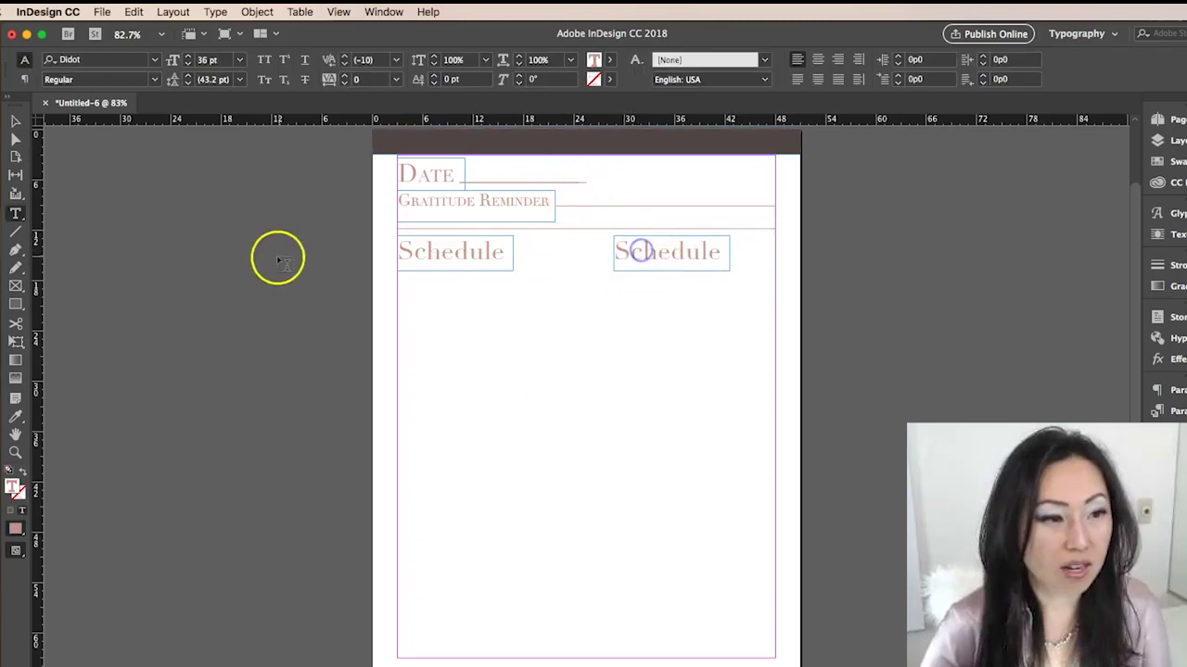
double_click(731, 256)
text(Notes)
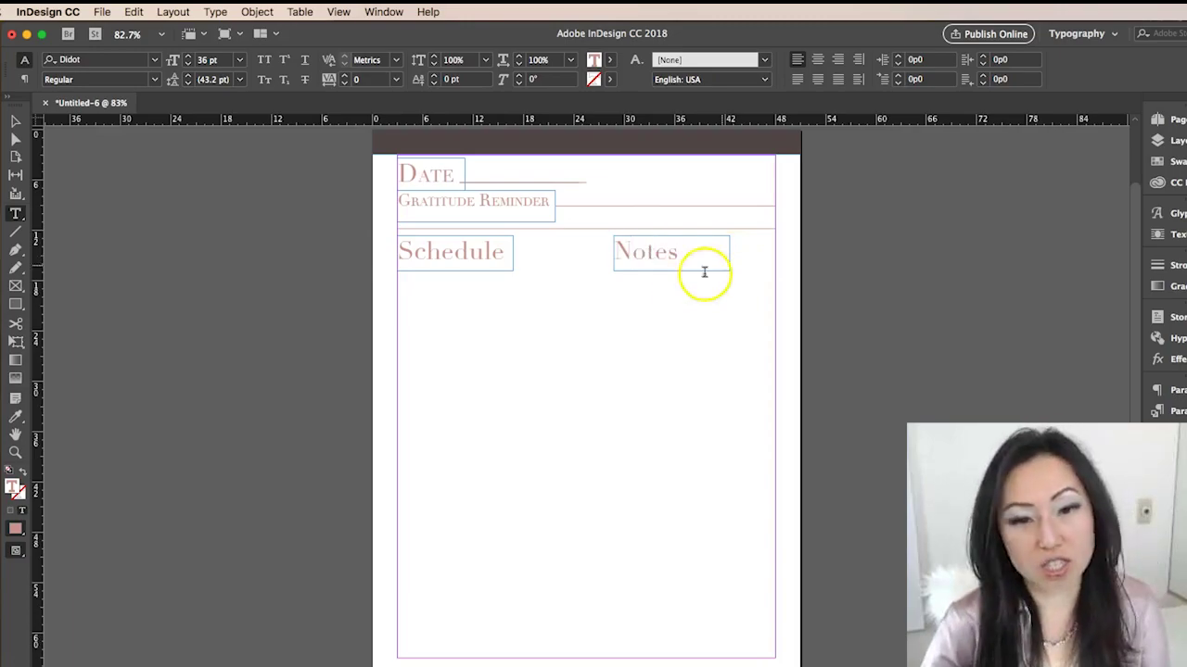
- Shift the Schedule heading slightly right so it lines up with Notes
click(15, 122)
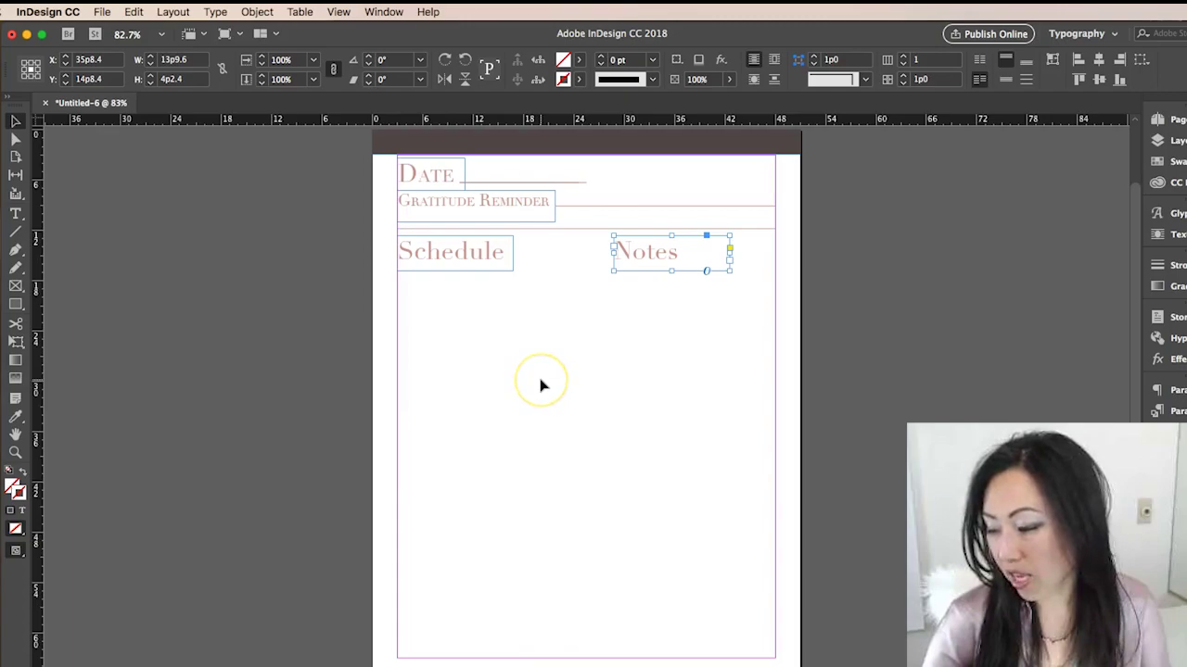
click(663, 371)
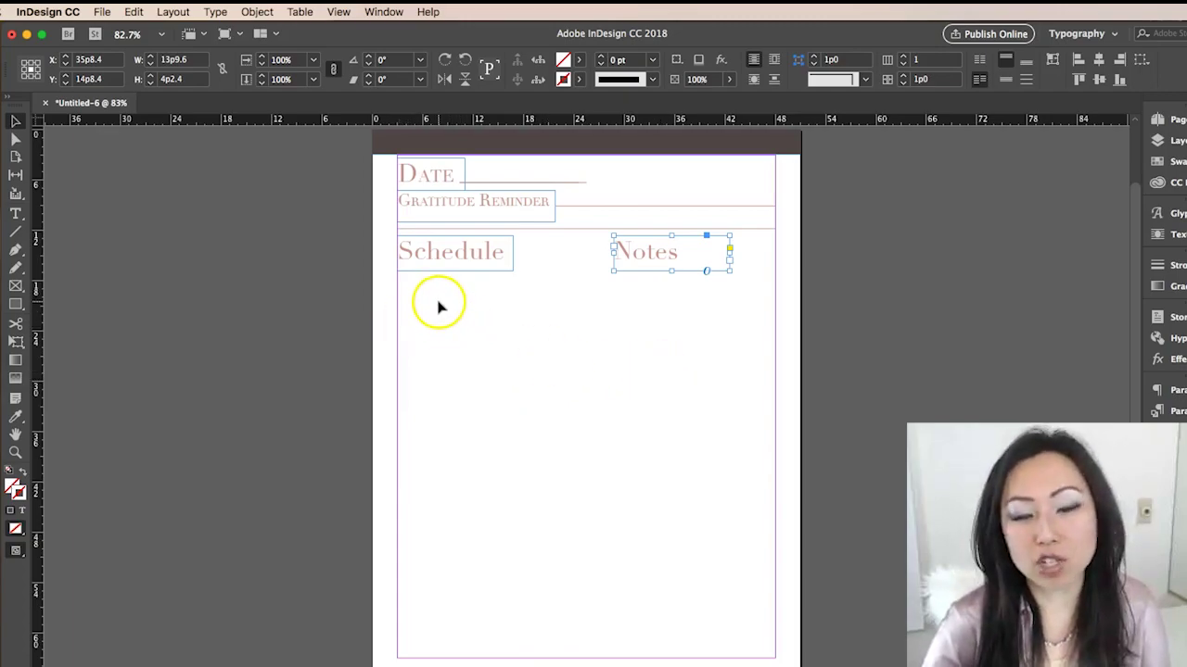
drag(449, 252, 483, 252)
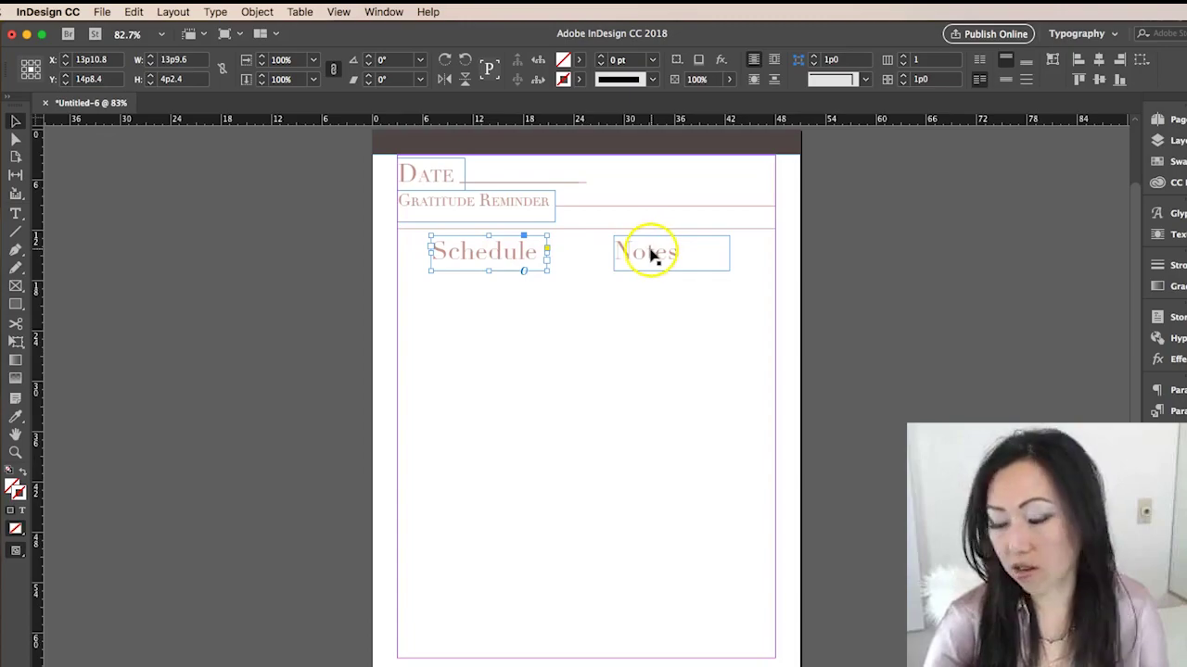
click(478, 252)
shift+click(674, 260)
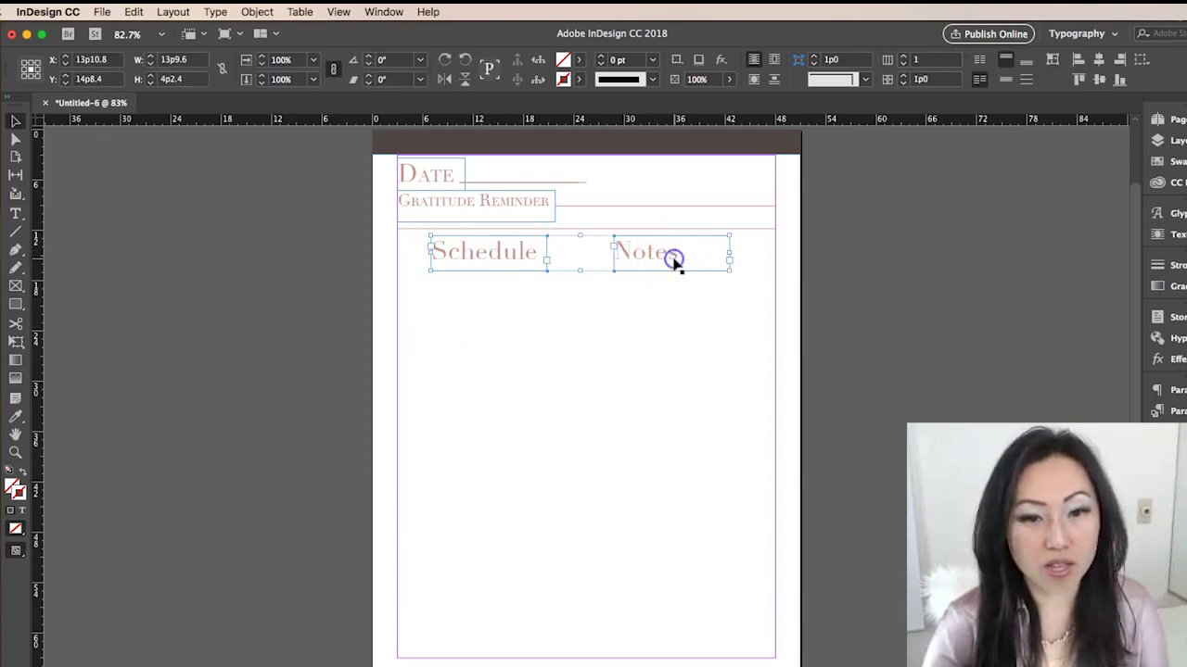
click(622, 565)
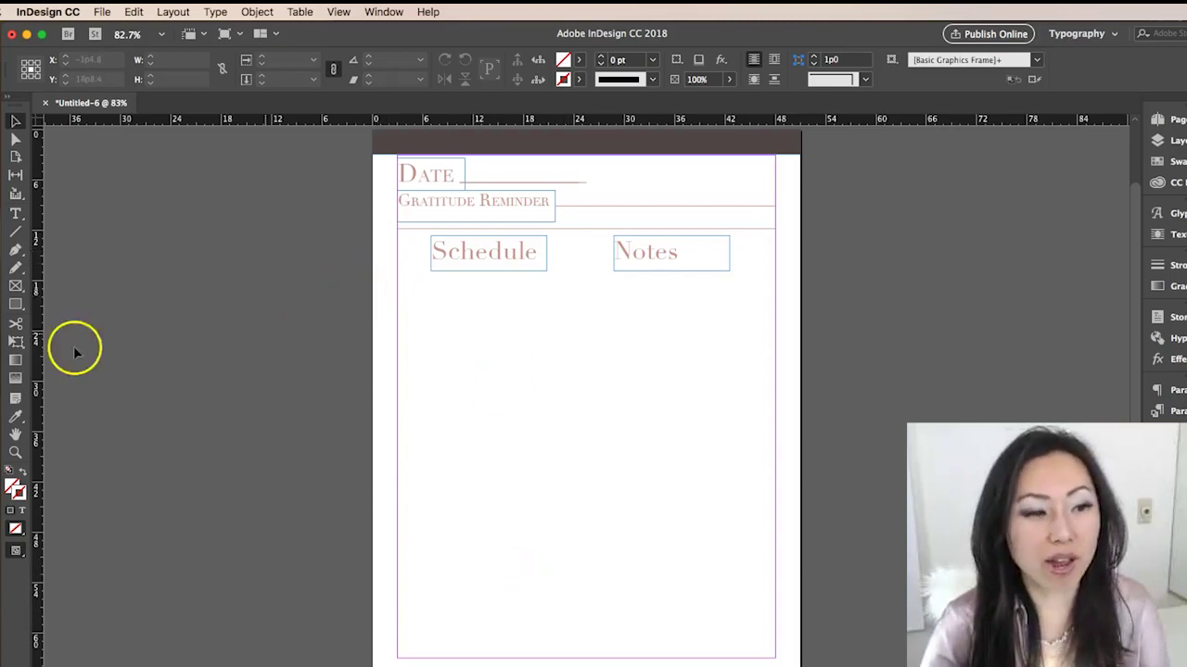
- Draw a tall narrow text frame under Schedule and list hourly times from 5:00 AM
click(16, 213)
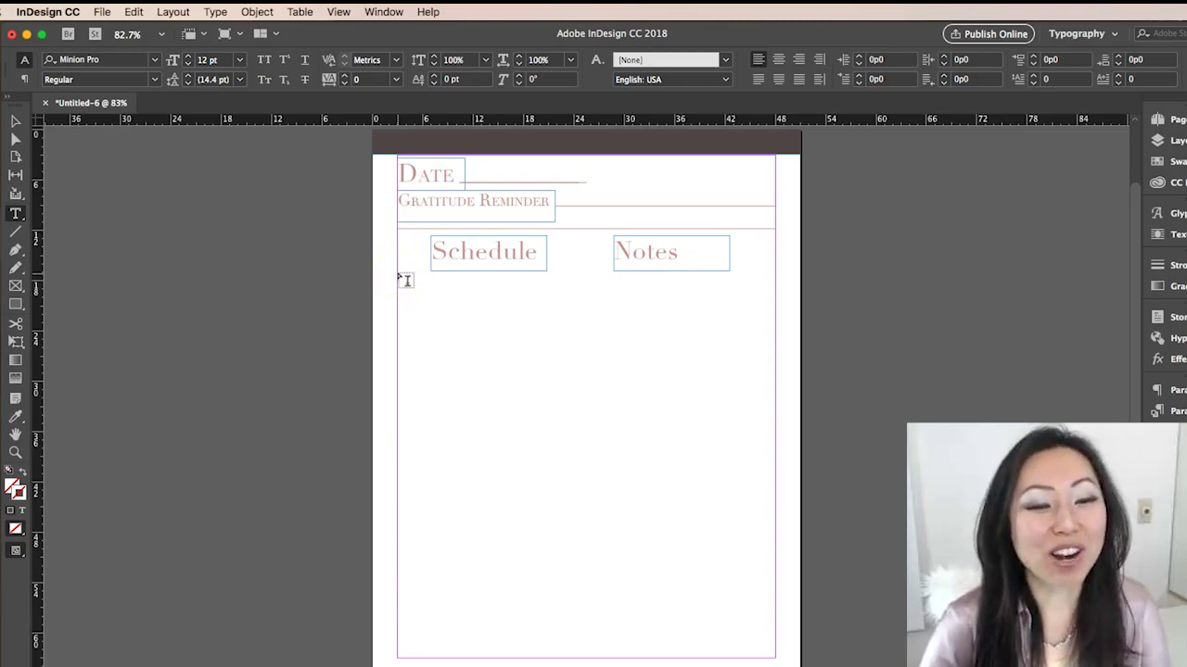
drag(398, 275, 471, 657)
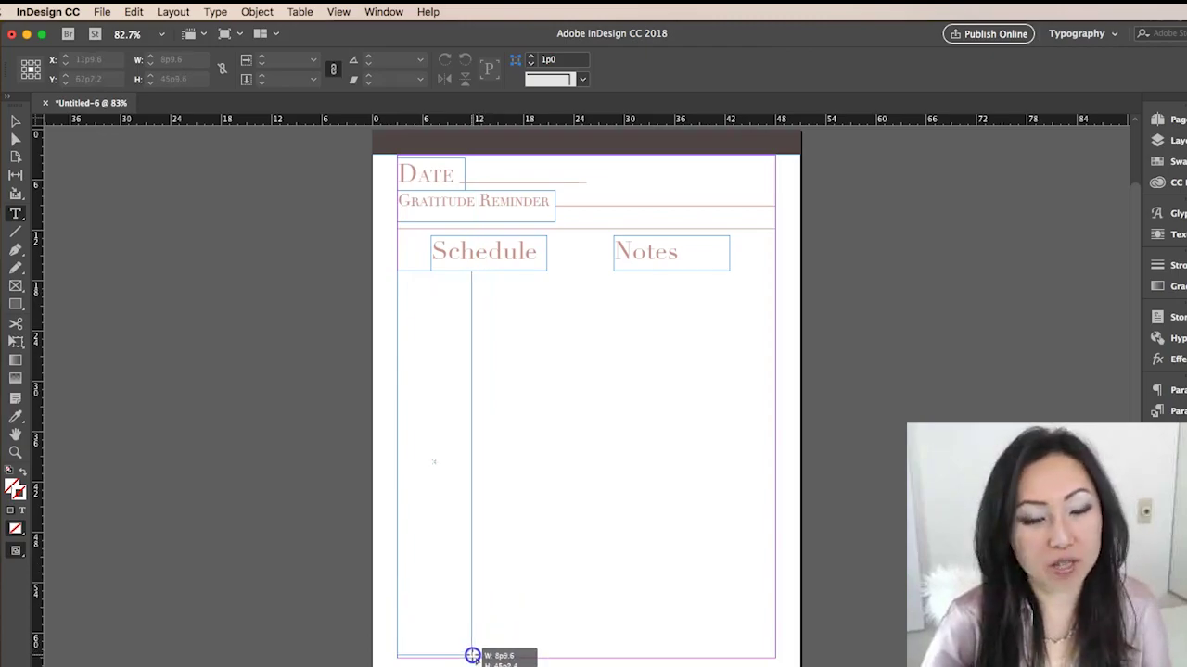
drag(472, 656, 472, 656)
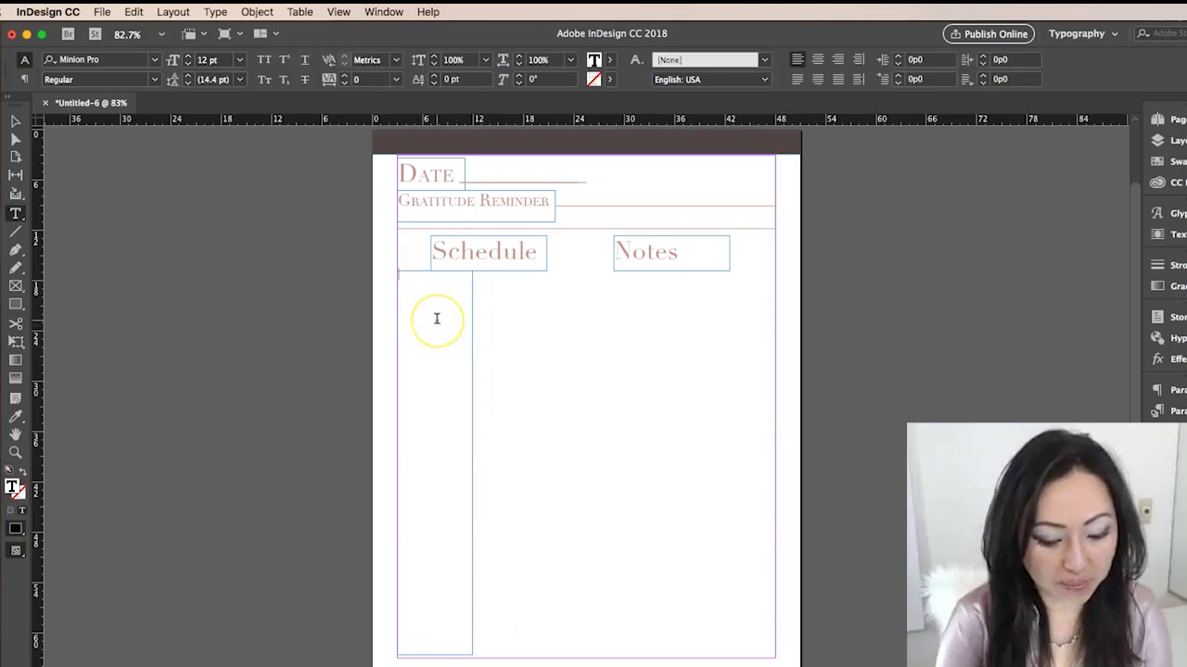
text(400 A)
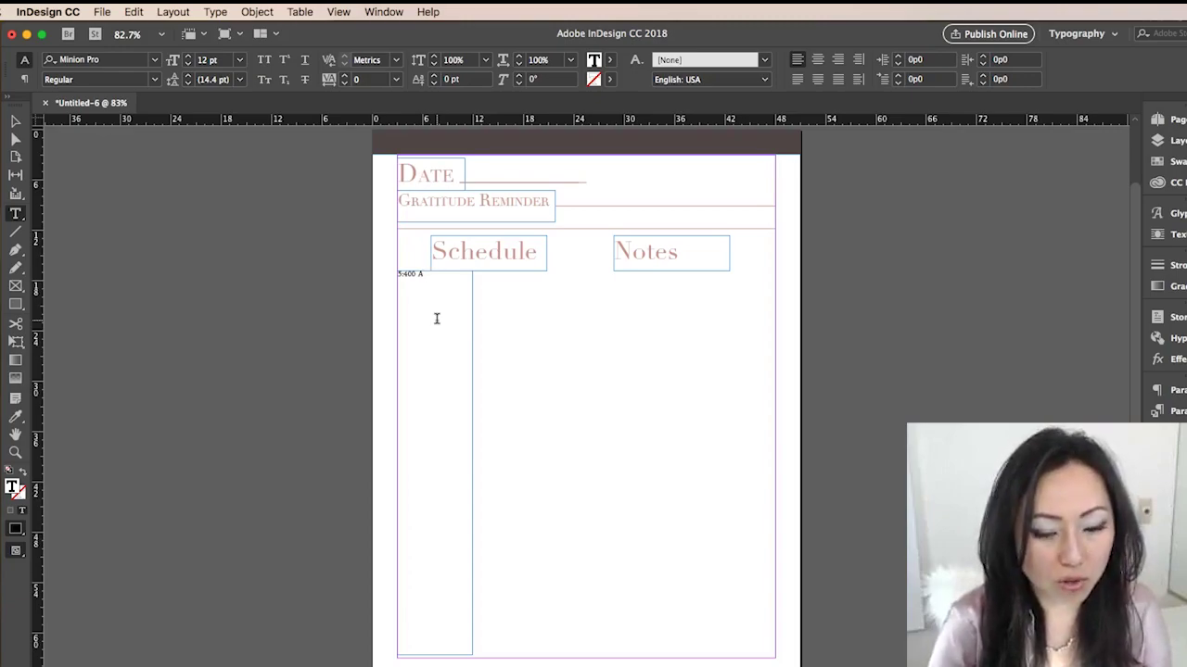
text(M)
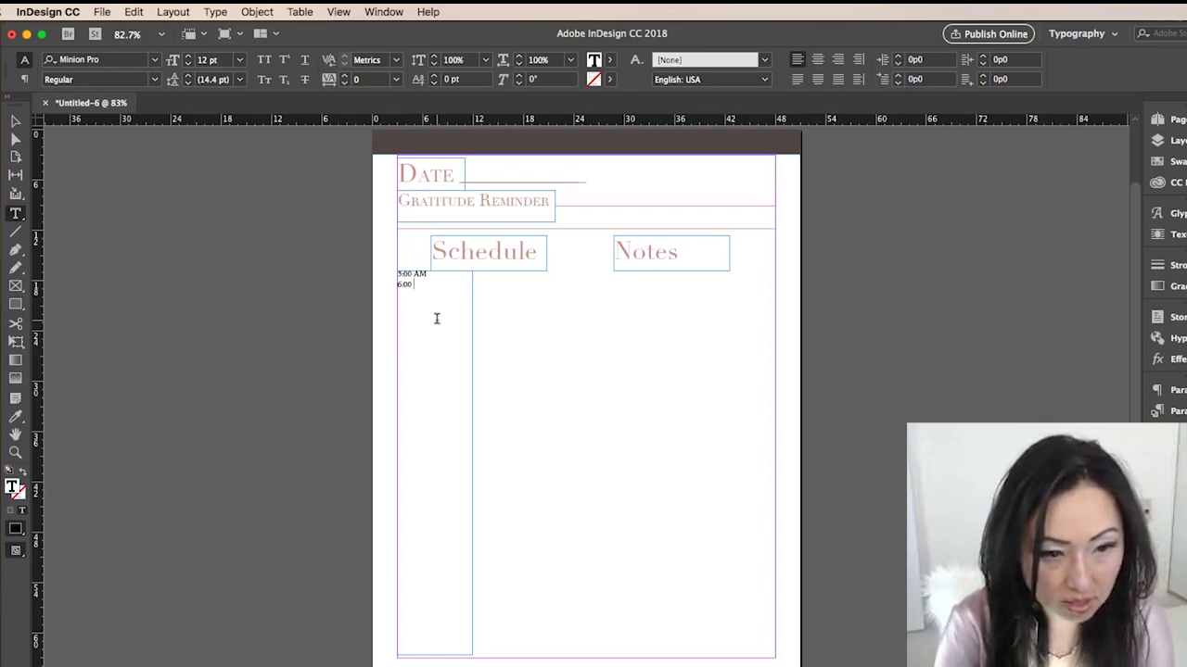
click(427, 287)
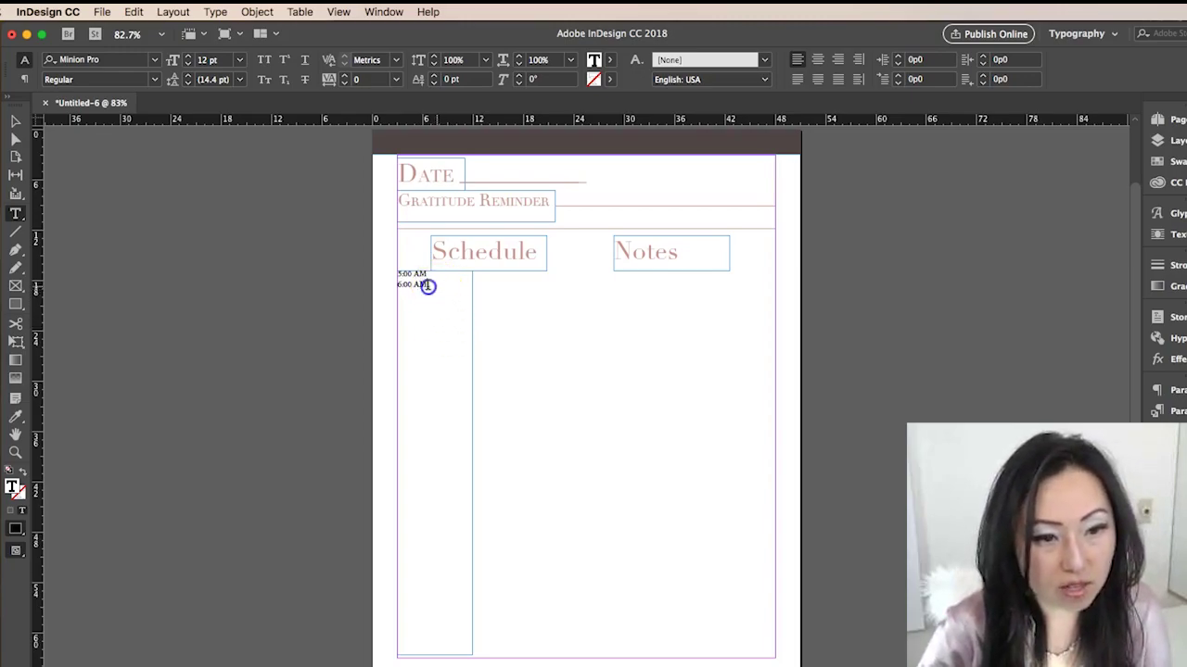
drag(389, 285, 444, 287)
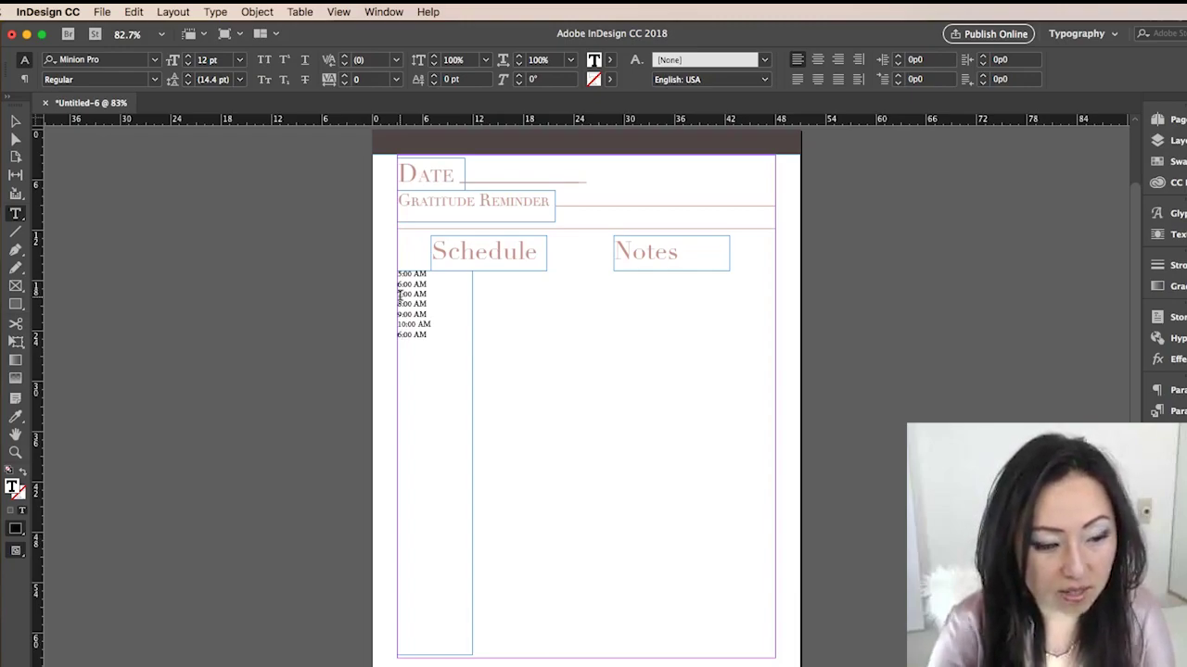
- Add a 12:00 PM entry below the morning times
click(451, 359)
text(1)
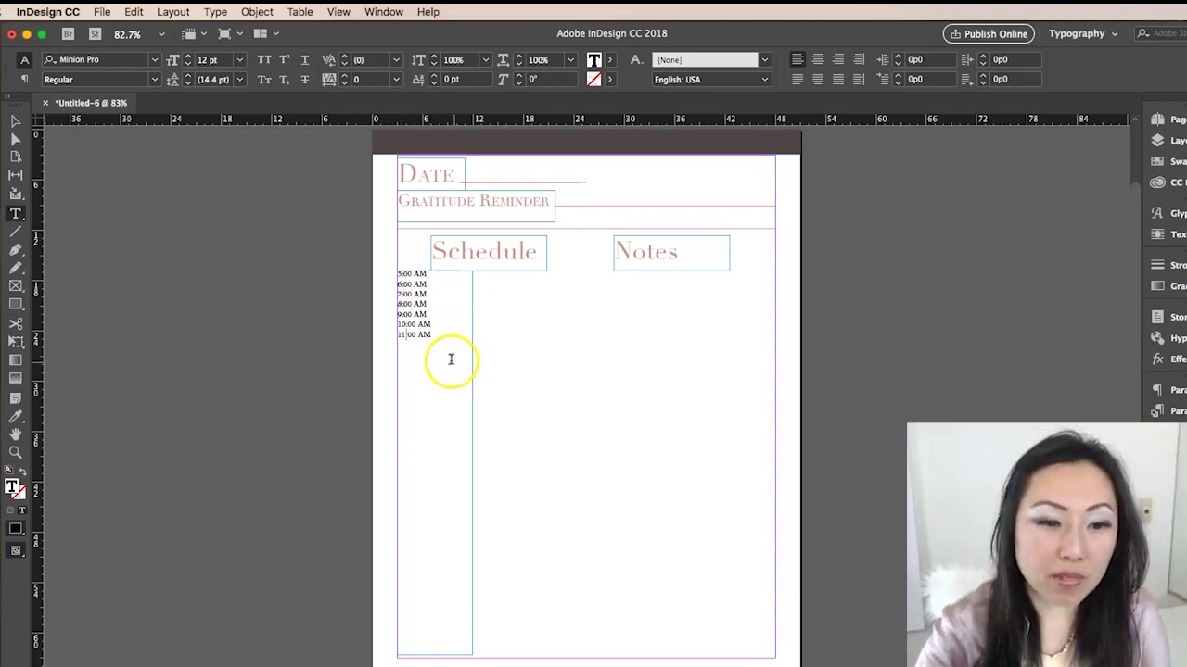
text(12:00pm)
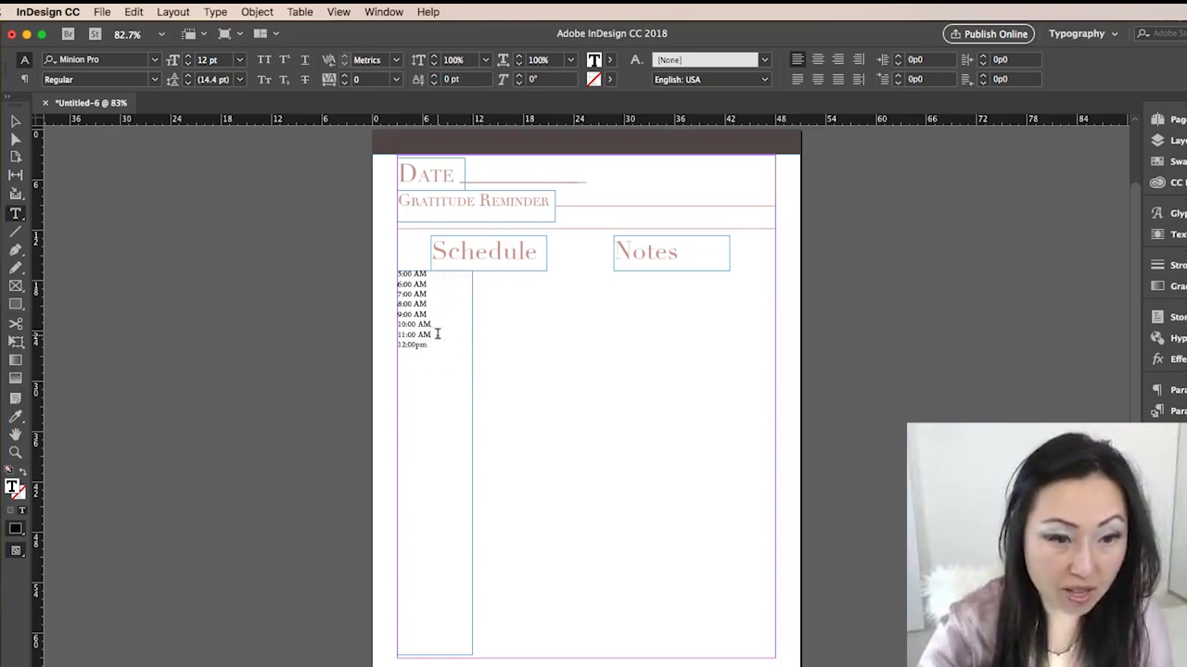
click(433, 346)
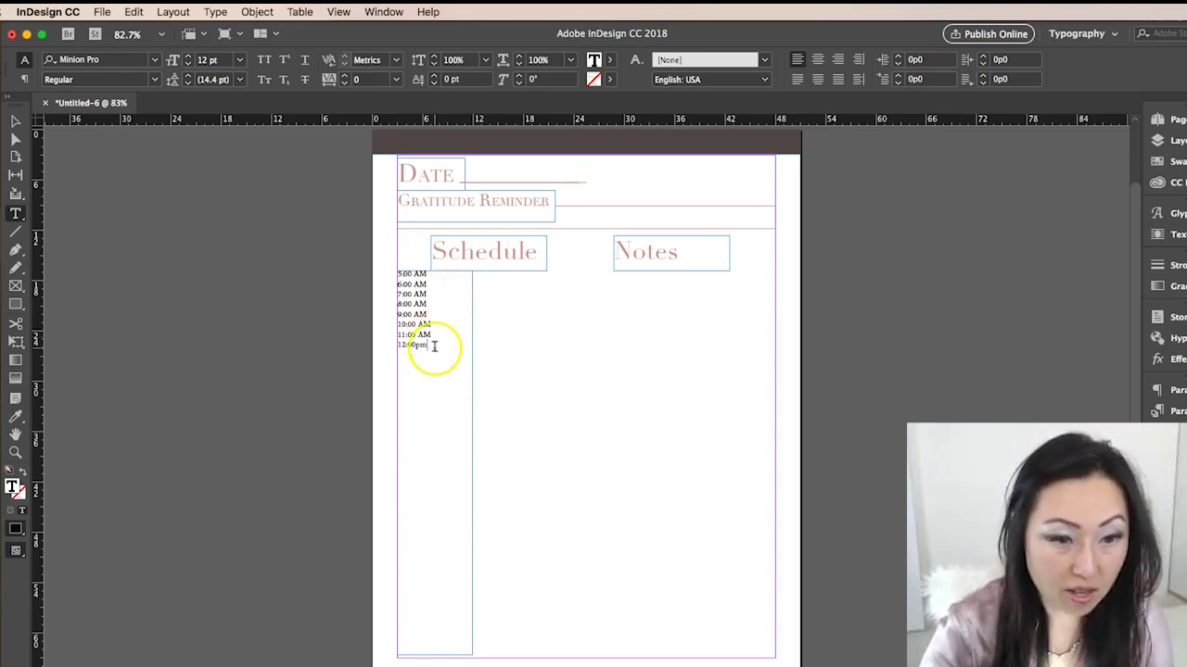
text(PM)
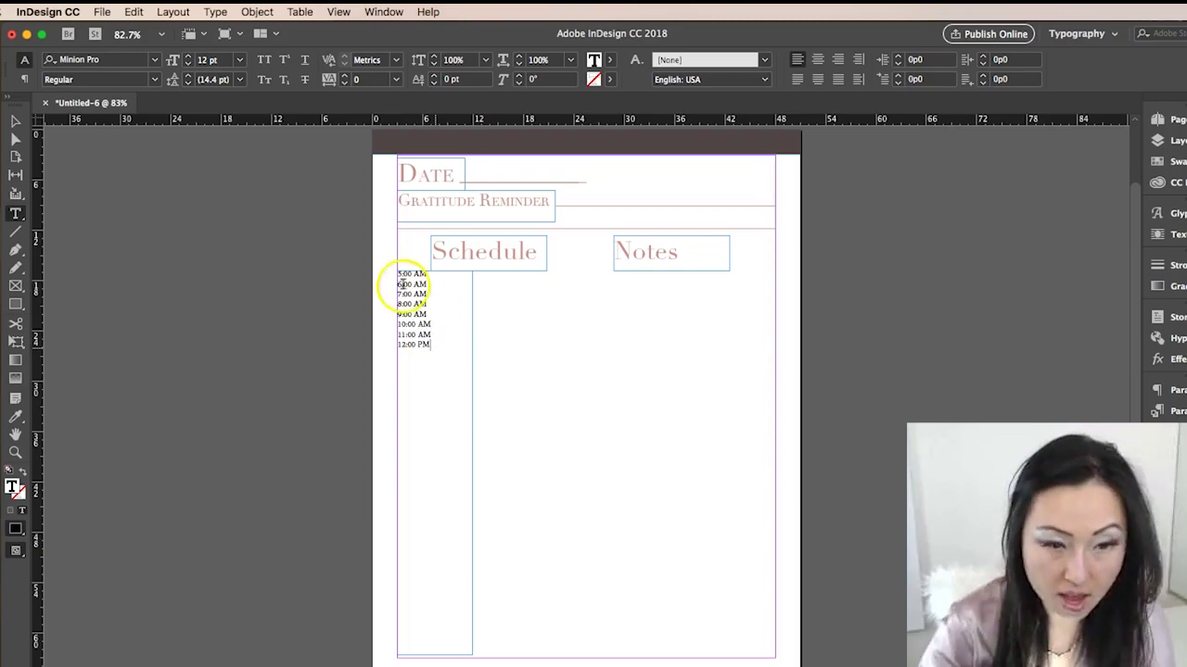
drag(394, 345, 439, 343)
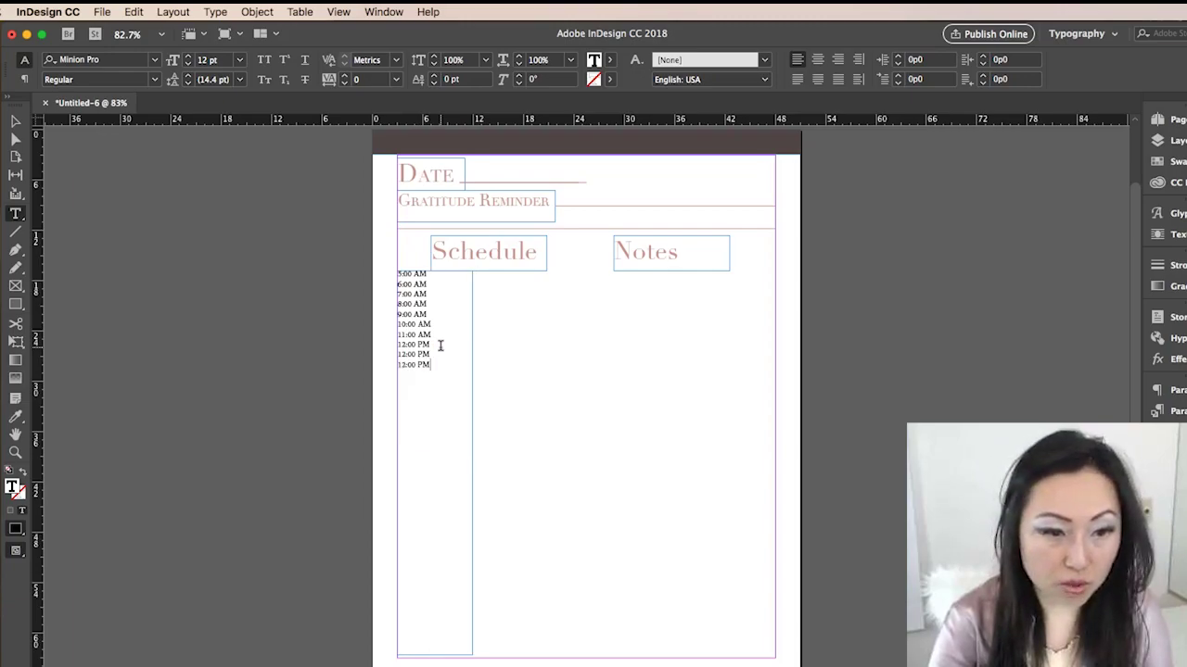
key(ctrl+Return)
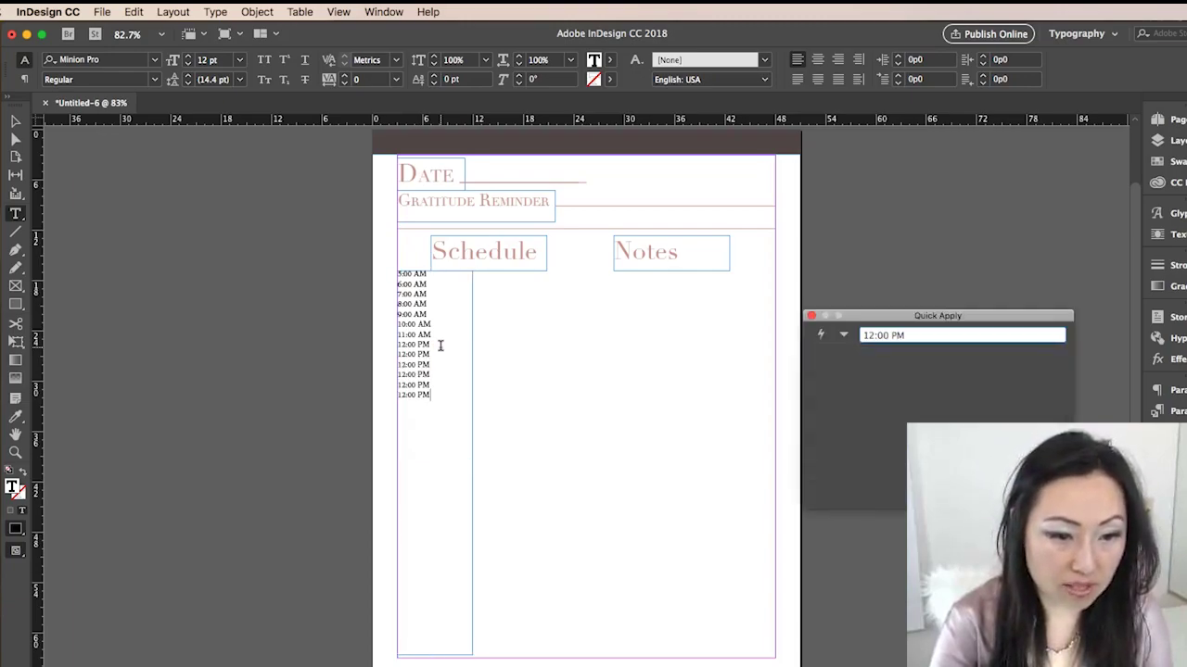
key(Escape)
- Correct the afternoon lines so the list ends at 9:00 PM, then select all the times
click(436, 397)
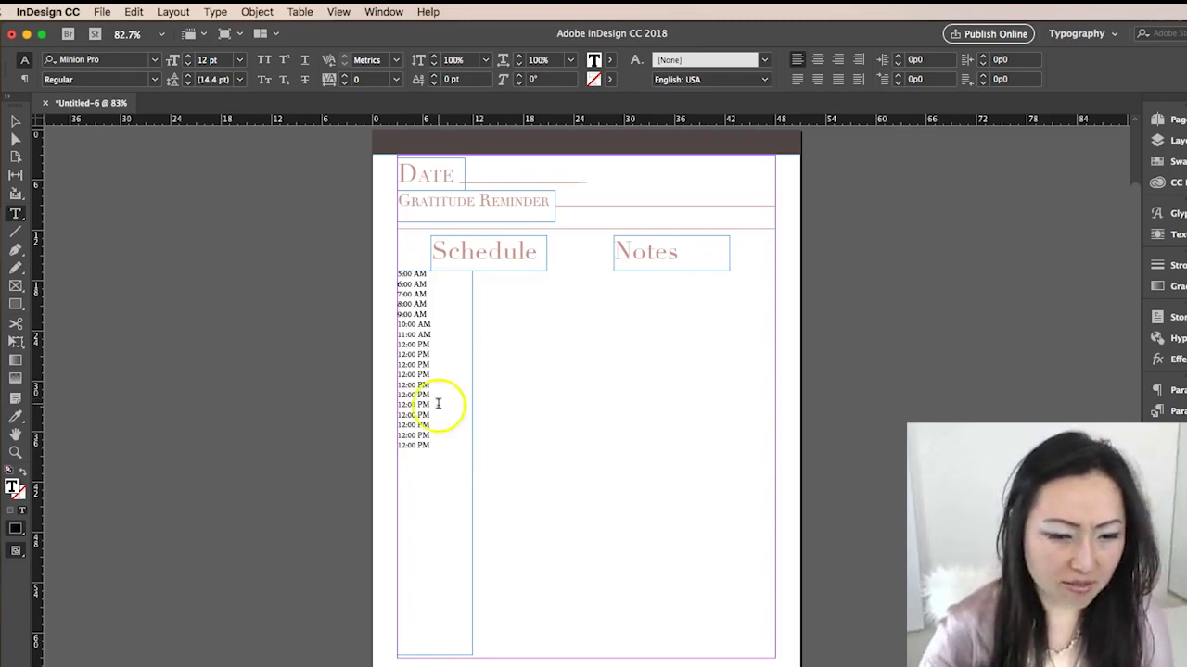
click(435, 443)
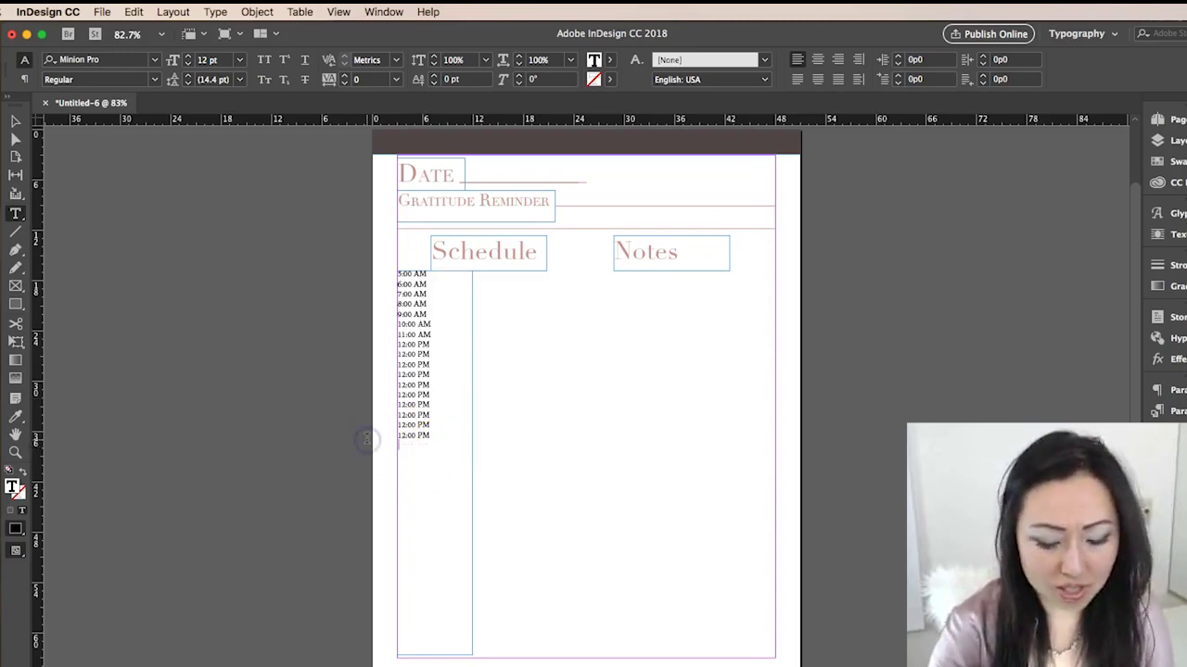
click(392, 445)
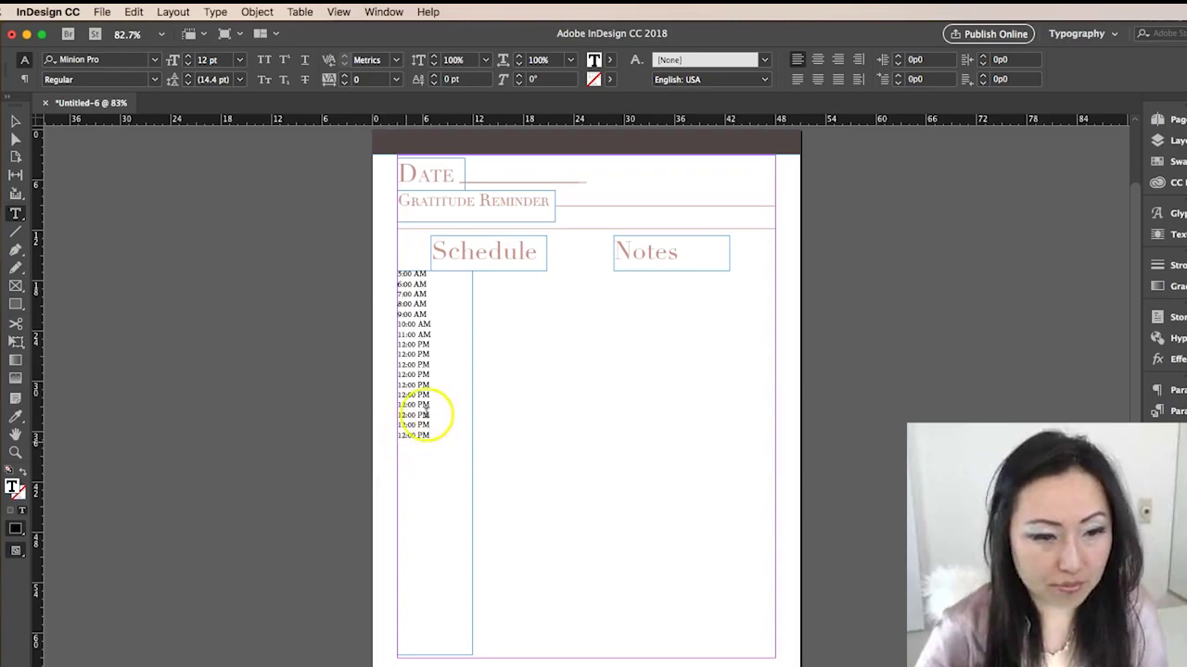
click(406, 334)
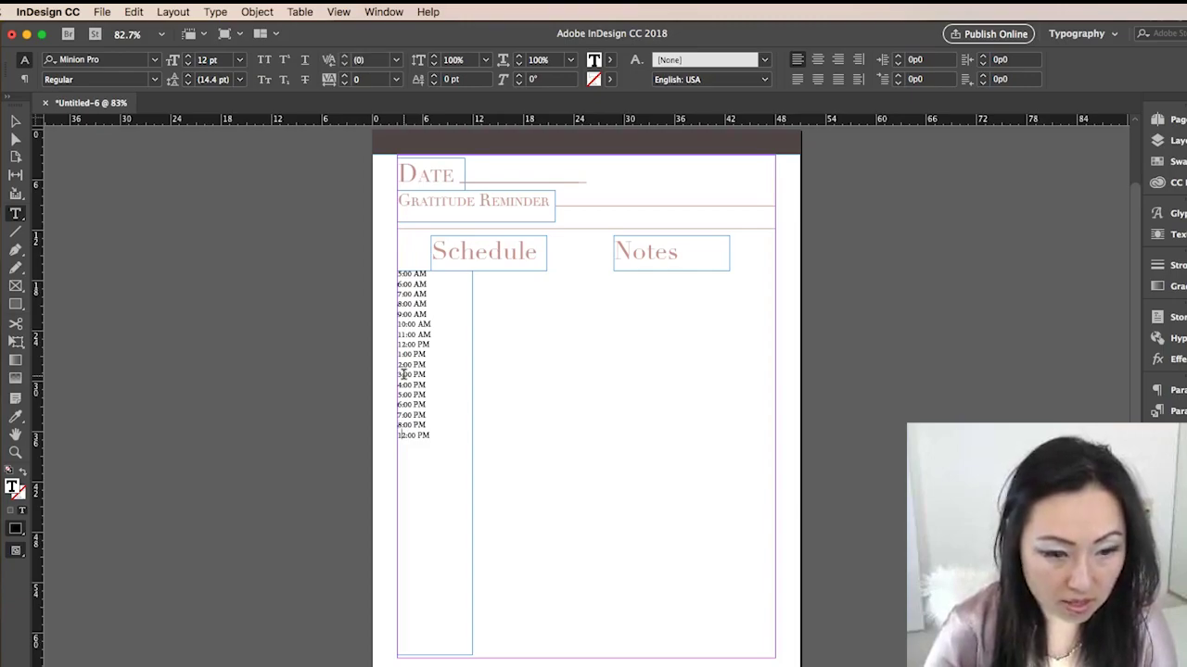
key(BackSpace)
key(BackSpace)
text(9)
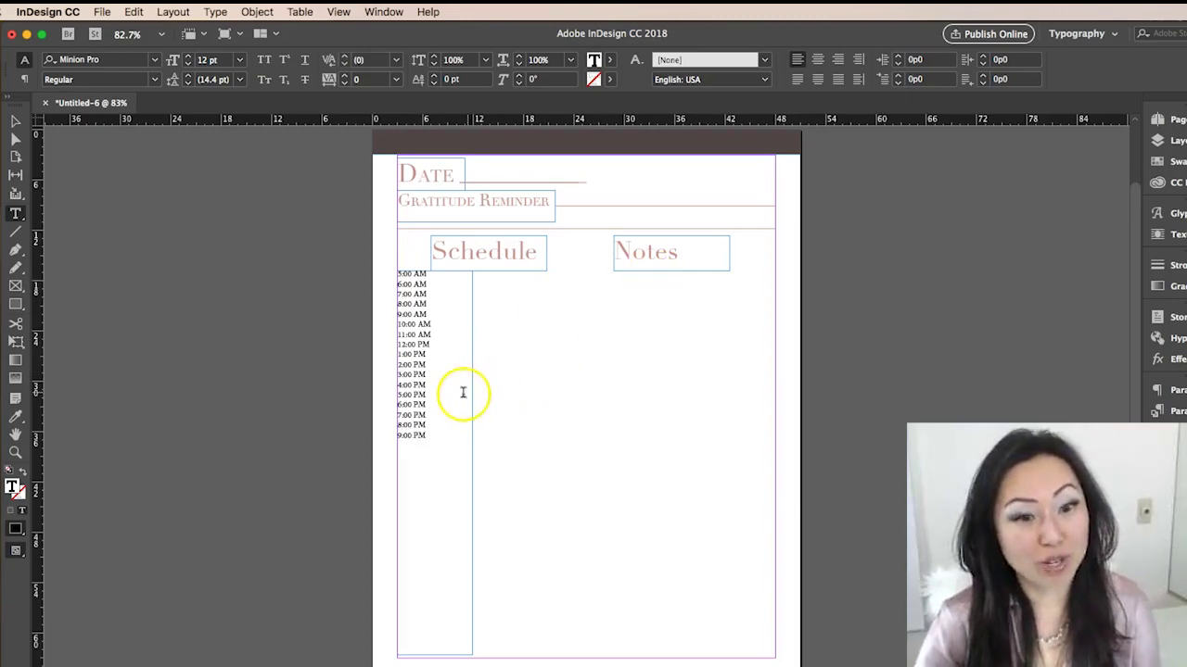
click(433, 426)
drag(433, 425, 388, 270)
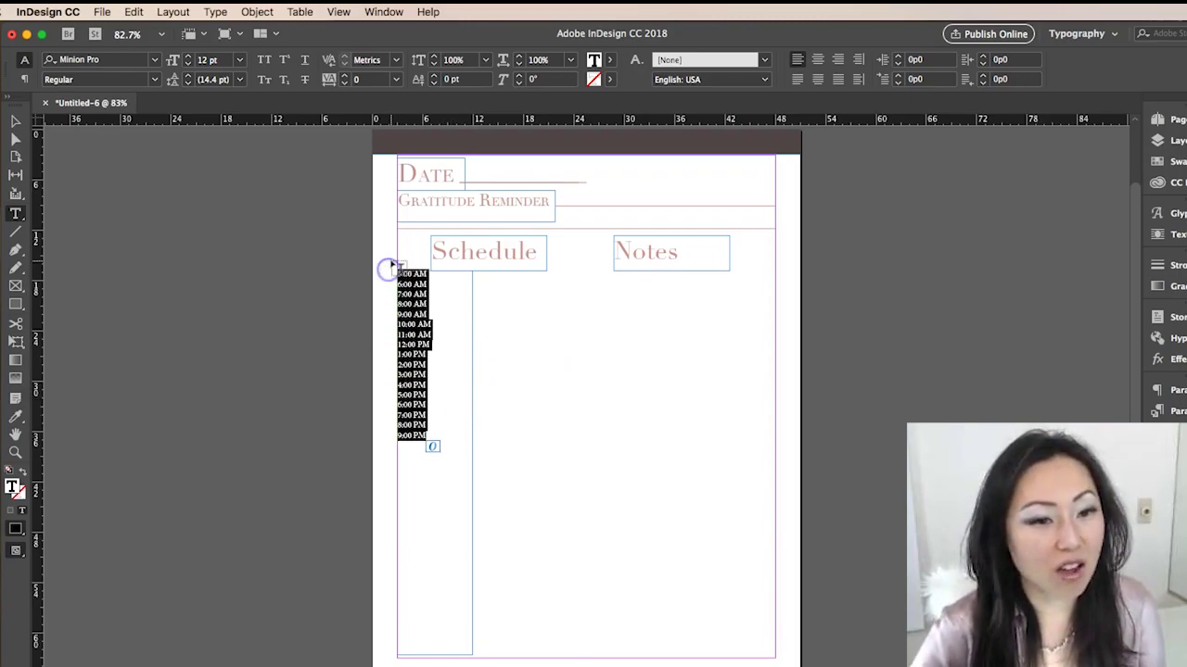
- Set the schedule times in Neutraface Text, 14 pt, aligned right
click(154, 60)
scroll(155, 144, up, 2)
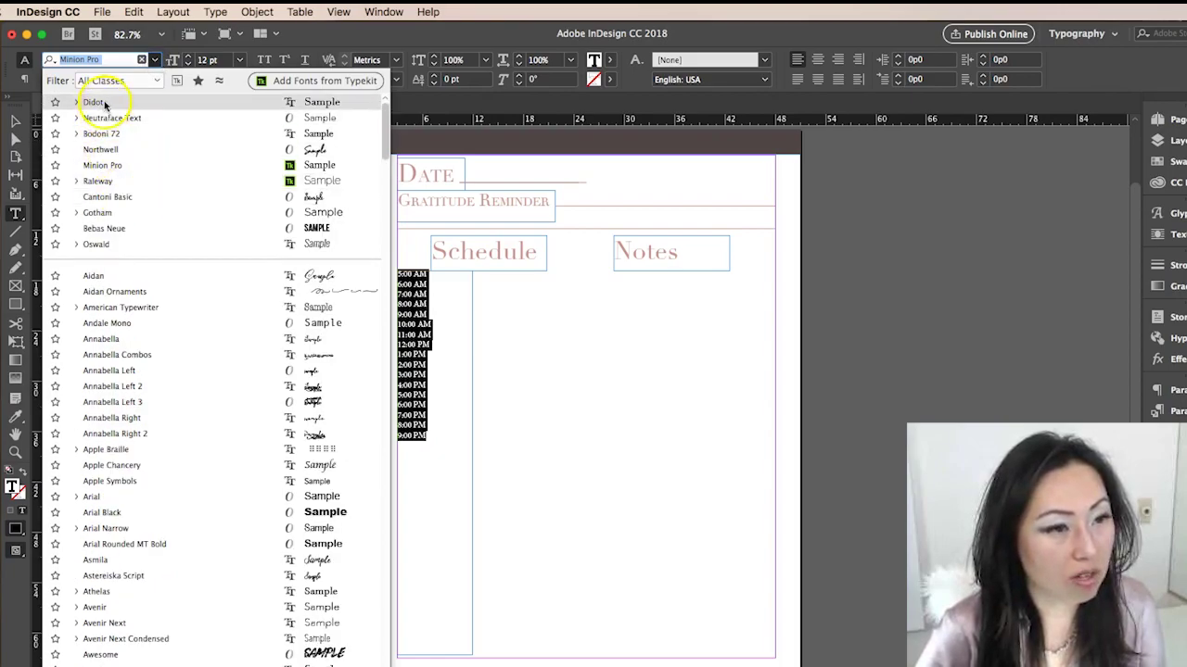
click(116, 119)
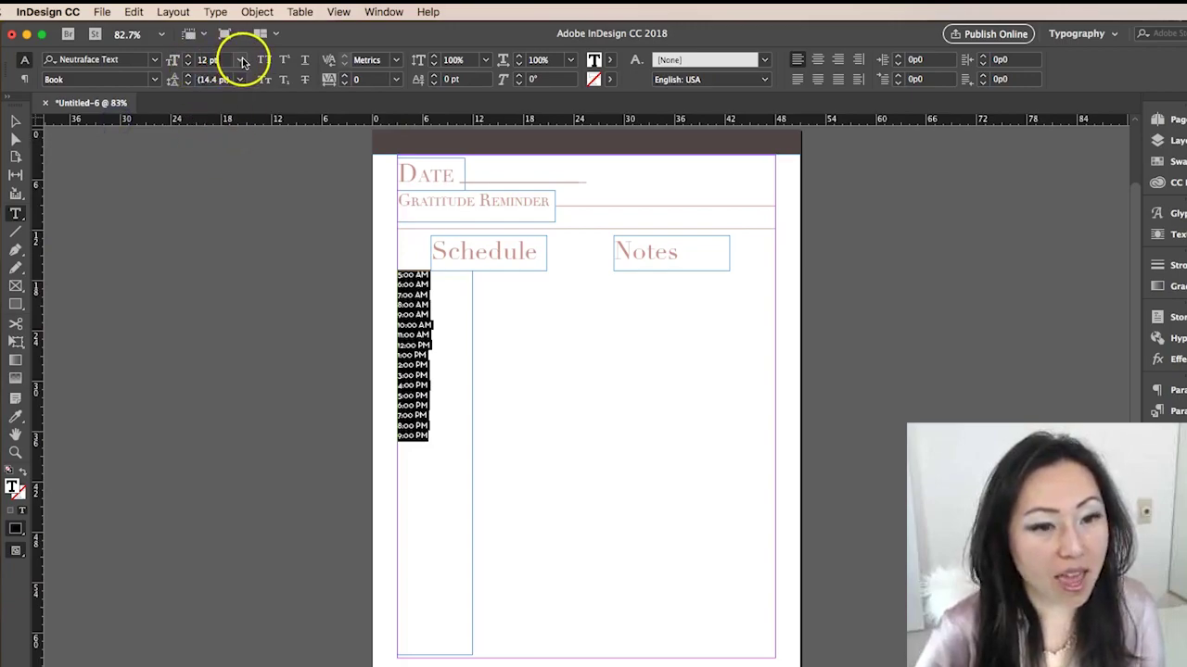
click(242, 62)
click(227, 192)
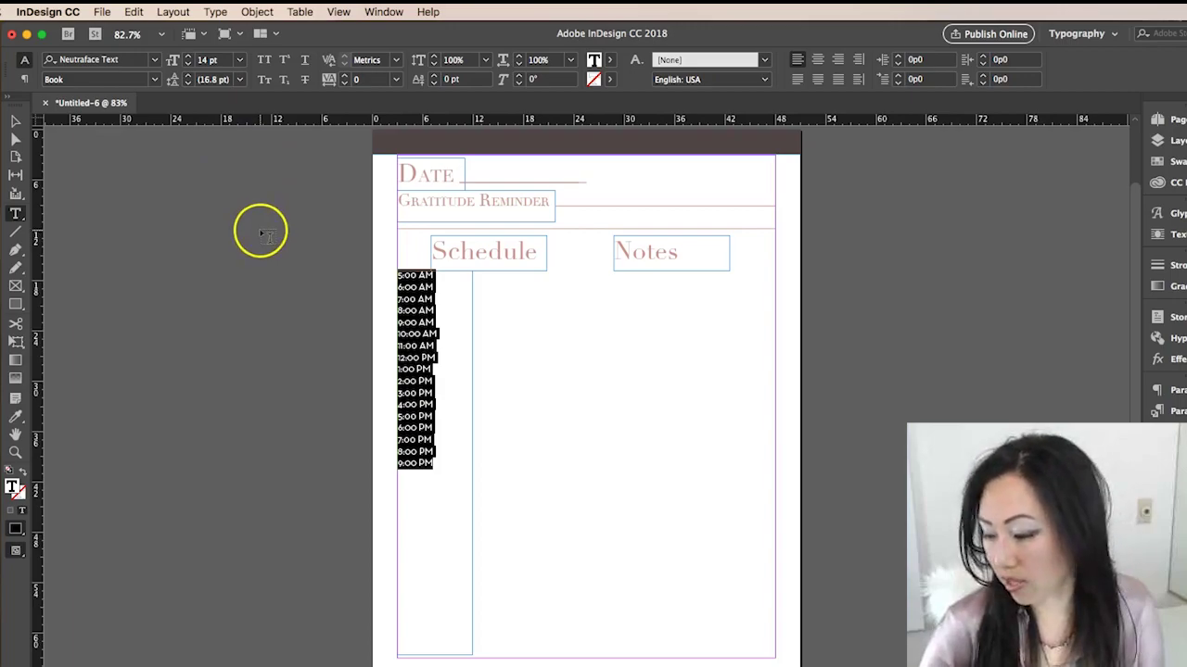
click(837, 60)
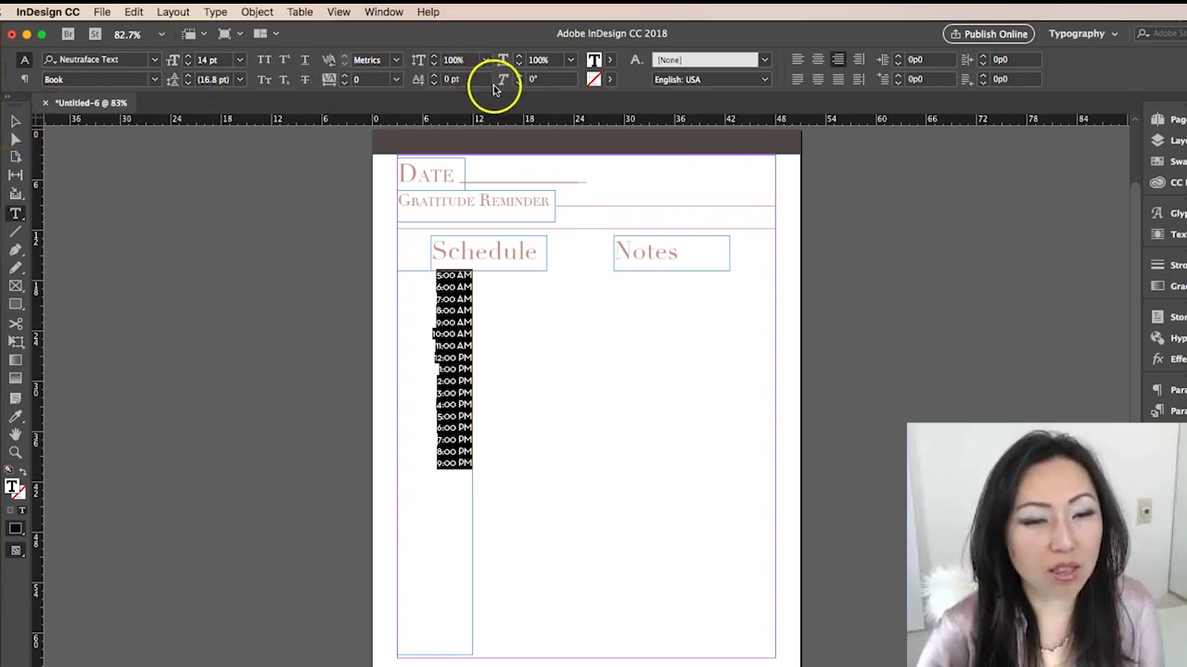
- Give the schedule times a small baseline shift of about 3 pt
click(434, 76)
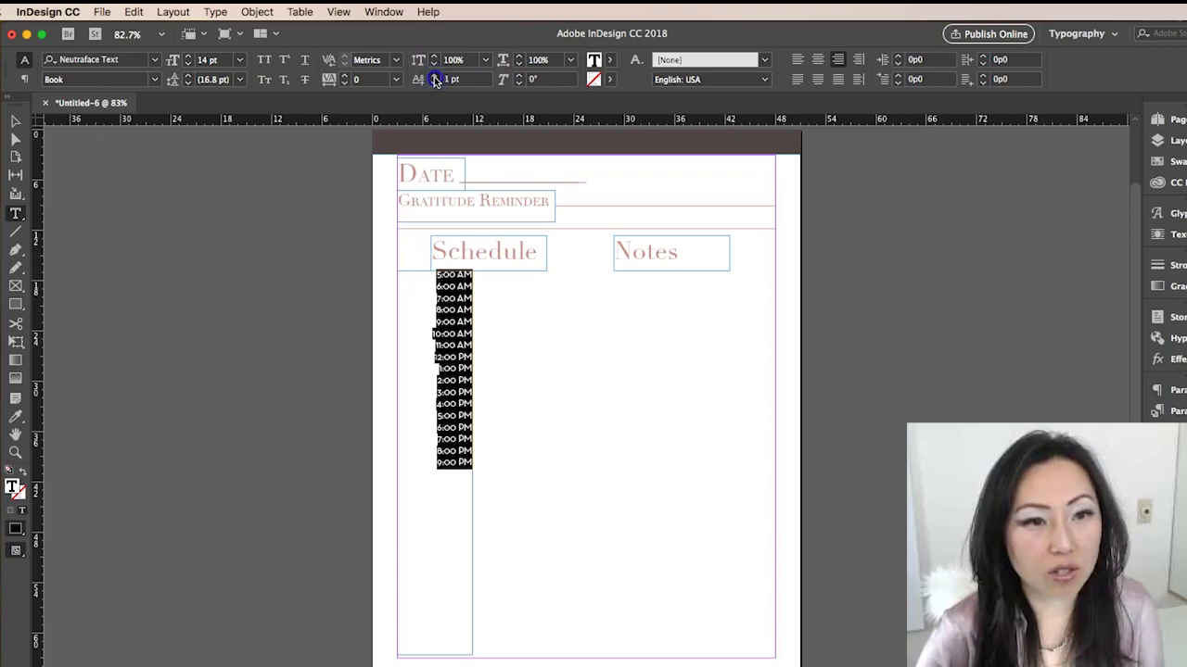
click(435, 76)
click(434, 76)
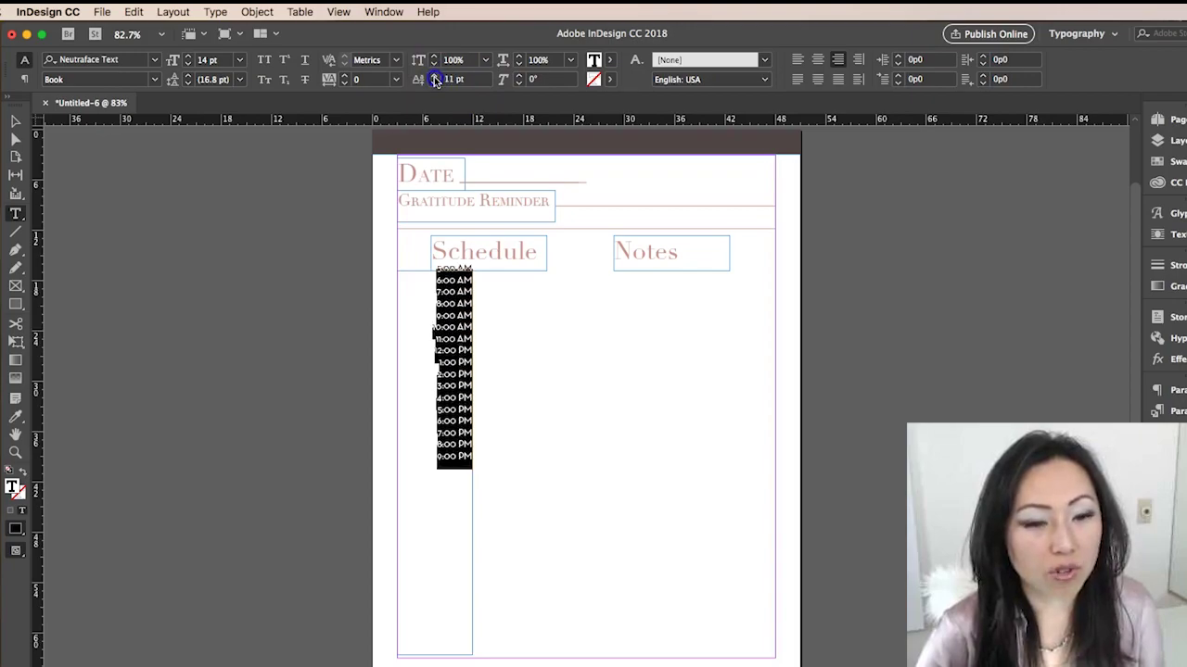
click(435, 76)
click(435, 76)
click(435, 76)
click(434, 77)
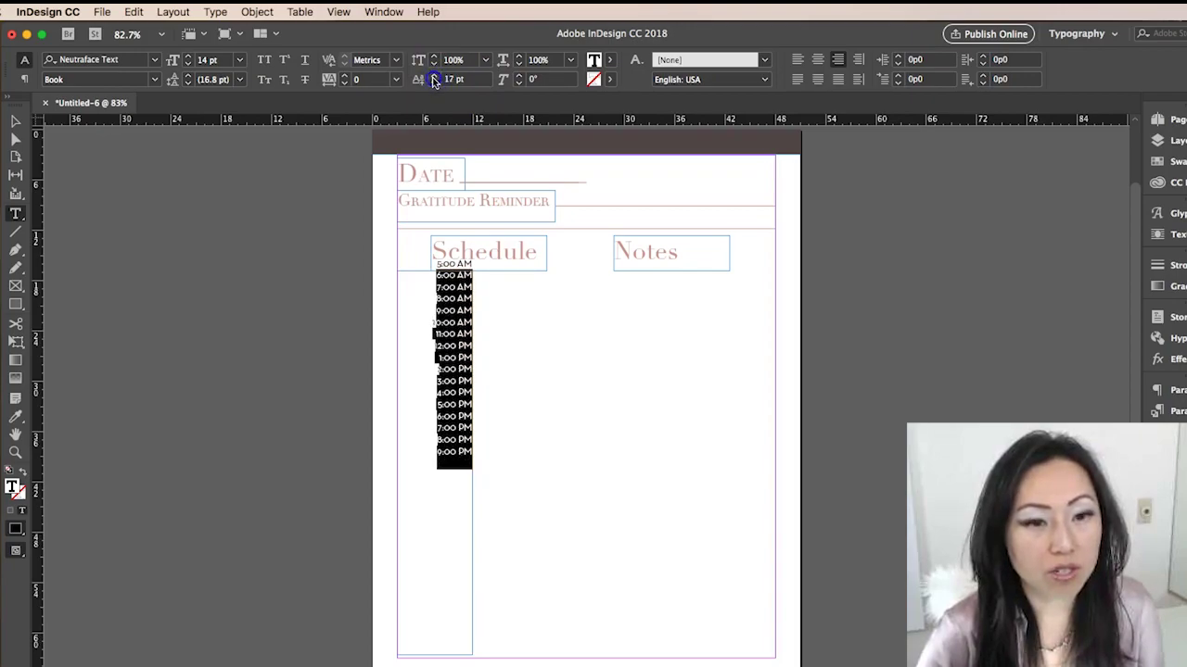
click(433, 77)
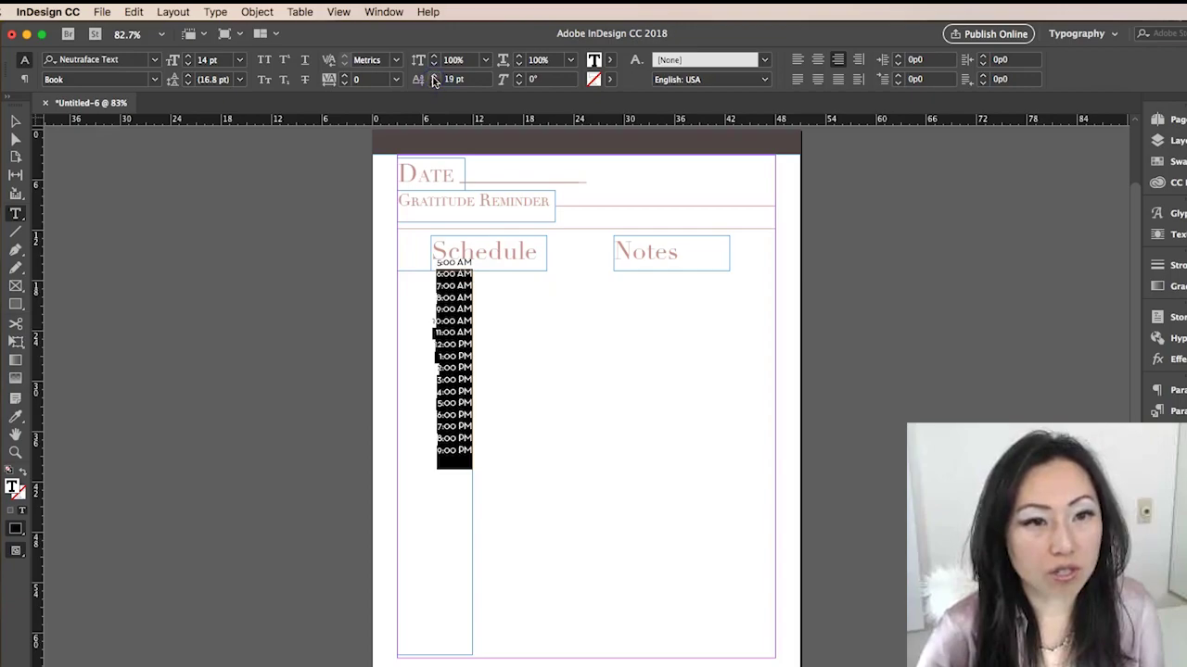
click(434, 76)
click(434, 77)
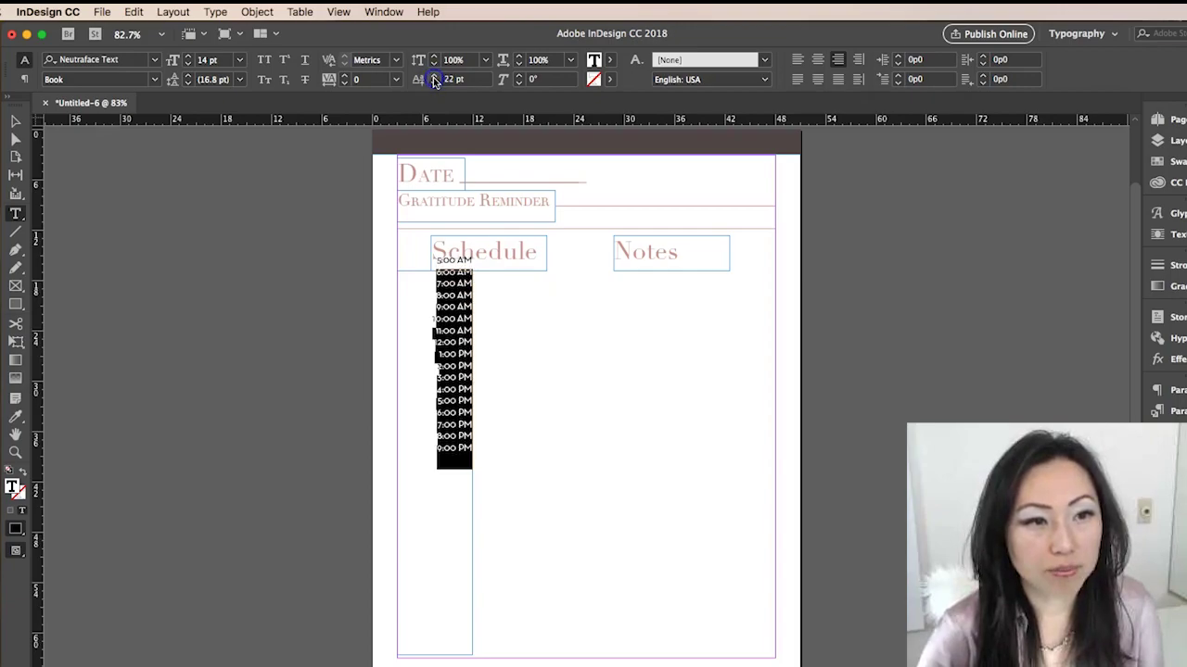
click(434, 77)
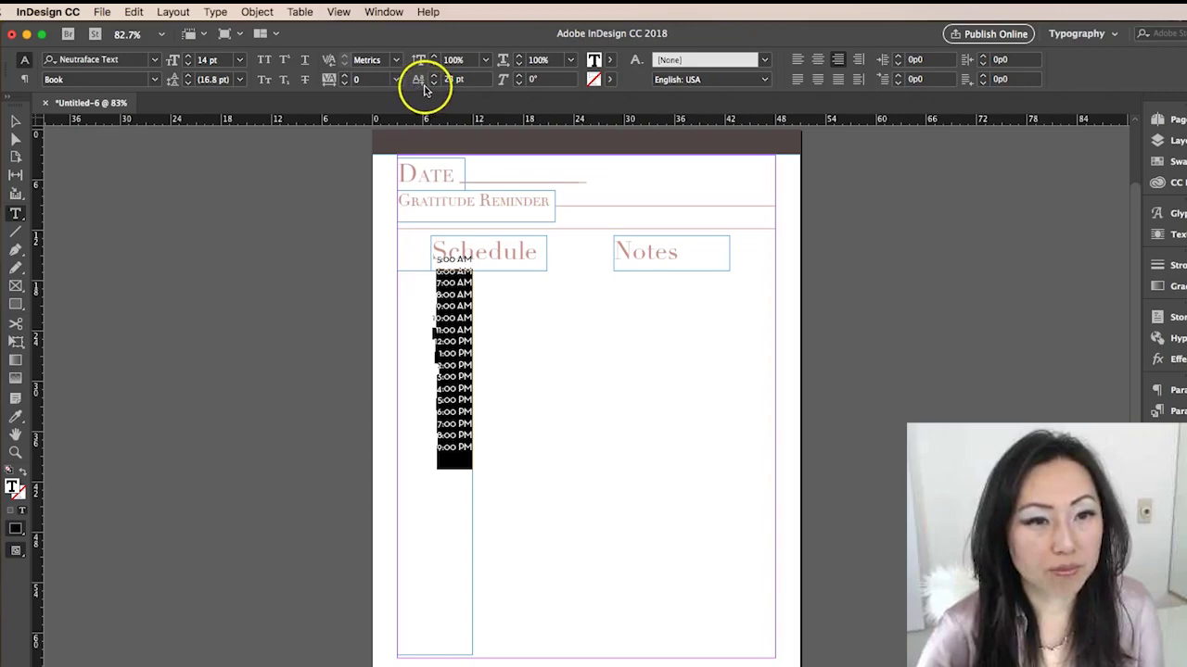
click(433, 84)
click(434, 83)
click(434, 83)
click(433, 84)
click(434, 84)
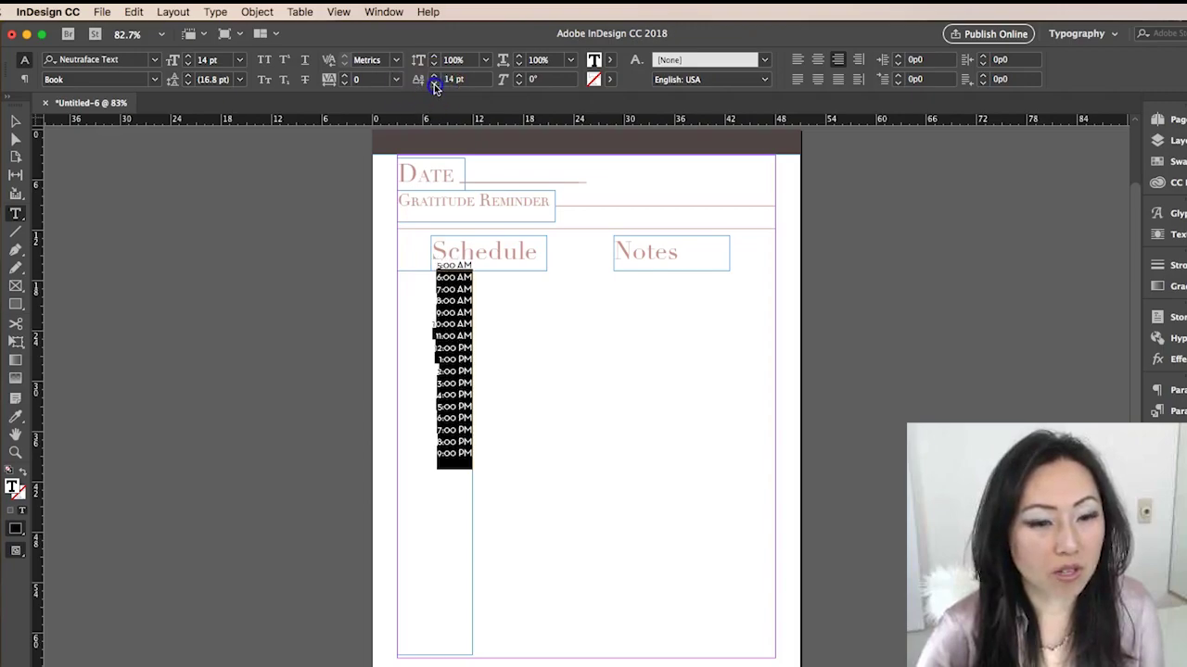
click(433, 83)
click(434, 83)
click(434, 83)
click(434, 84)
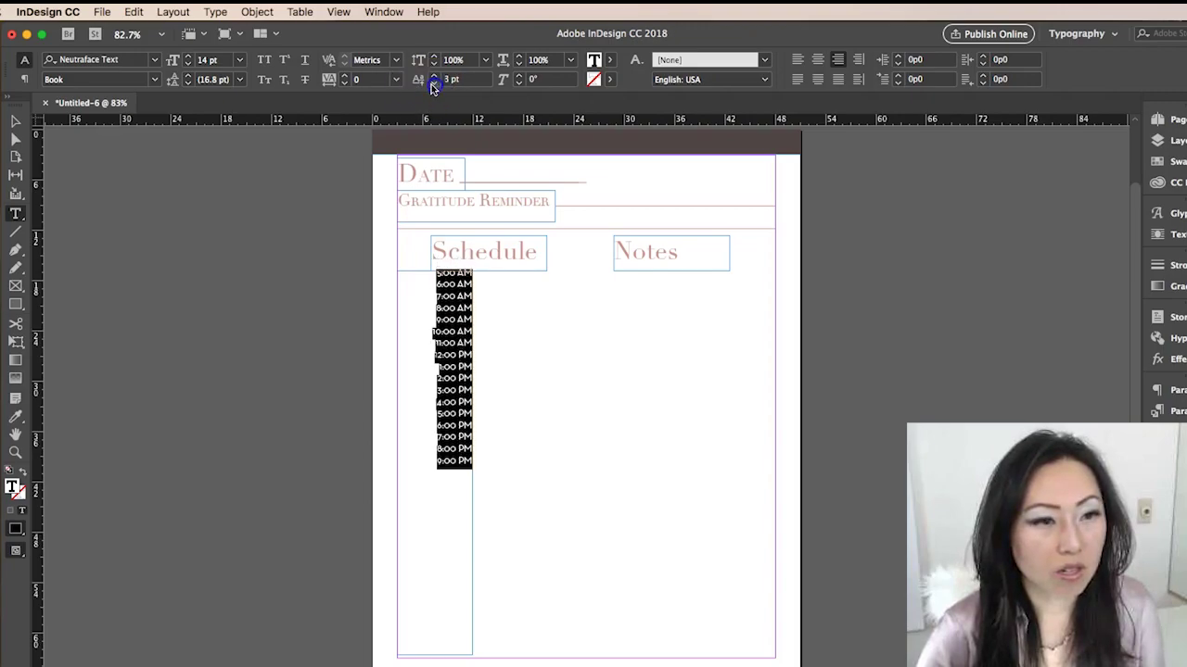
- Raise the times' leading to 33 pt so they run down the column
click(188, 76)
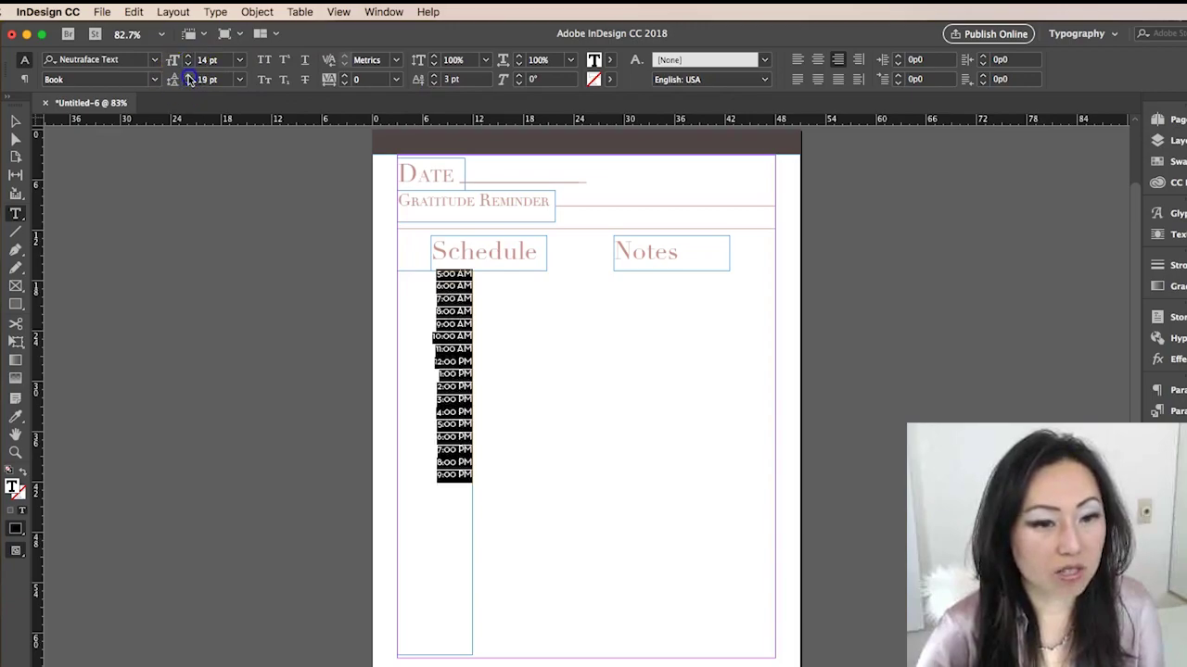
click(188, 76)
click(187, 76)
click(188, 76)
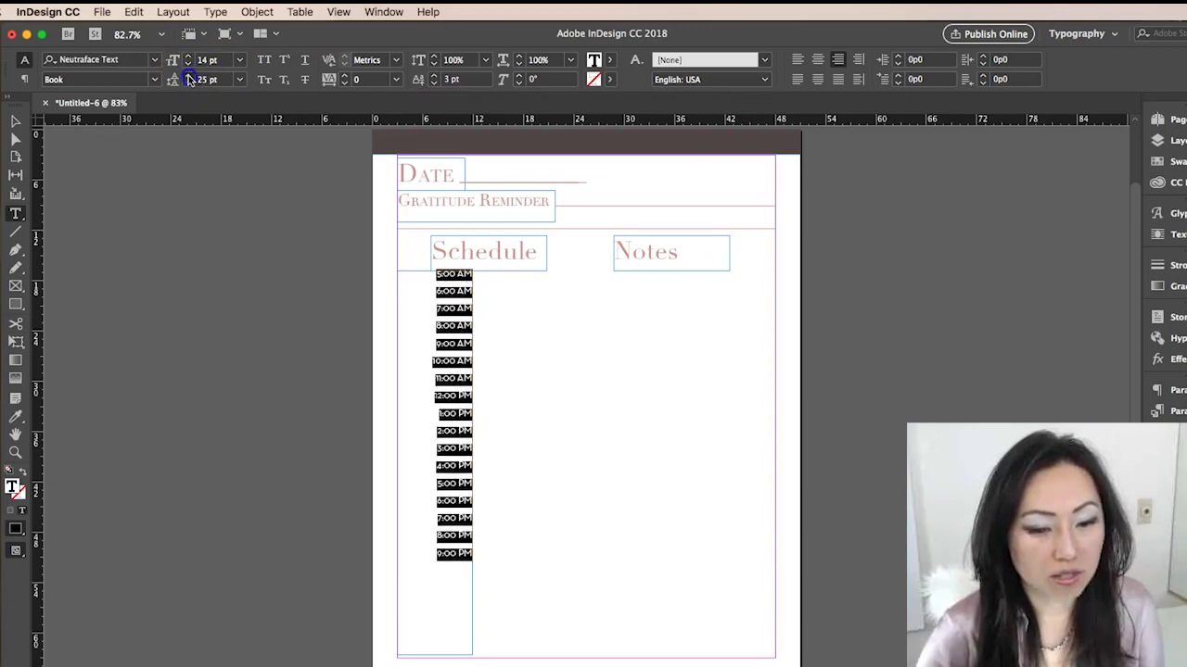
click(187, 76)
click(187, 76)
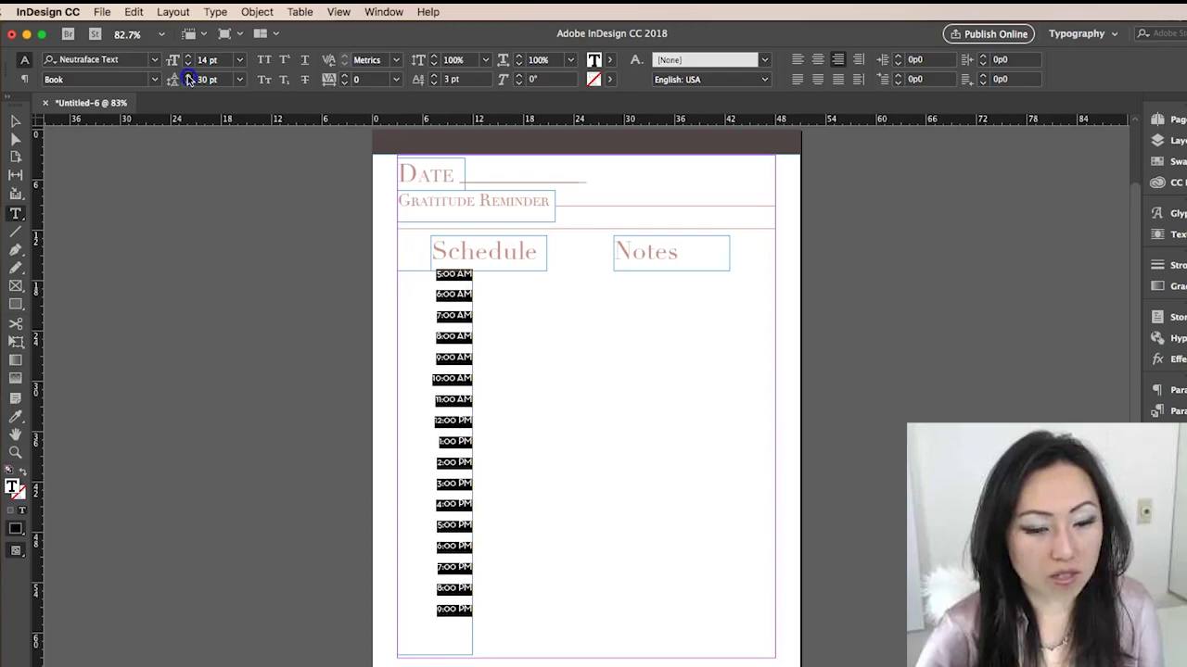
click(188, 76)
click(187, 76)
click(187, 76)
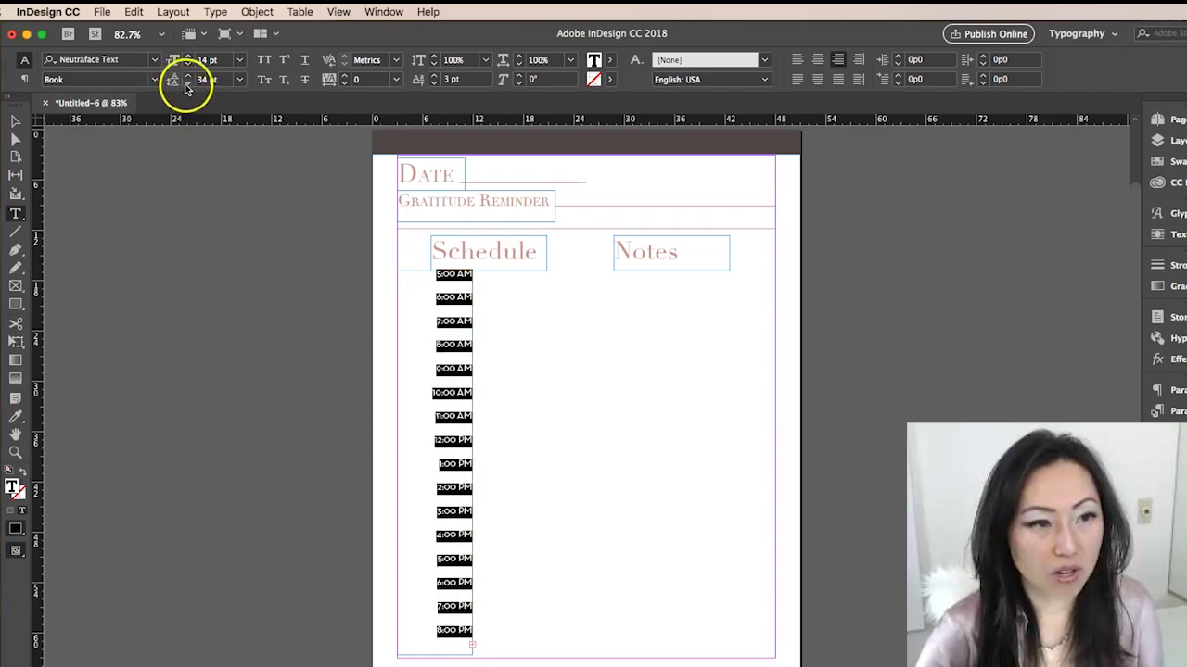
click(187, 82)
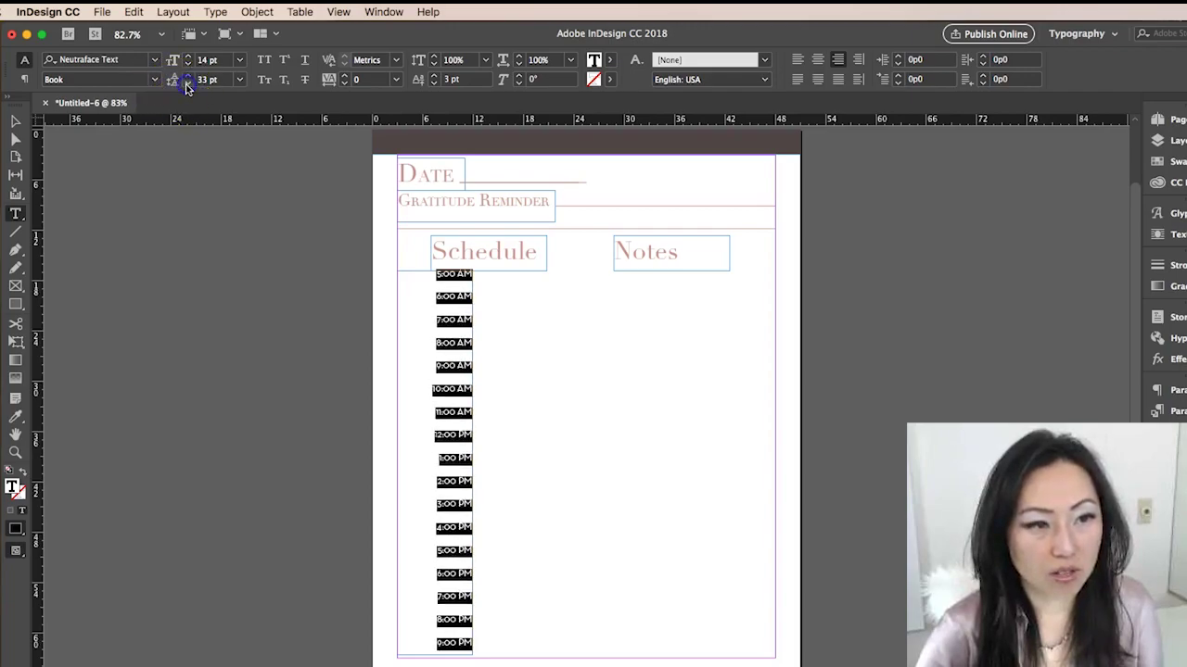
click(15, 120)
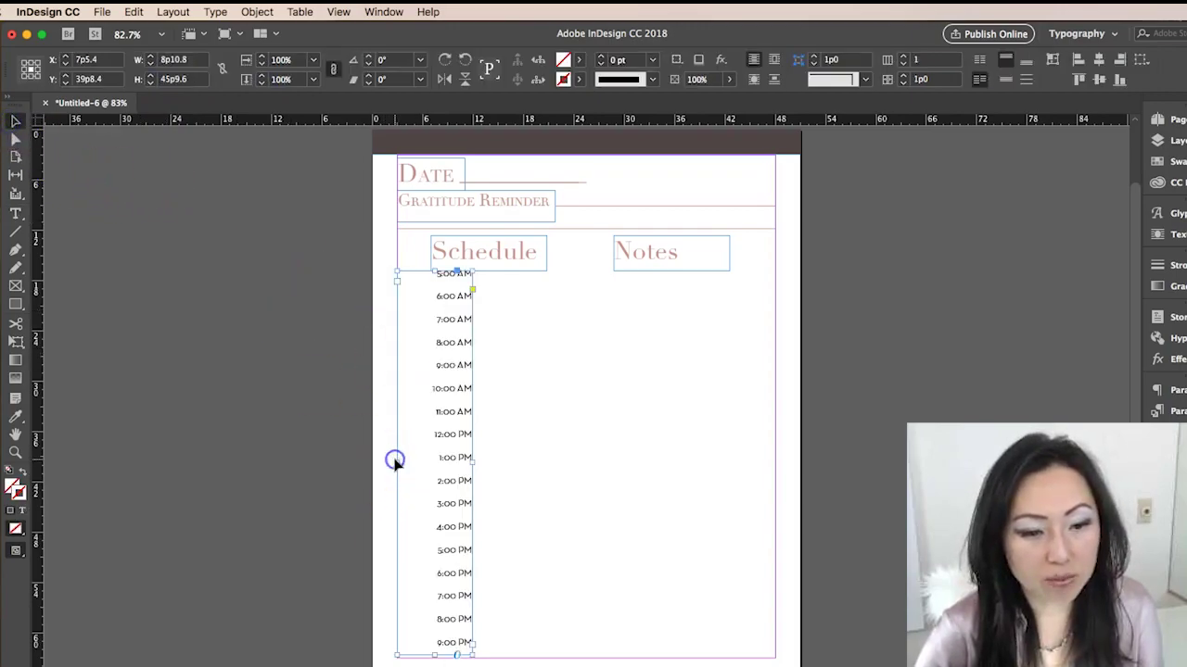
- Narrow the time-column frame from its left side and nudge it into position
drag(396, 460, 424, 455)
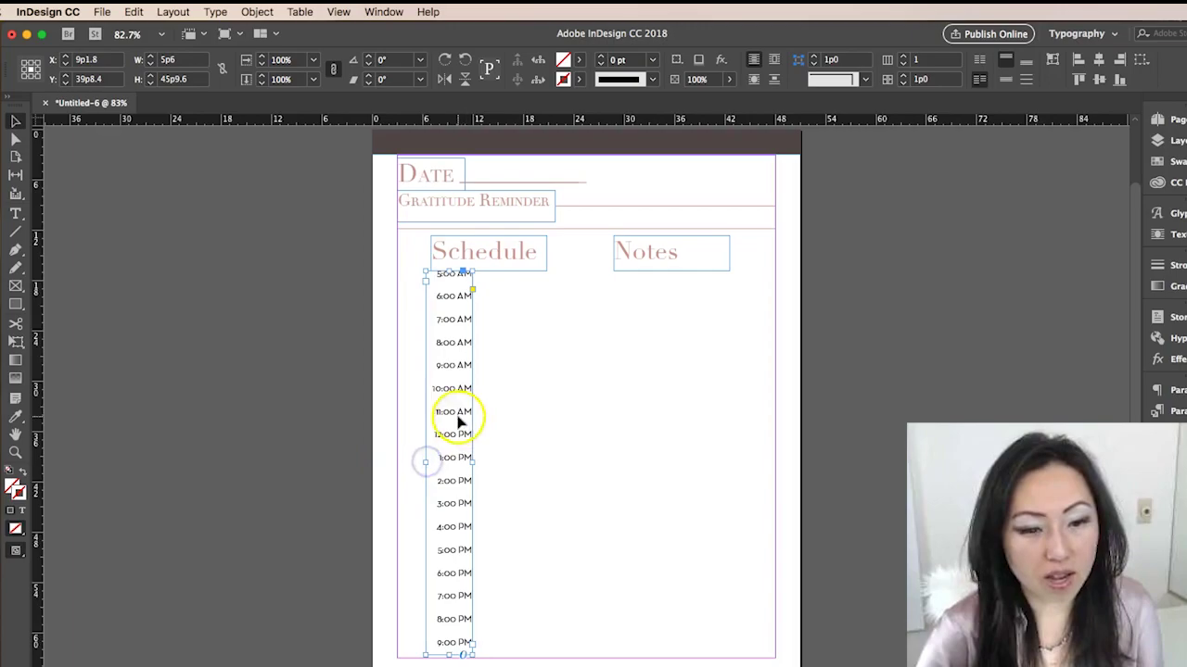
drag(455, 419, 429, 418)
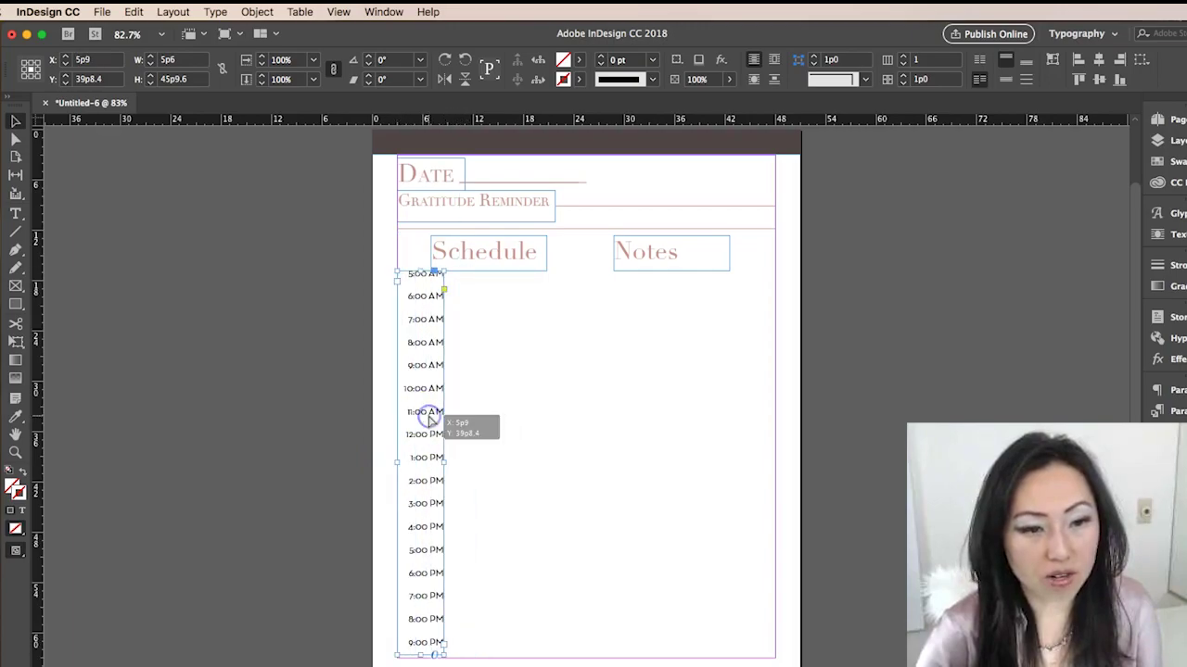
key(Left)
key(Left)
key(Left)
key(Left)
key(Left)
key(Left)
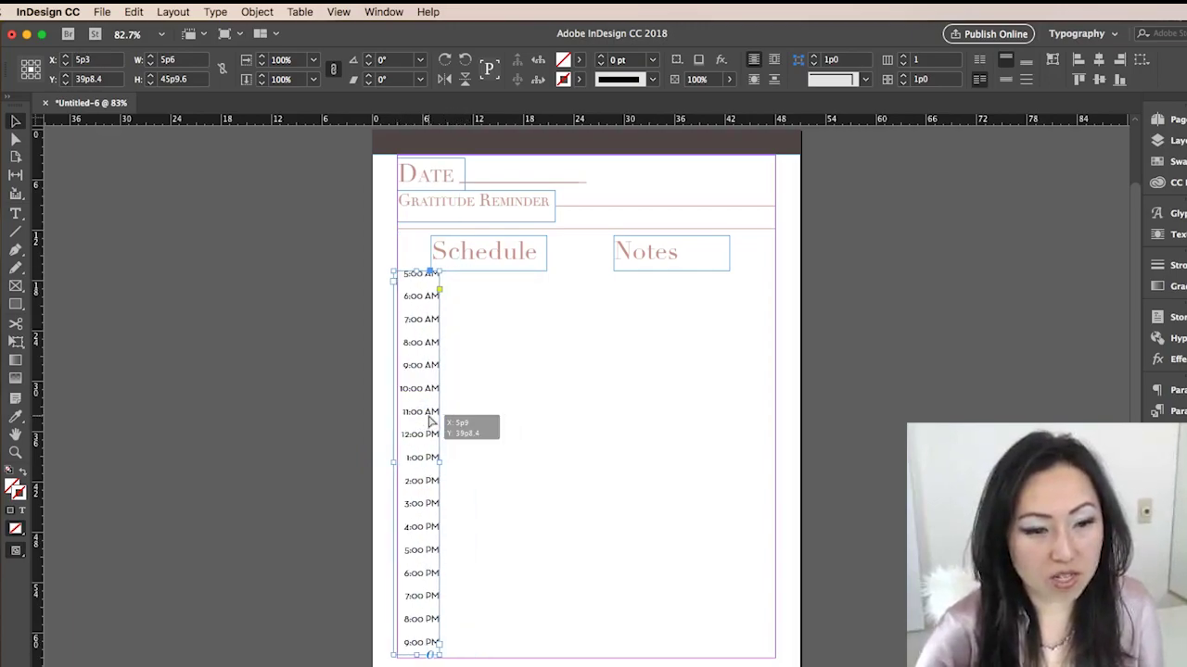
key(Left)
key(Left)
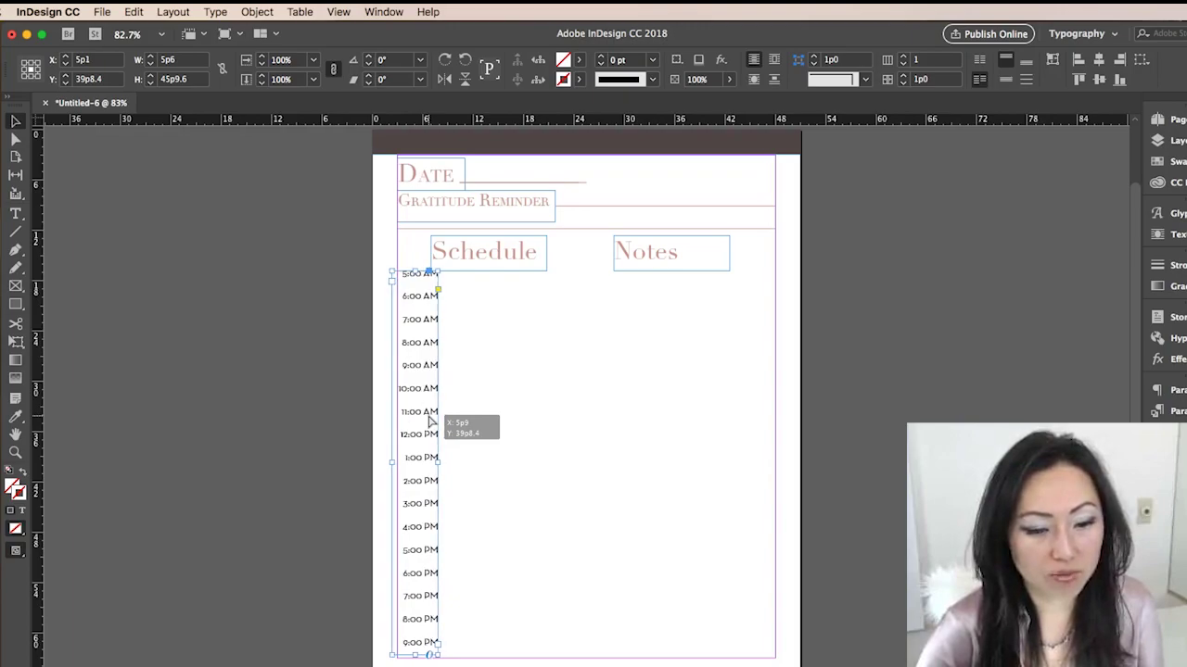
key(Left)
key(Left)
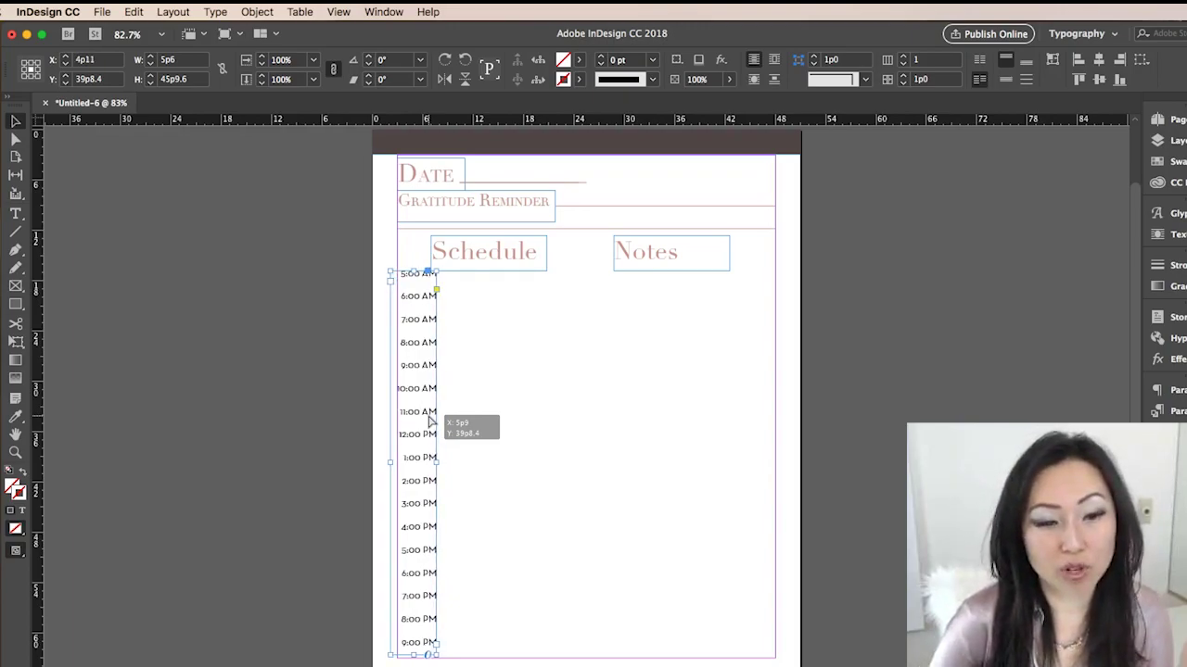
key(Left)
key(Left)
key(Left)
key(Left)
key(Left)
key(Left)
key(Left)
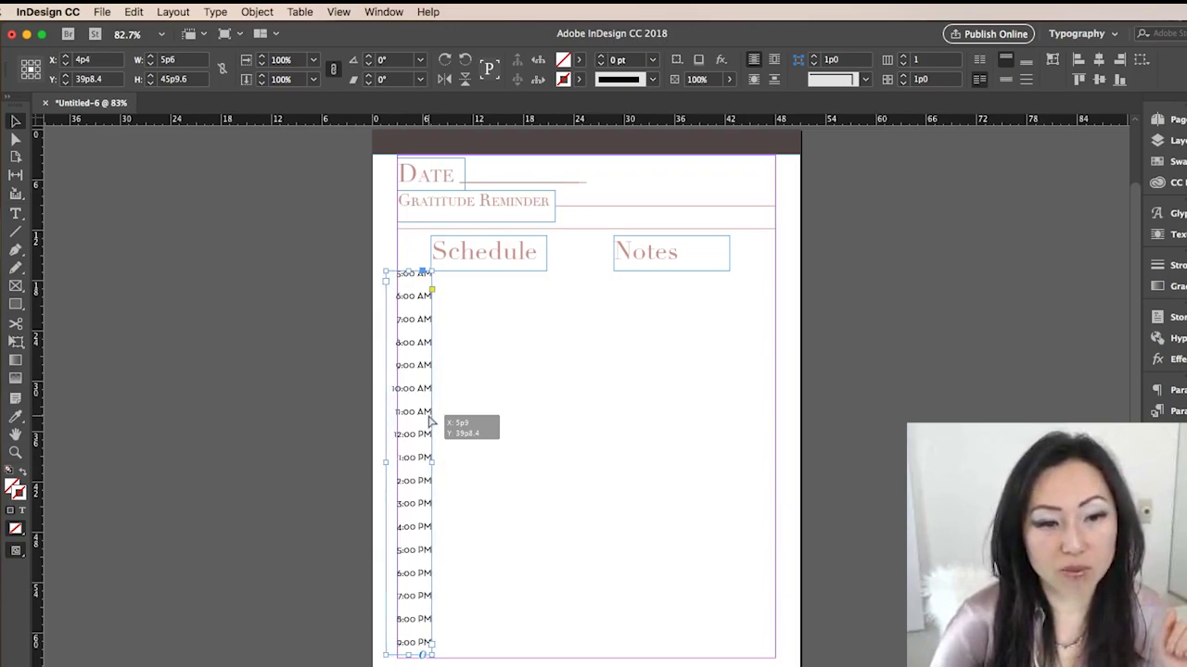
key(Left)
key(Left)
key(Left)
key(Left)
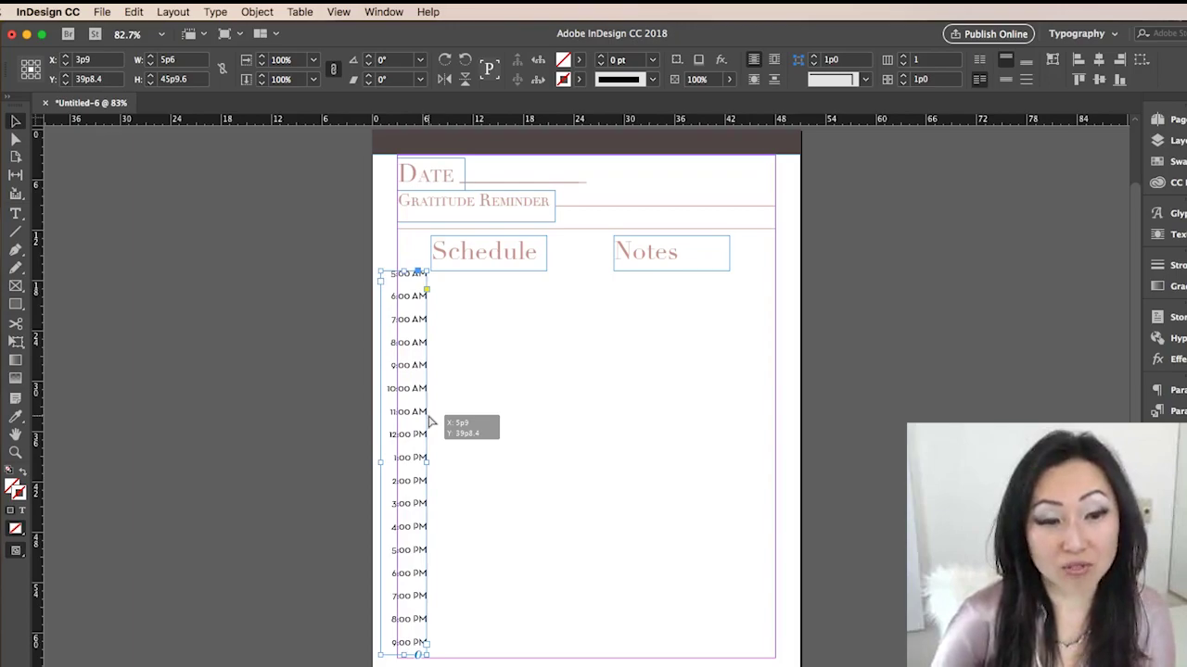
key(Right)
key(Right)
key(Right)
key(Right)
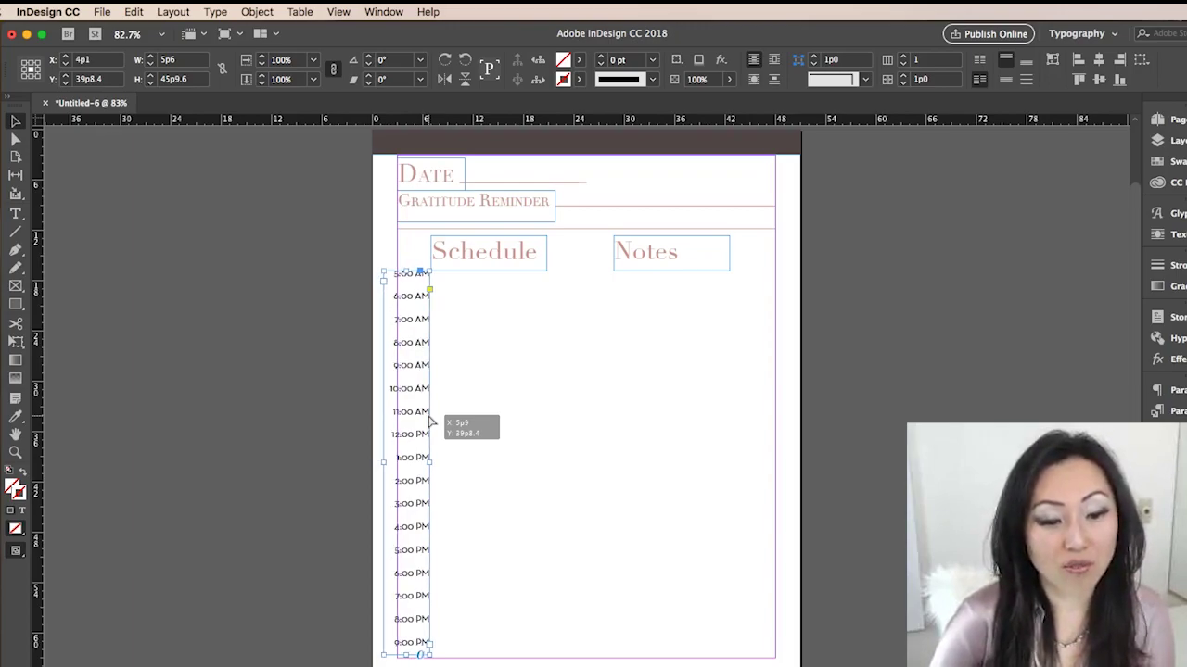
- Drag the time column's bottom edge slightly further down the page
click(477, 636)
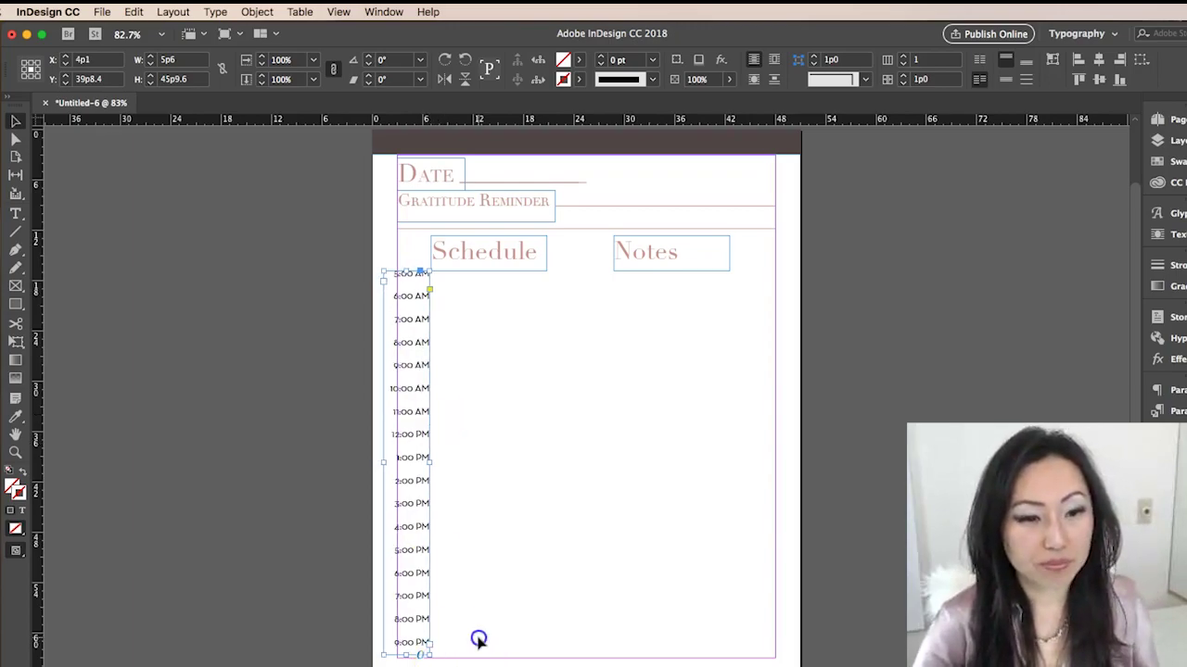
click(408, 652)
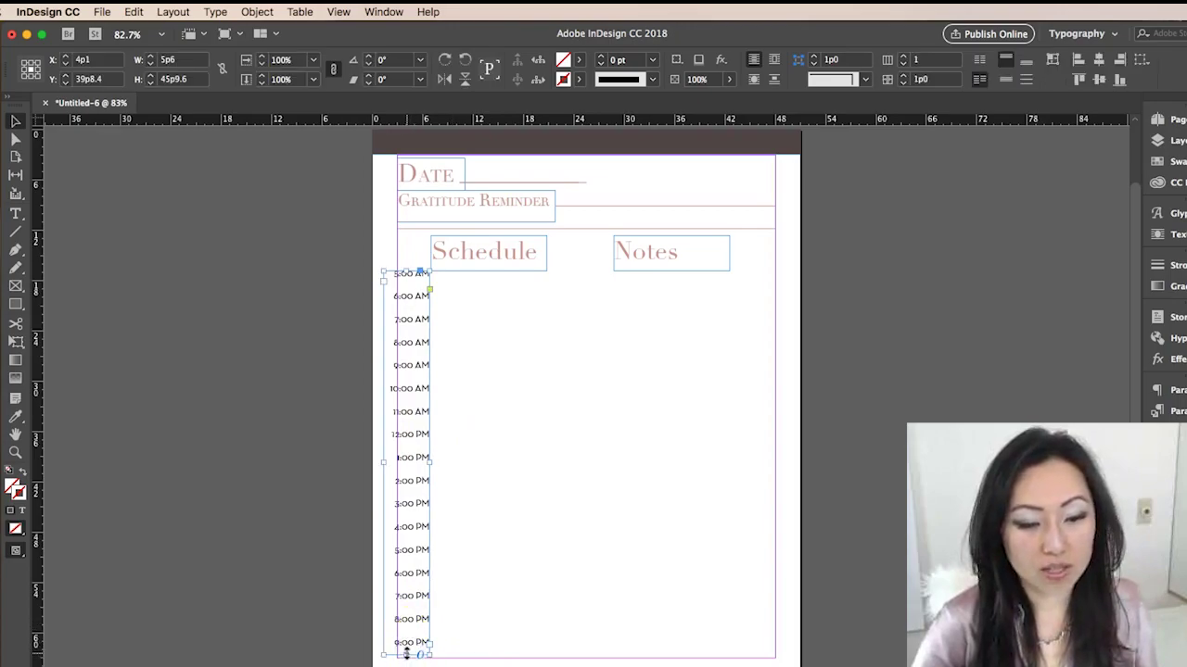
drag(405, 654, 405, 664)
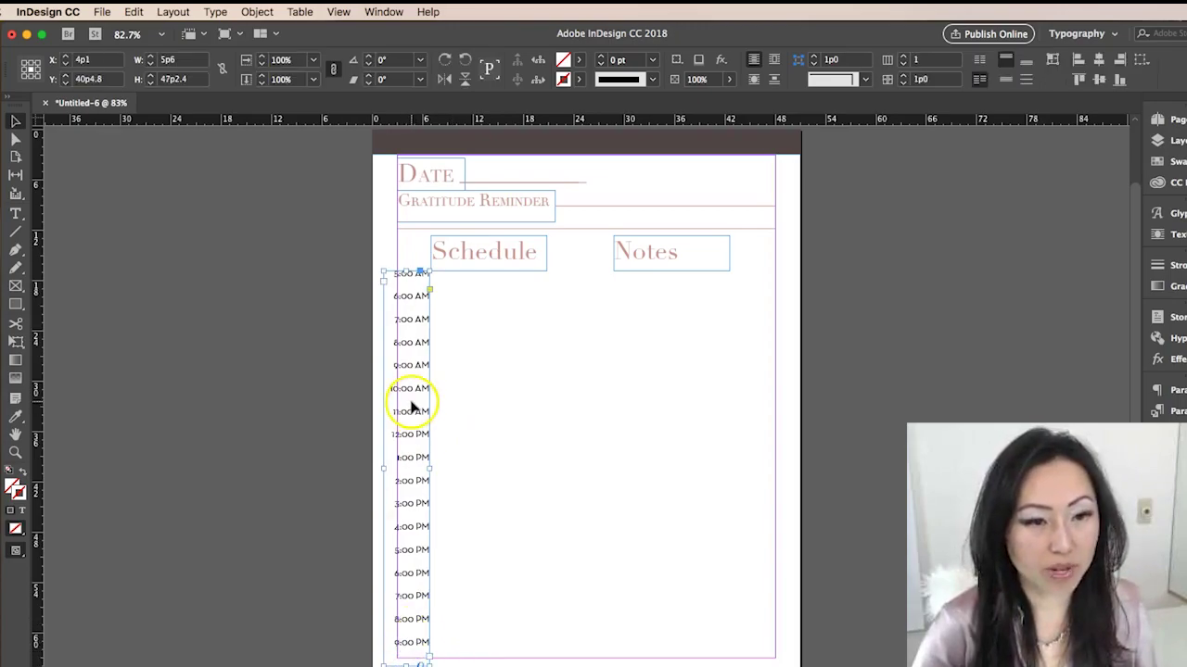
click(14, 215)
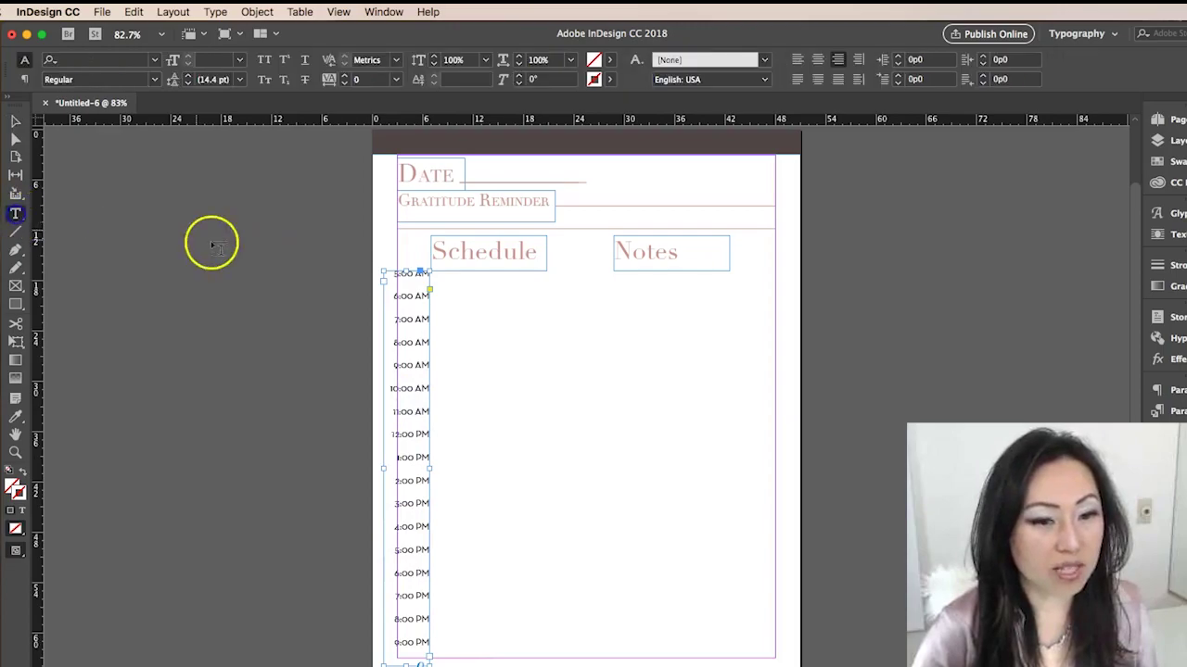
- Increase the leading of all hourly times to about 34 pt to fill the column
click(405, 337)
key(ctrl+a)
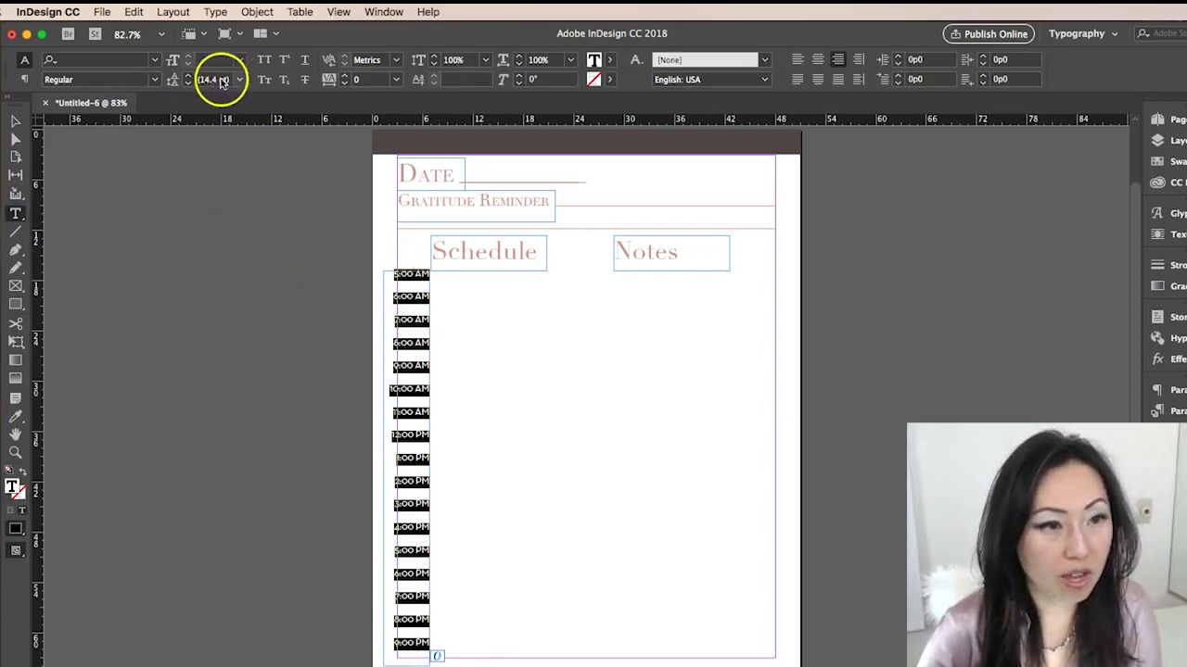
click(189, 76)
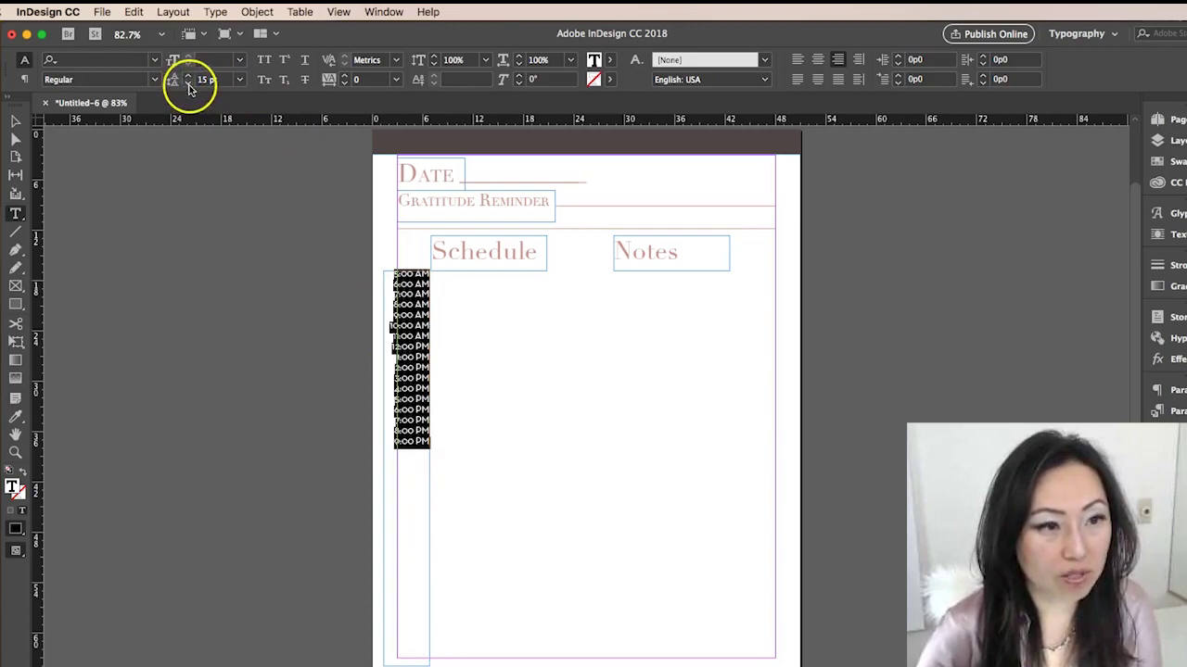
click(188, 75)
click(188, 75)
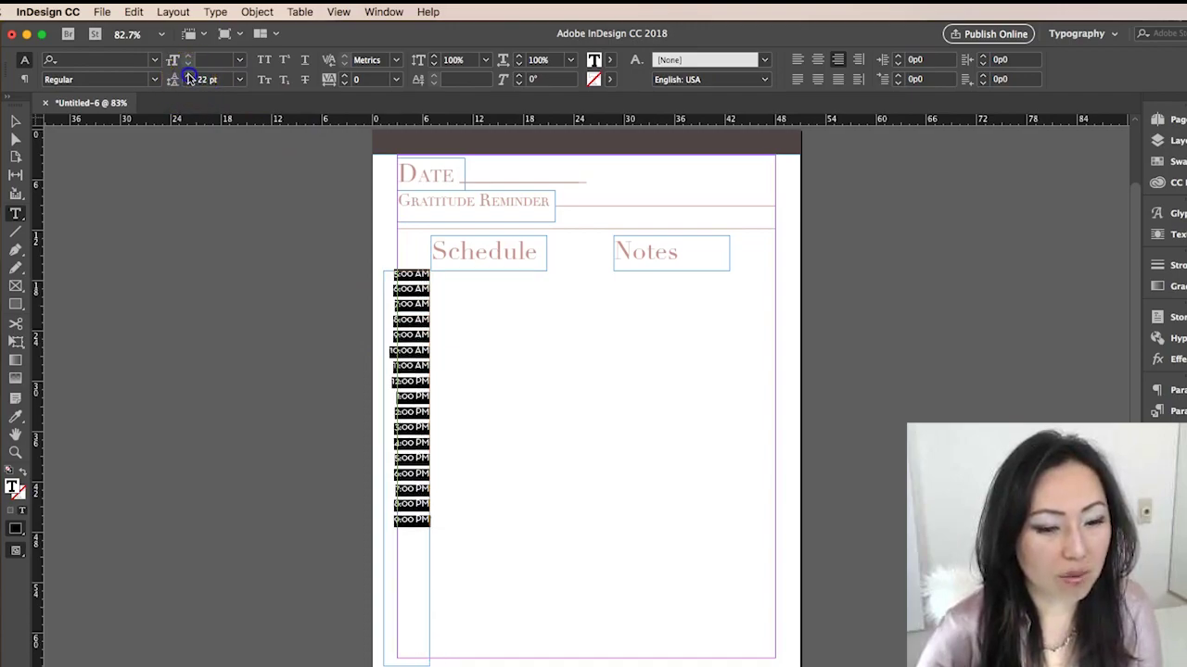
click(188, 76)
click(188, 75)
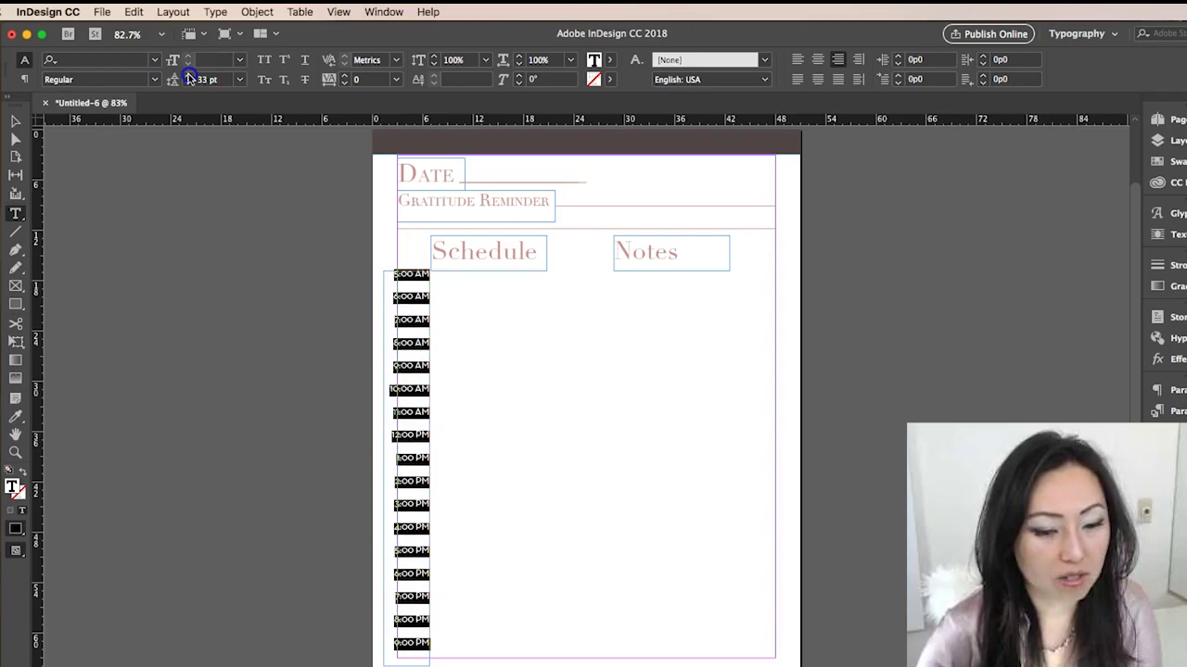
click(16, 123)
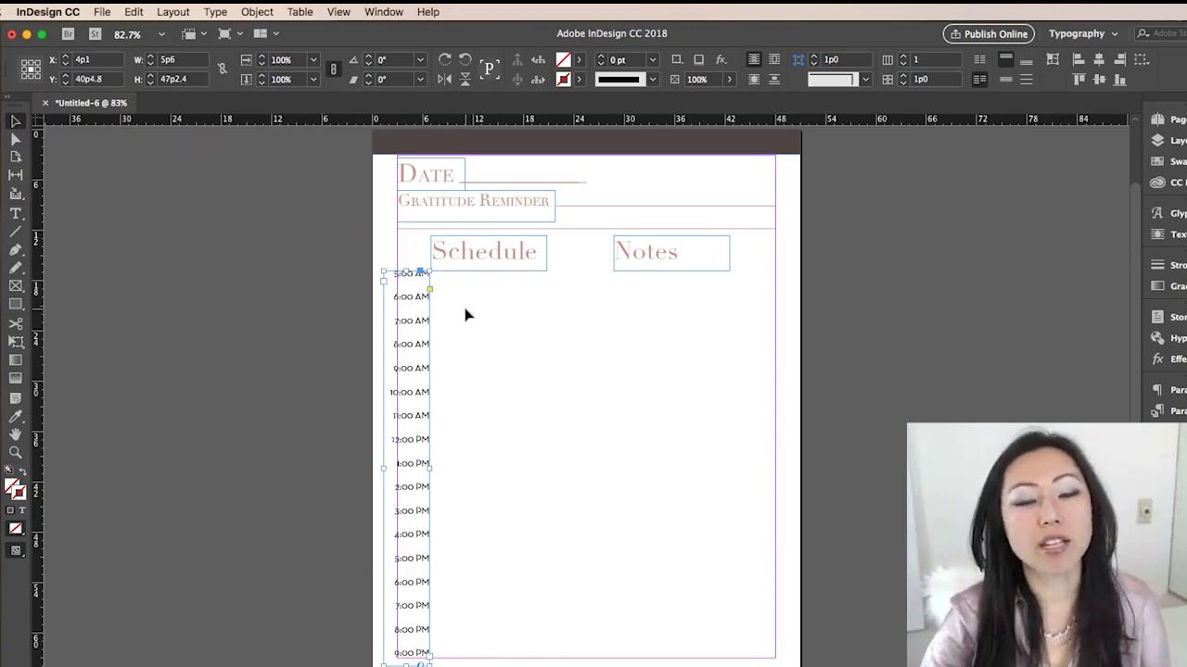
click(505, 350)
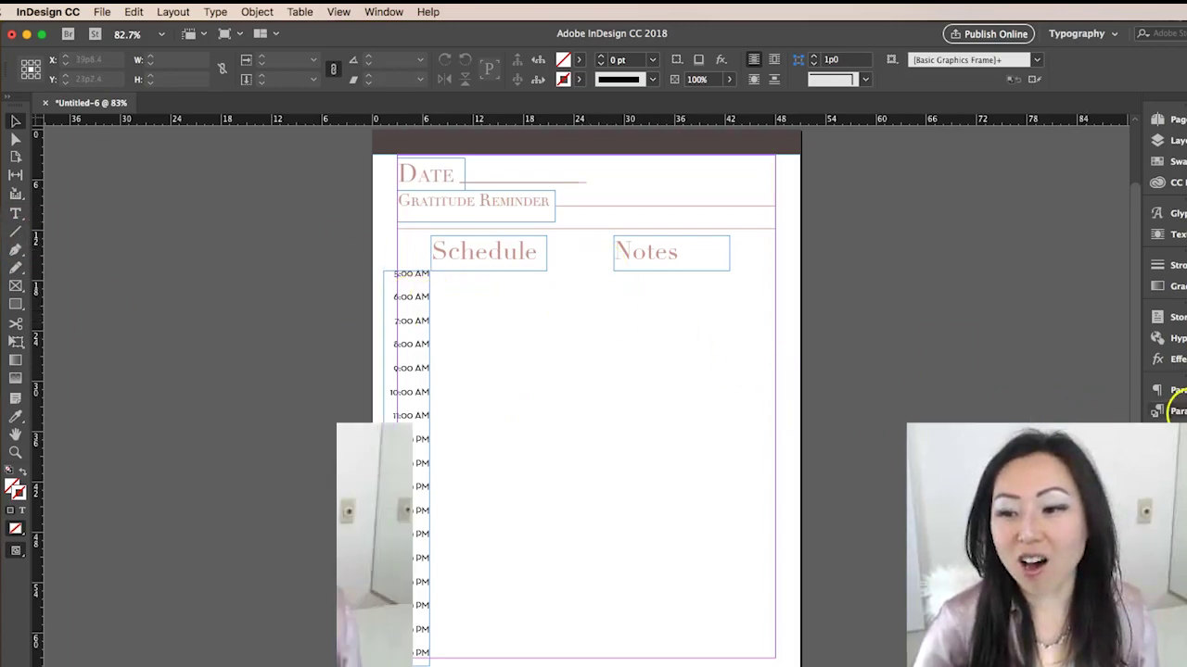
click(1173, 411)
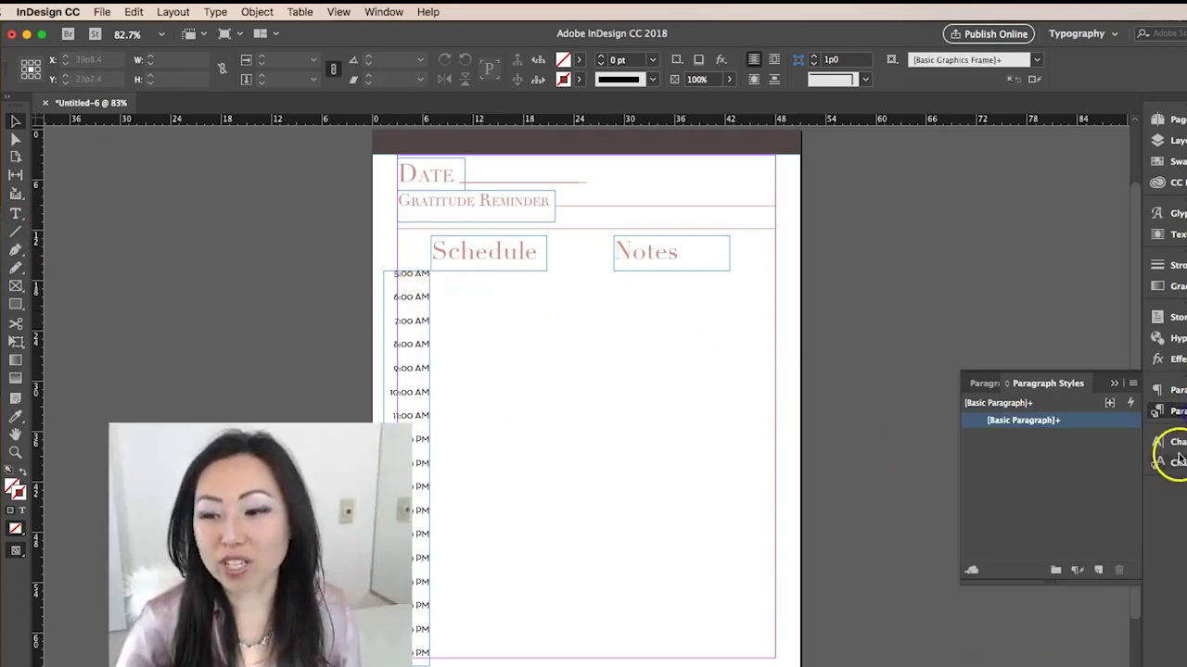
- Add Paragraph Style 1 with a Rule Above turned on in PF Grey copy
click(1100, 573)
double_click(1030, 437)
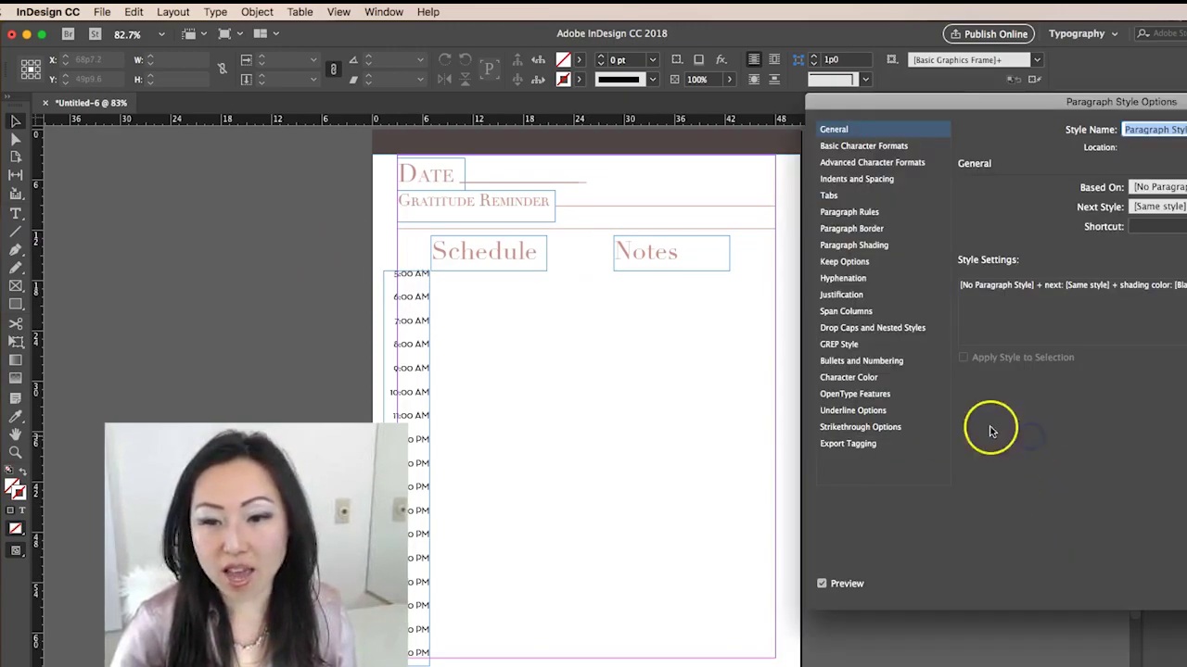
click(867, 212)
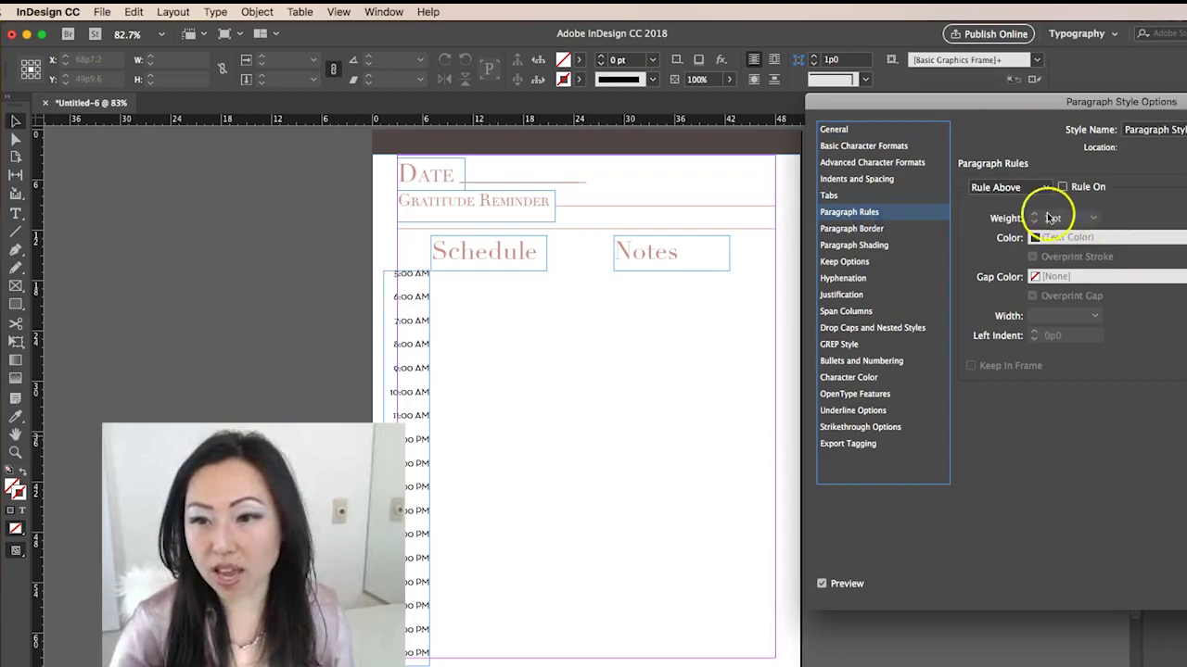
click(1061, 186)
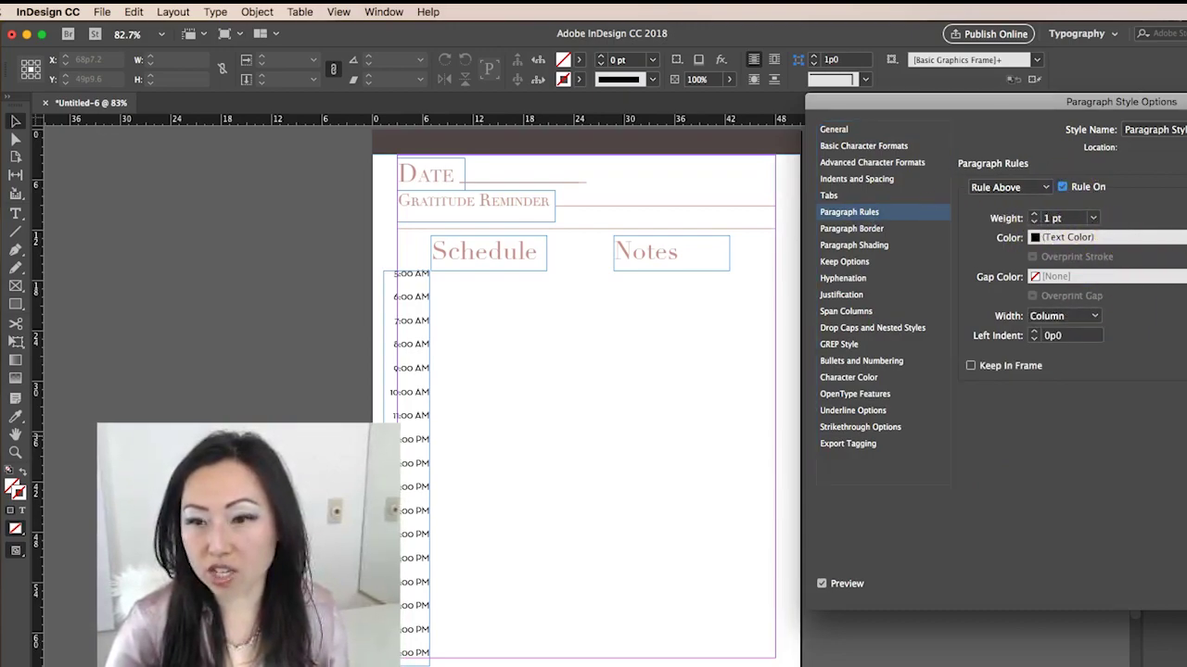
click(1103, 238)
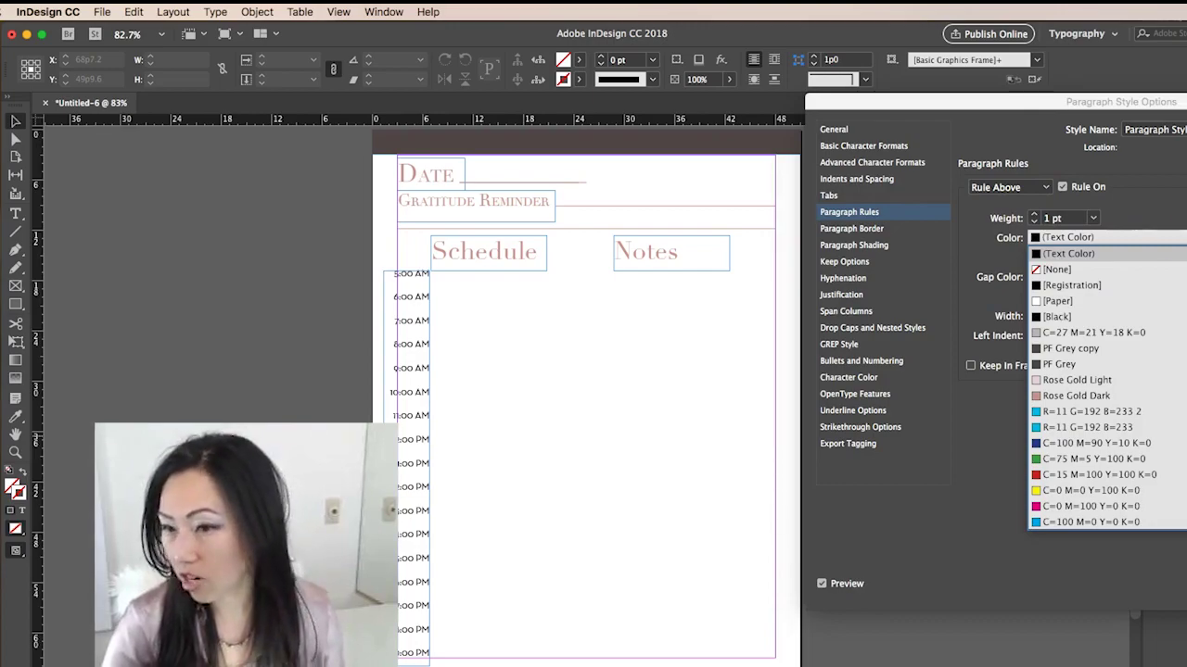
click(1094, 348)
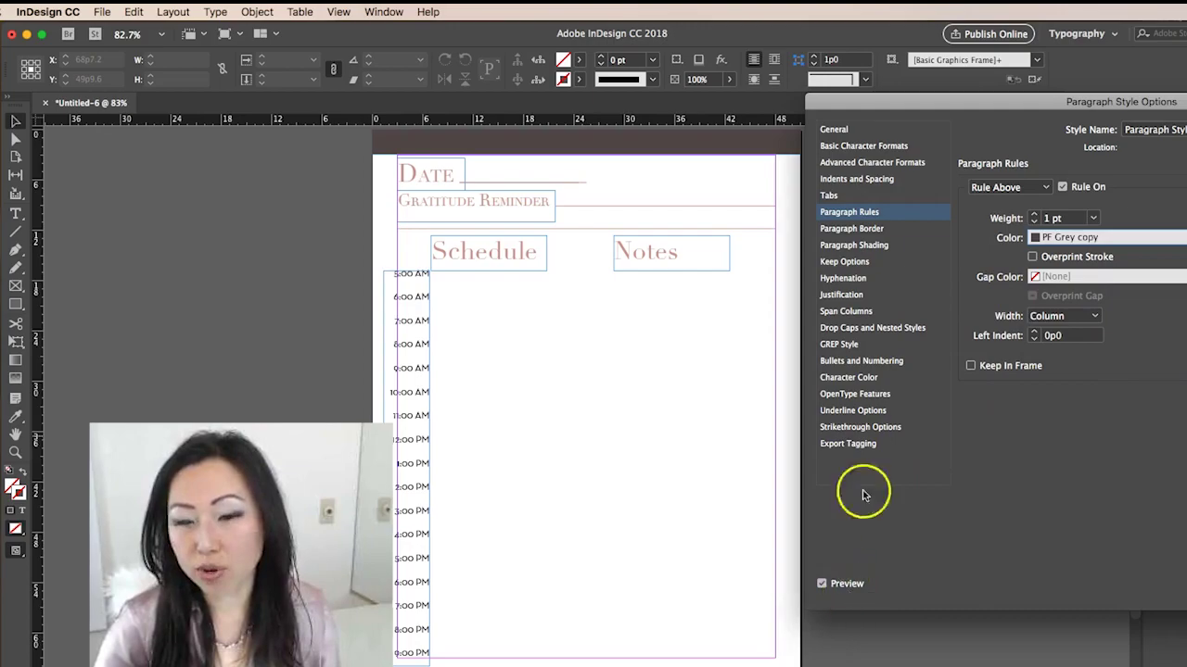
key(Return)
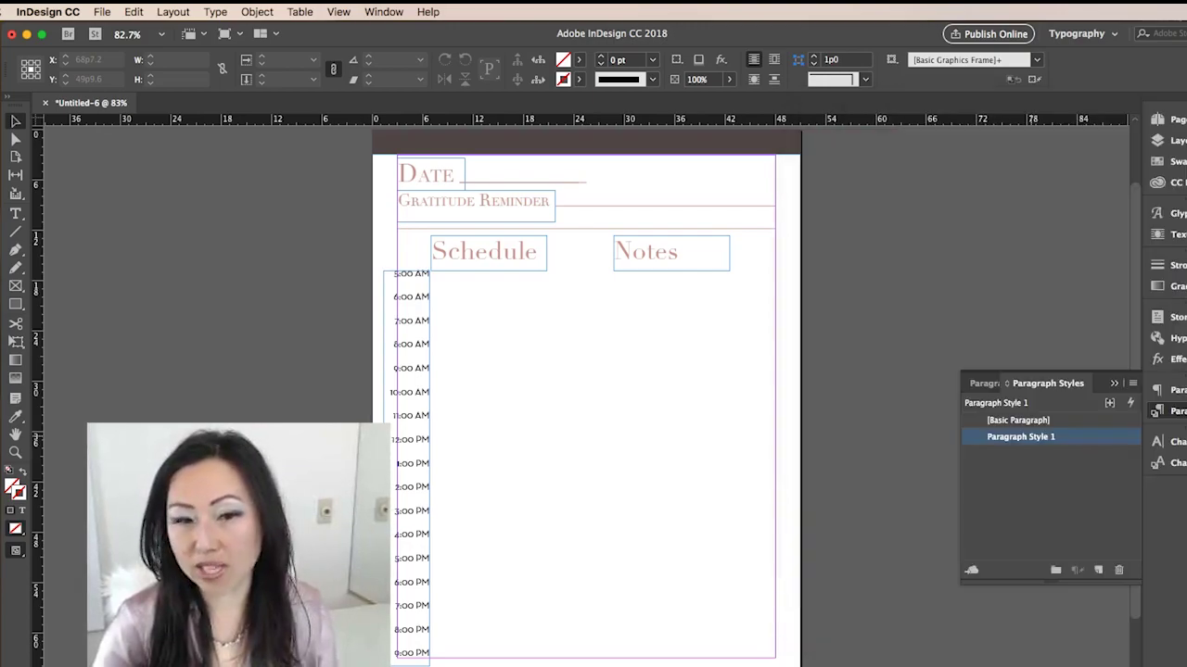
click(18, 212)
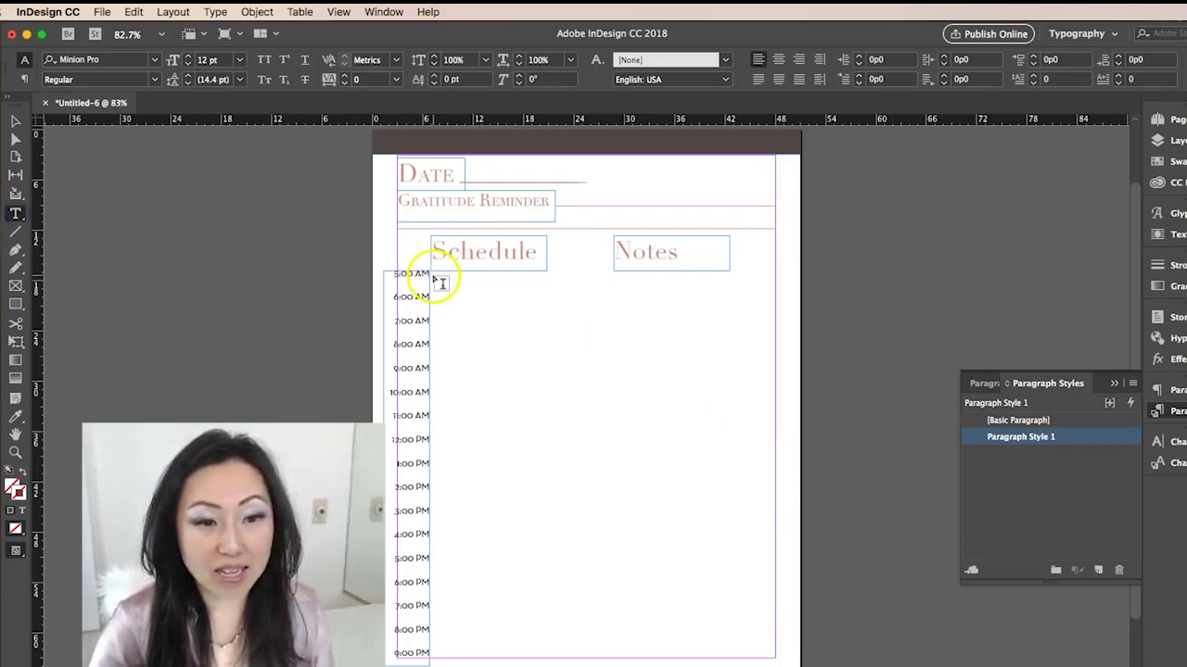
- Draw a large text frame beside the times, add empty paragraphs, and select them
drag(432, 273, 783, 665)
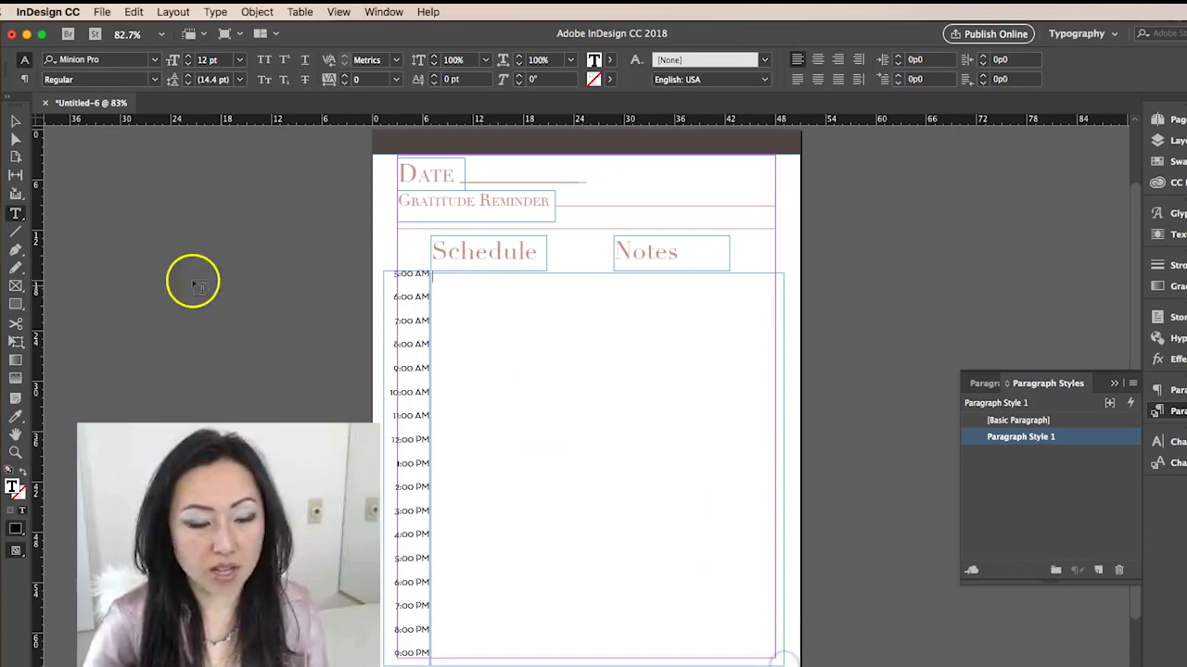
click(448, 281)
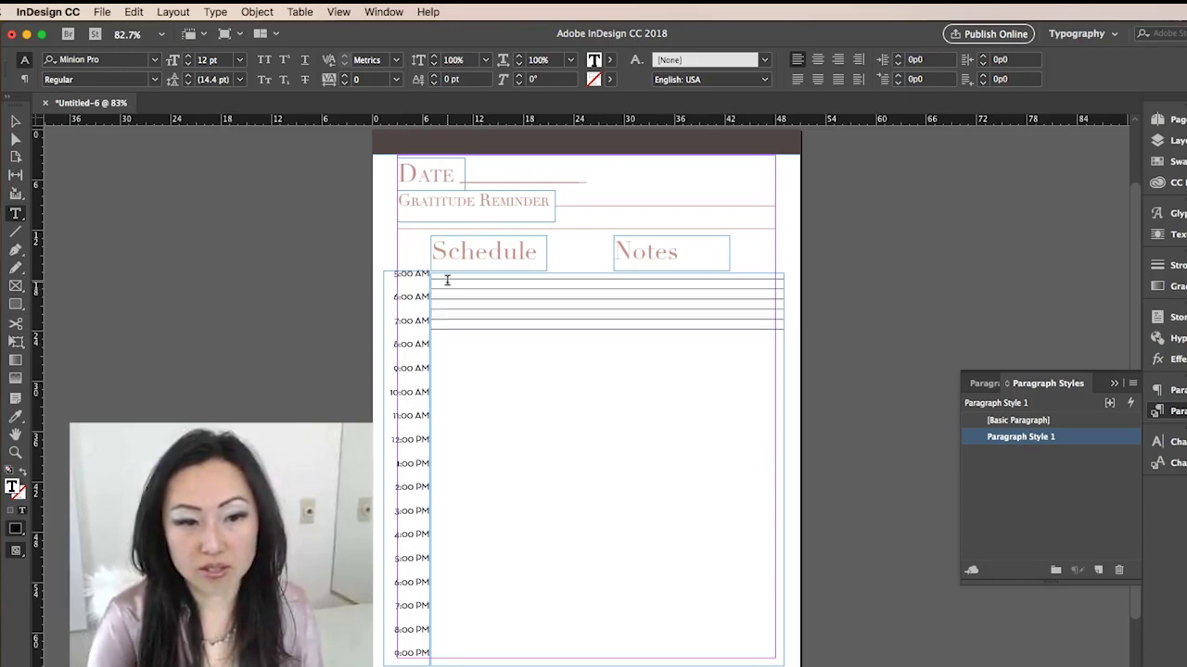
key(Return)
key(Return)
key(Return)
key(Return)
key(Return)
key(Return)
key(Return)
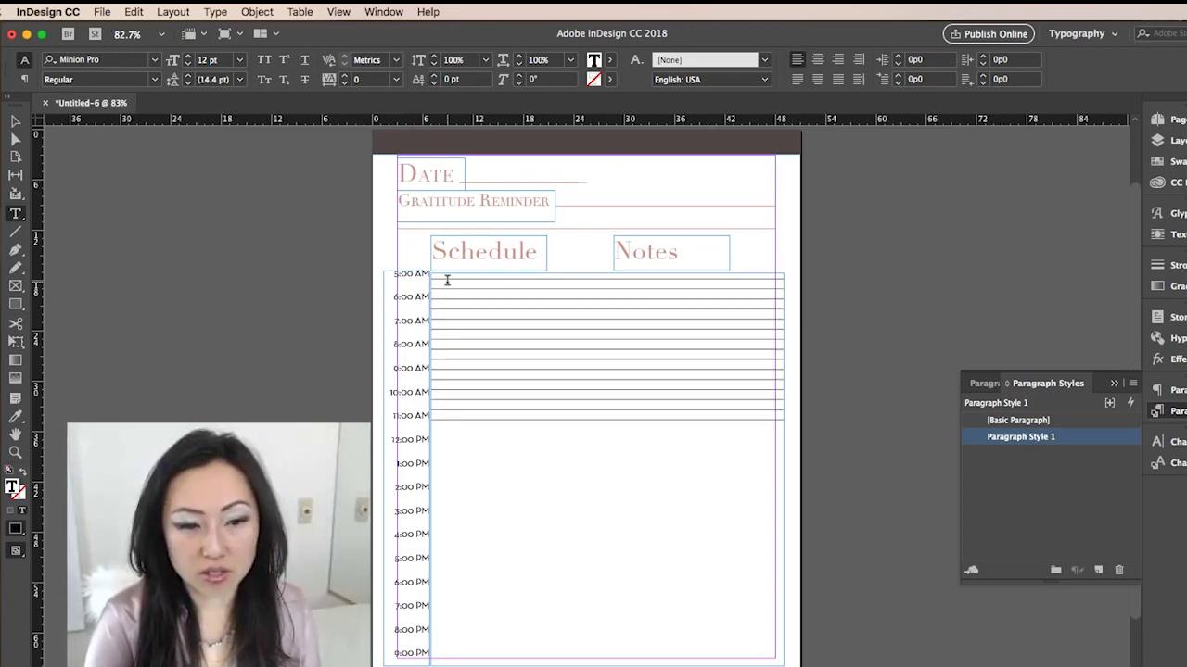
key(Return)
key(Return)
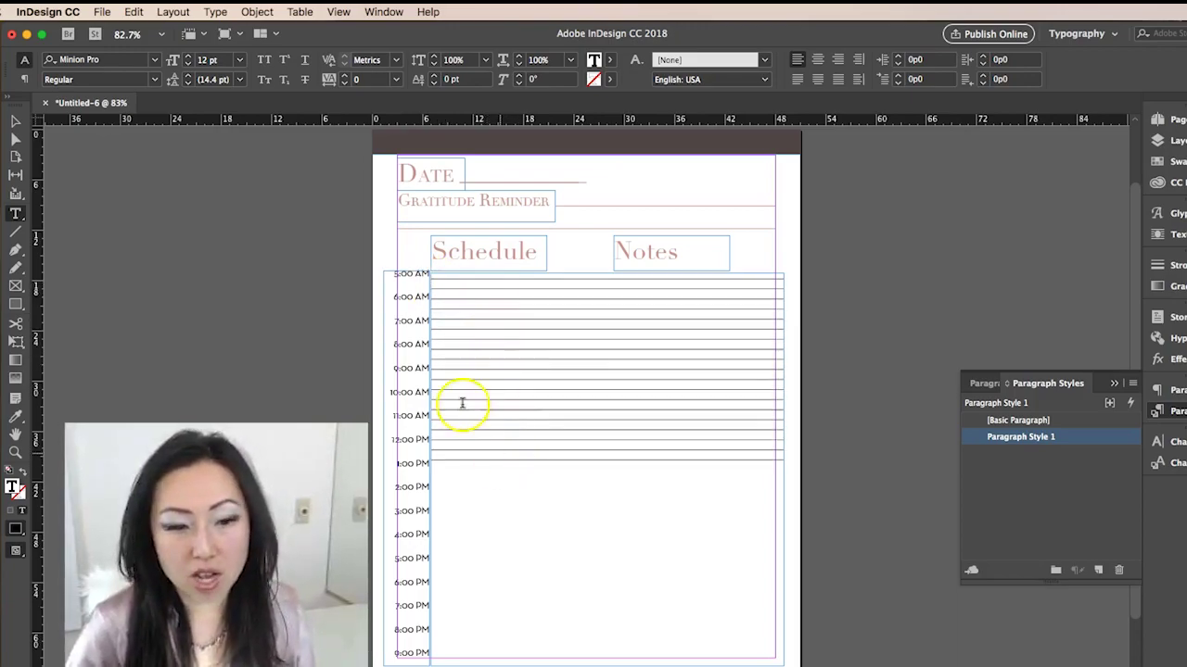
drag(438, 278, 704, 472)
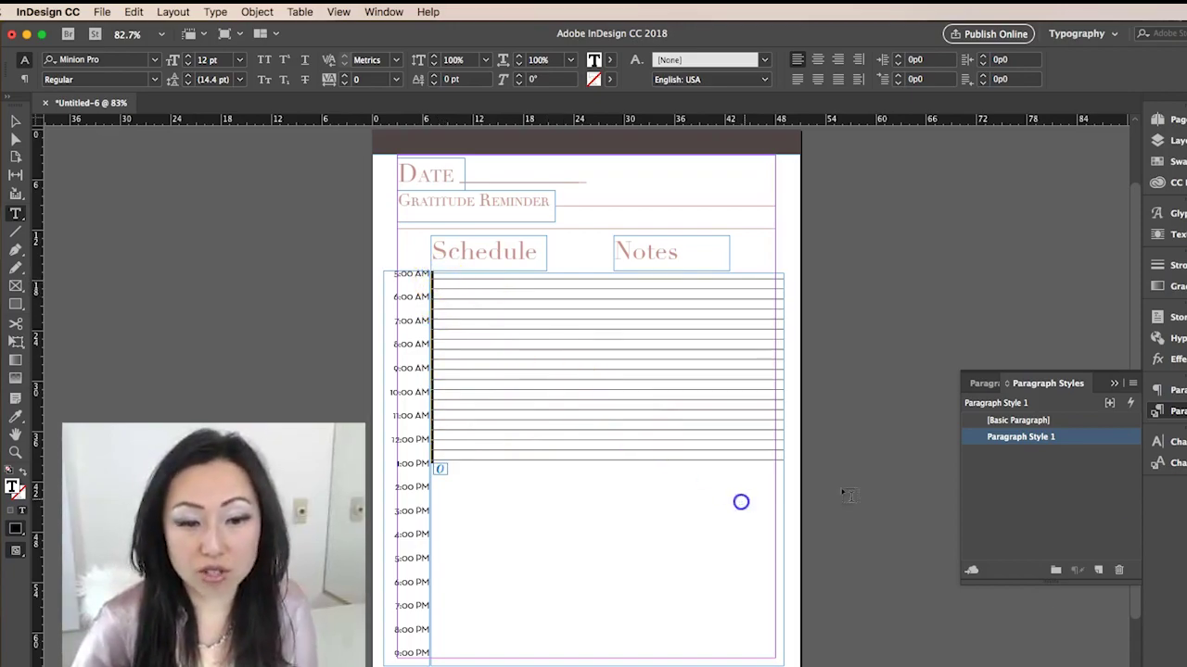
double_click(1038, 436)
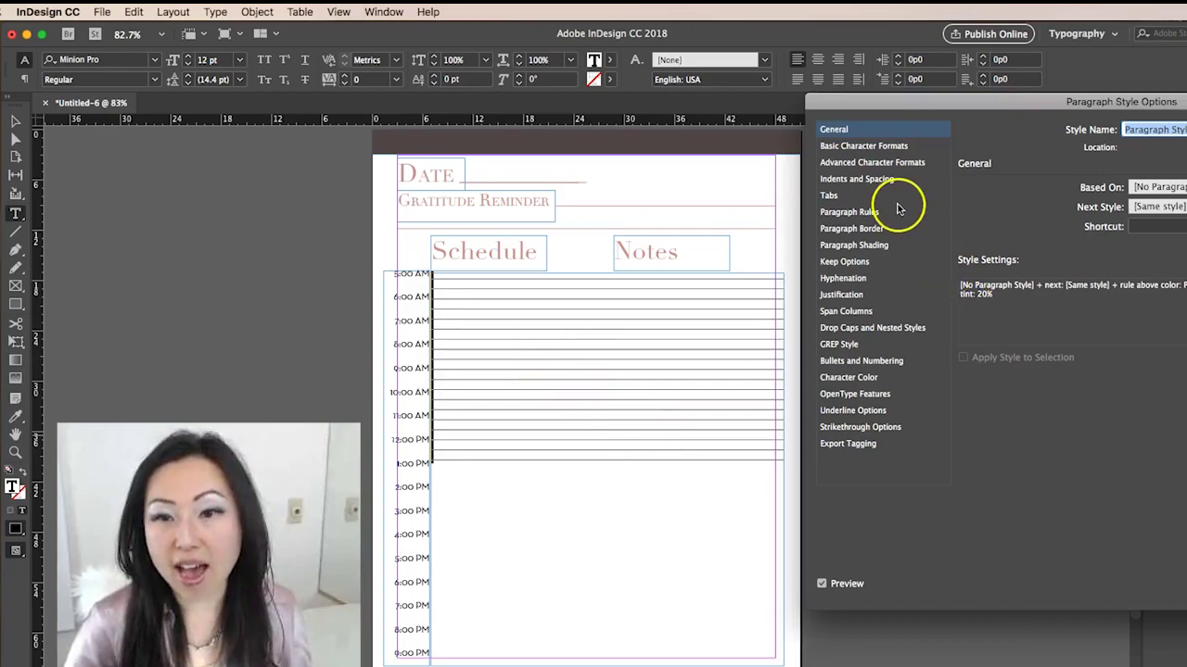
- Increase Paragraph Style 1's leading so its ruled lines approach the hour spacing
click(881, 148)
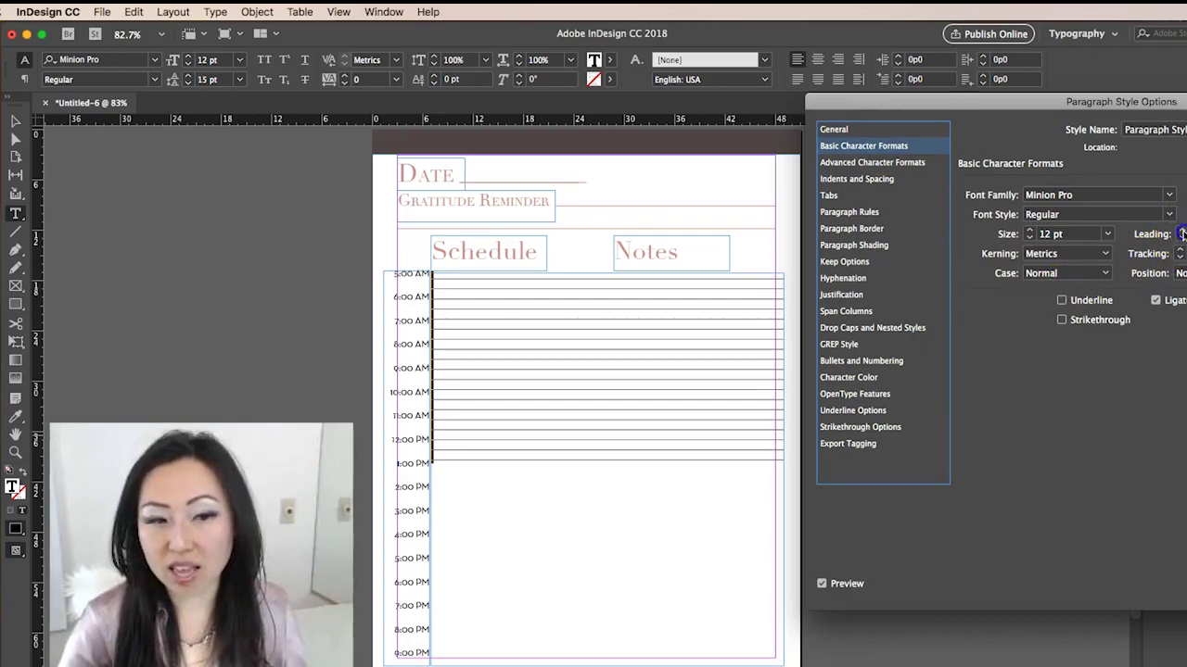
click(1181, 233)
click(1181, 233)
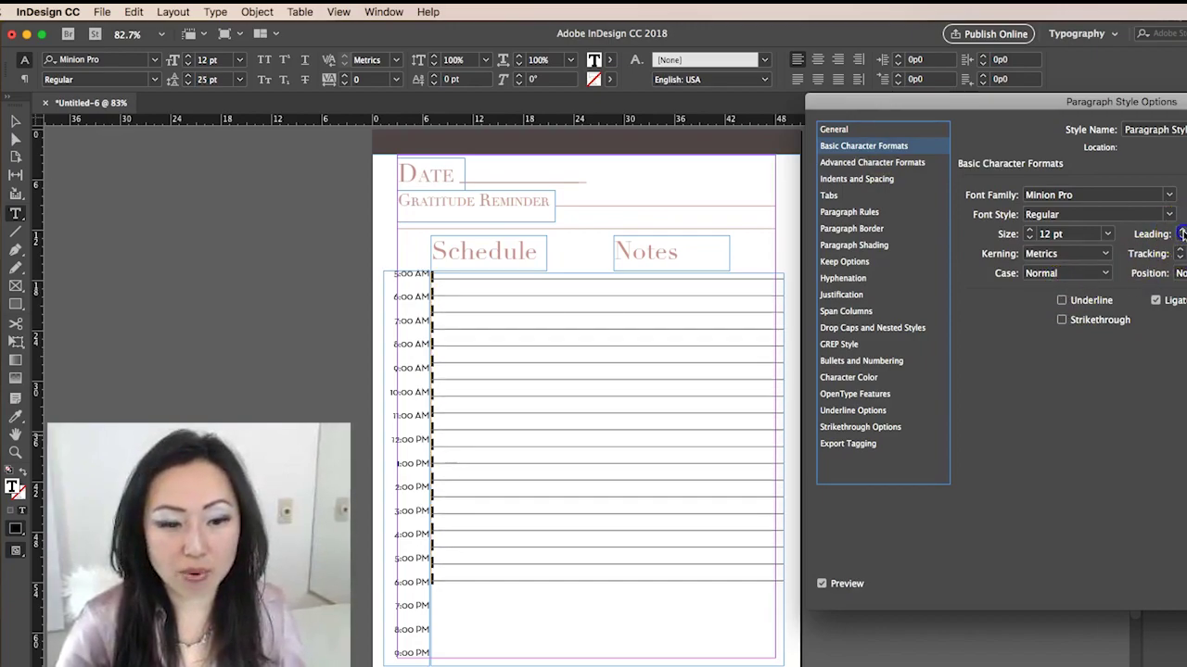
click(1182, 234)
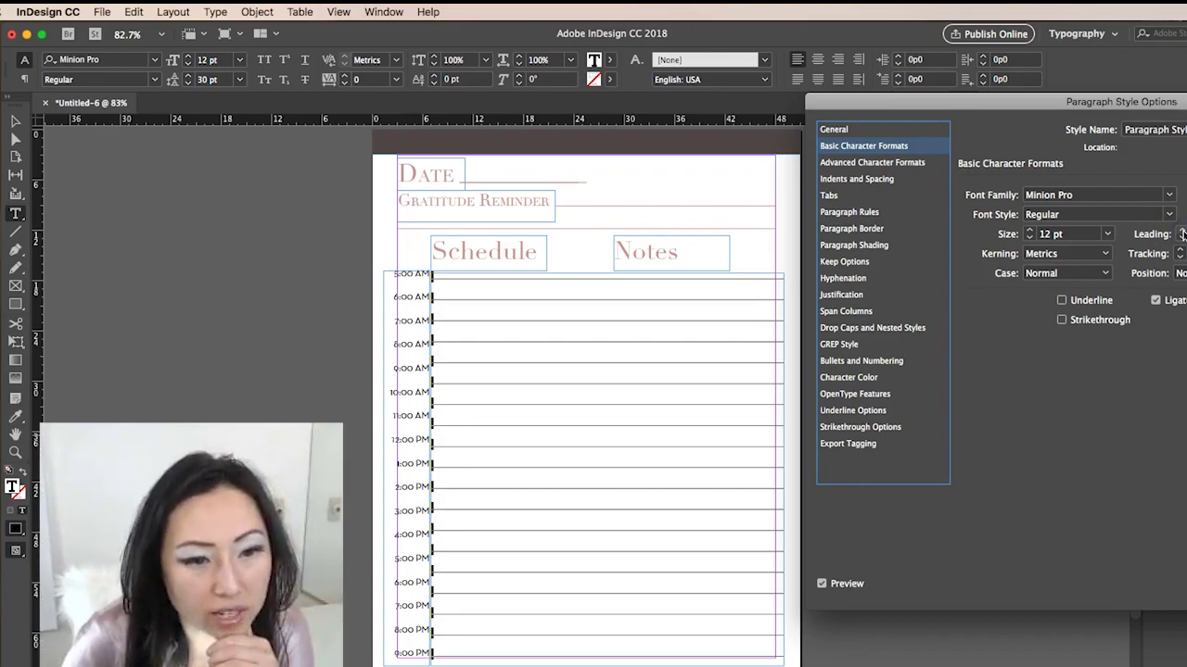
click(1182, 234)
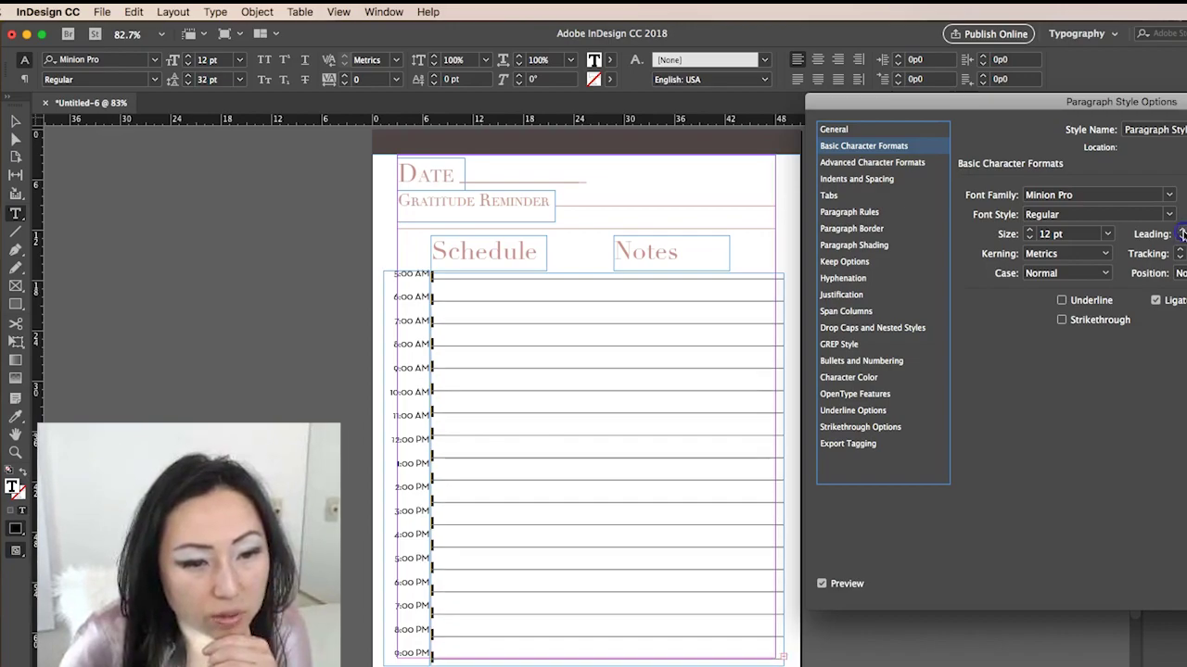
click(1181, 233)
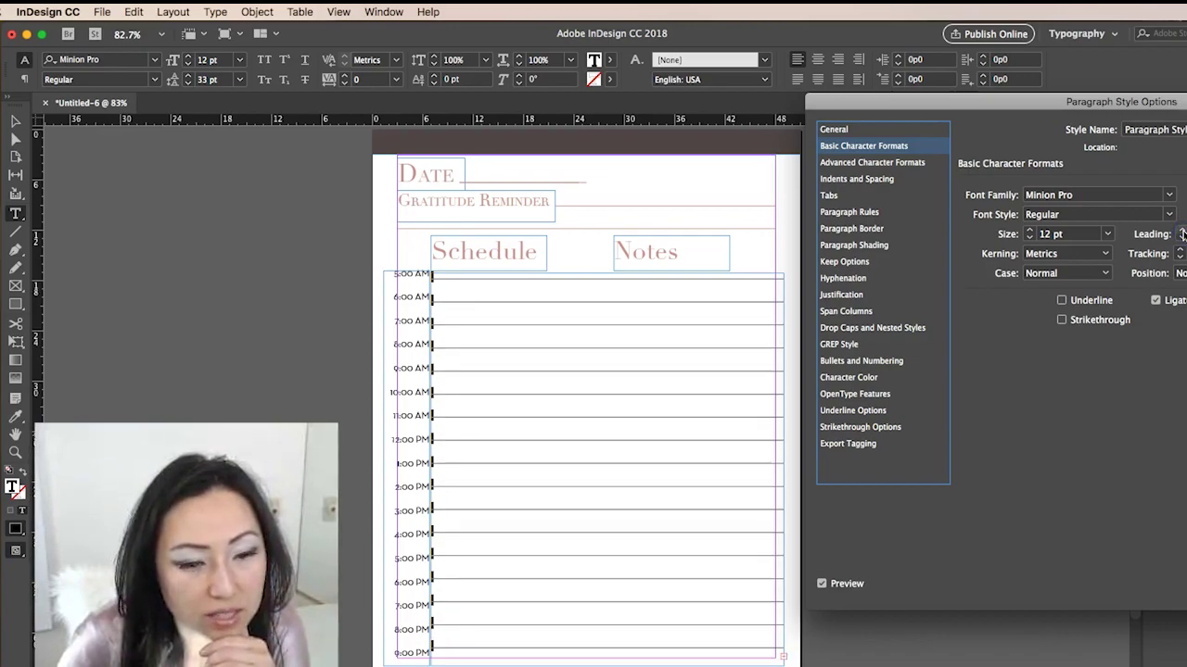
click(1182, 233)
click(1182, 233)
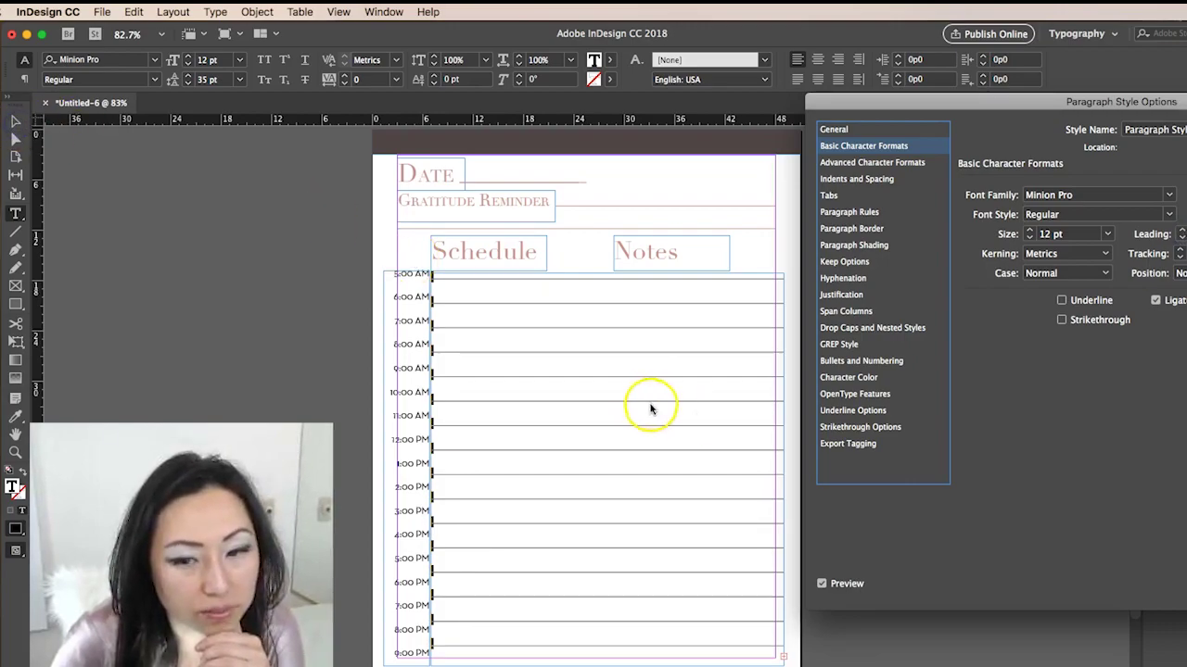
key(Return)
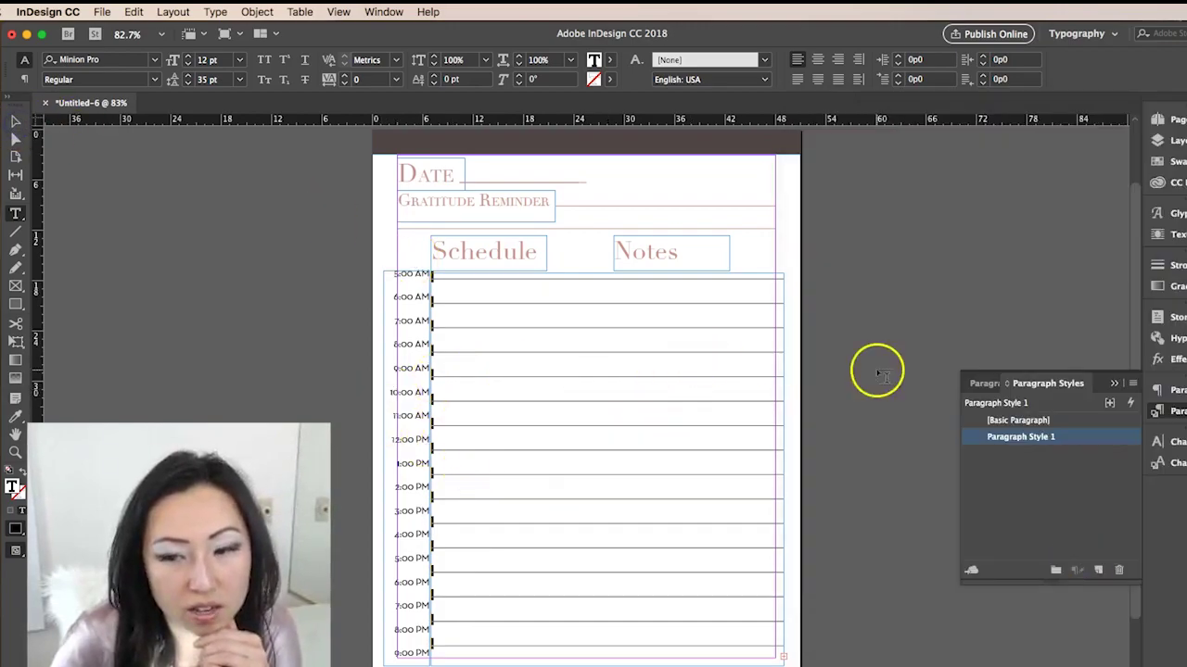
- Nudge the schedule rows frame one point right, previewing without guides
click(15, 121)
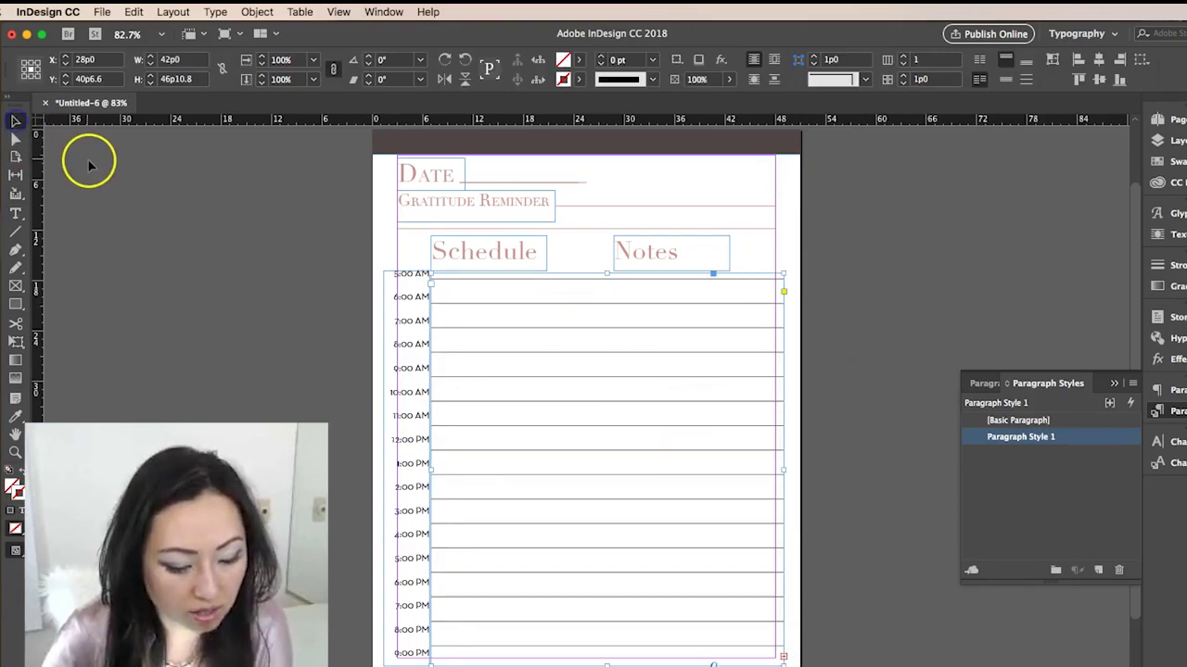
key(w)
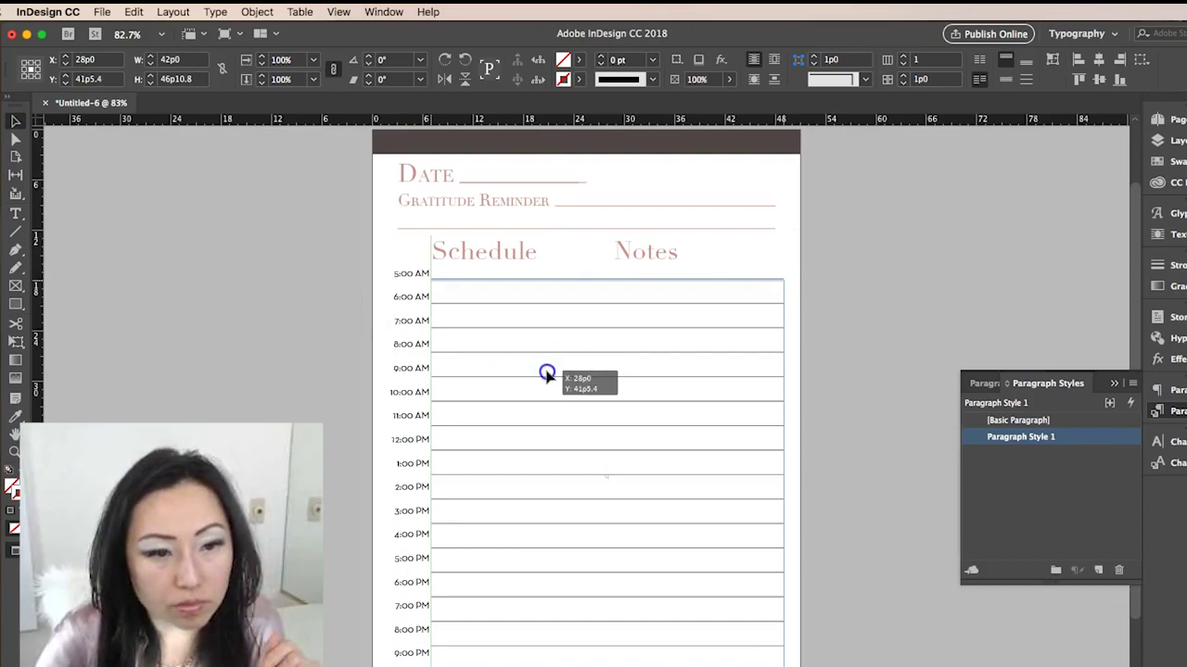
drag(547, 368, 547, 367)
key(ctrl+z)
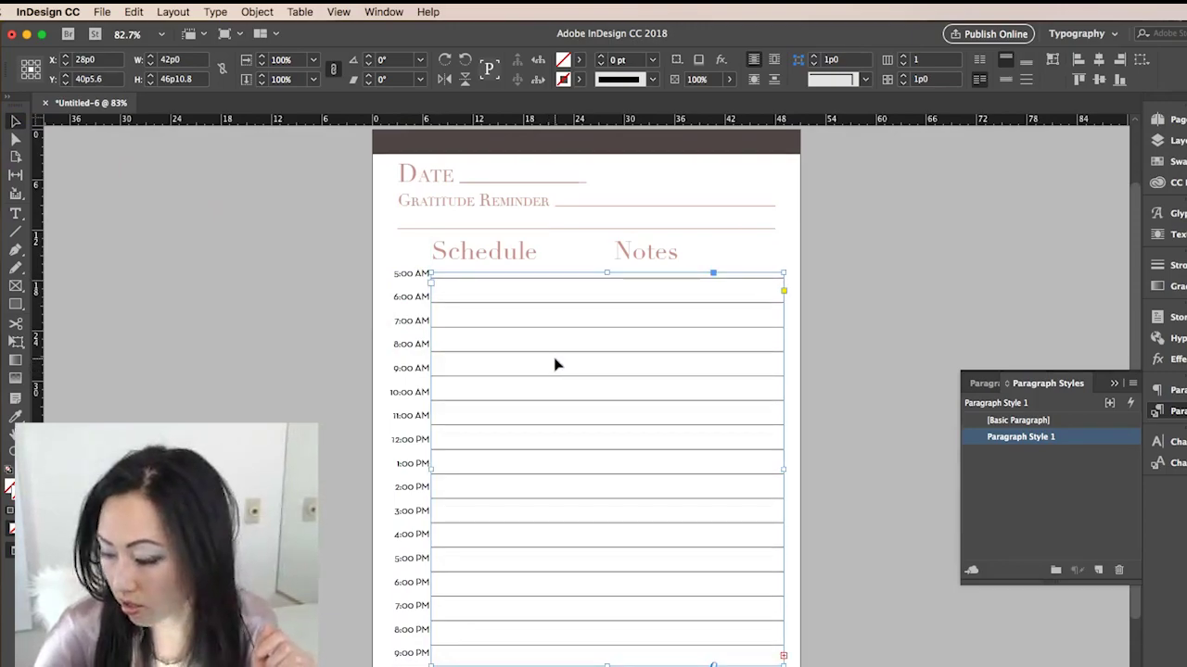
key(Right)
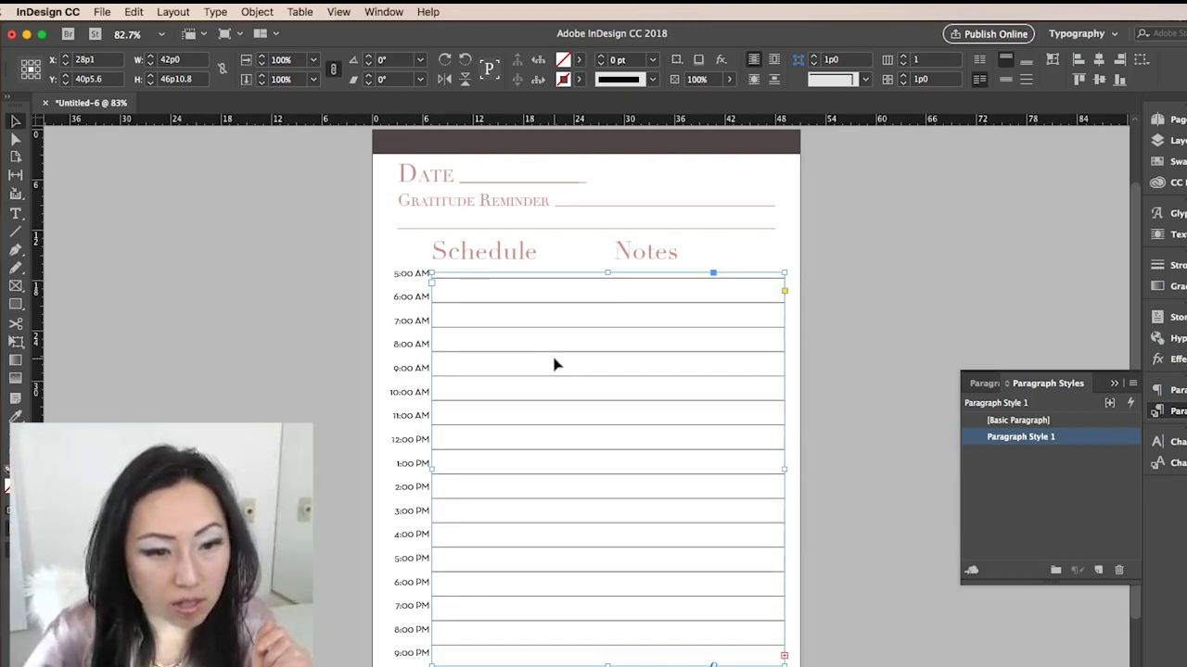
shift+click(426, 302)
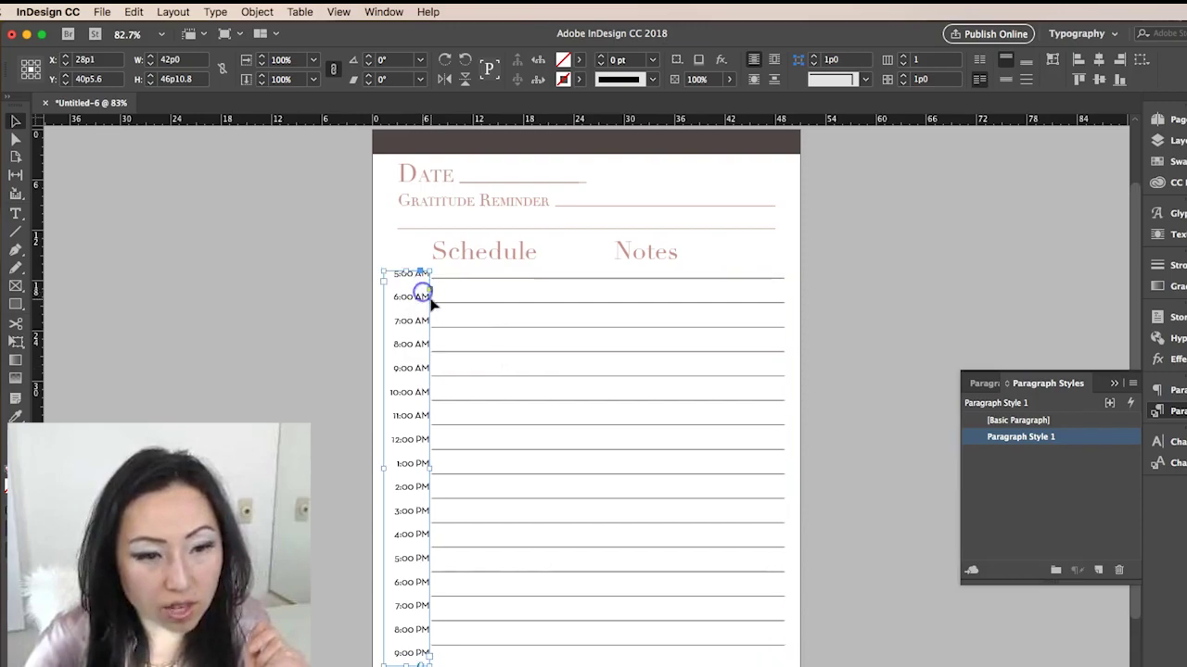
click(454, 302)
click(1054, 437)
- Reduce Paragraph Style 1's leading slightly to tighten the schedule rows
double_click(1054, 437)
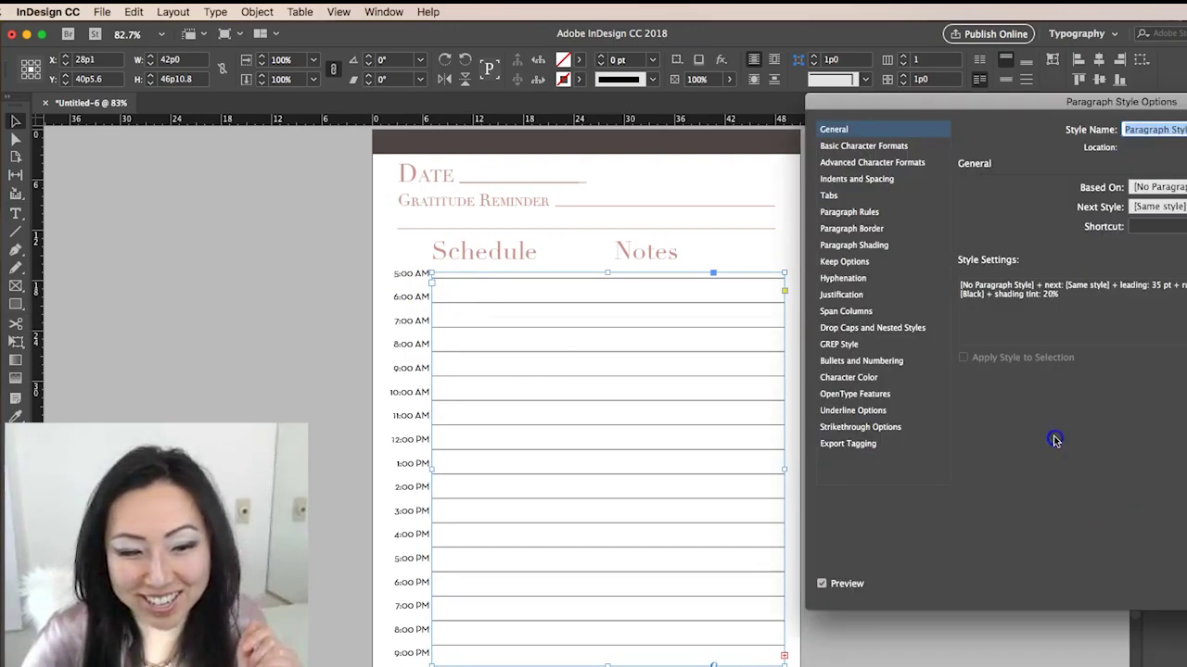
click(896, 148)
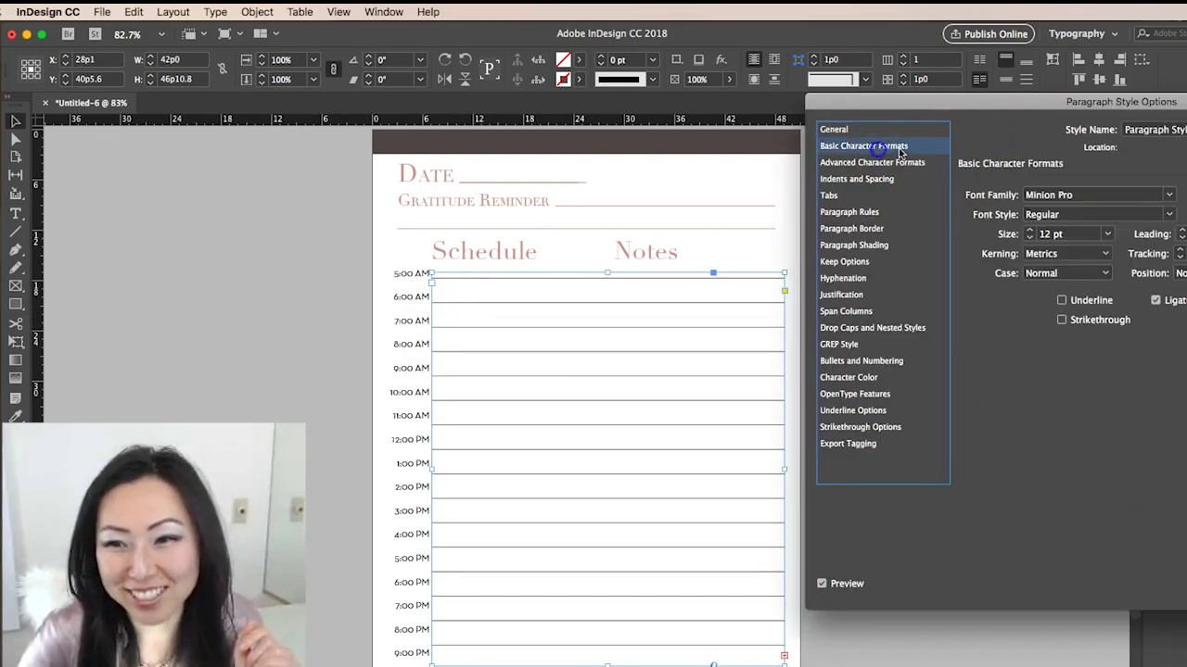
click(1182, 238)
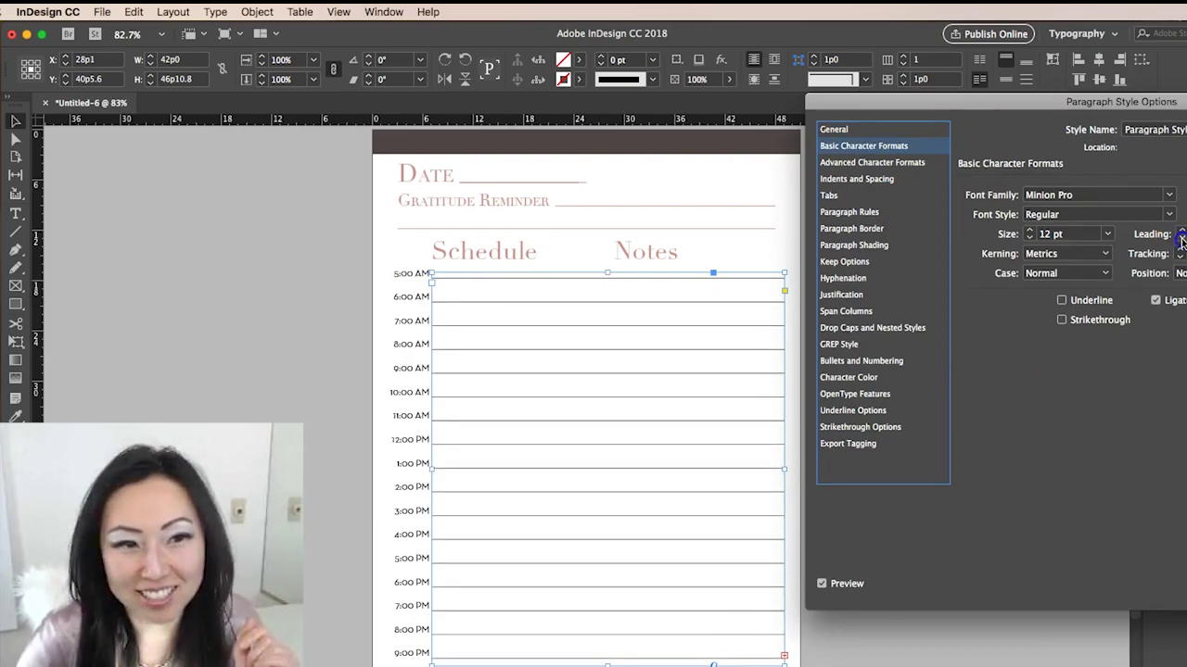
click(1182, 239)
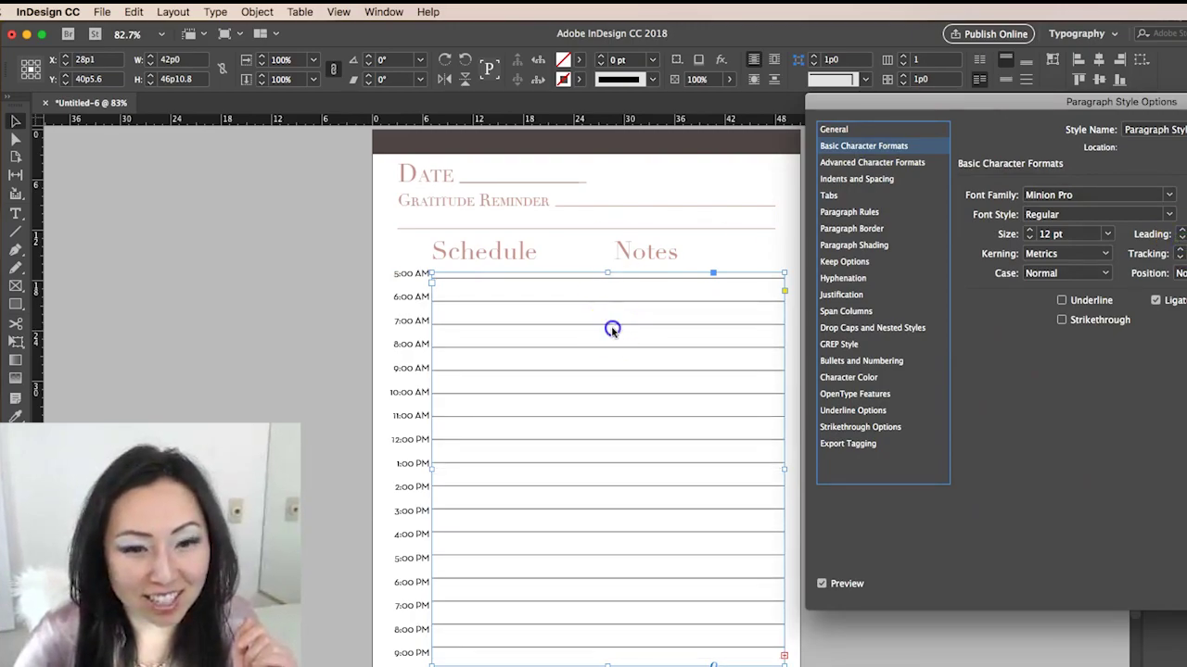
key(Return)
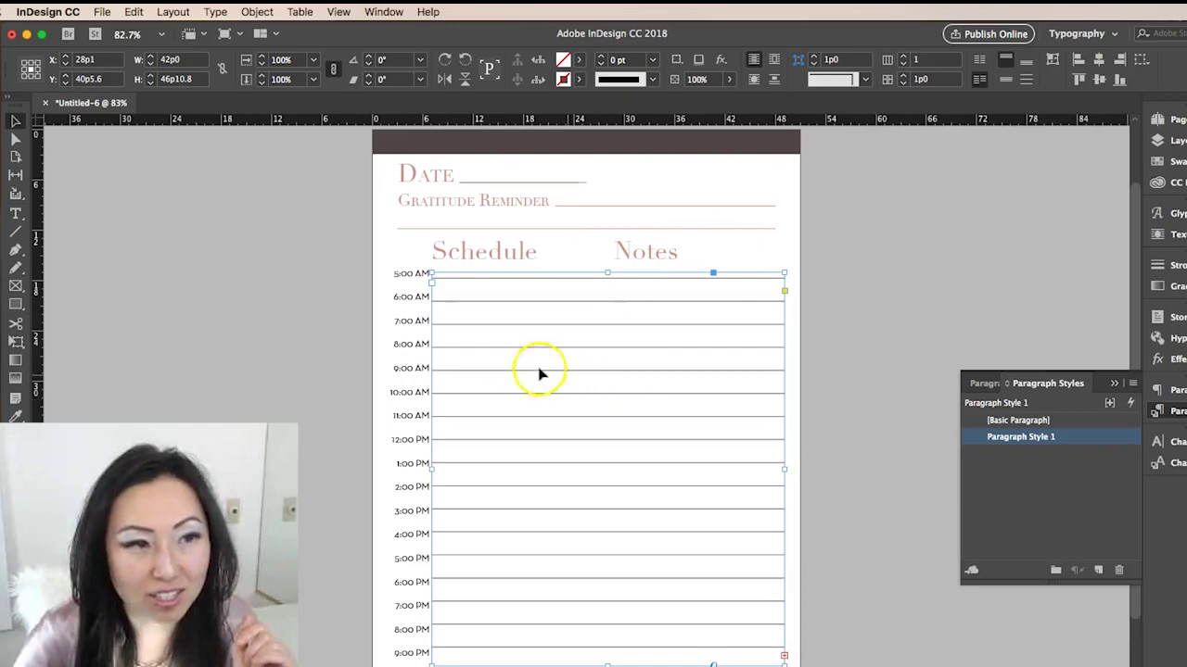
- Apply Paragraph Style 1 to every paragraph in the schedule rows frame
click(394, 279)
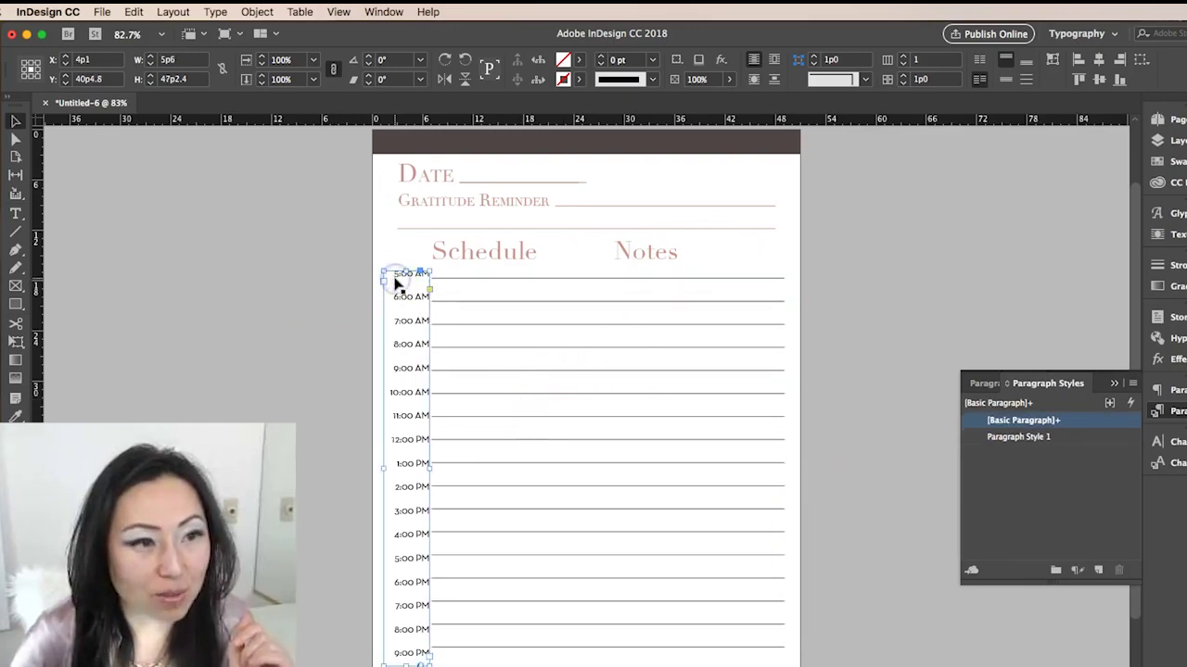
click(16, 213)
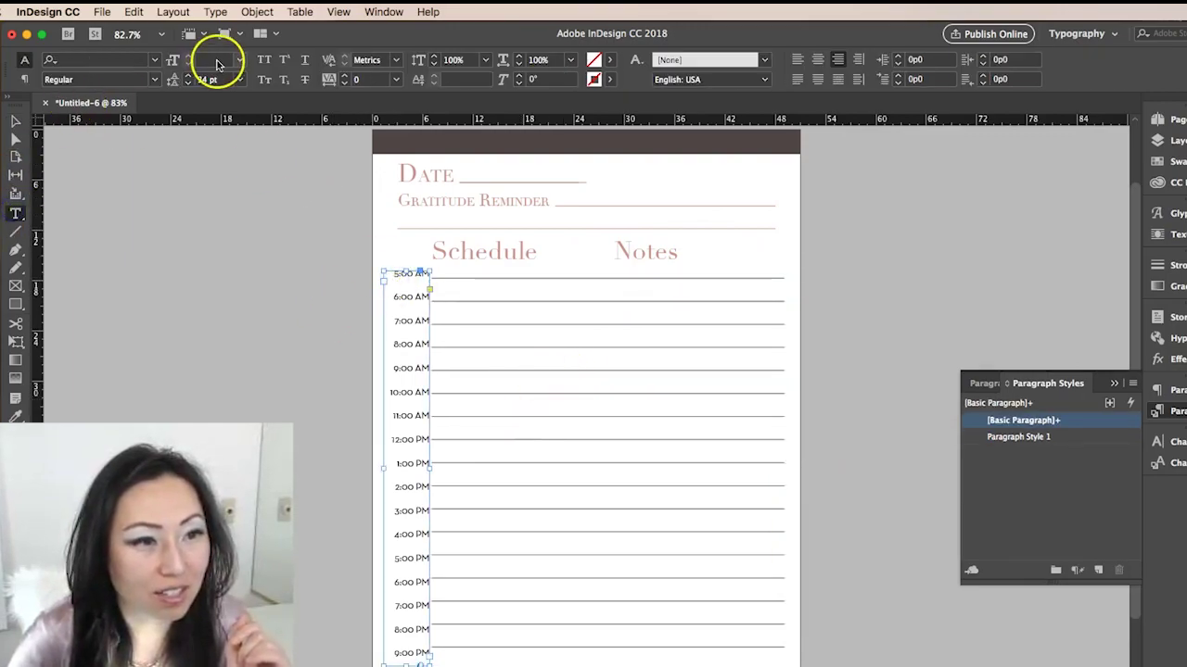
click(674, 464)
click(444, 279)
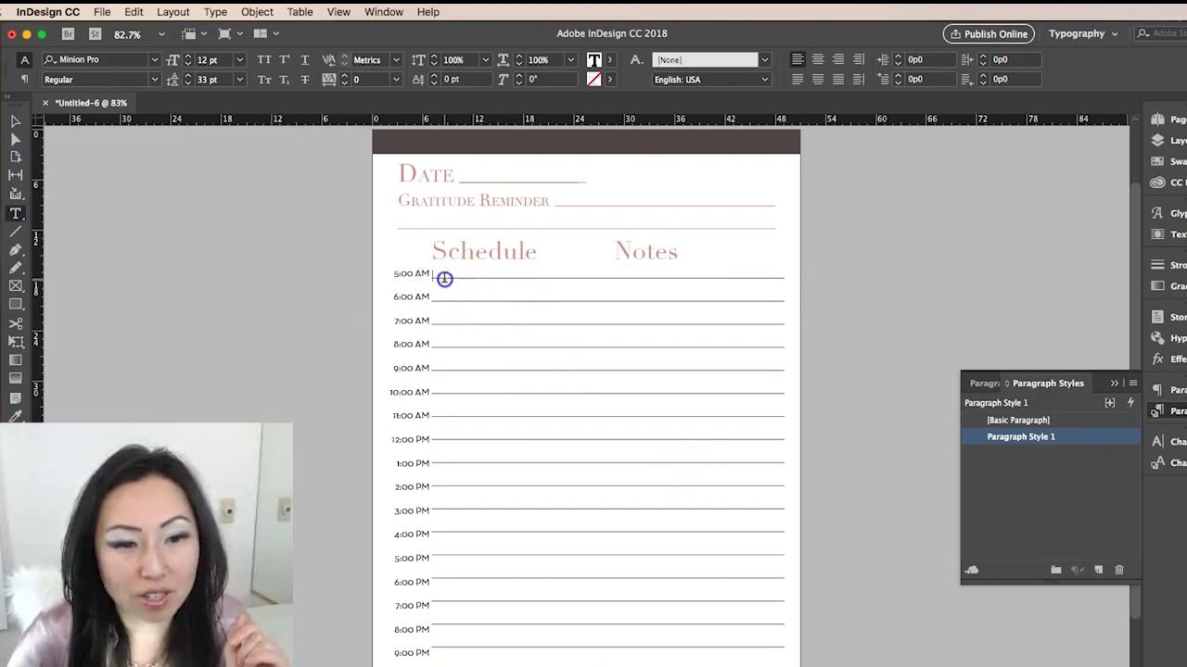
key(ctrl+a)
scroll(844, 601, down, 1)
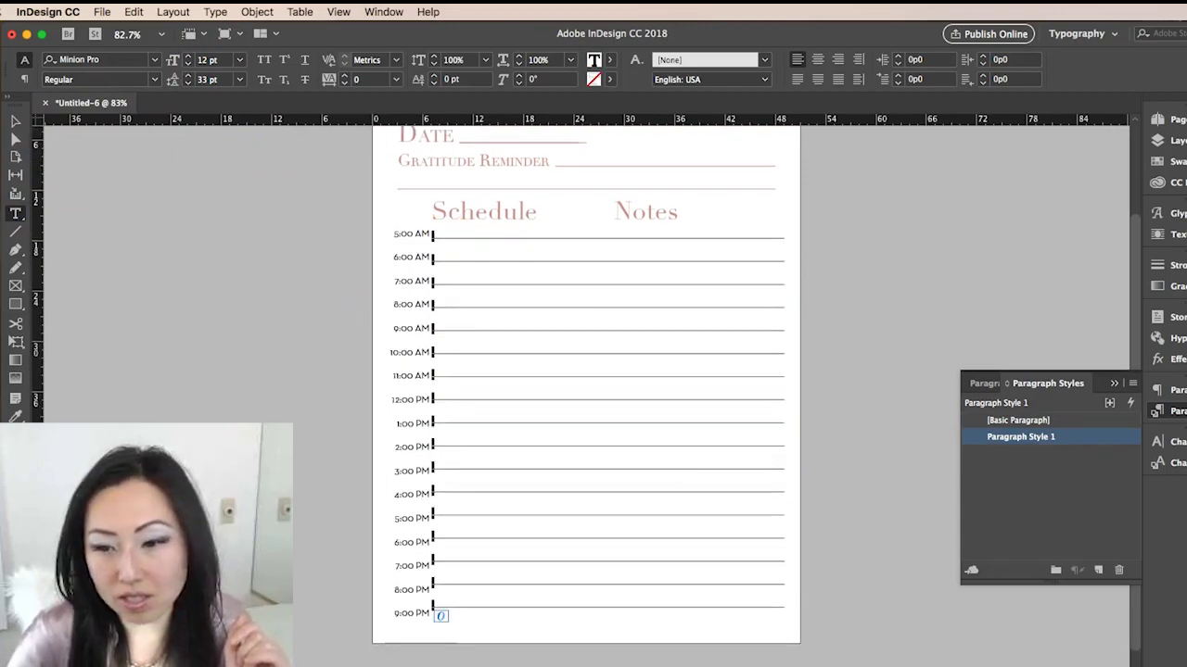
click(1040, 442)
double_click(1040, 442)
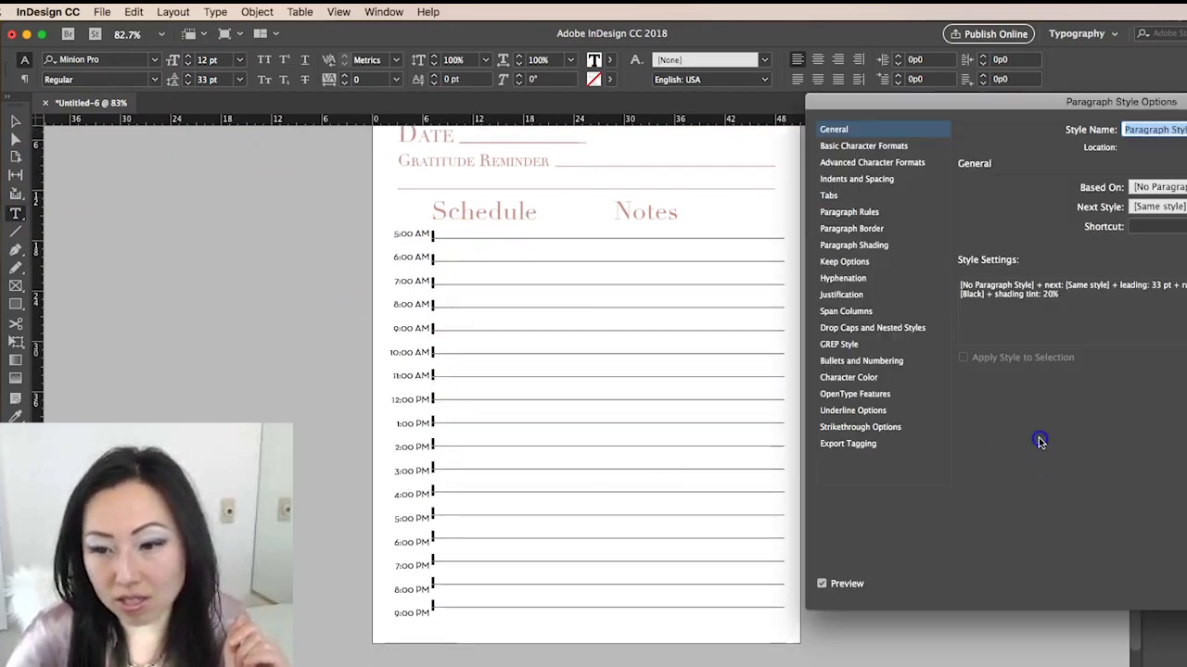
- Set Paragraph Style 1's font family to Didot
click(869, 149)
click(1168, 195)
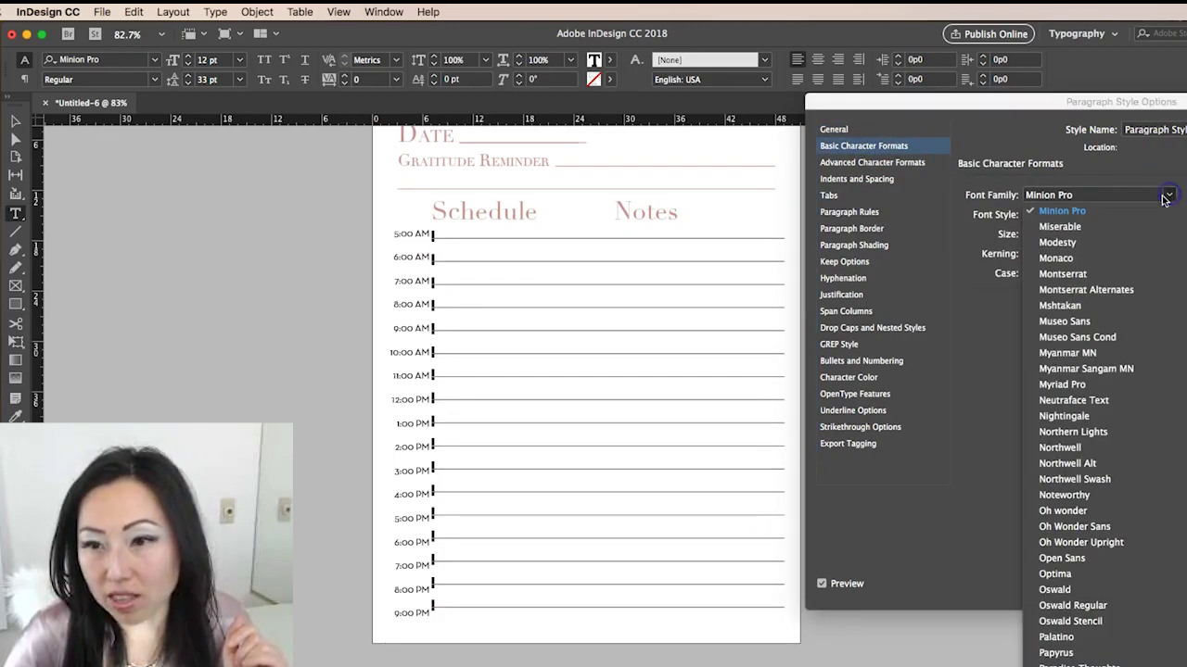
click(1060, 227)
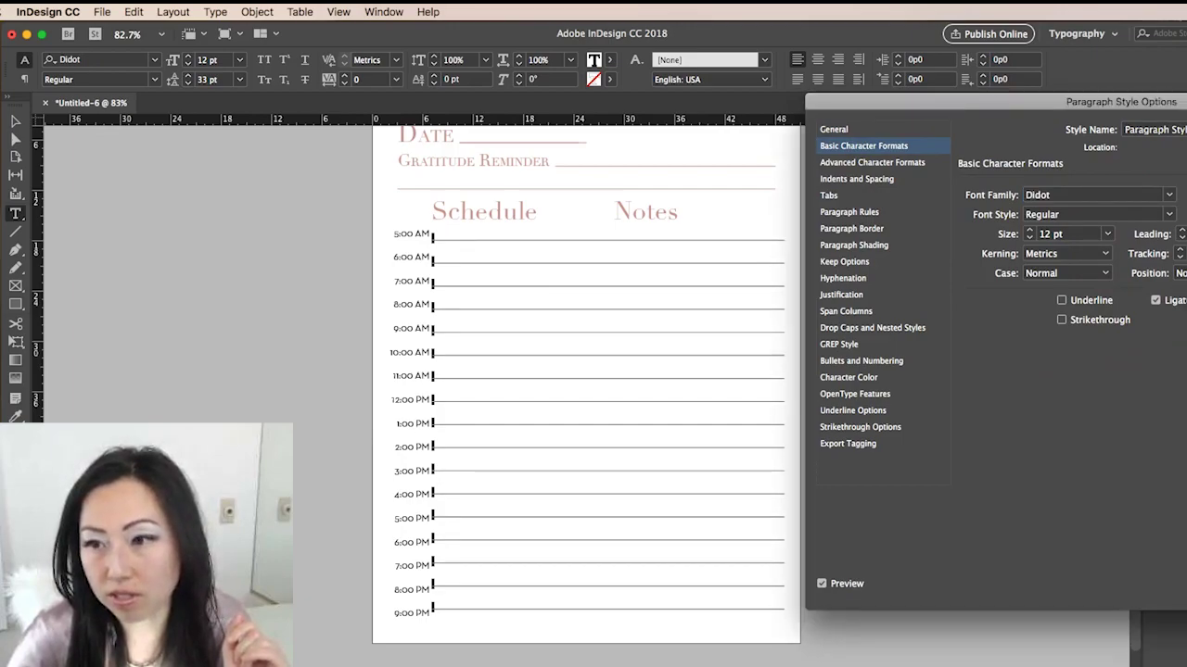
key(Return)
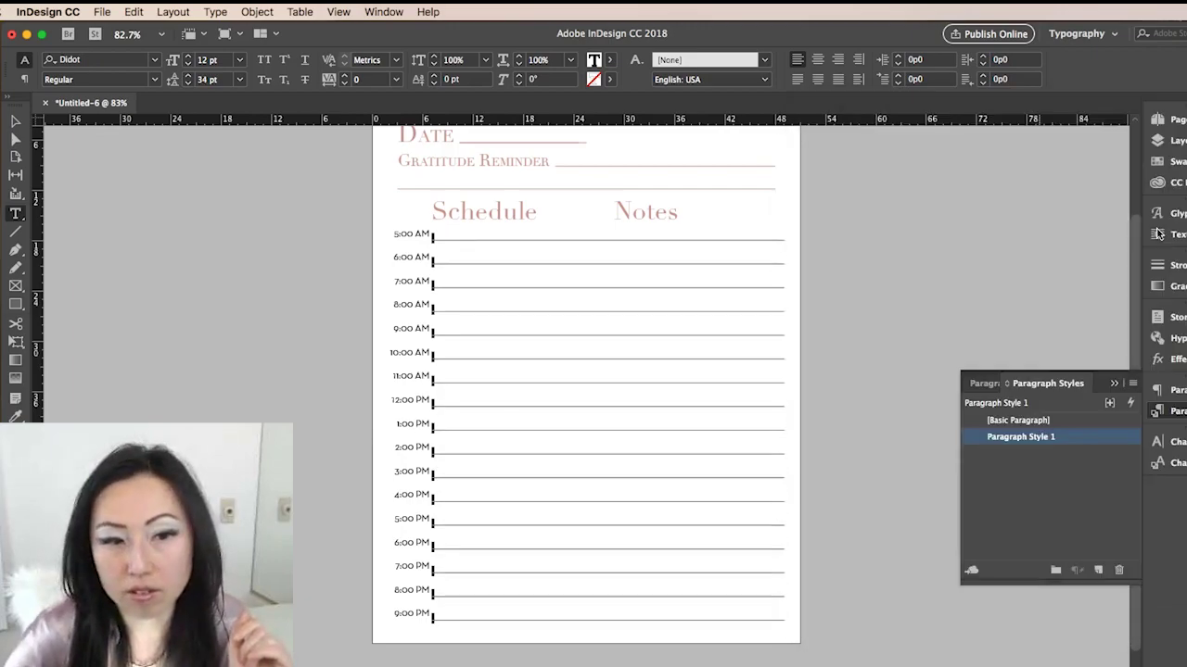
click(331, 239)
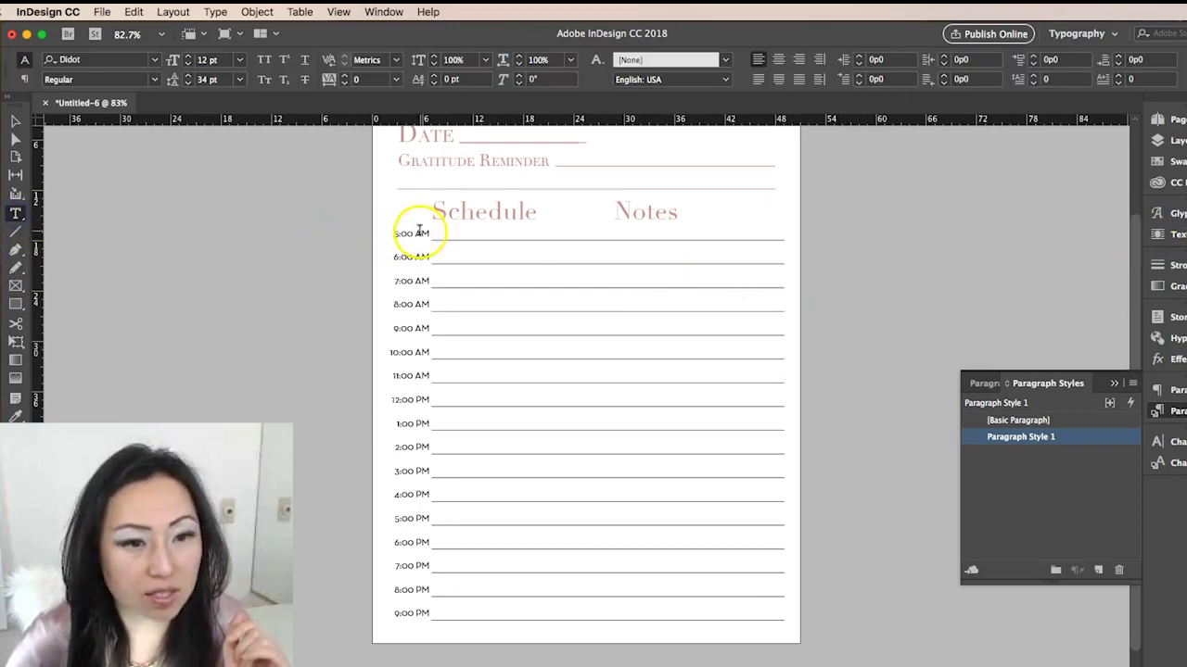
- Apply Paragraph Style 1 to 5:00 AM and redefine it as Neutraface Text Book 14 pt
drag(423, 233, 389, 231)
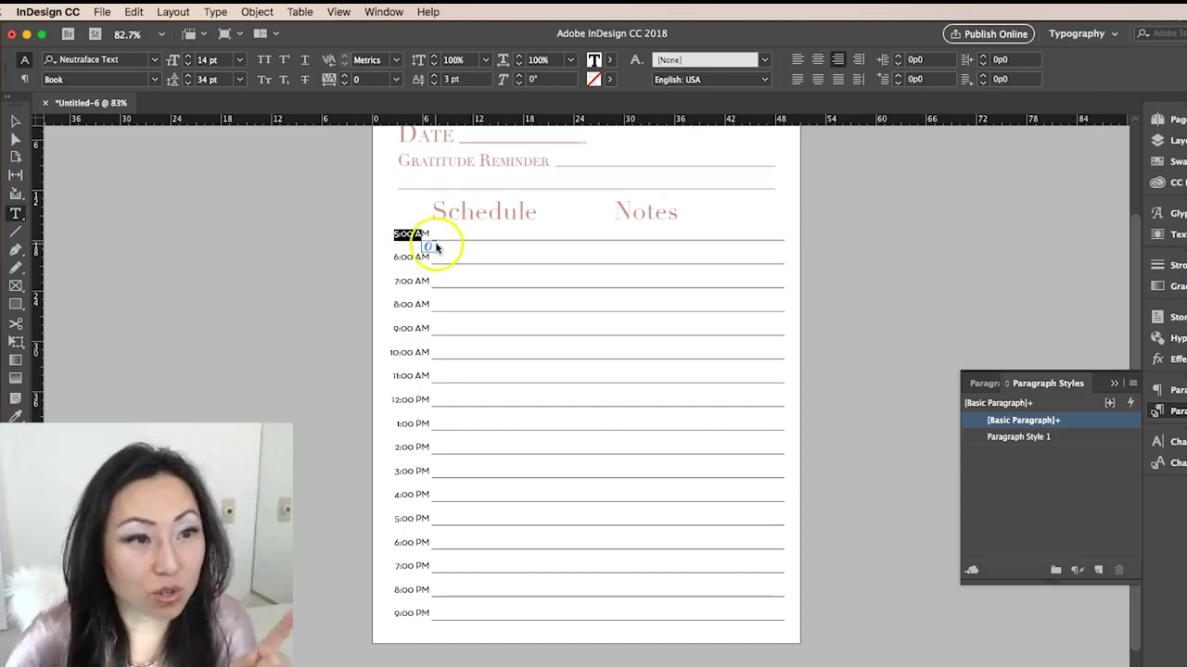
double_click(1038, 437)
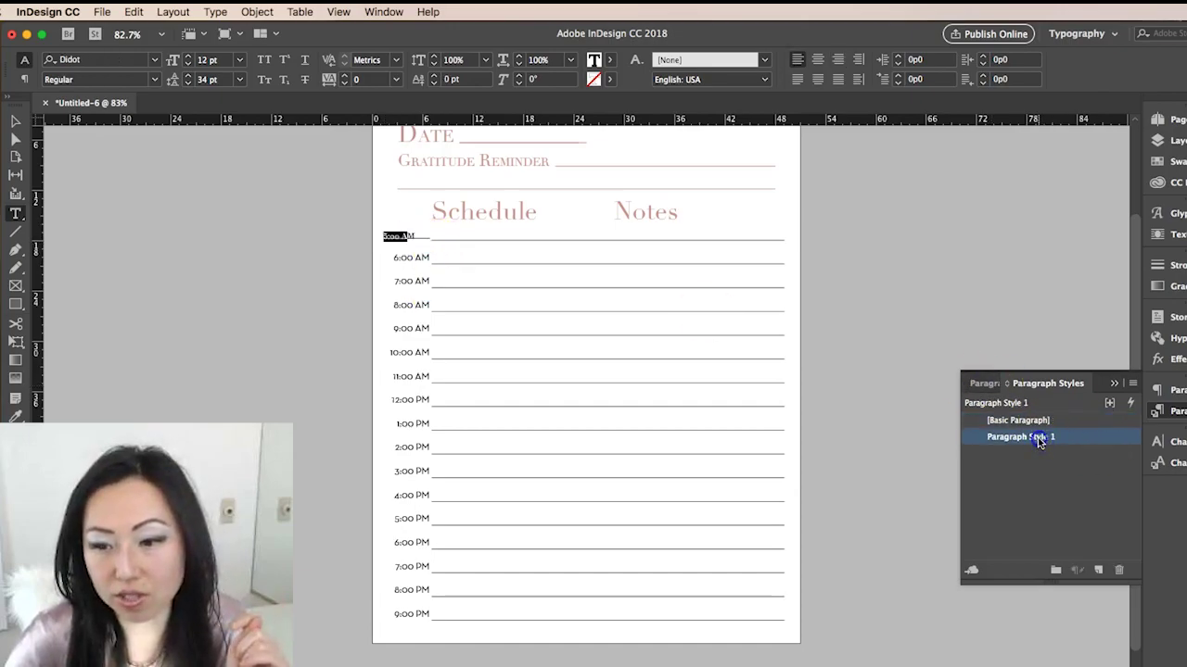
click(871, 147)
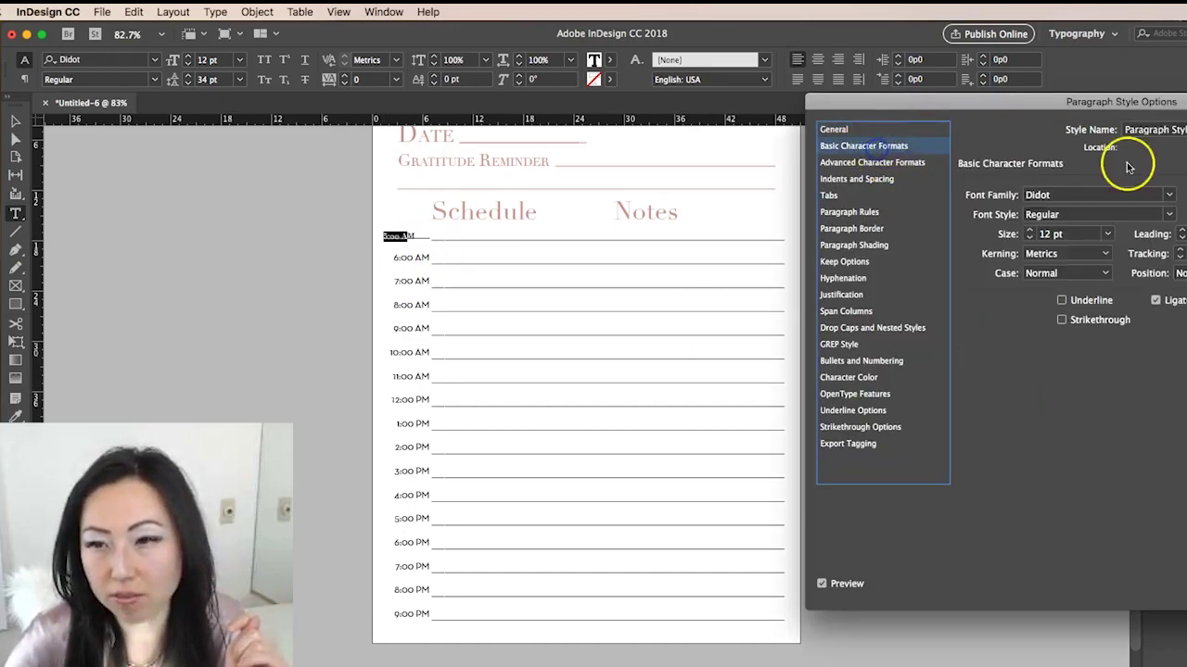
click(1168, 195)
click(1112, 227)
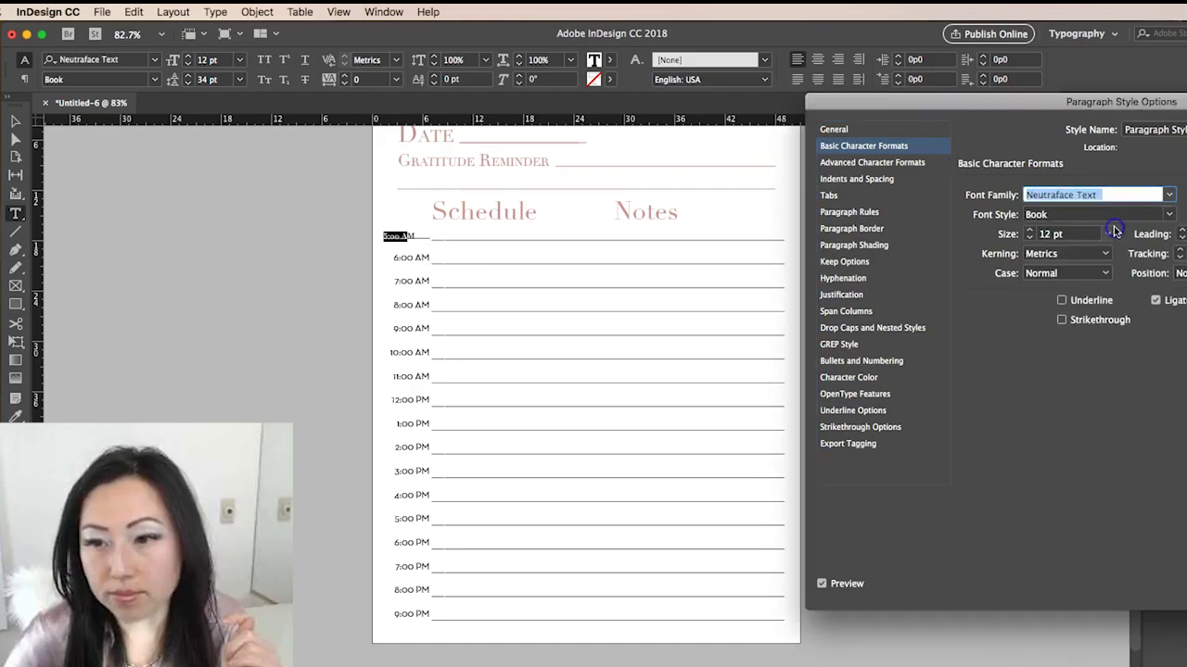
click(1106, 234)
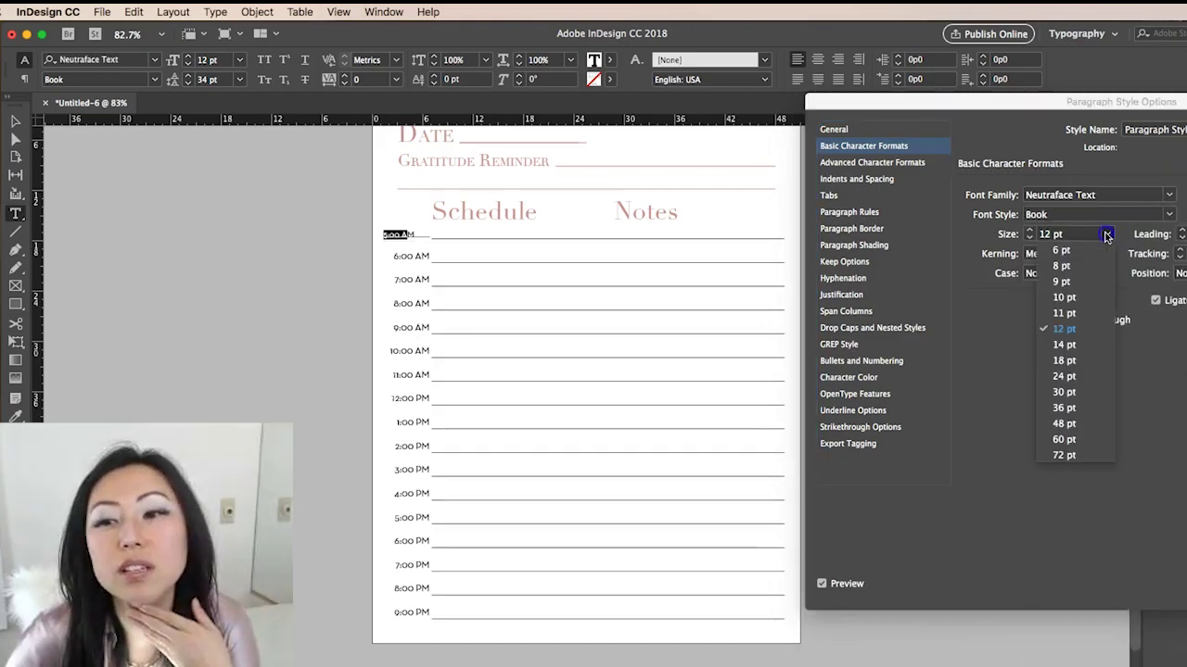
click(1066, 346)
key(Return)
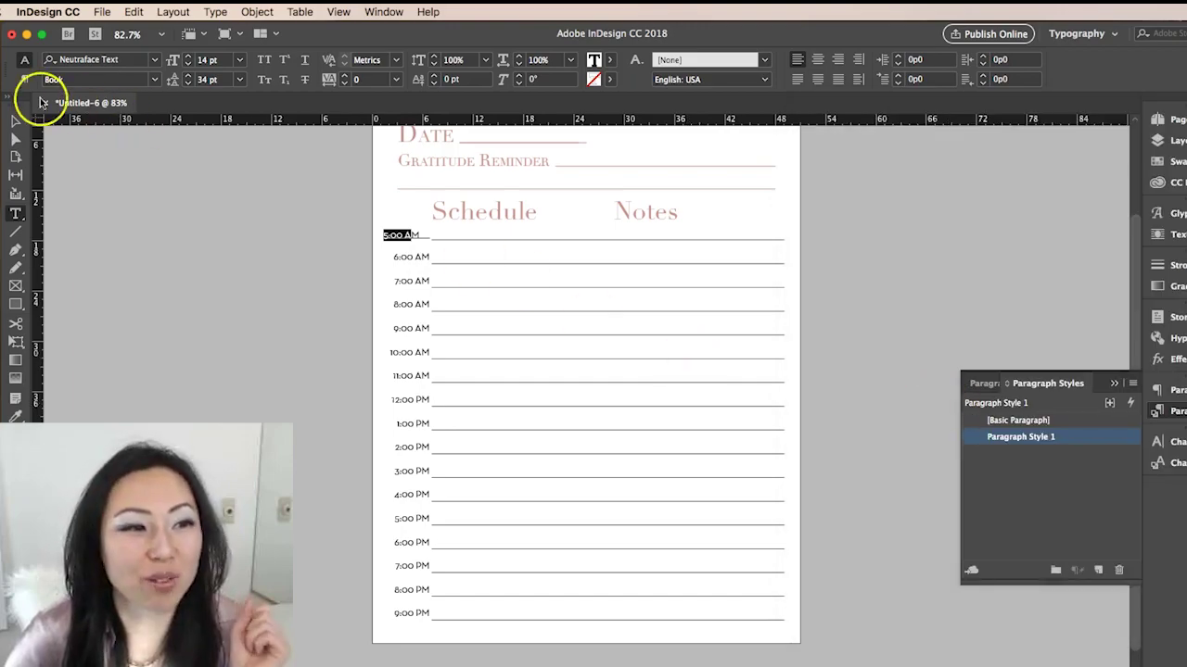
- Move the schedule rows frame slightly on the page
click(14, 127)
click(469, 259)
drag(522, 288, 527, 289)
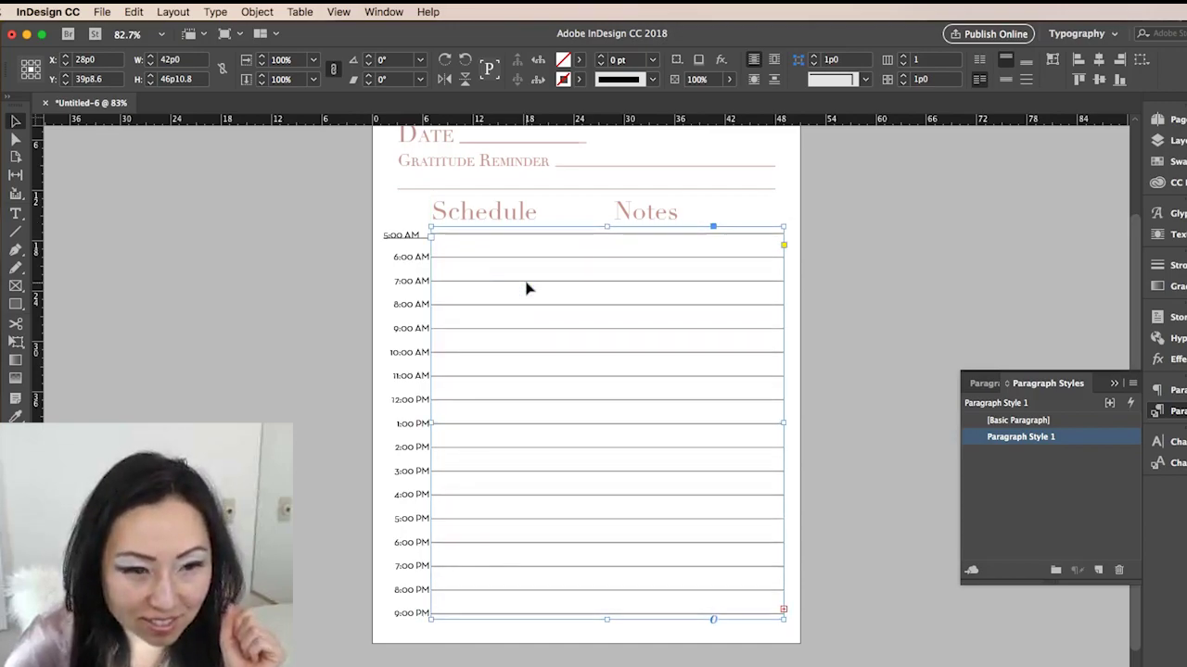
- Nudge the schedule rows down and apply Basic Paragraph style to the 5:00 AM label
key(Down)
key(Down)
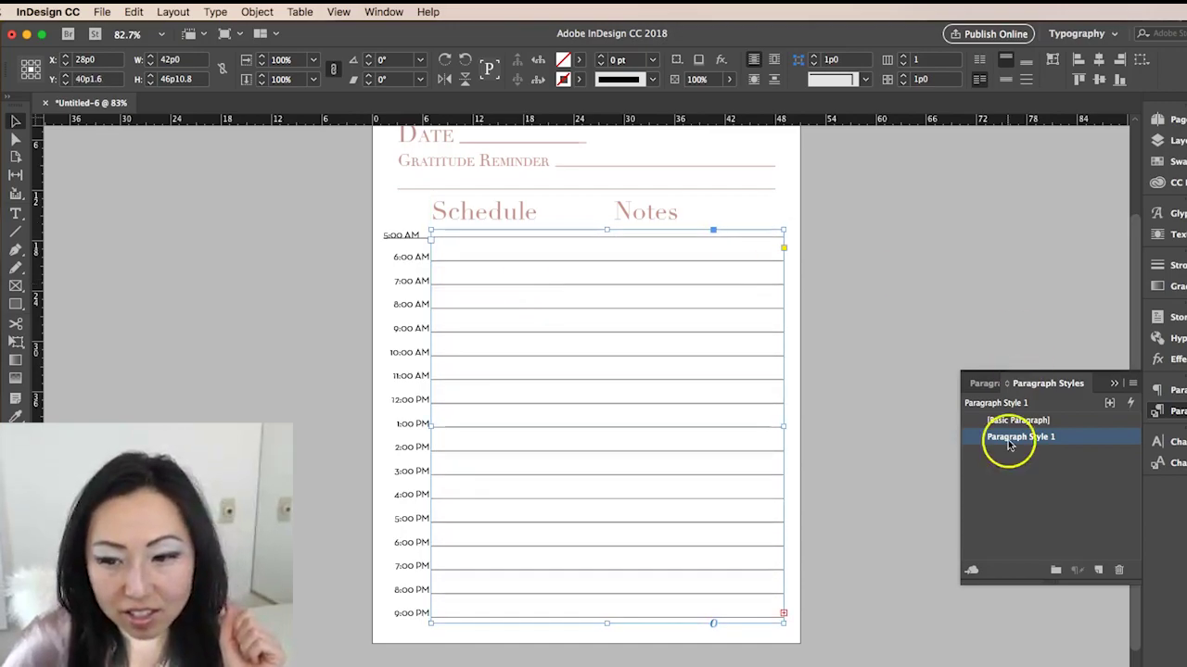
double_click(394, 235)
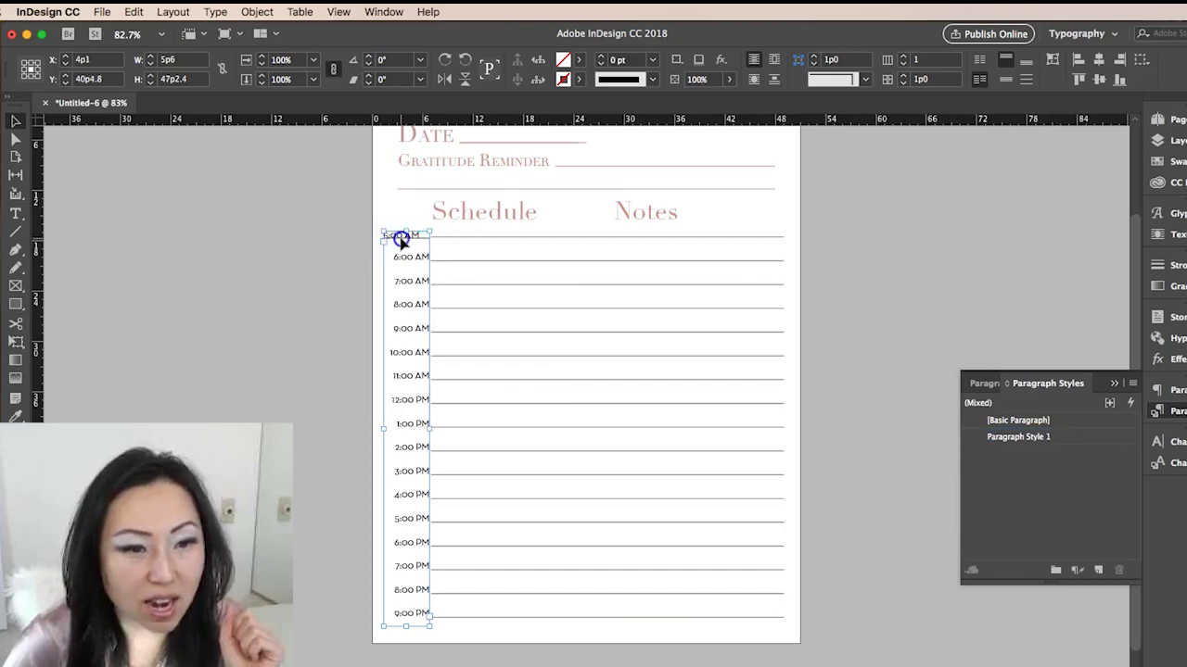
drag(428, 234, 360, 235)
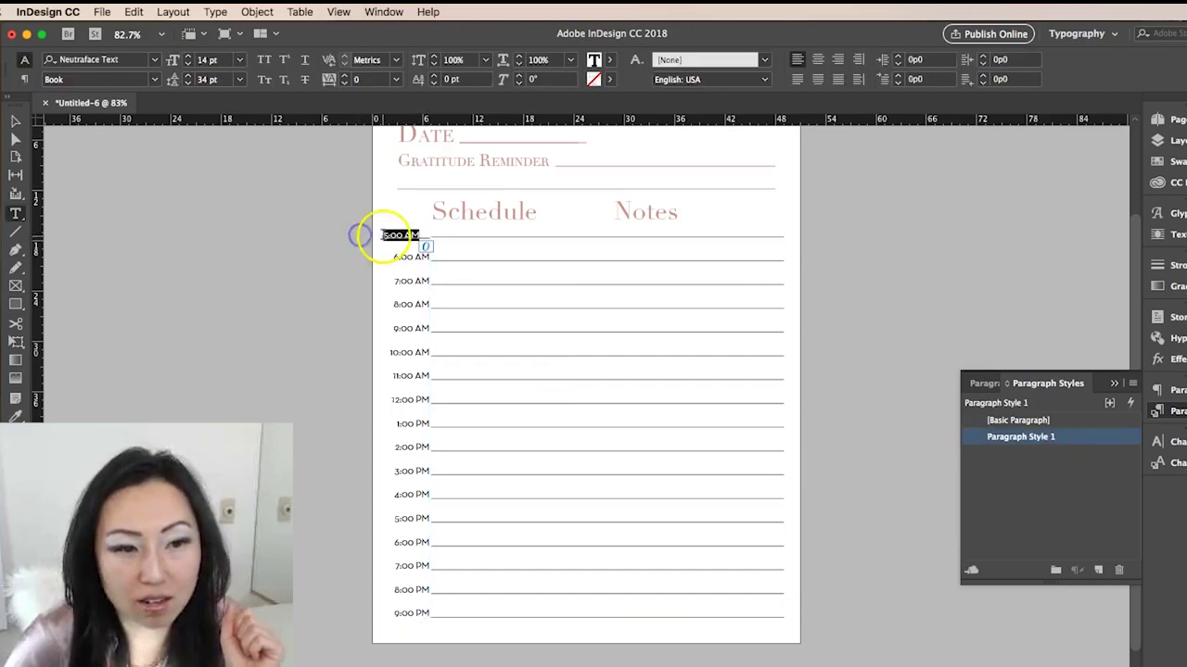
click(384, 235)
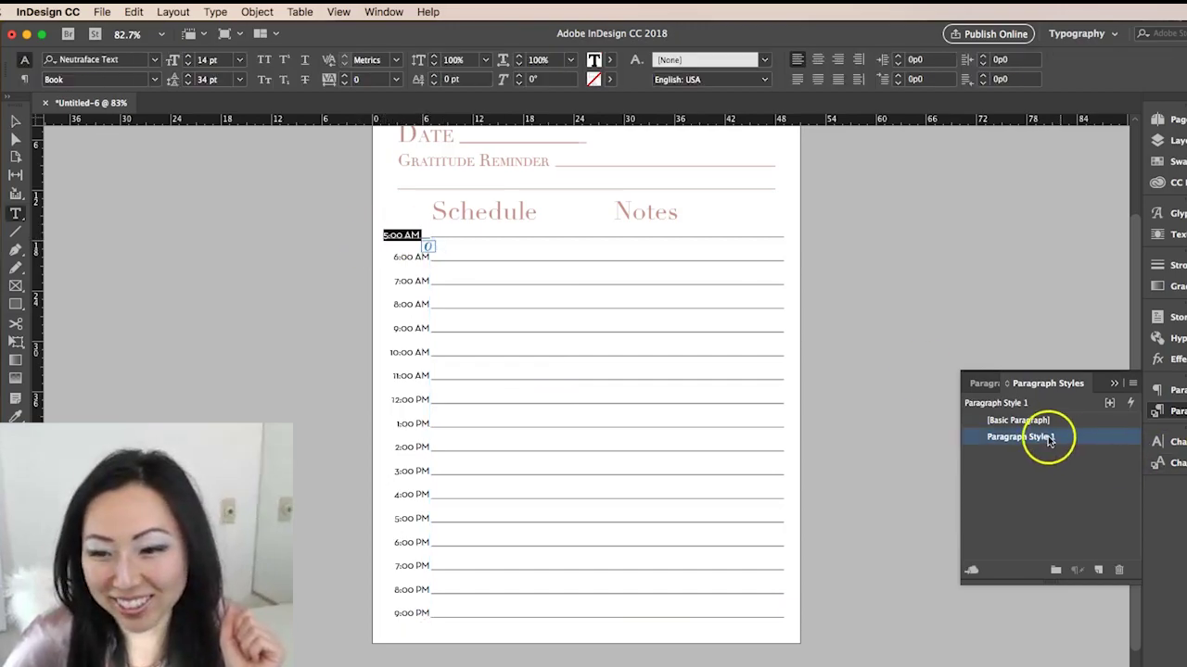
click(1018, 420)
click(641, 248)
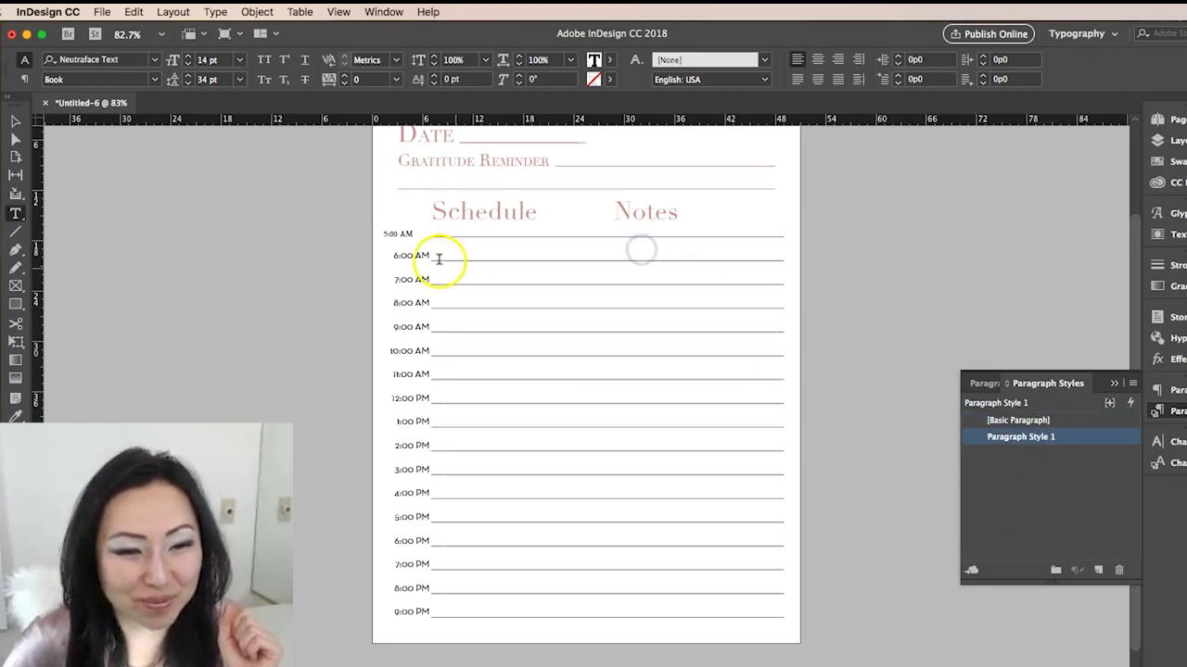
- Make the 5:00 AM label Neutraface Text 14 pt, right-aligned
drag(437, 257, 324, 221)
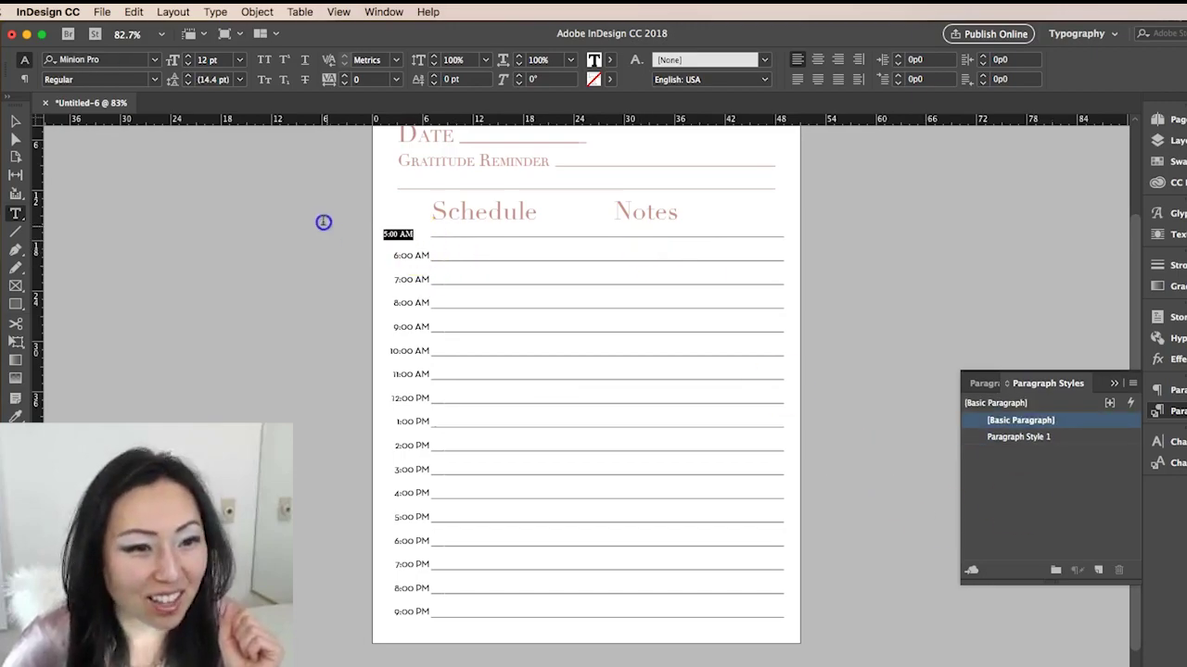
click(153, 59)
click(138, 101)
click(223, 64)
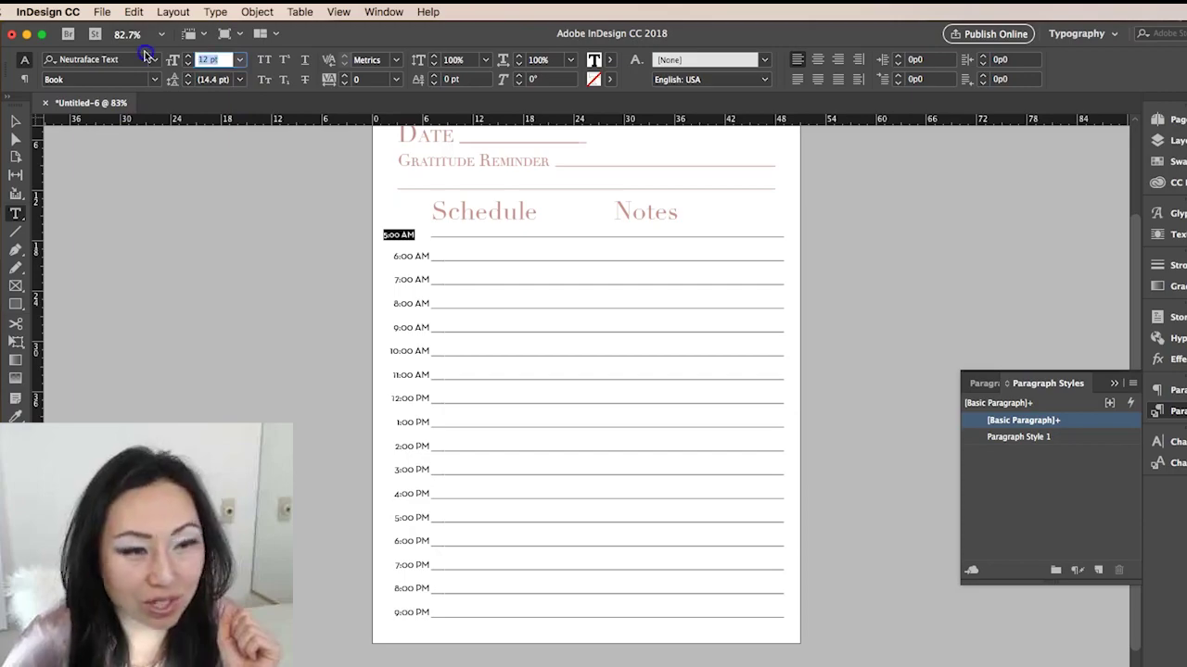
text(14)
key(Return)
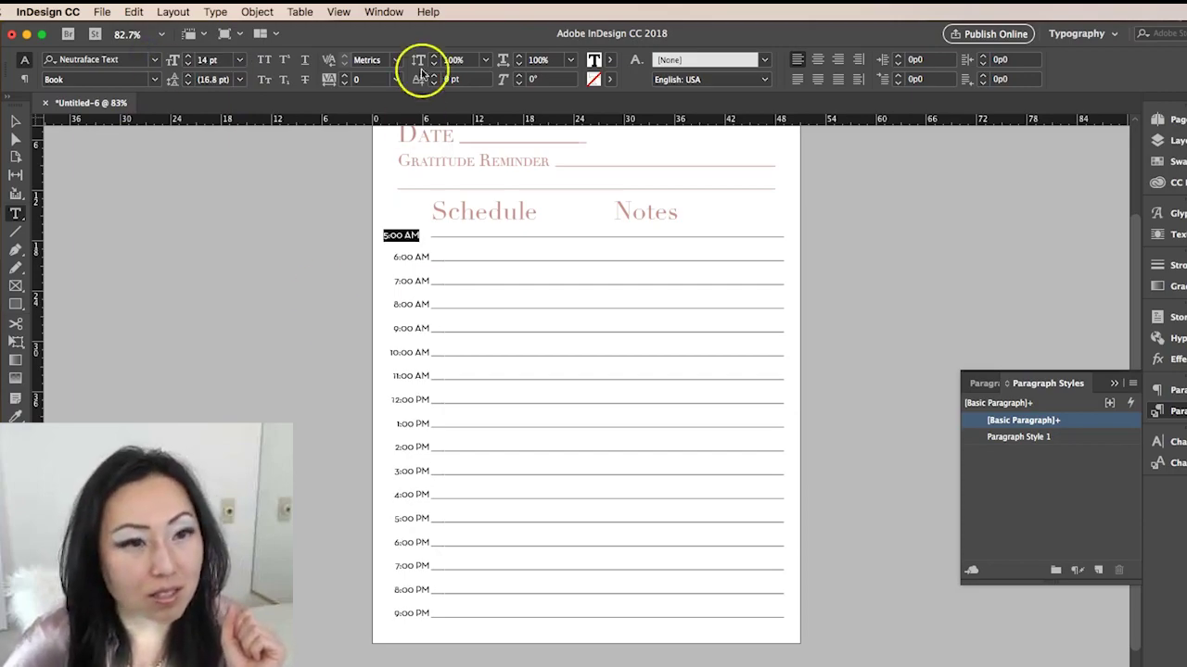
click(837, 60)
- Nudge the ruled schedule lines frame slightly so its rules sit beneath each hour
click(16, 121)
click(660, 300)
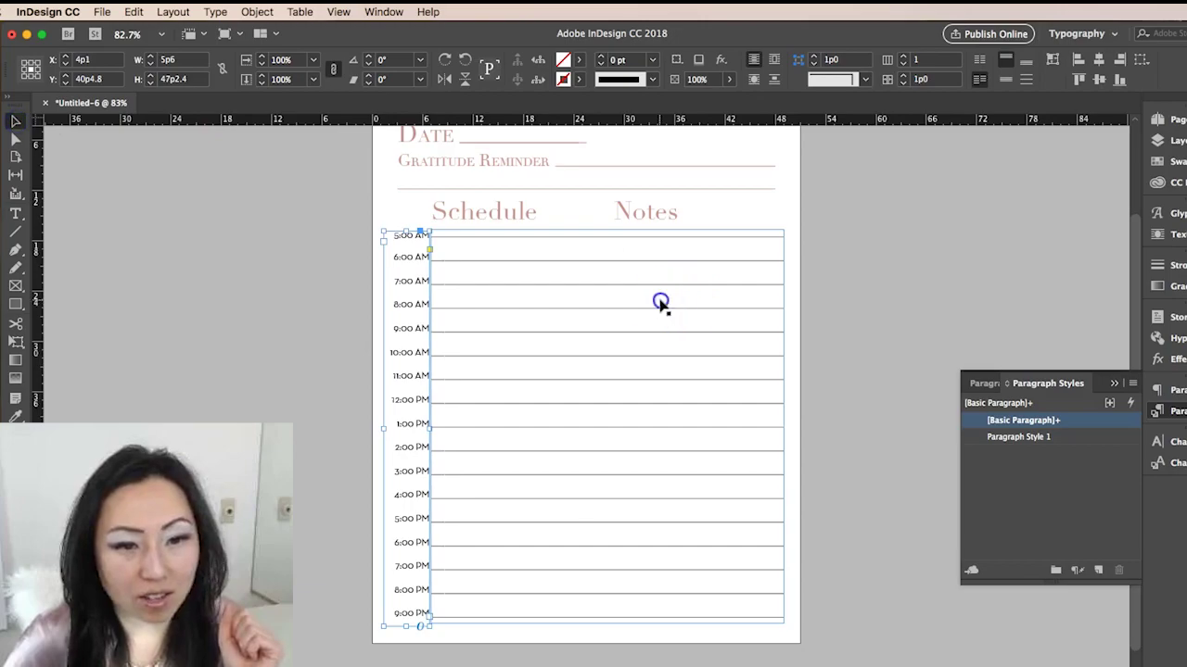
click(906, 415)
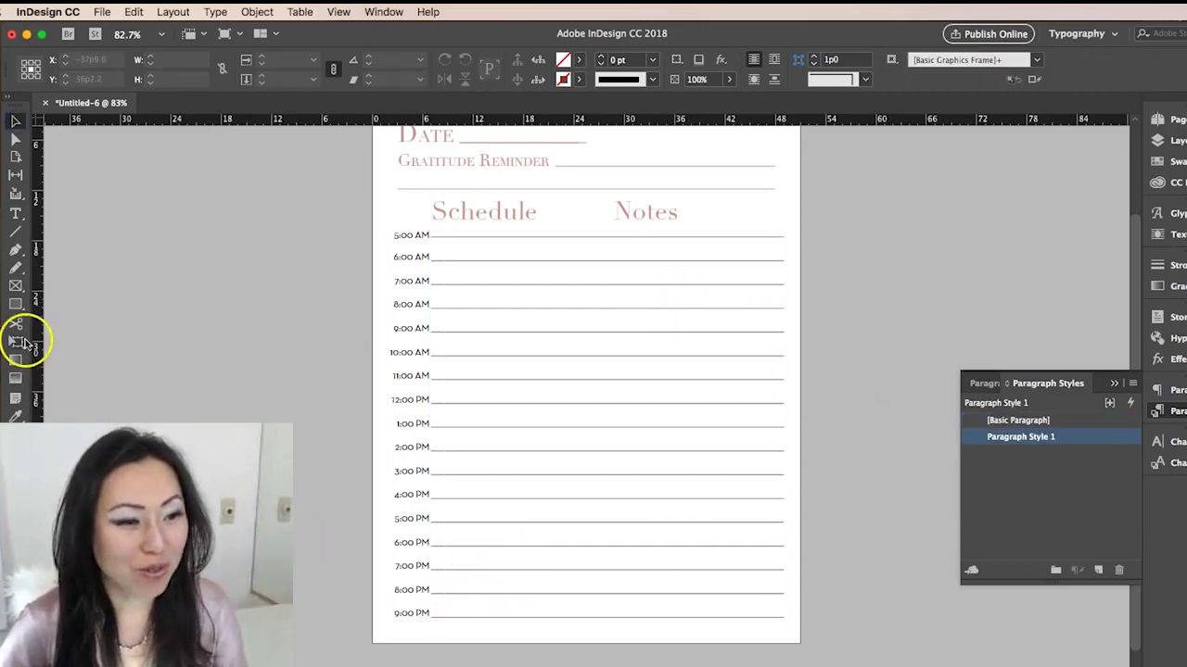
click(15, 214)
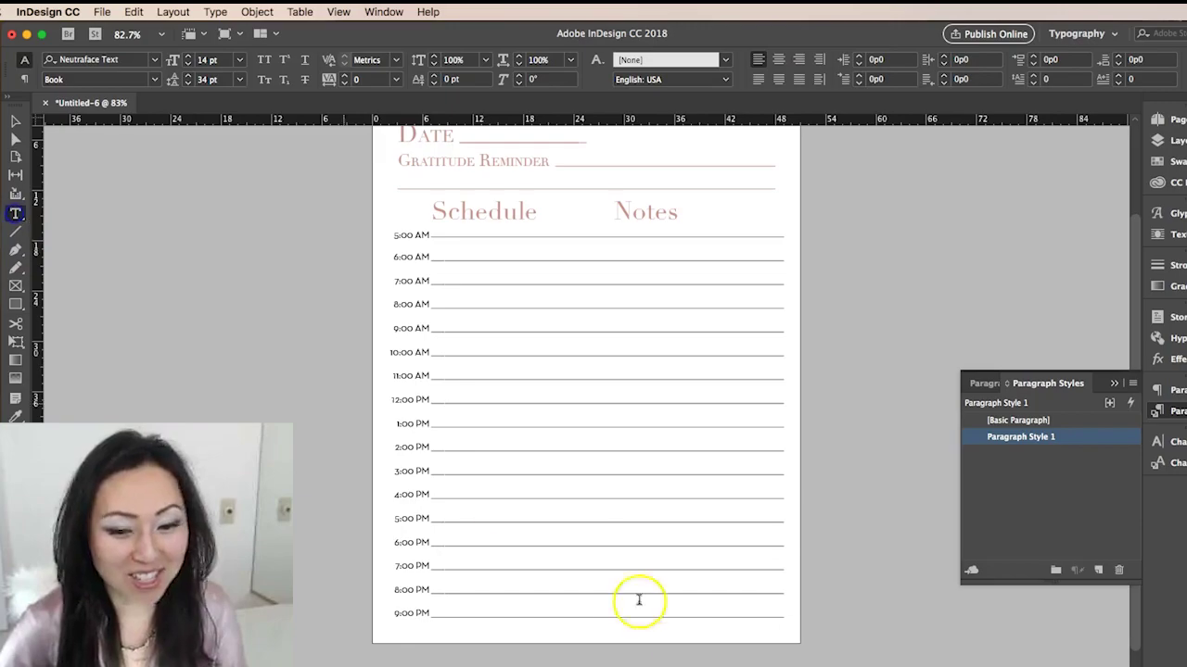
click(782, 614)
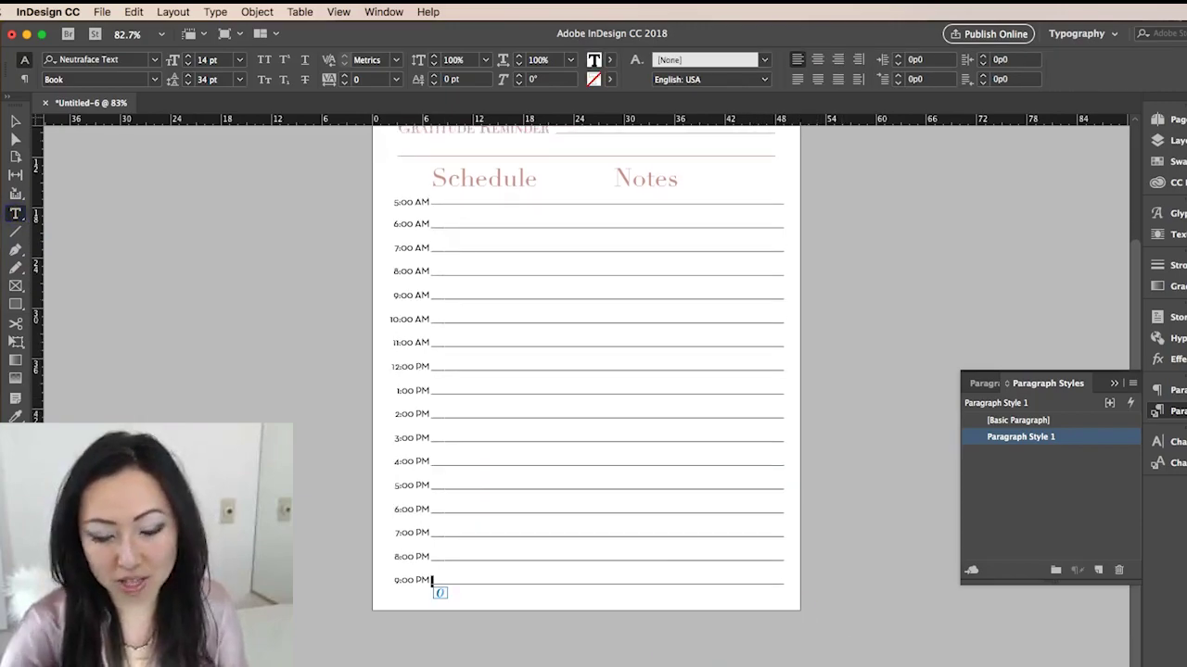
click(15, 121)
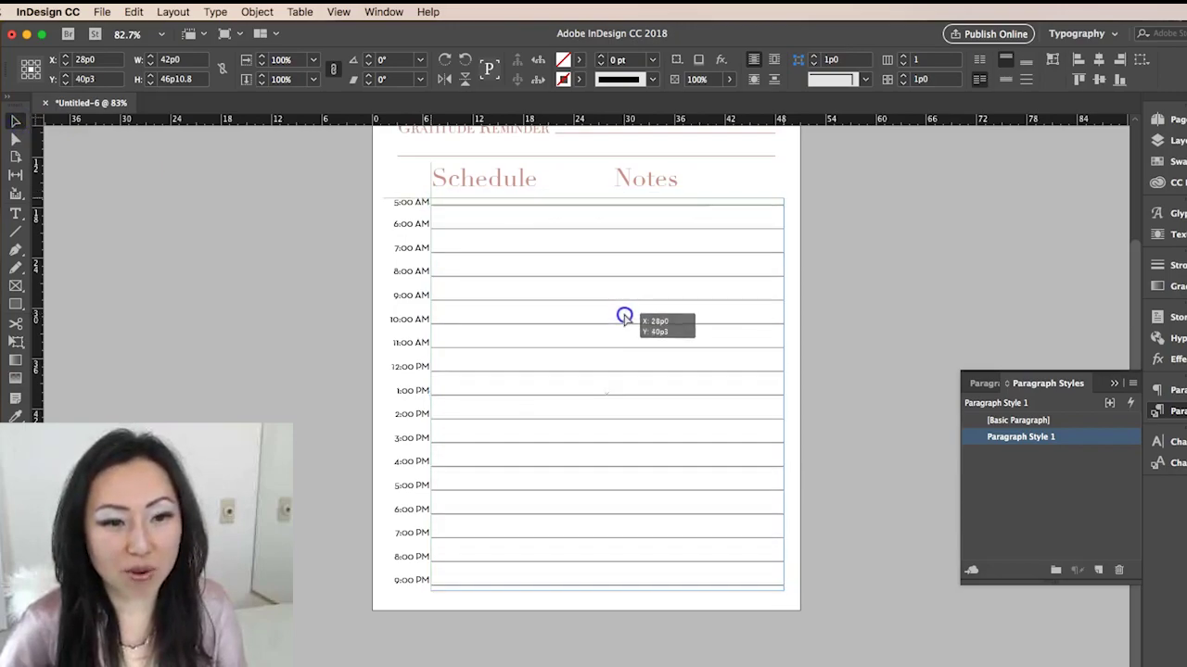
drag(624, 315, 627, 321)
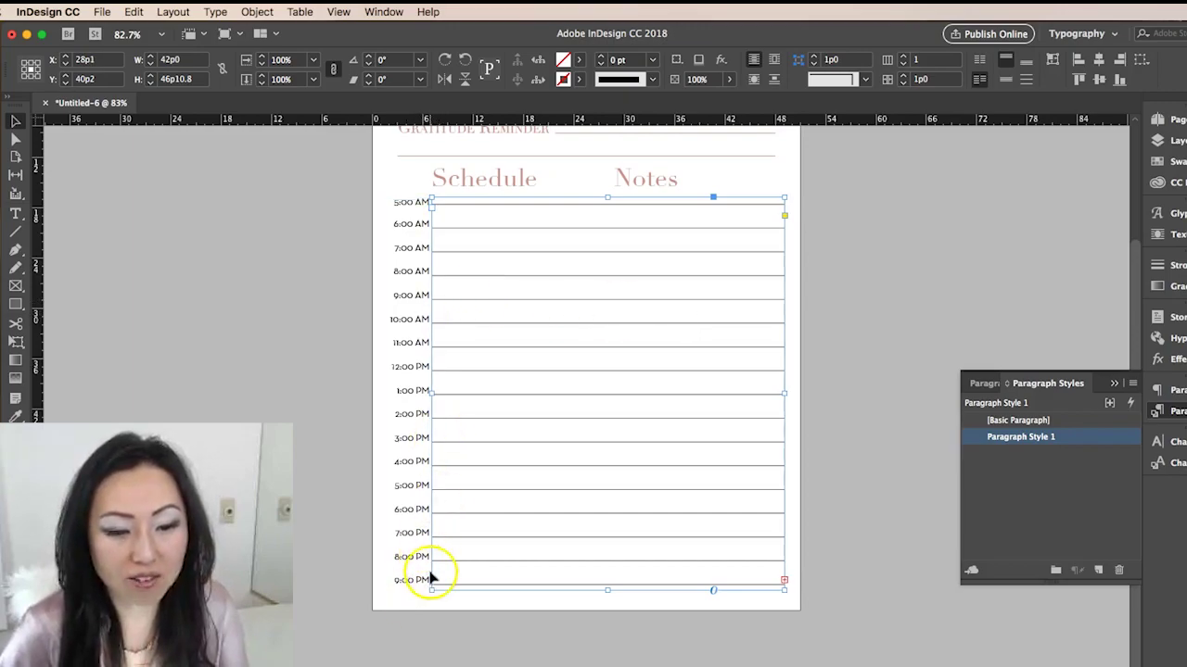
click(834, 562)
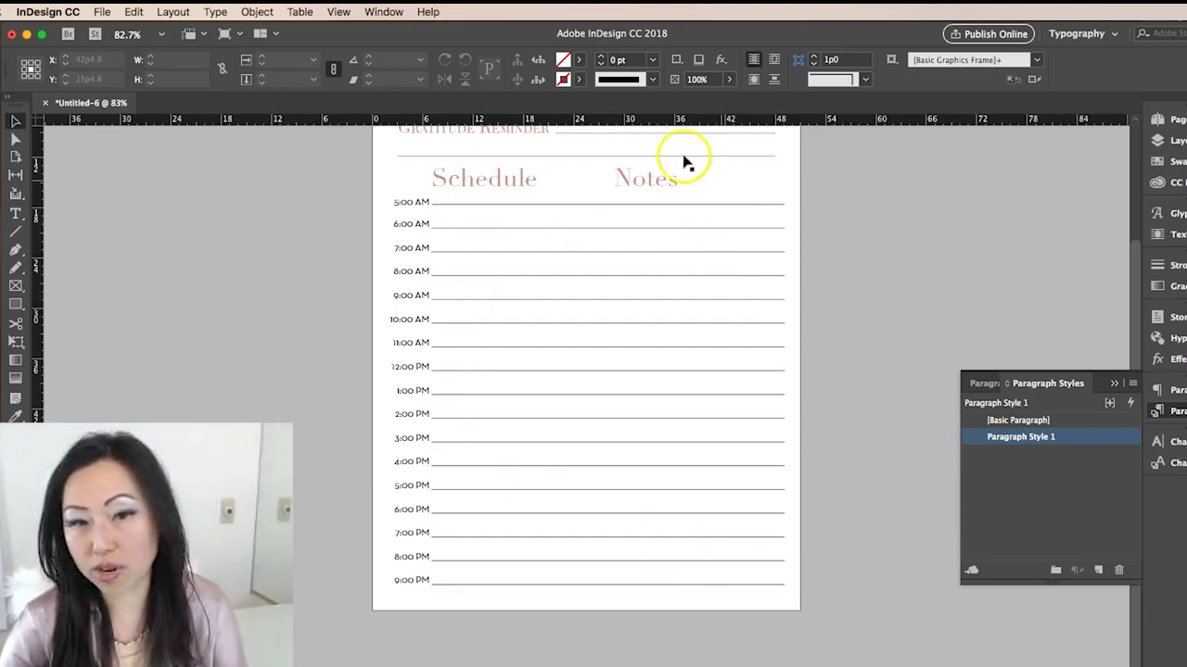
- Shift the Notes heading slightly right and draw a rectangle covering the Notes column
click(636, 178)
drag(636, 179, 650, 181)
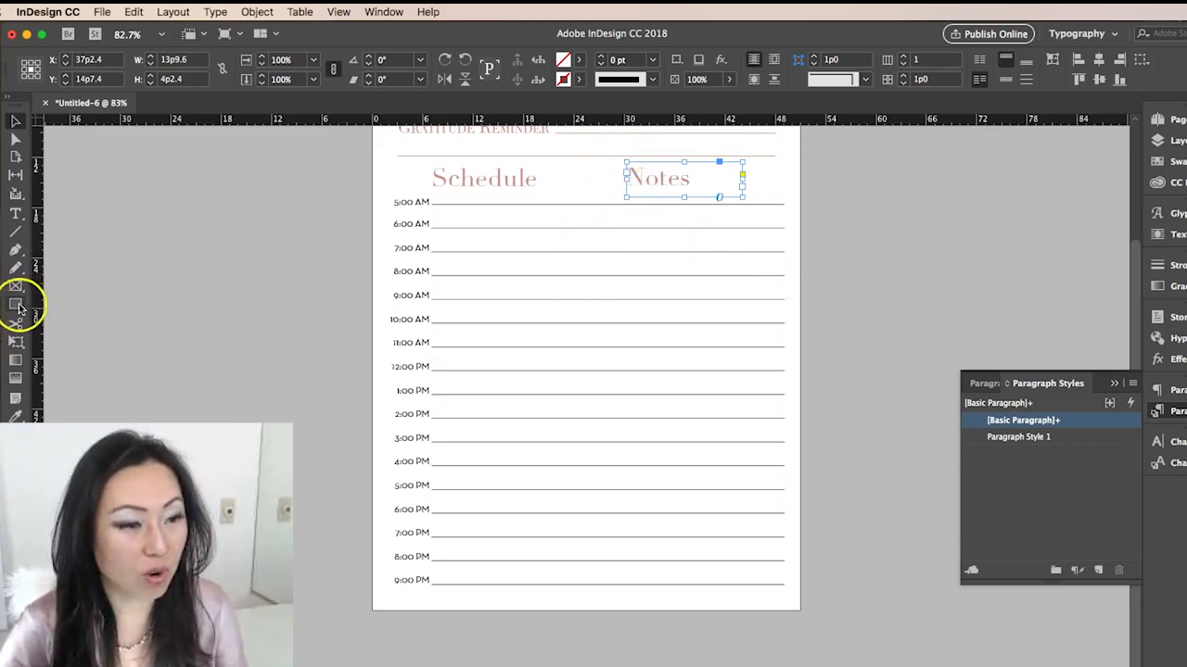
click(16, 305)
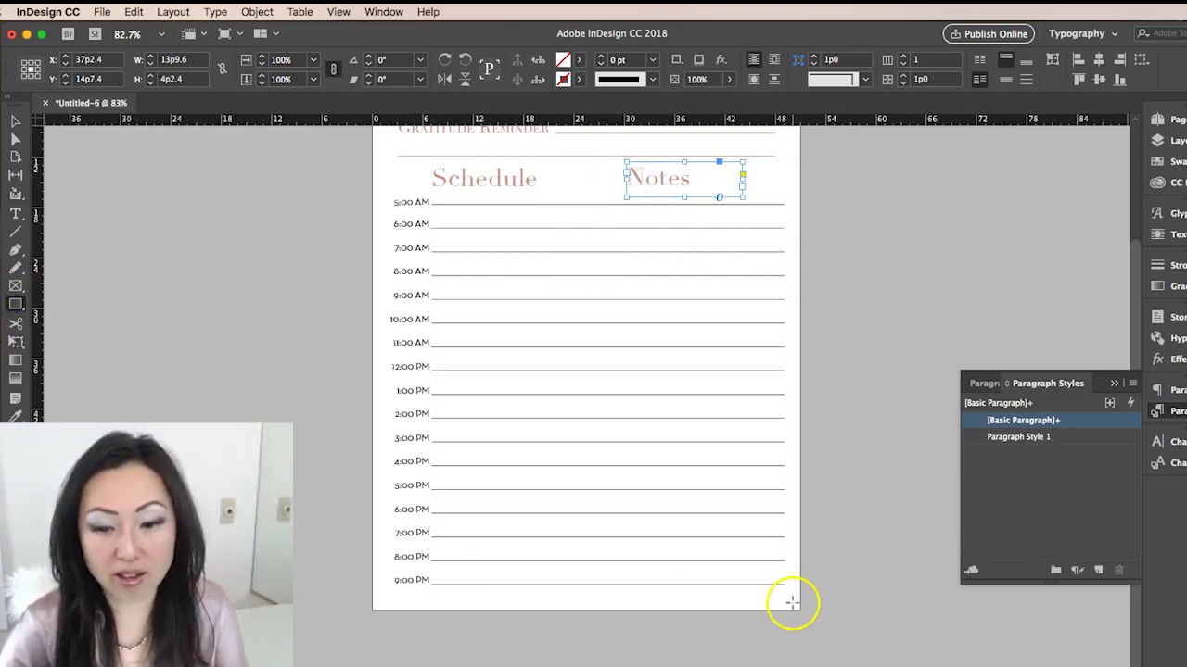
mouse_move(791, 602)
mouse_down()
mouse_move(647, 371)
mouse_move(599, 164)
mouse_up()
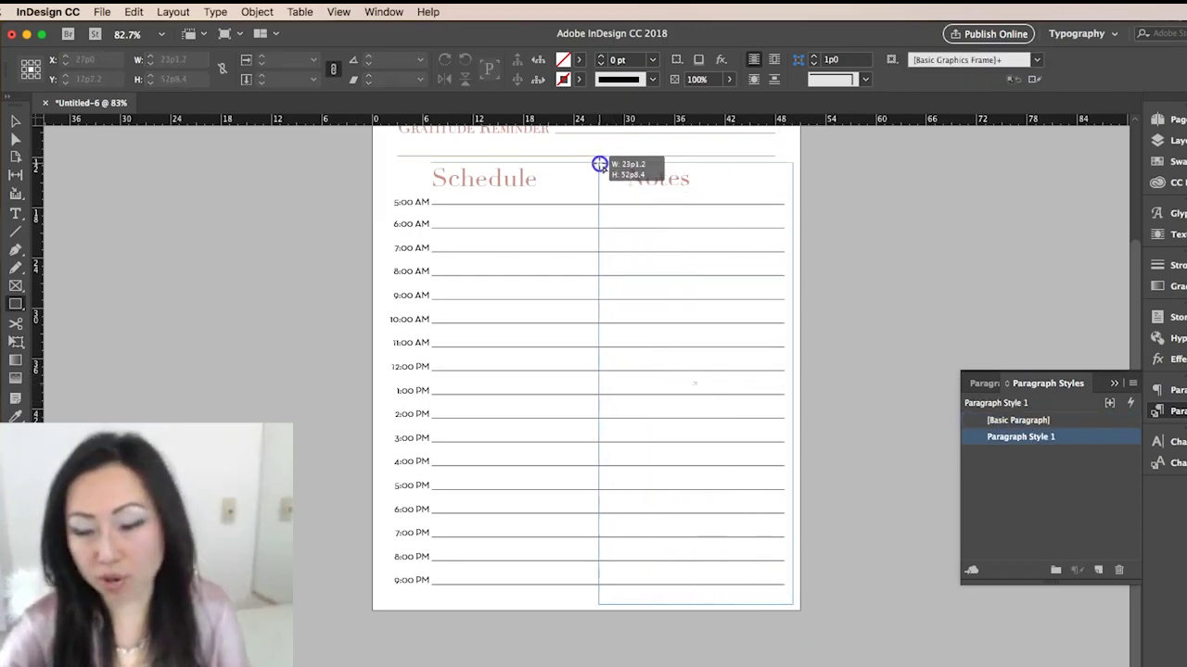
drag(600, 164, 600, 168)
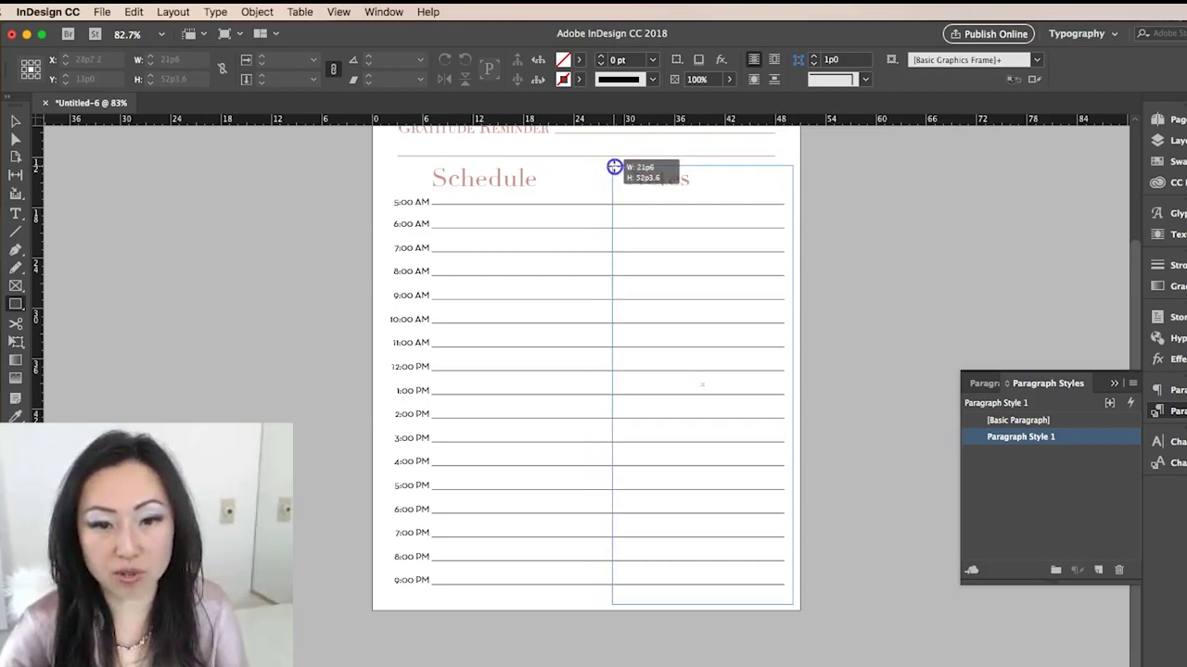
drag(599, 168, 619, 167)
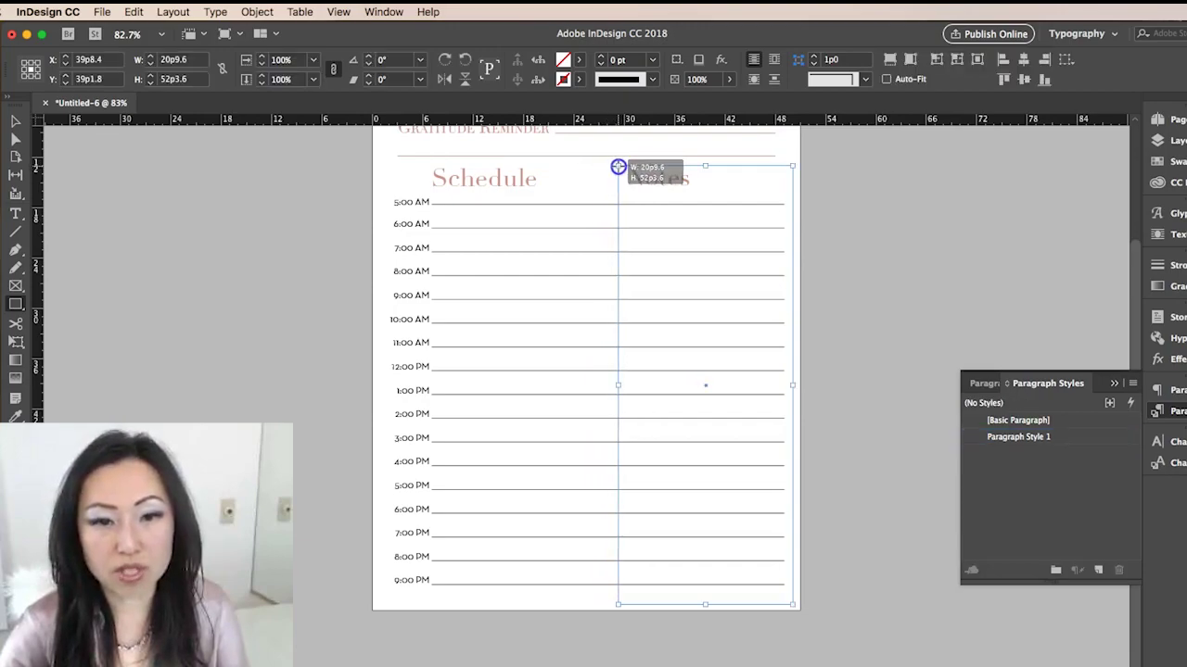
- Fill the rectangle with Rose Gold Light at about 50% opacity
click(578, 59)
click(463, 222)
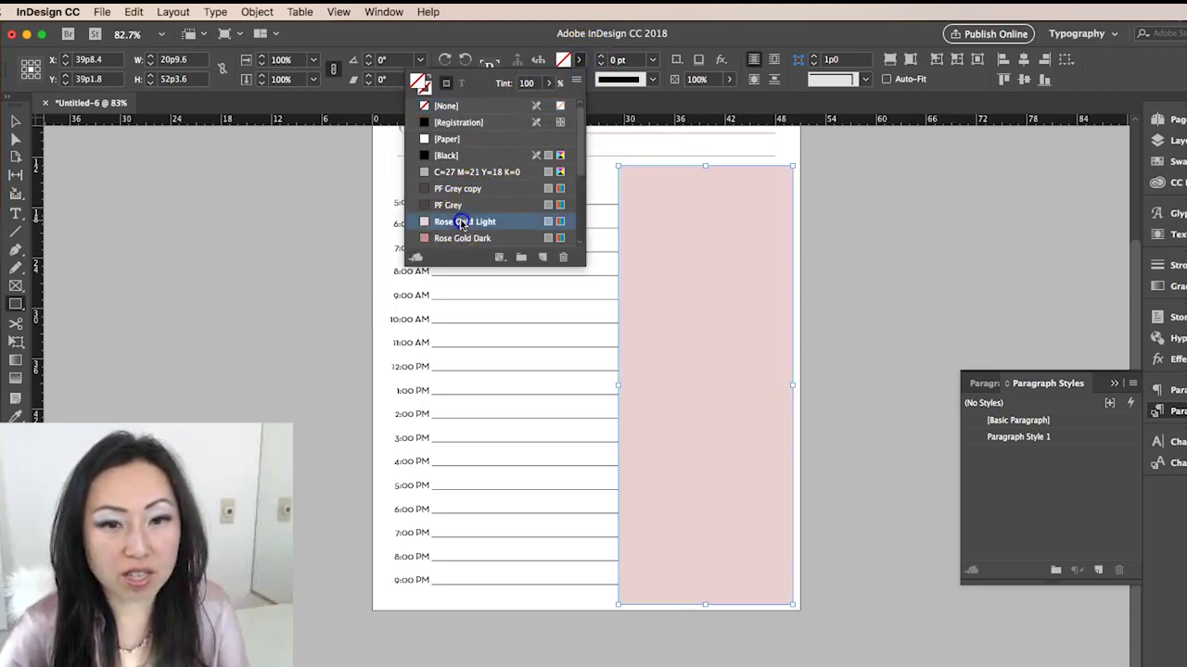
click(578, 59)
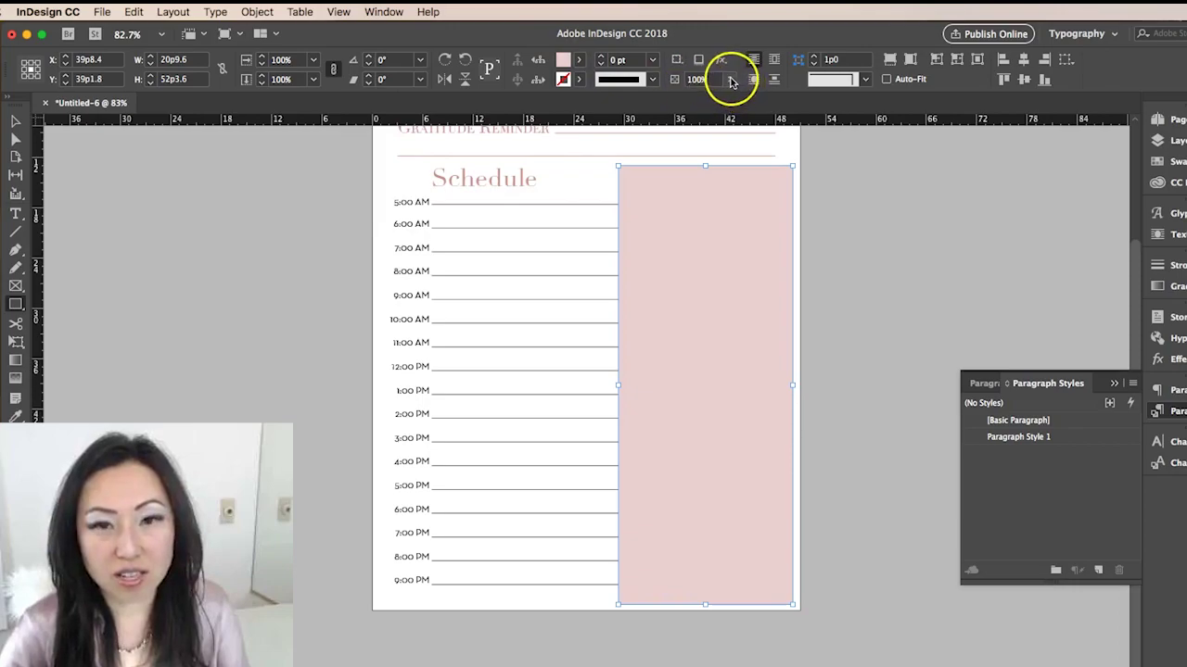
click(729, 80)
drag(731, 103, 686, 103)
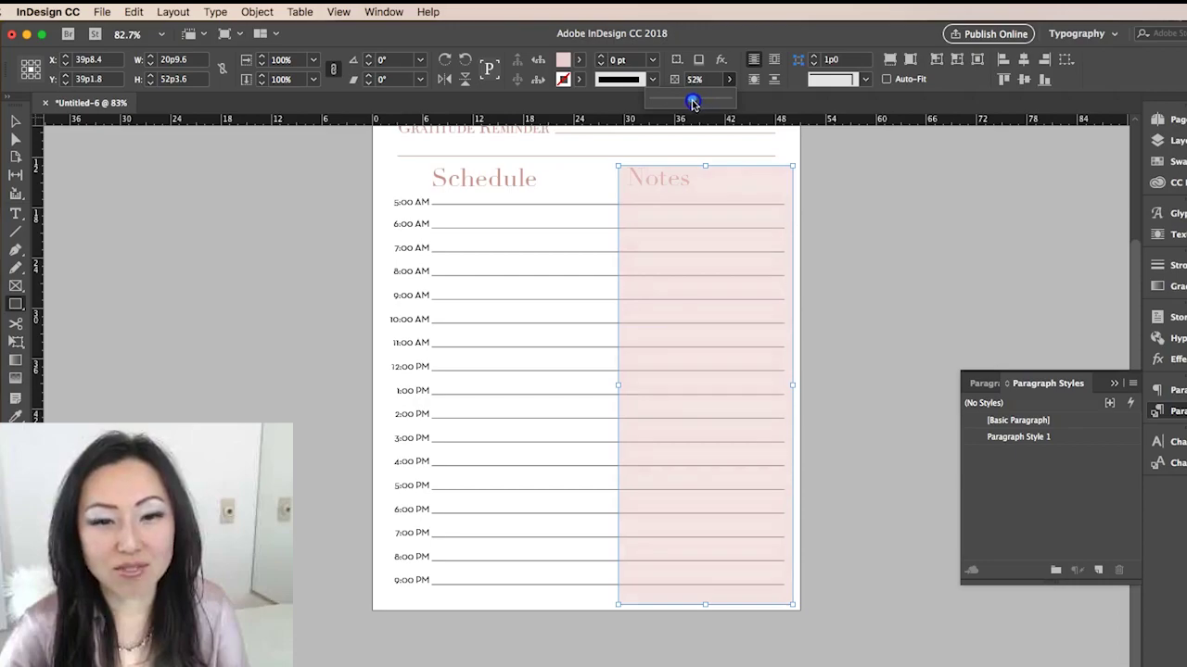
click(15, 120)
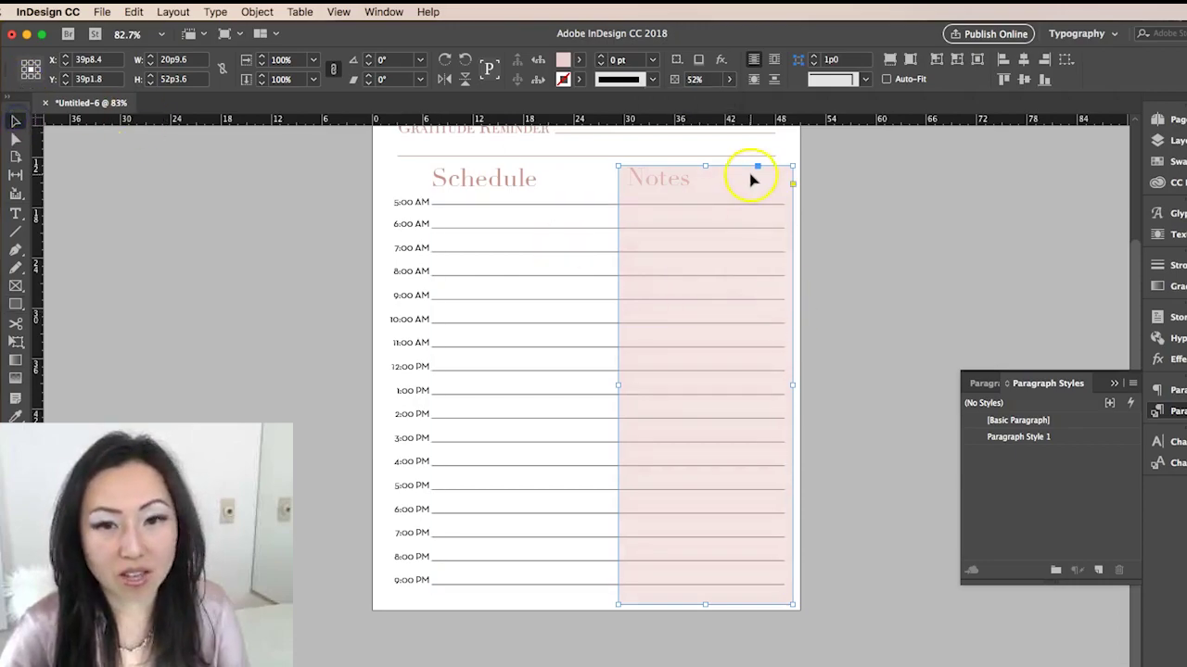
- Align the pink panel to the guide and send it behind everything else
drag(751, 183, 749, 183)
right_click(721, 186)
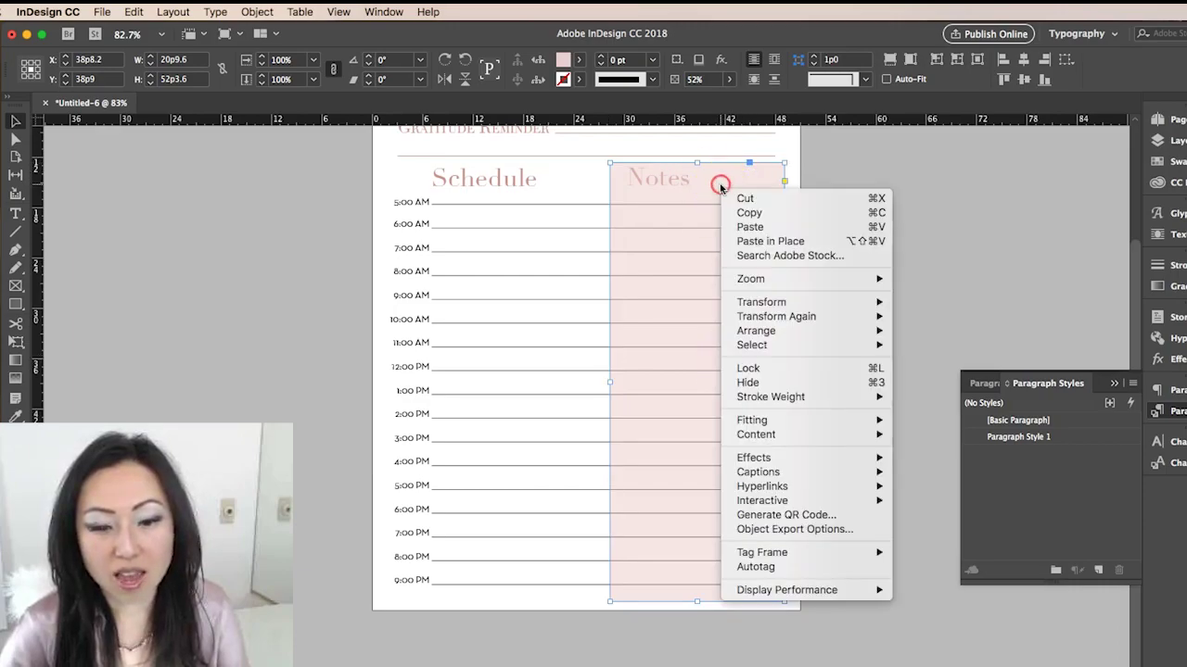
mouse_move(755, 331)
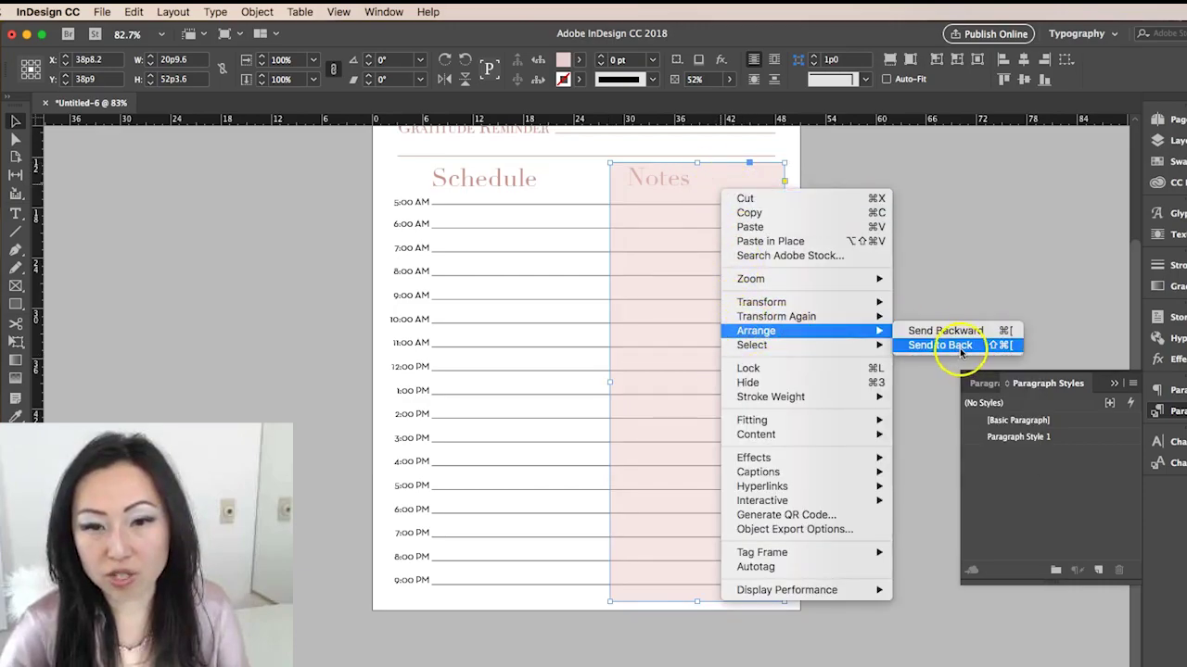
click(958, 349)
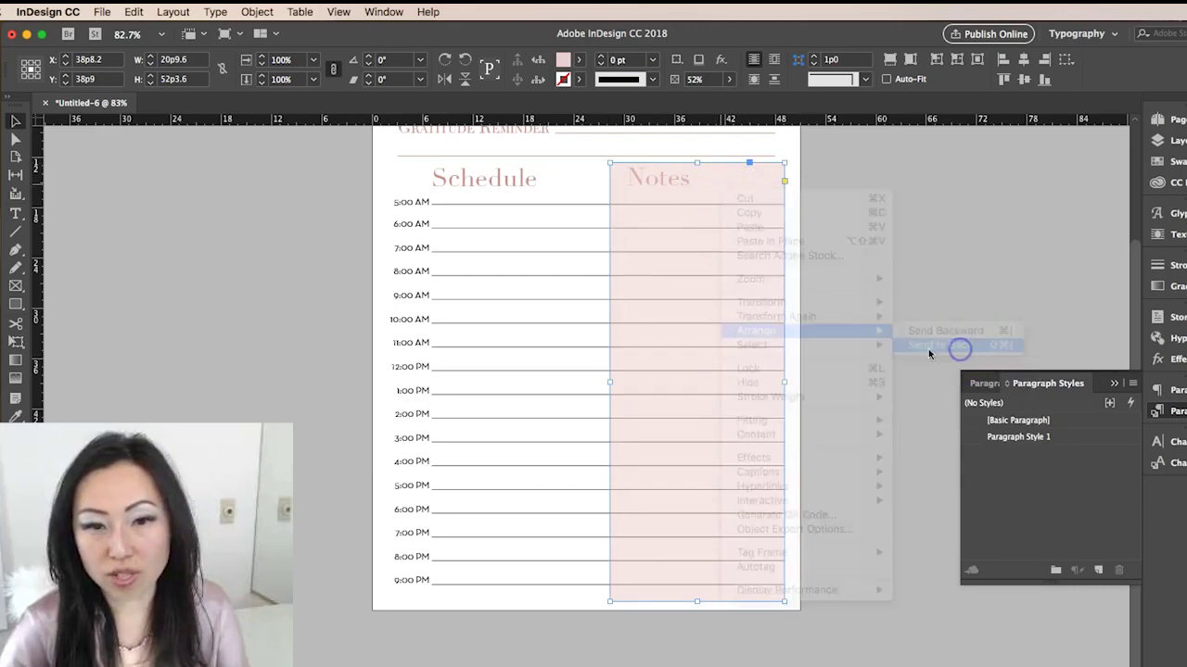
click(14, 123)
click(758, 516)
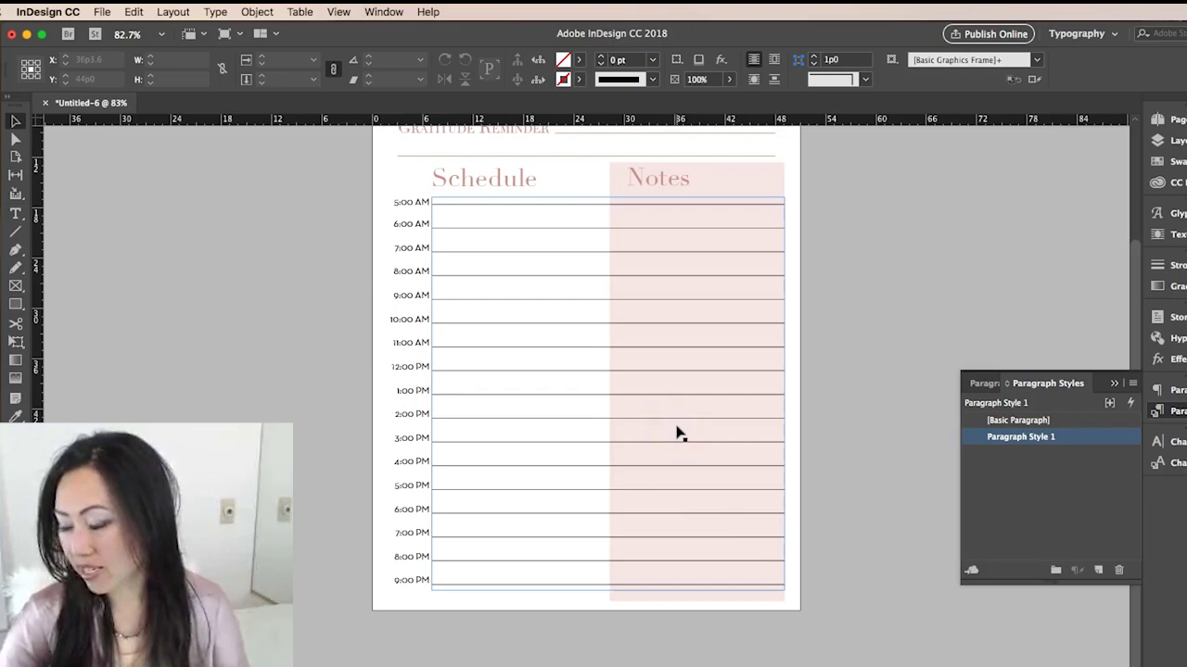
- Nudge the Notes heading and pink panel together left, then back right
click(856, 608)
click(1094, 501)
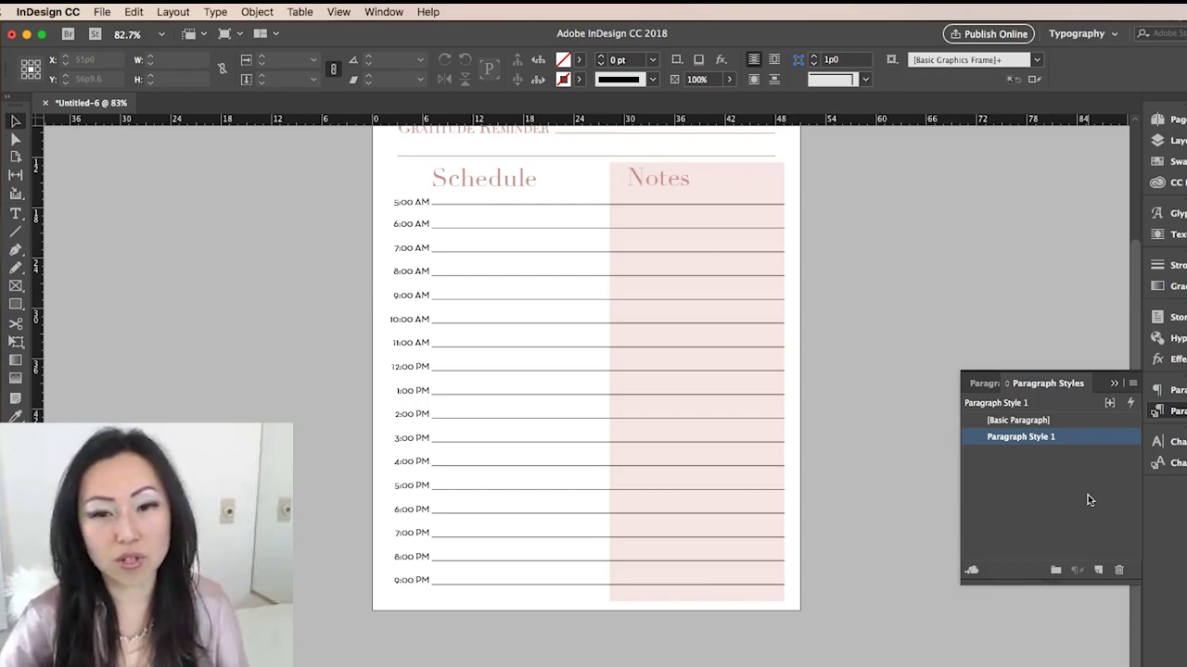
click(784, 278)
scroll(842, 406, up, 2)
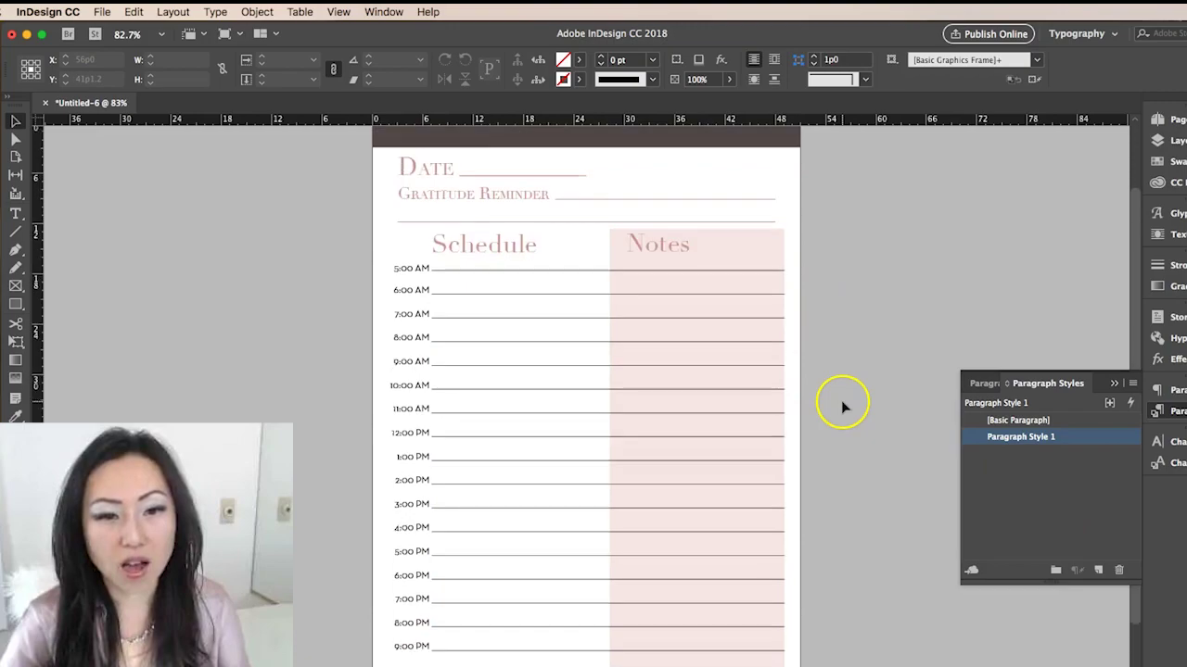
click(690, 252)
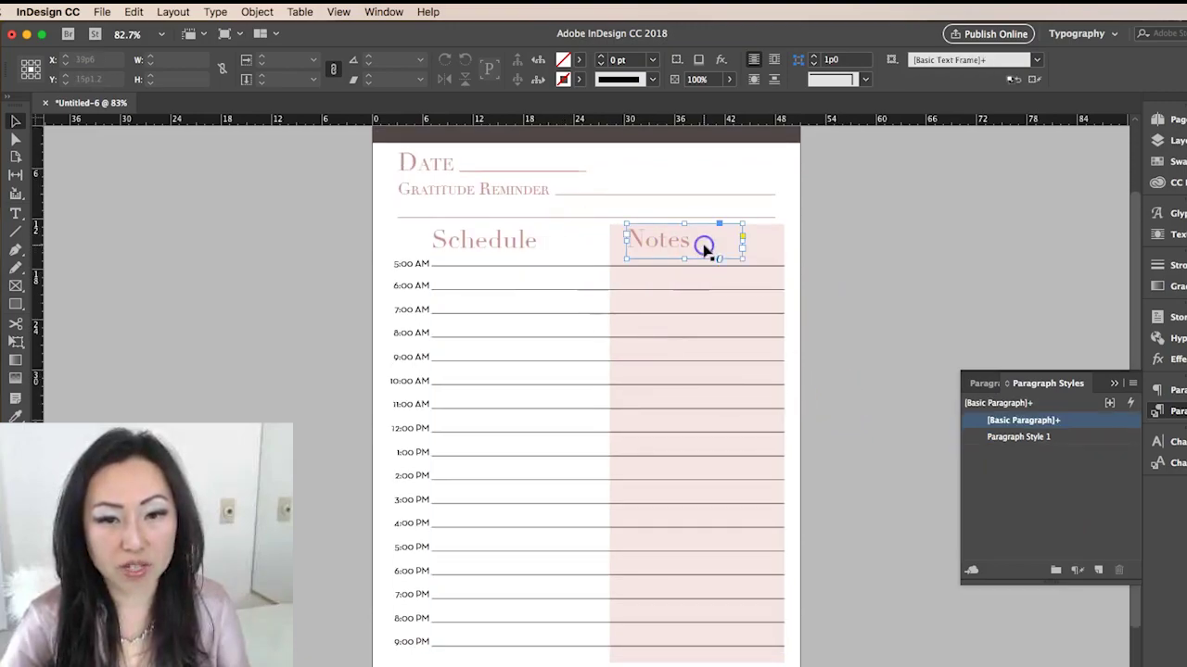
shift+click(771, 263)
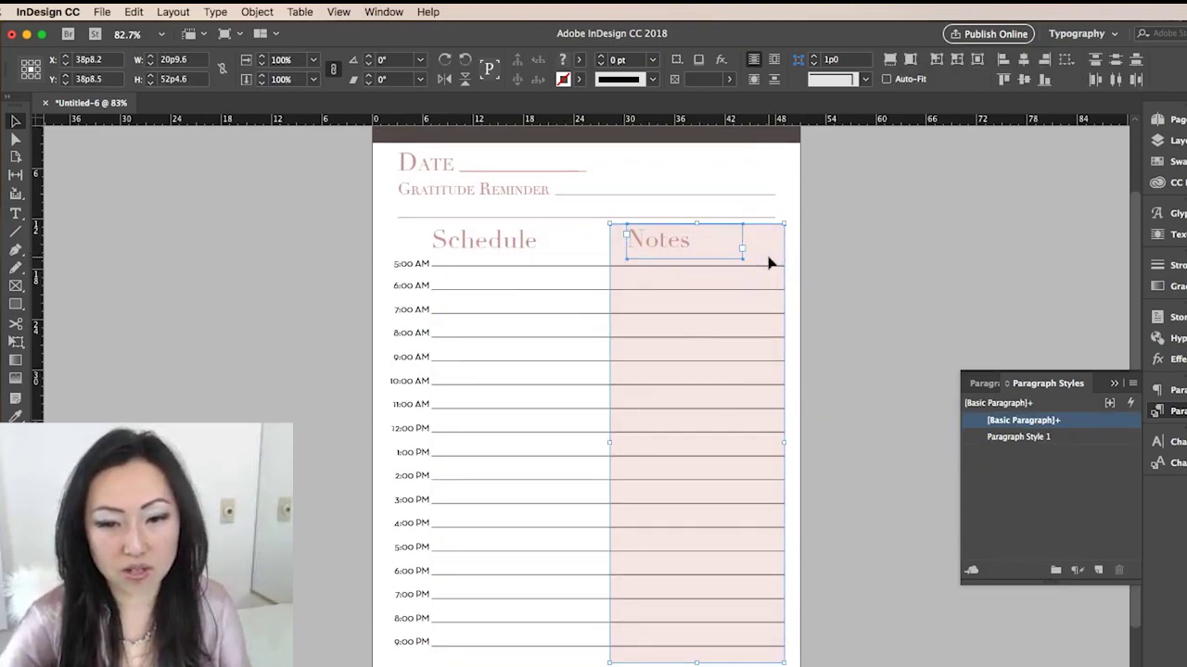
key(Left)
key(Left)
key(Left)
key(Left)
key(Left)
key(Left)
key(Left)
key(Left)
key(Left)
key(Left)
key(Left)
key(Left)
key(Left)
key(Left)
key(Left)
key(Left)
key(Left)
key(Left)
key(Left)
key(Right)
key(Right)
key(Right)
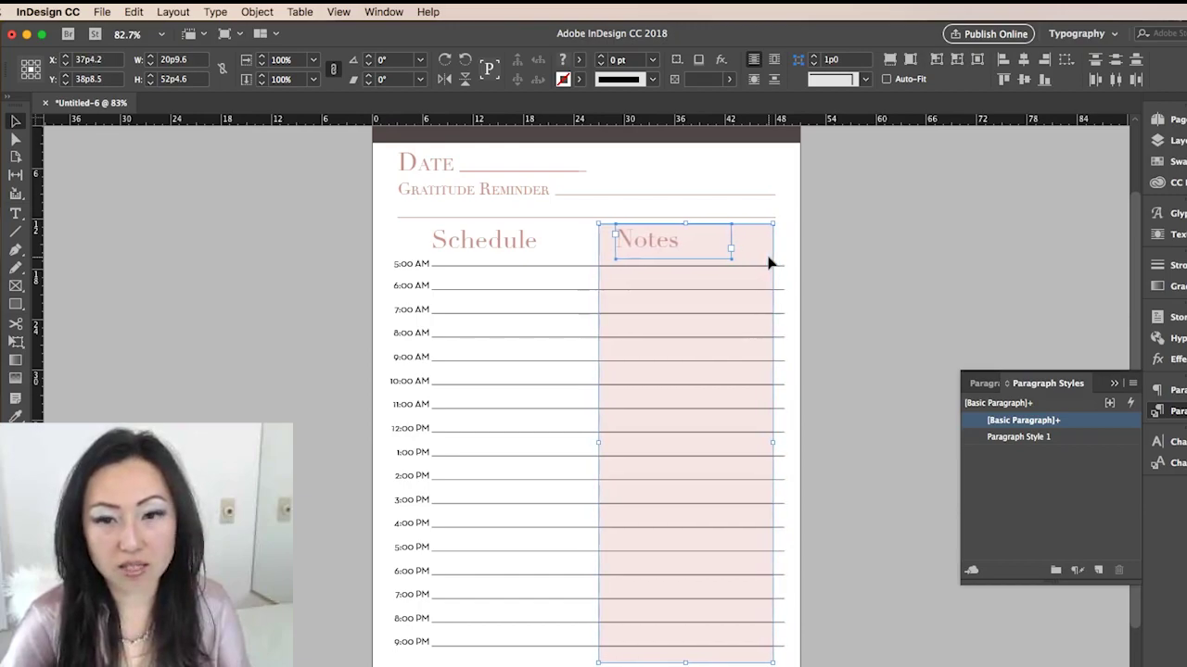
key(Right)
key(Right)
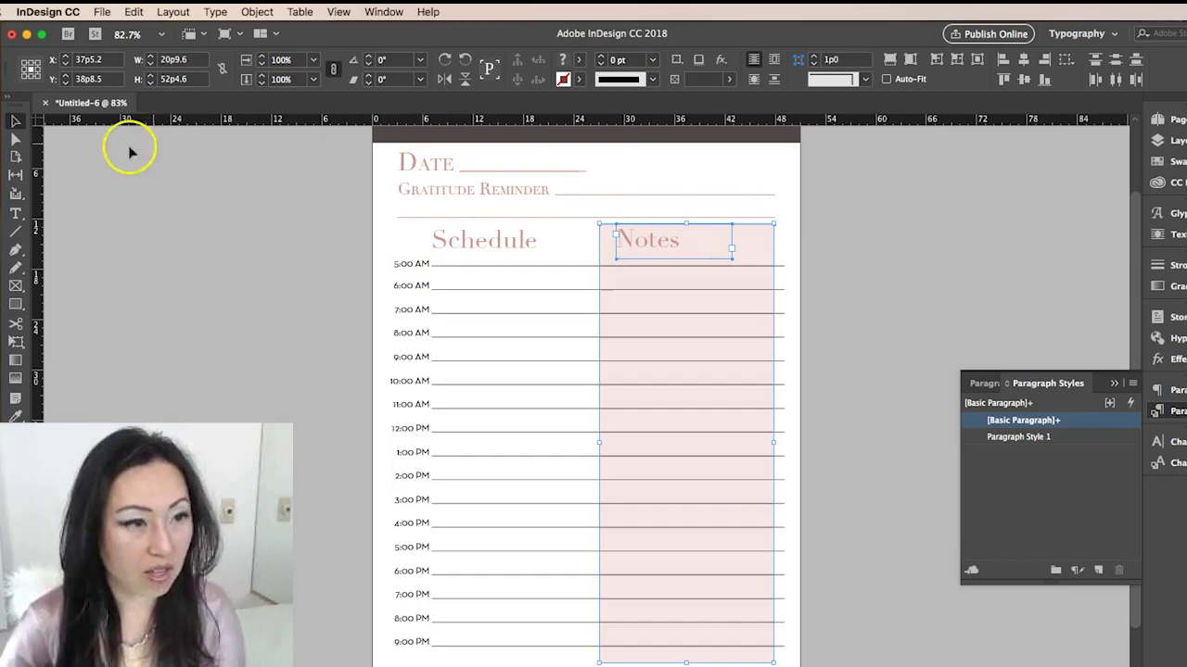
click(199, 239)
- Show frame edges and narrow the schedule lines frame from the right
key(w)
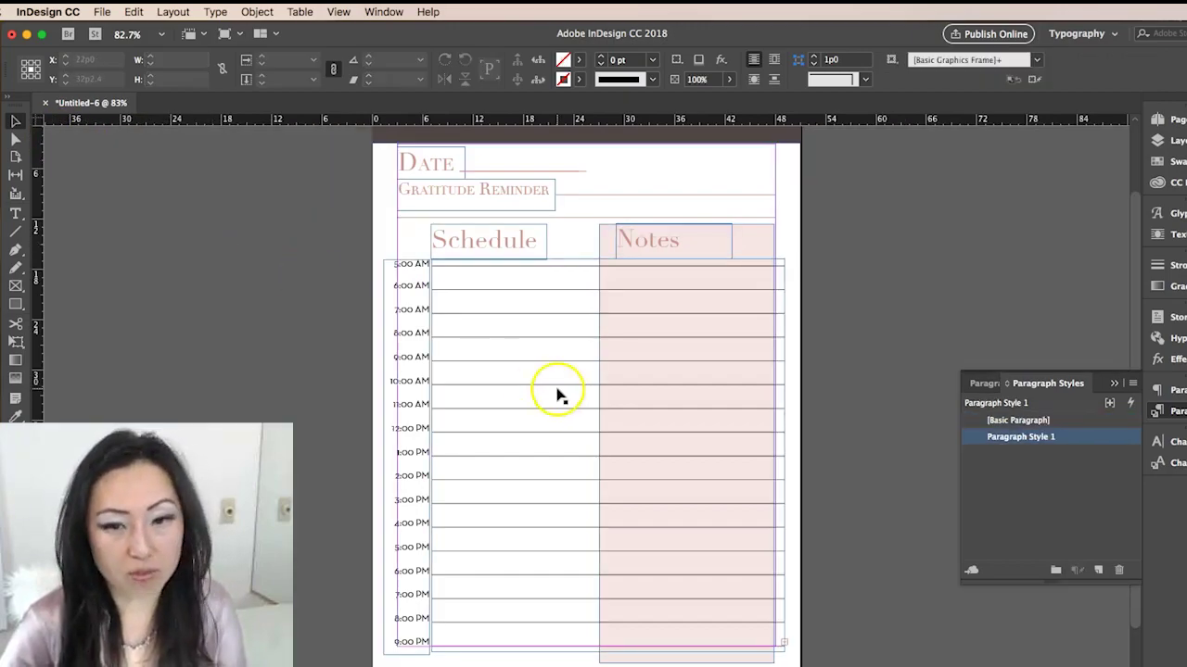
click(781, 340)
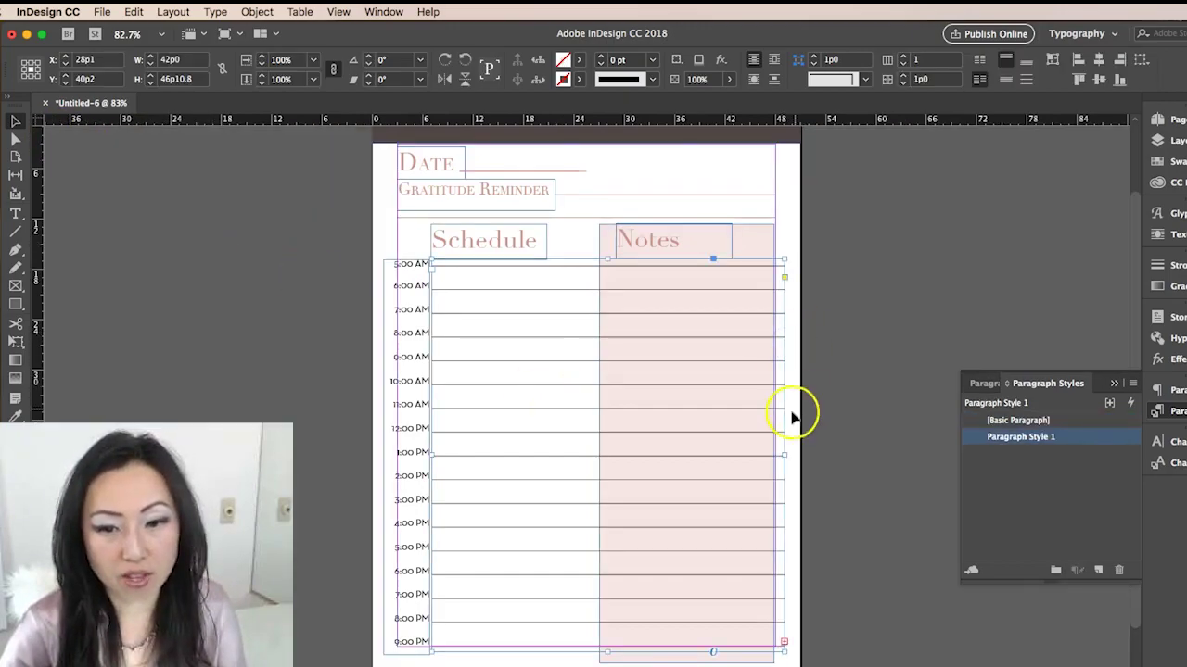
drag(785, 455, 774, 455)
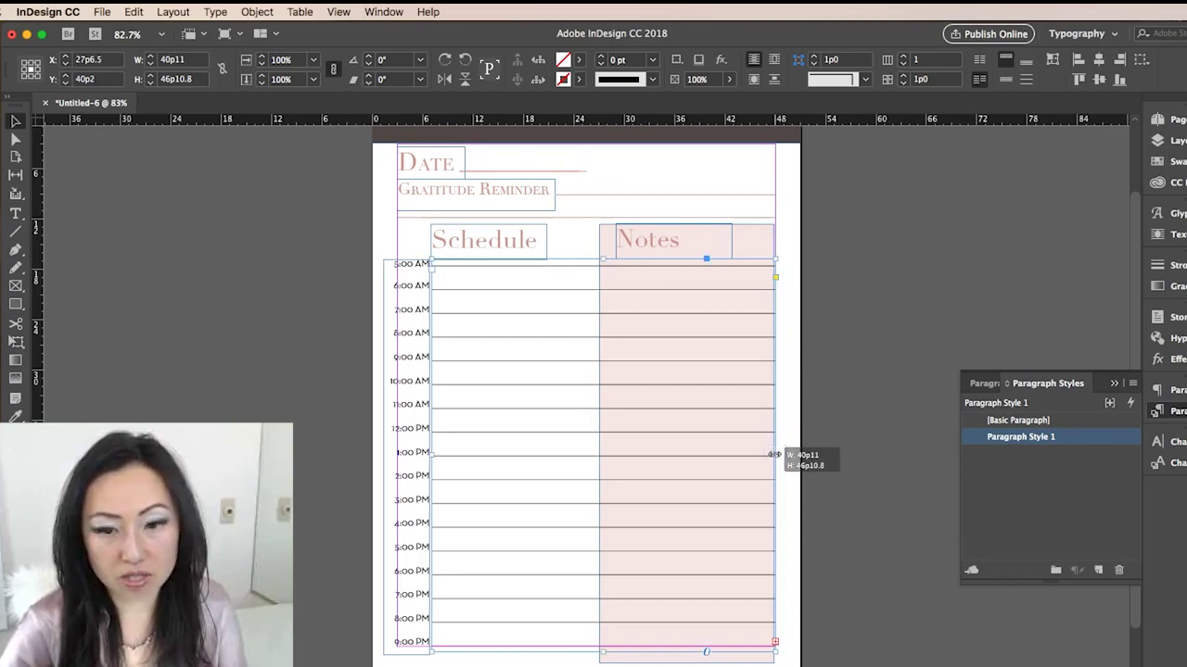
- Fine-tune the pink Notes panel's position with right and left arrow nudges
click(694, 324)
click(760, 237)
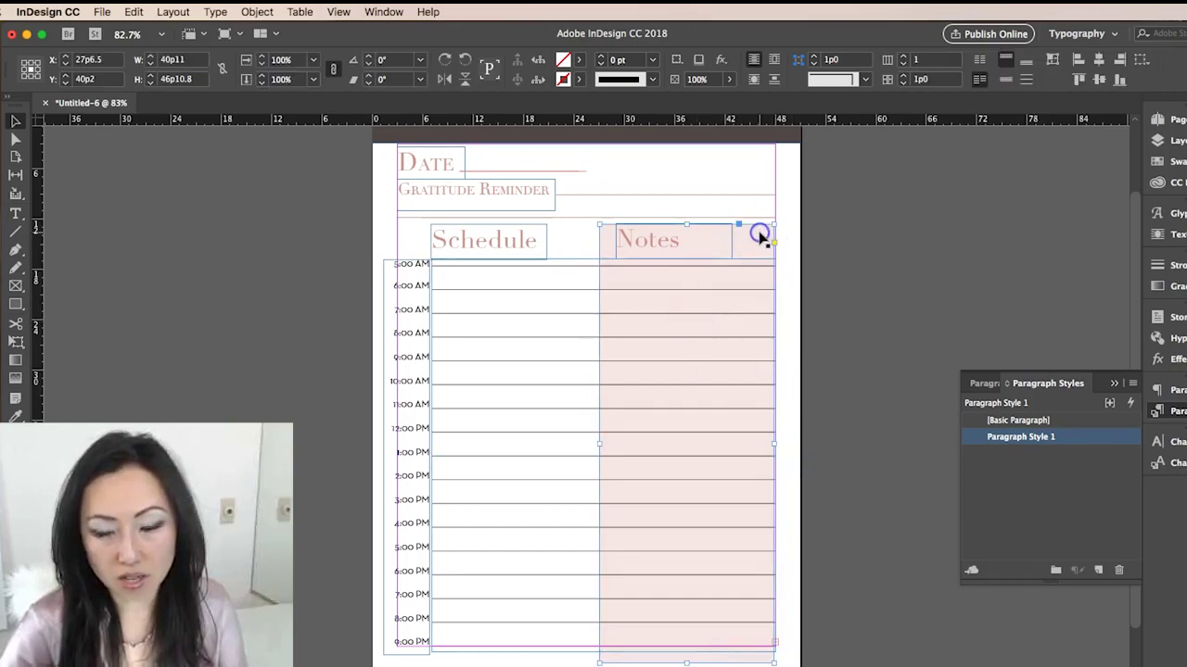
key(Right)
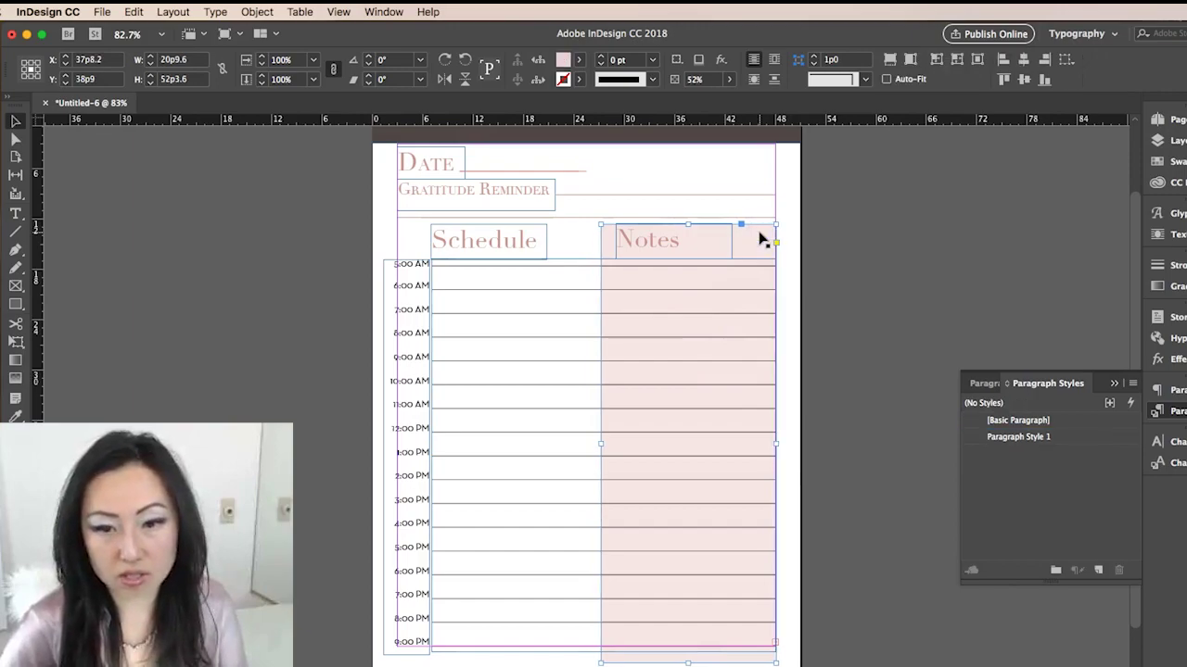
key(Left)
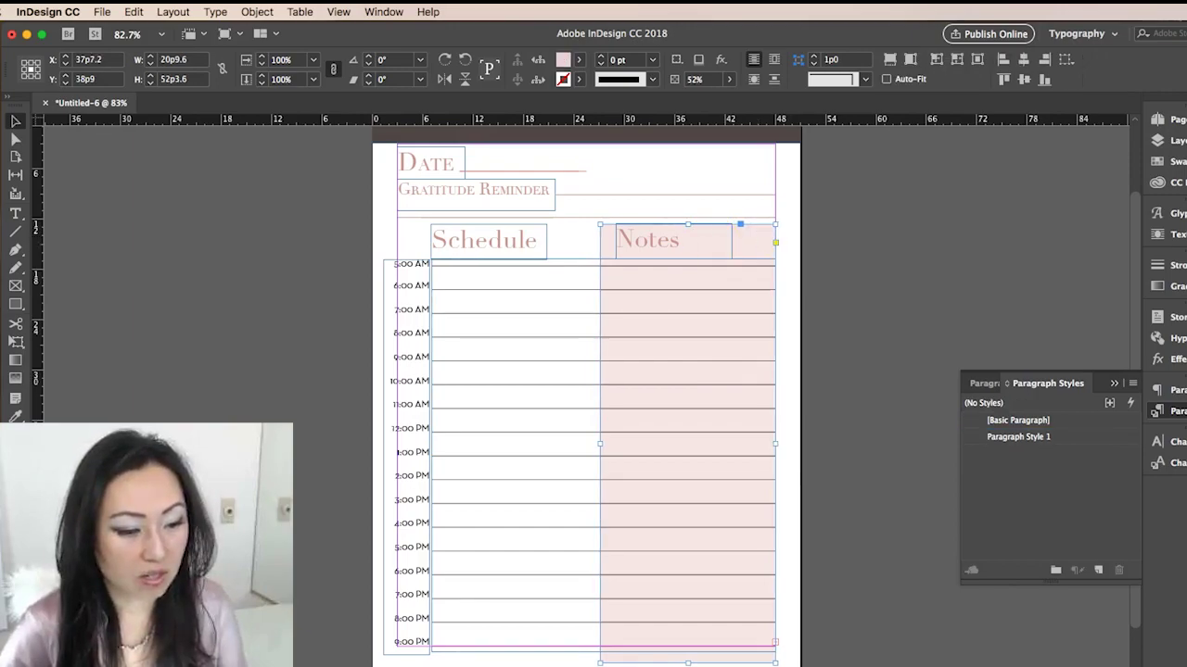
click(795, 358)
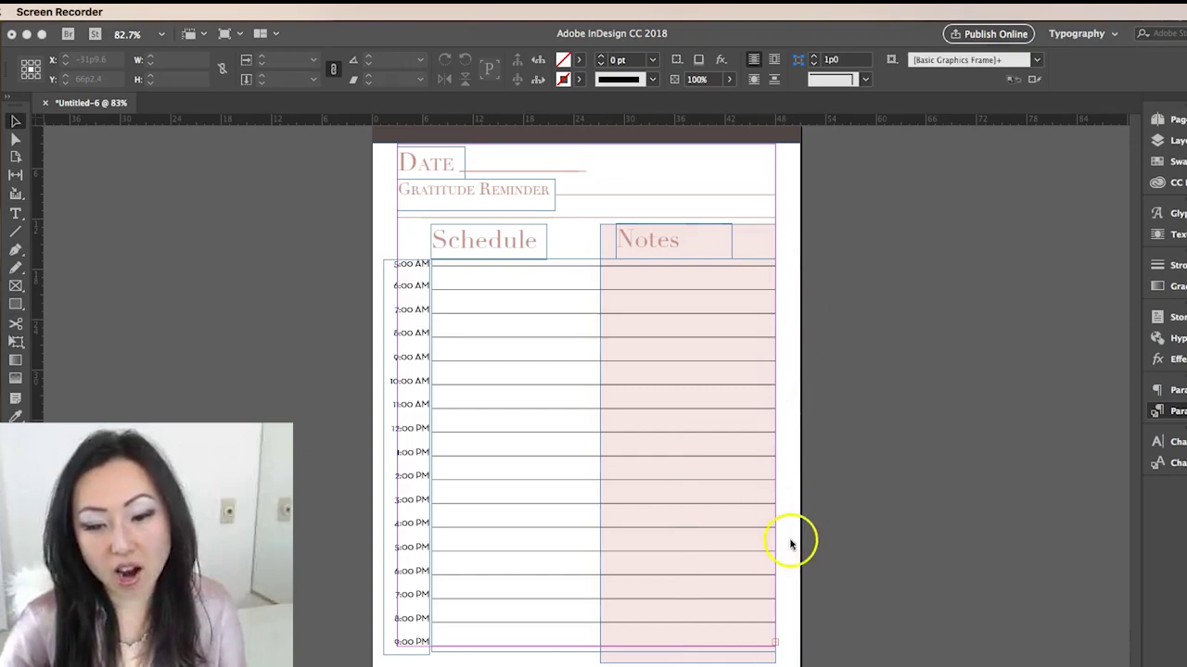
- Draw a text frame right of the page and type 'Pretty Fabulous Designs'
click(685, 173)
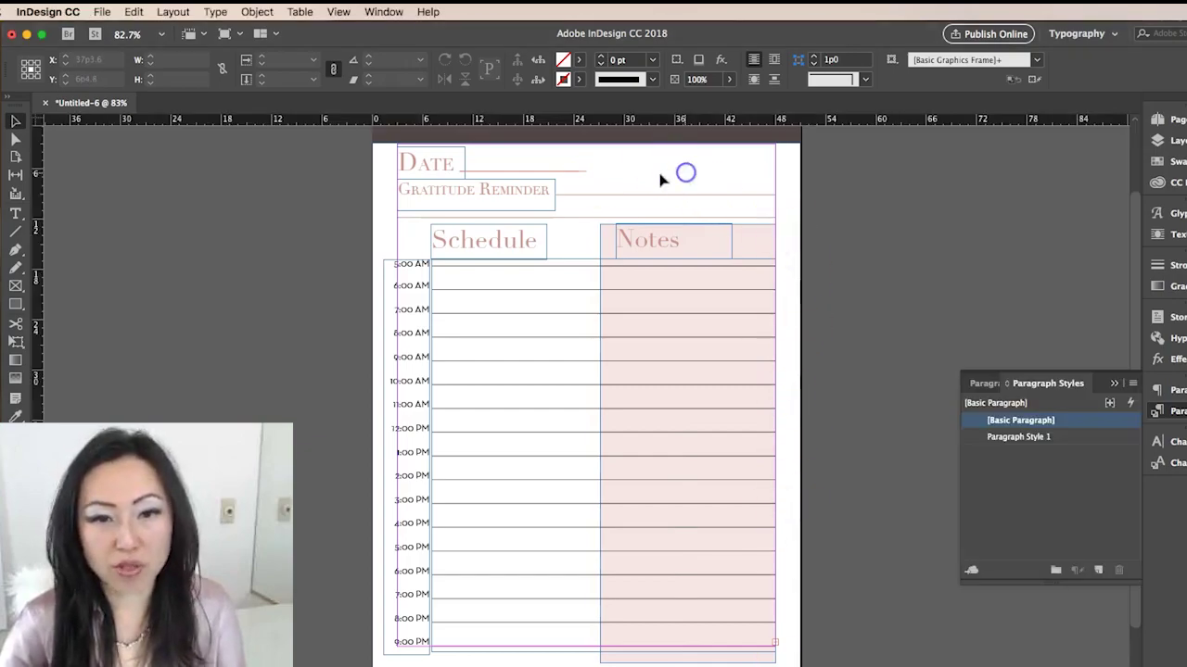
click(16, 214)
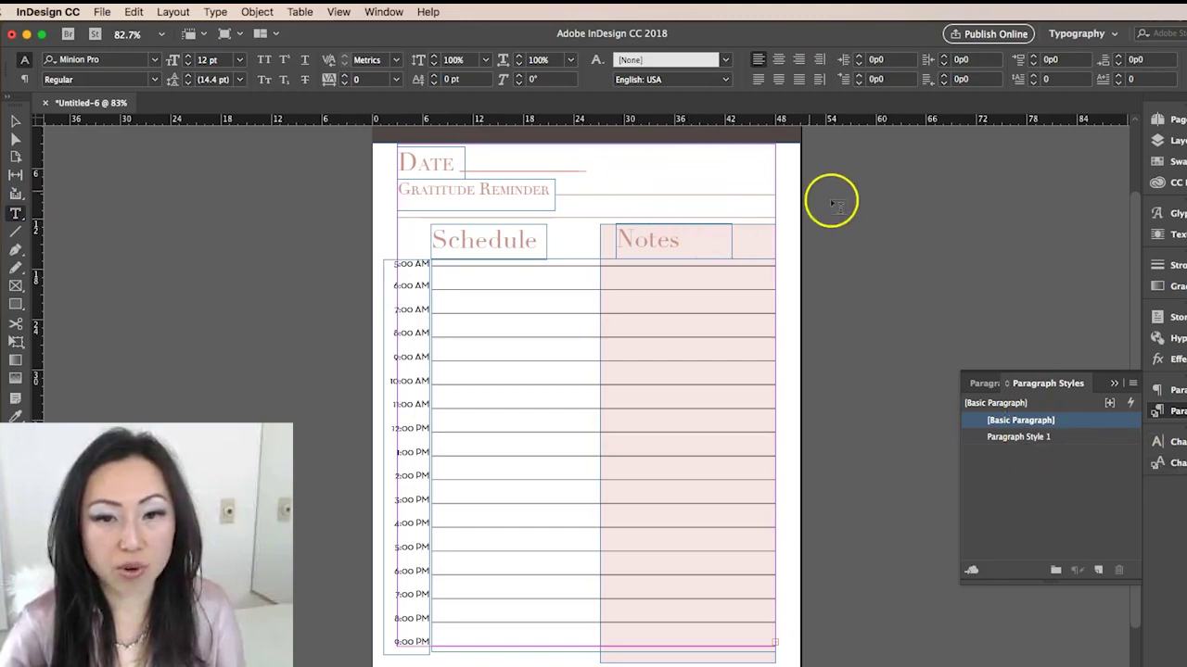
drag(805, 200, 1076, 253)
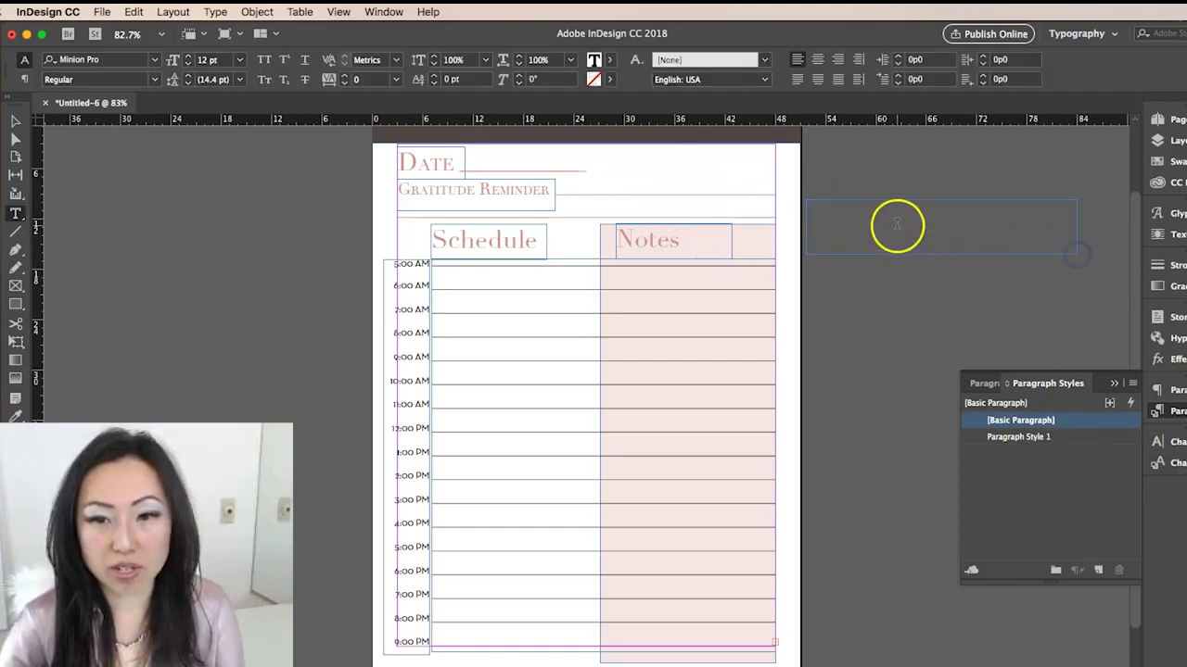
text(Prity F)
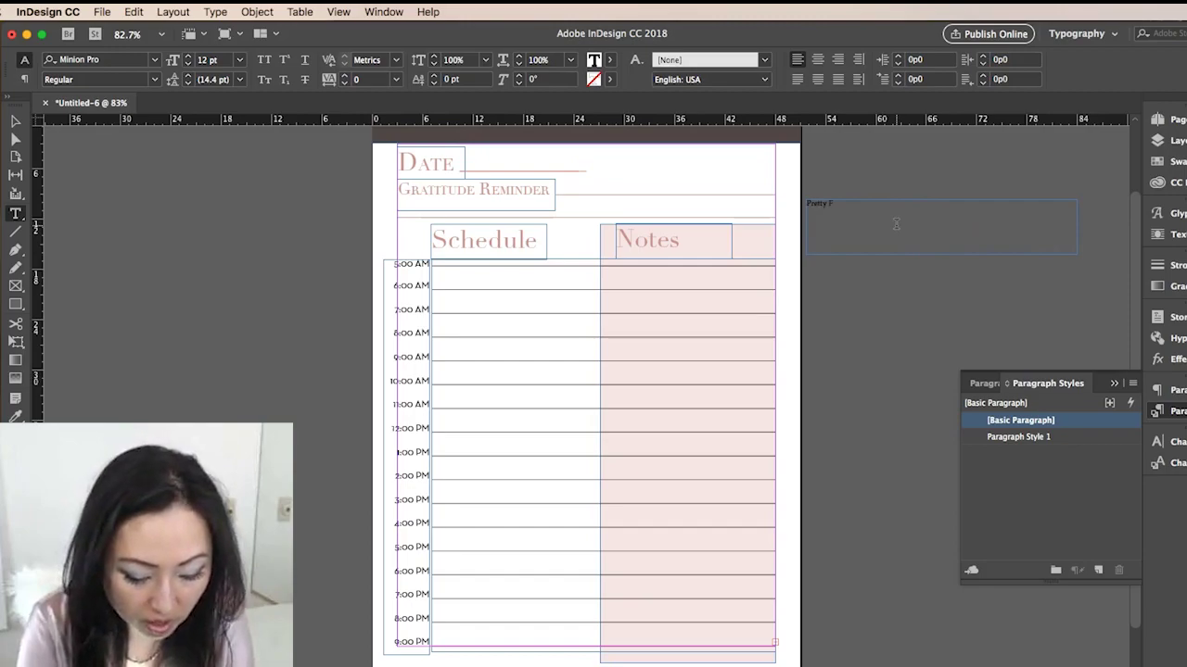
text(abulous Designs)
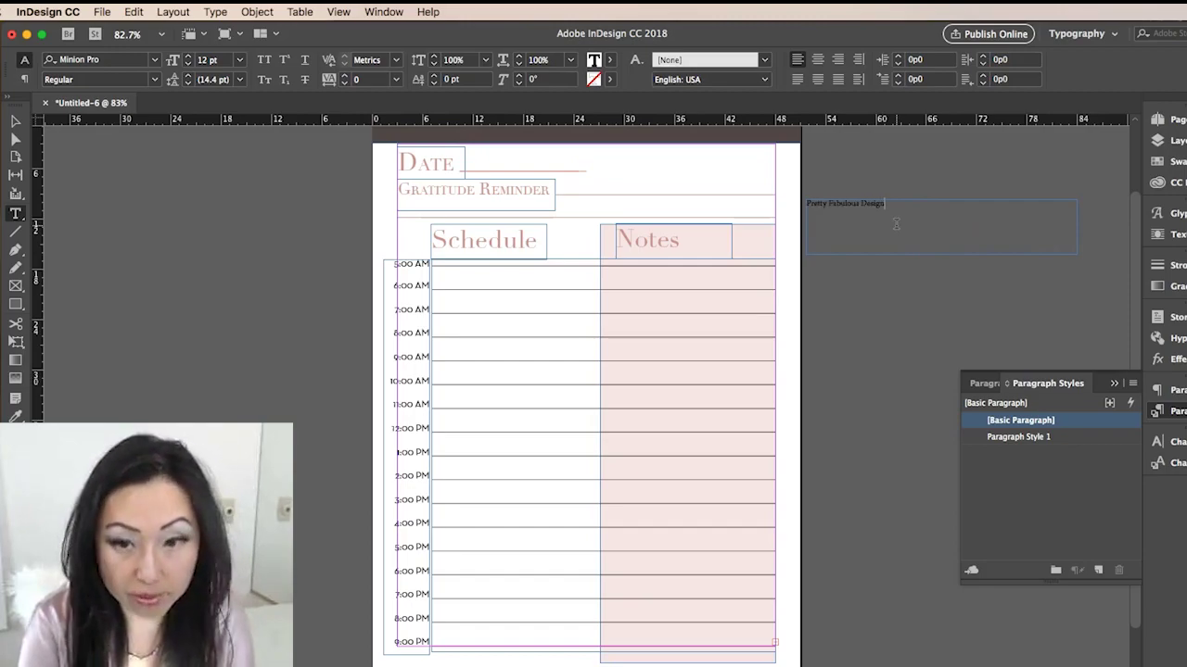
drag(888, 203, 806, 151)
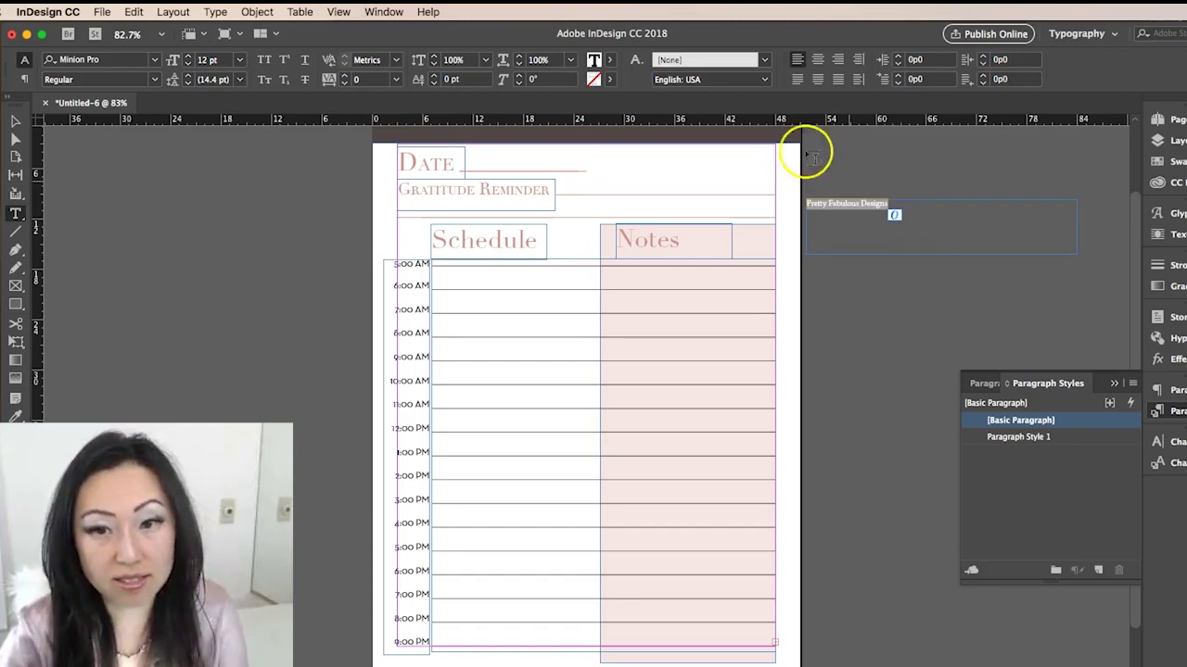
- Set the text to Didot 18 pt and shrink the frame to fit the line
click(155, 59)
click(124, 114)
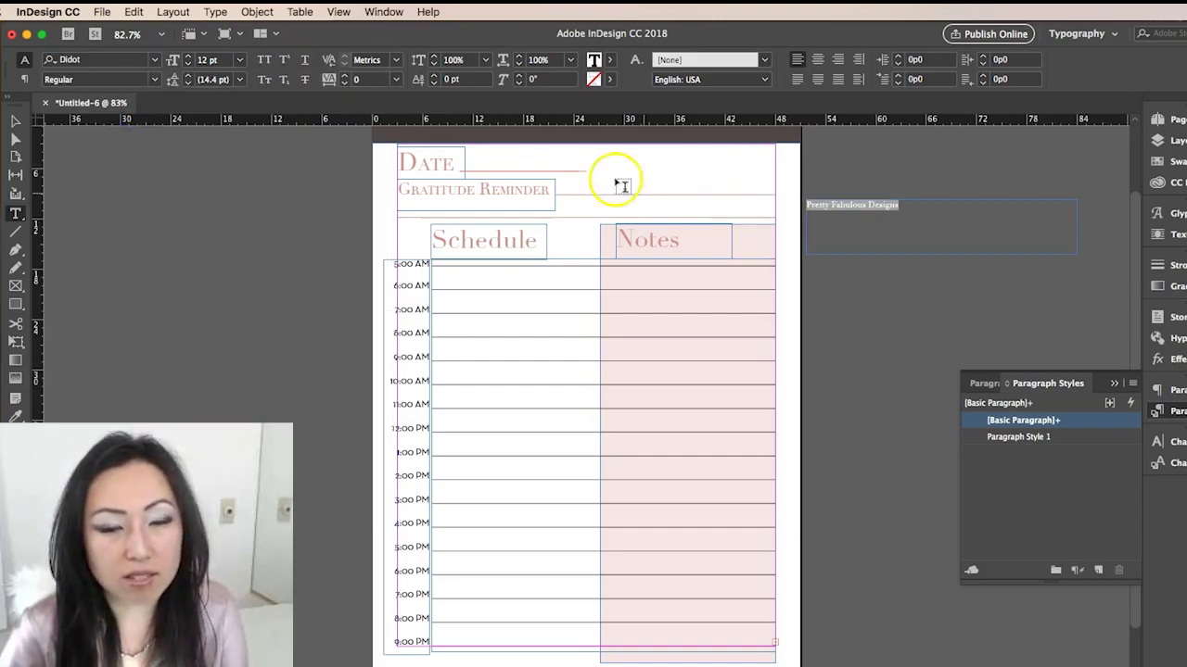
click(240, 61)
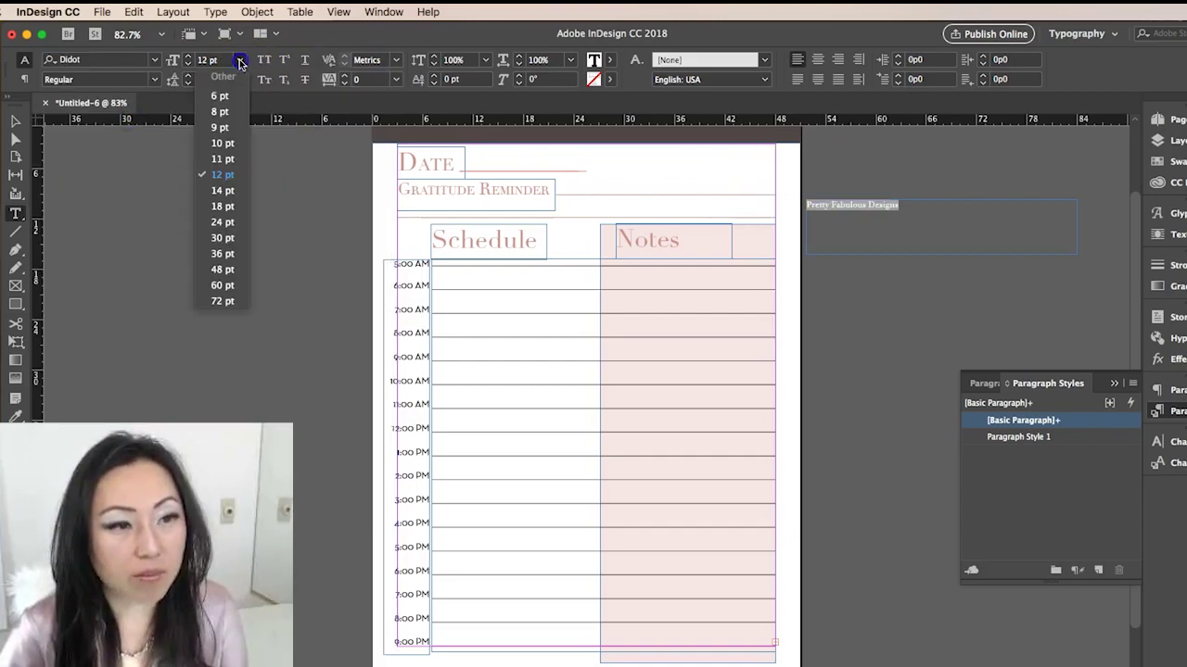
click(222, 190)
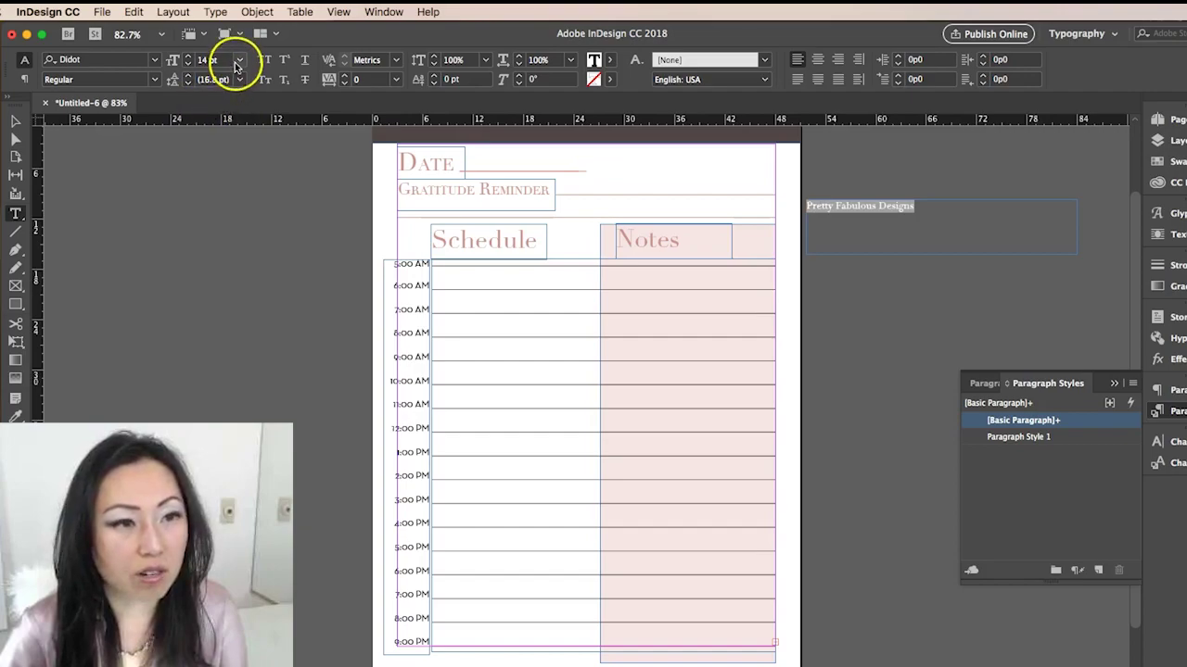
click(240, 60)
click(222, 206)
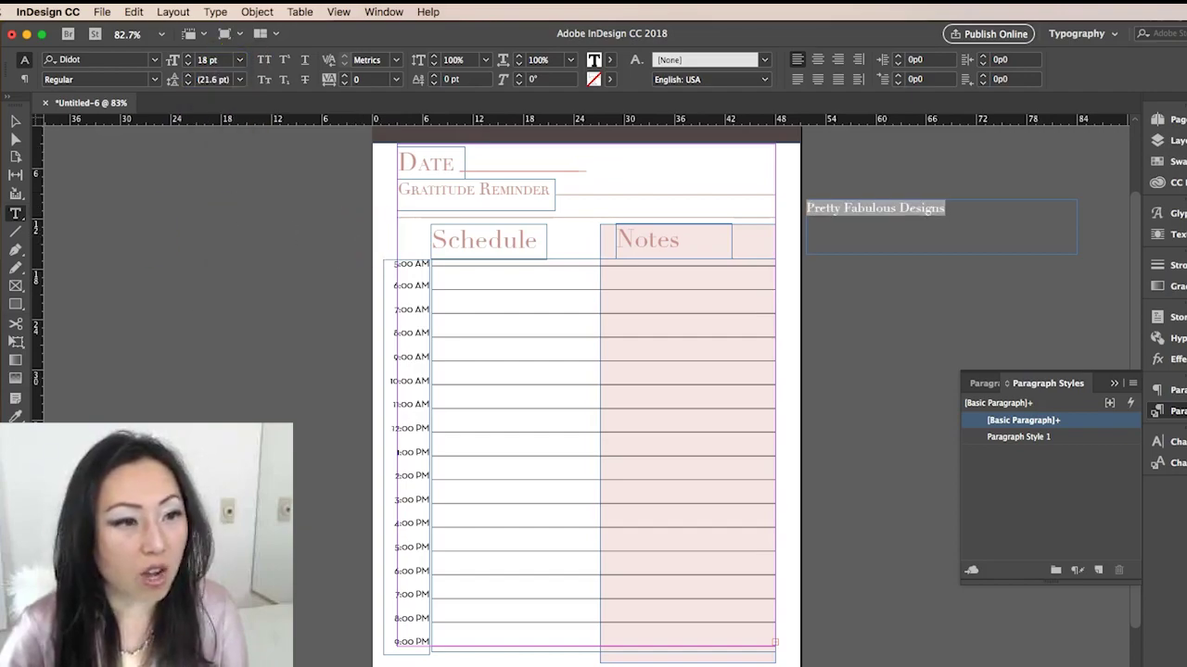
click(15, 120)
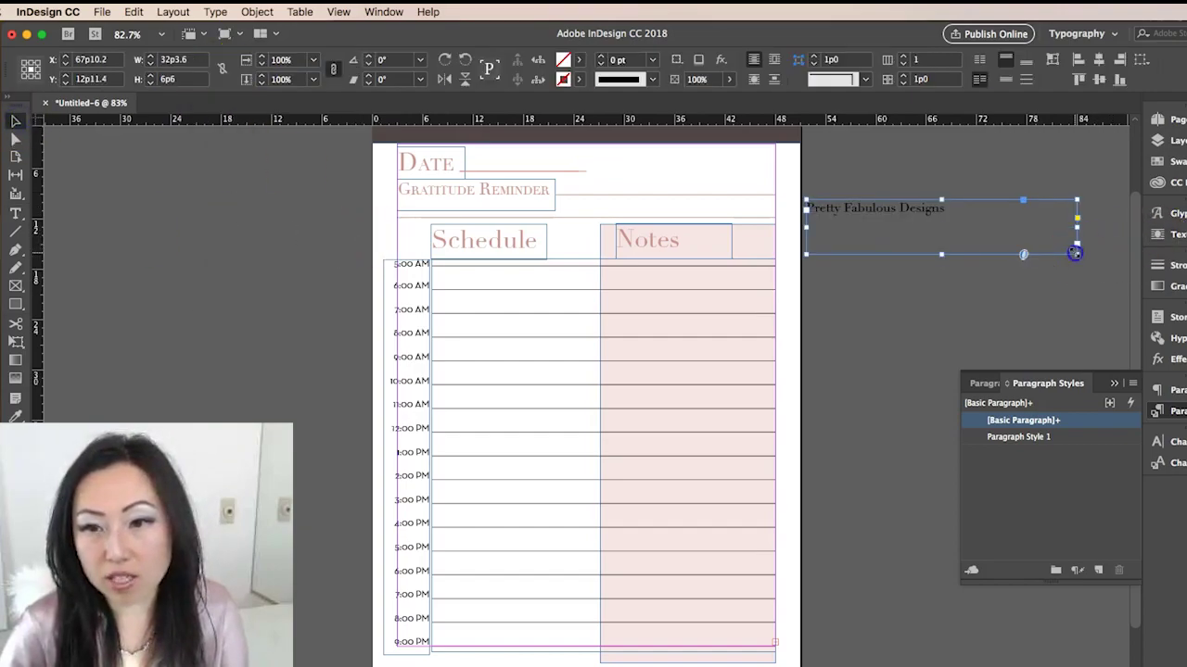
drag(1076, 254, 967, 225)
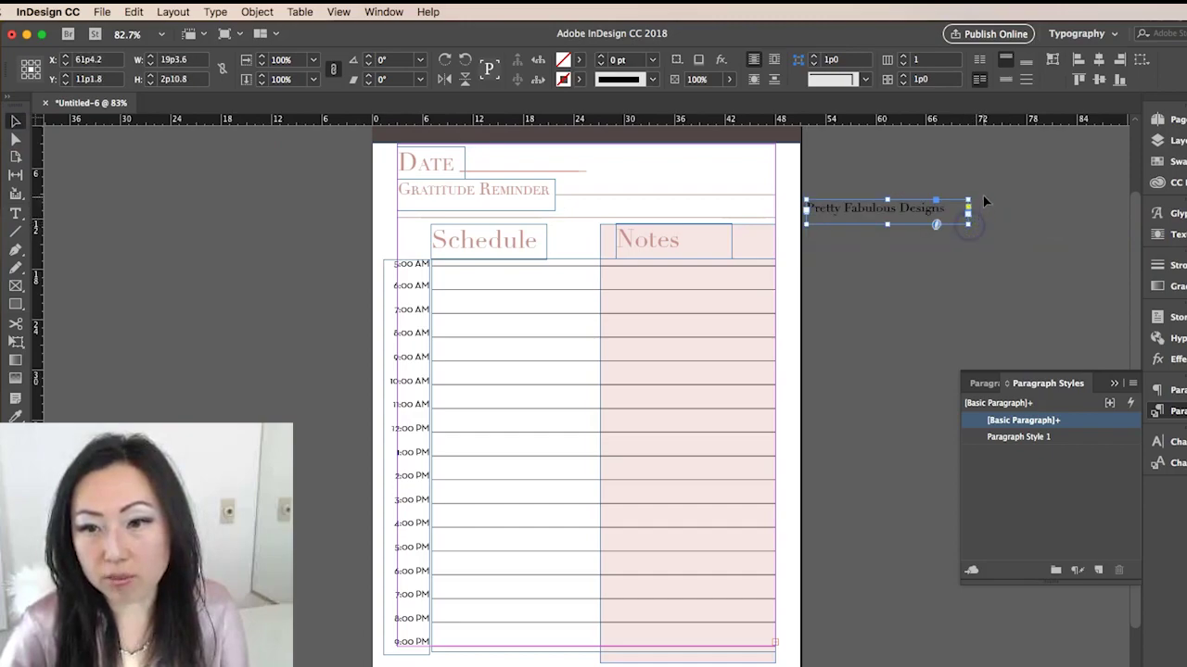
- Colour the text PF Grey copy, leaving the frame unfilled
click(577, 59)
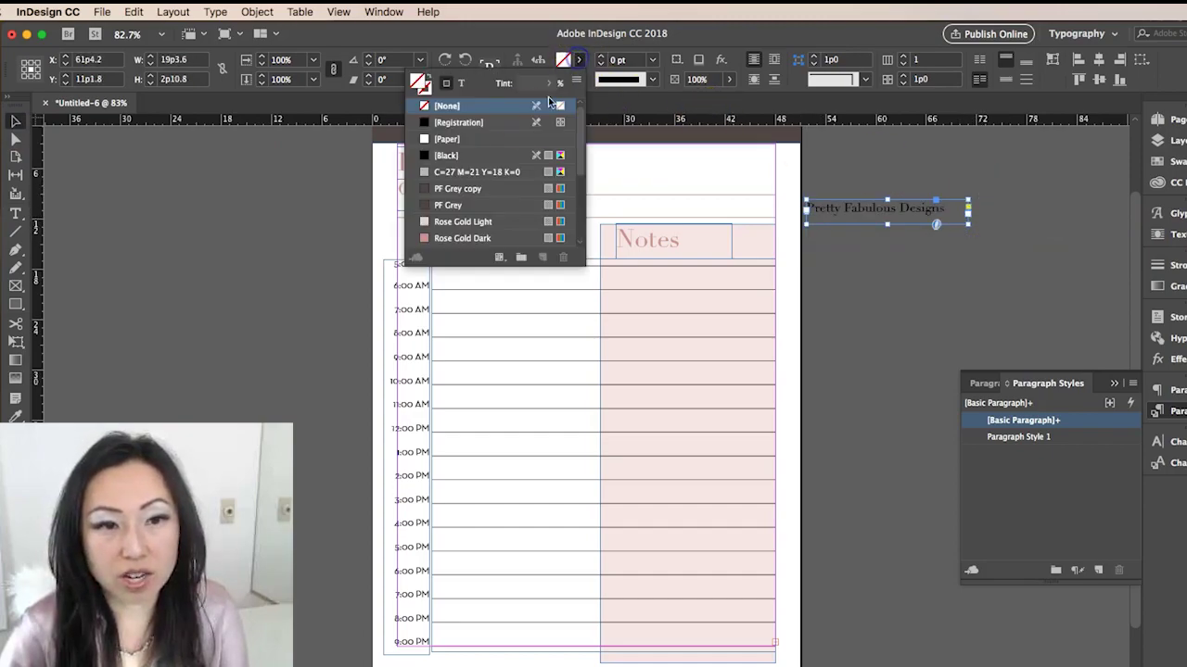
click(472, 189)
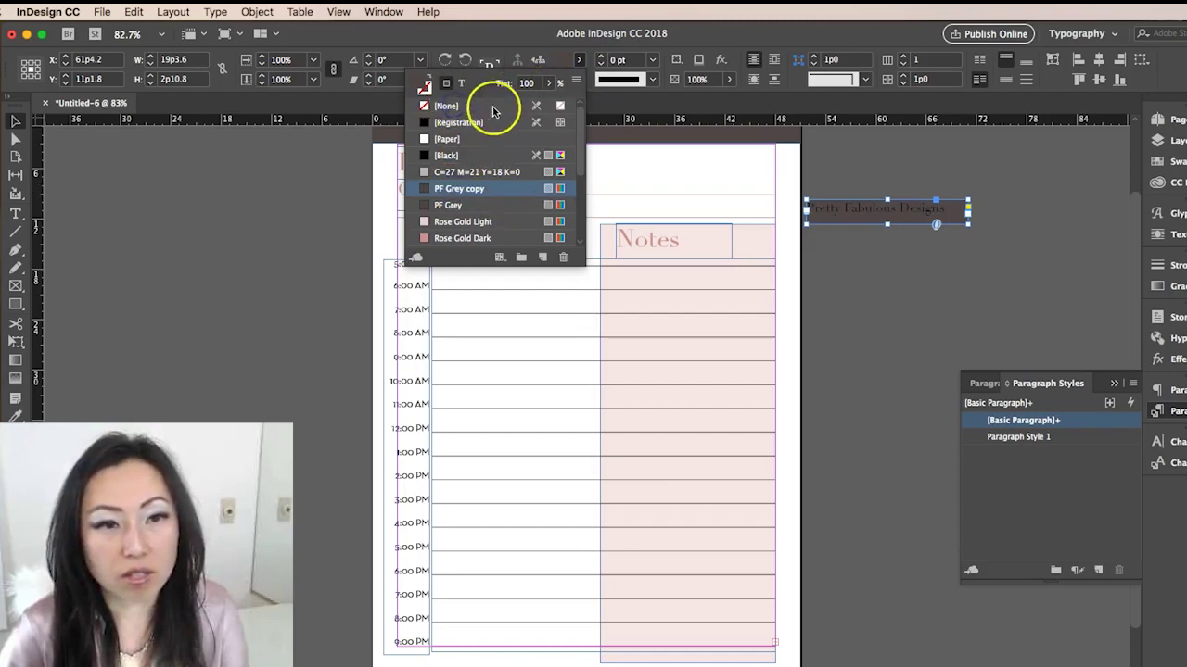
click(440, 104)
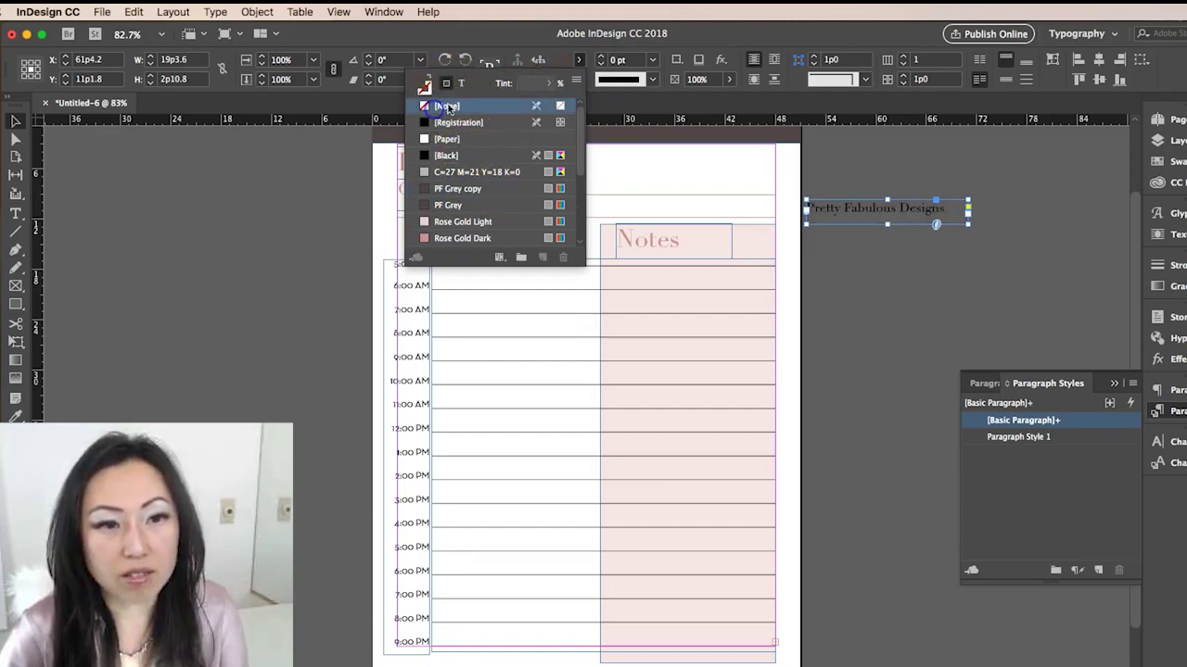
click(463, 85)
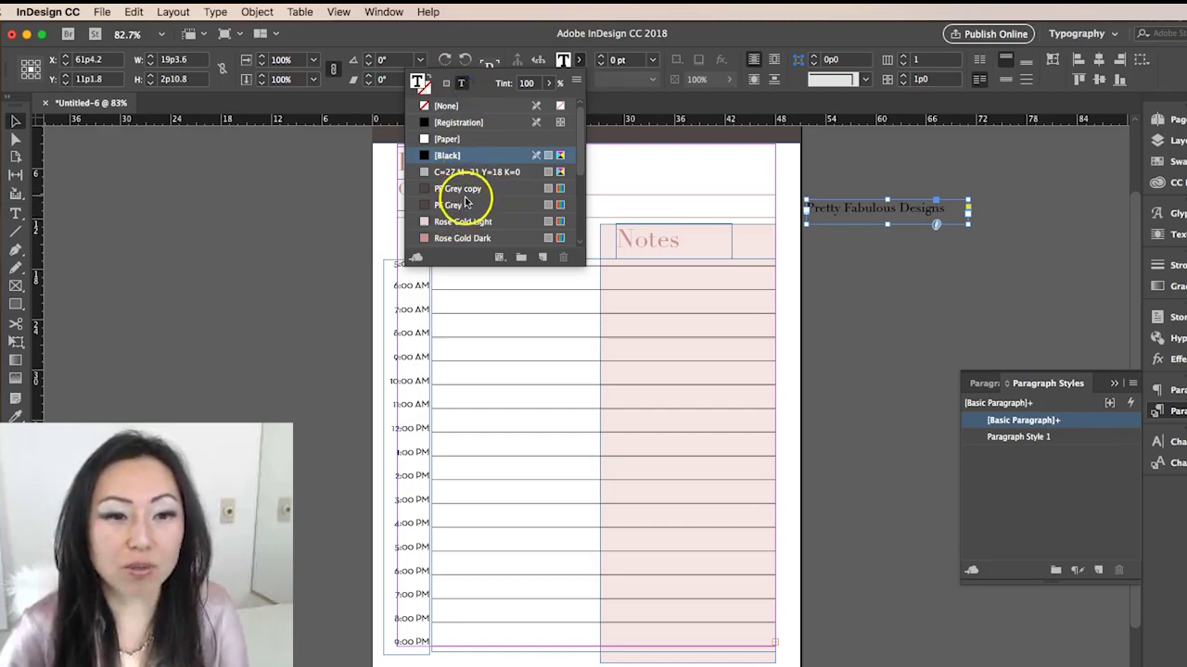
click(466, 192)
click(16, 123)
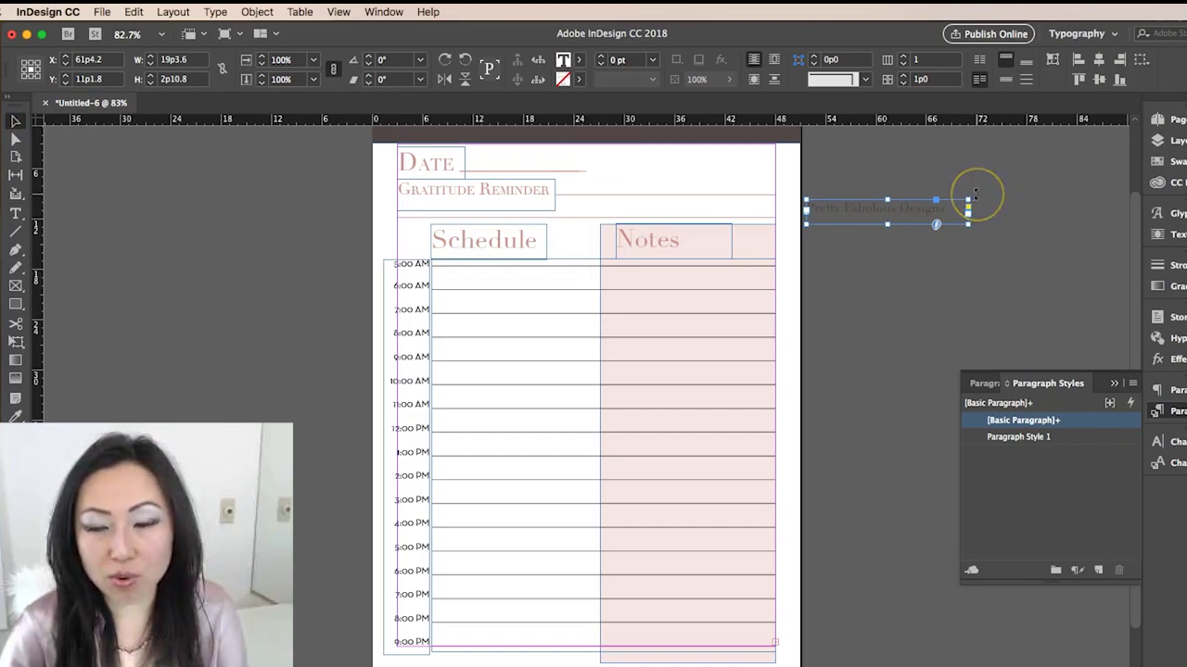
- Rotate the brand text vertical, position it along the page's right edge, then switch to Preview
mouse_move(976, 195)
mouse_down()
mouse_move(893, 290)
mouse_move(904, 291)
mouse_up()
mouse_move(895, 176)
mouse_down()
mouse_move(841, 253)
mouse_move(793, 358)
mouse_up()
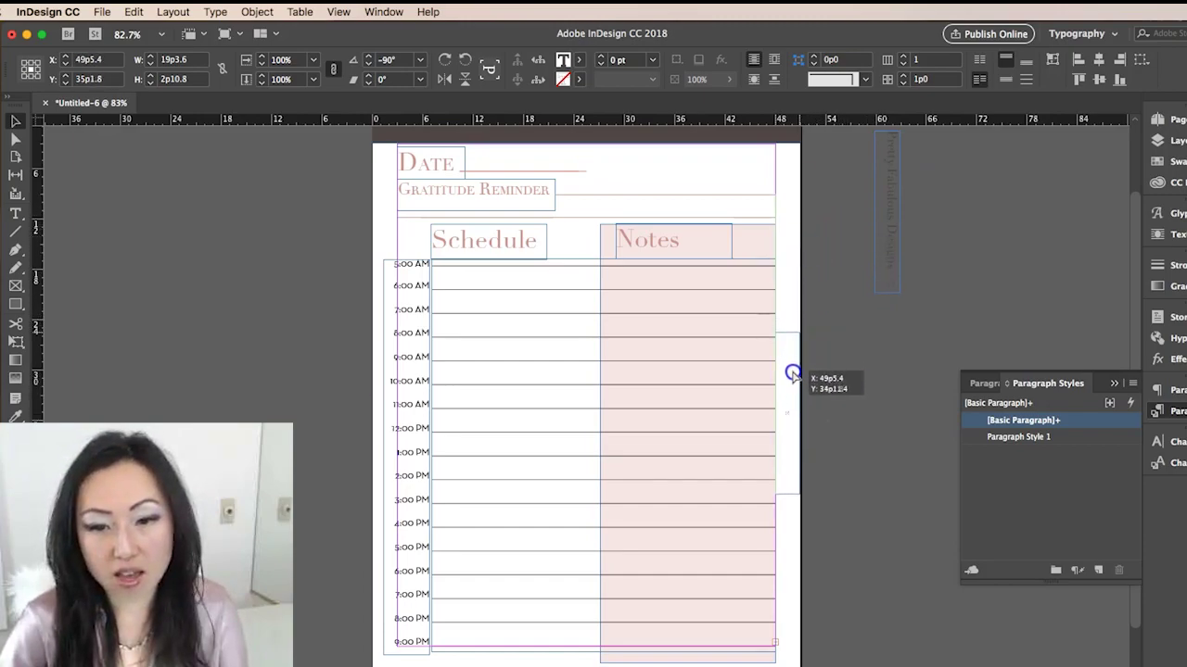
drag(793, 357, 789, 380)
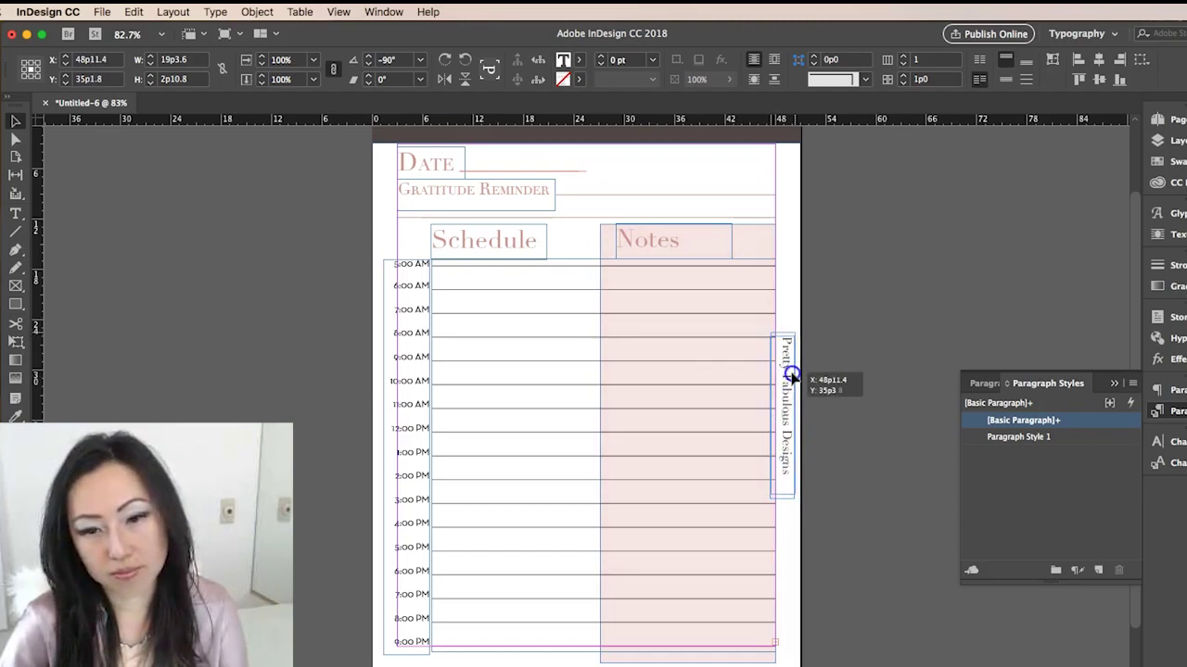
drag(789, 380, 788, 377)
click(816, 402)
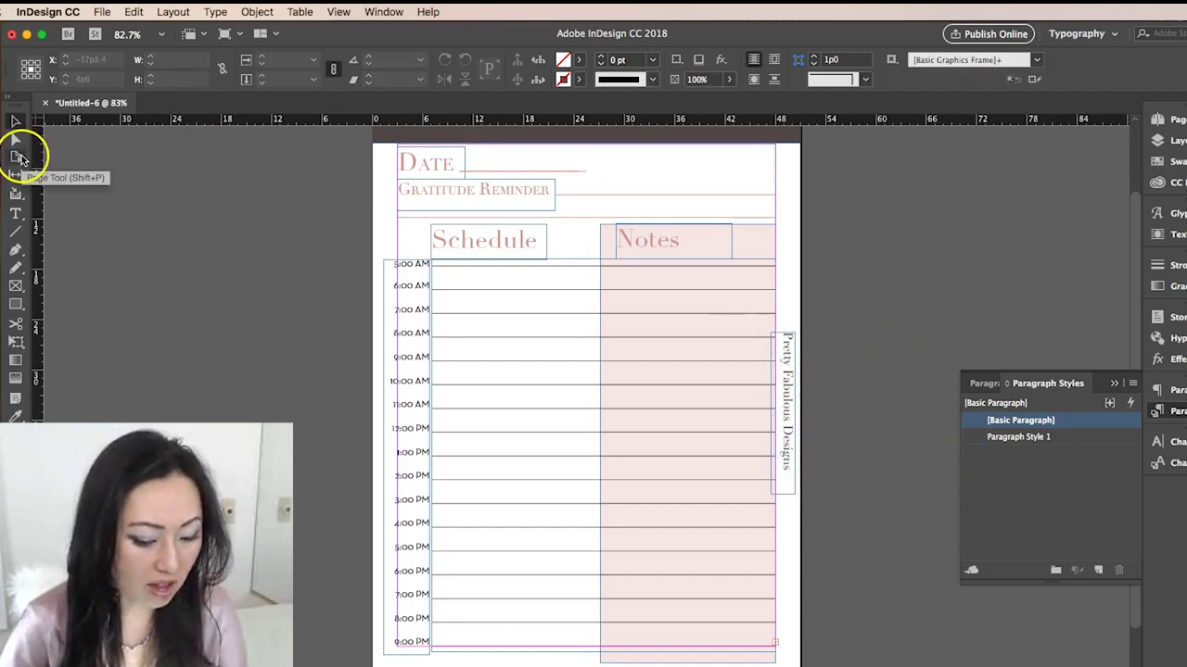
key(w)
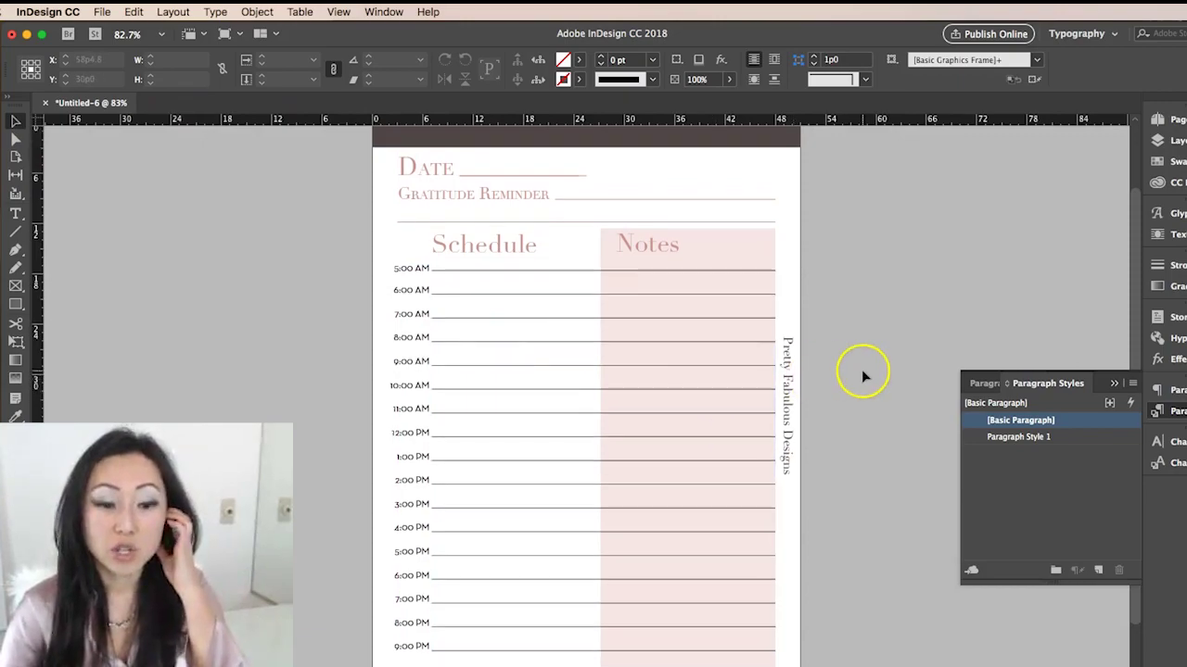
- Nudge the vertical brand text down one arrow-key step while previewing the page
scroll(861, 369, up, 2)
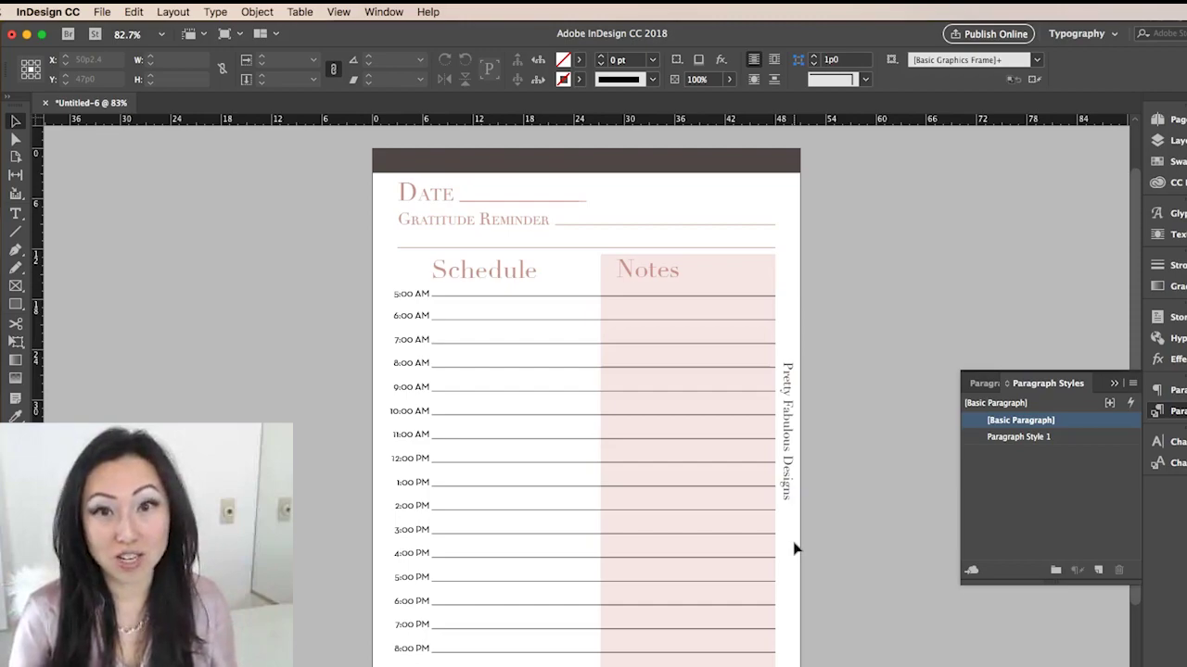
scroll(825, 436, down, 2)
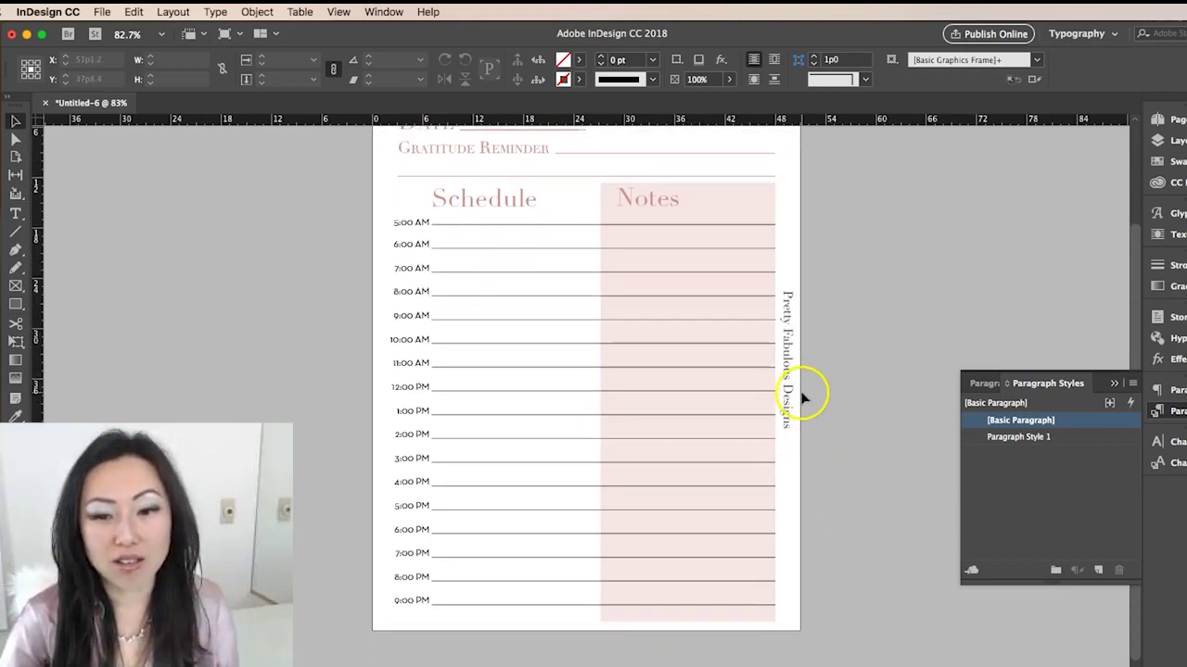
click(787, 375)
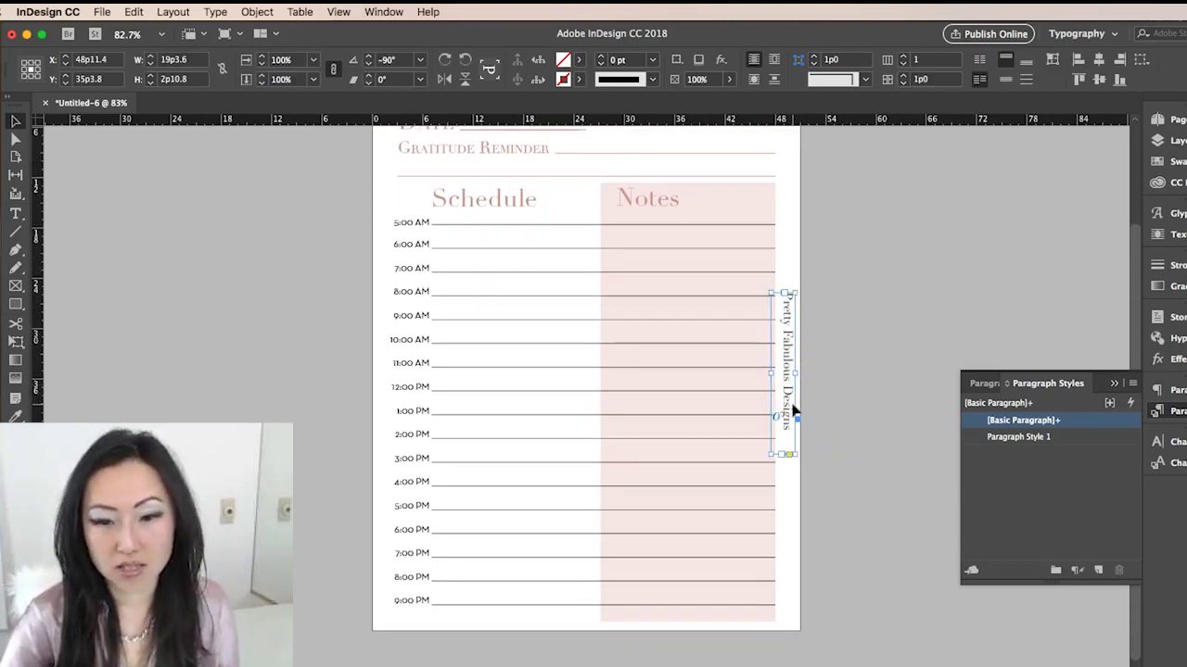
key(Down)
click(853, 379)
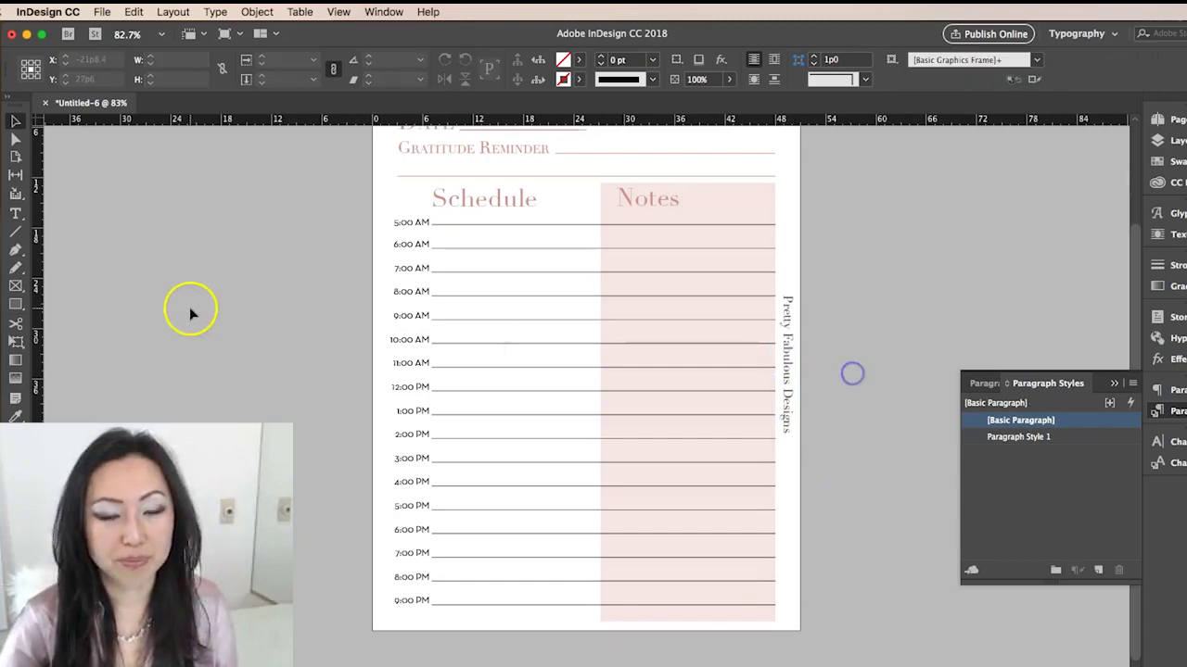
scroll(172, 297, up, 2)
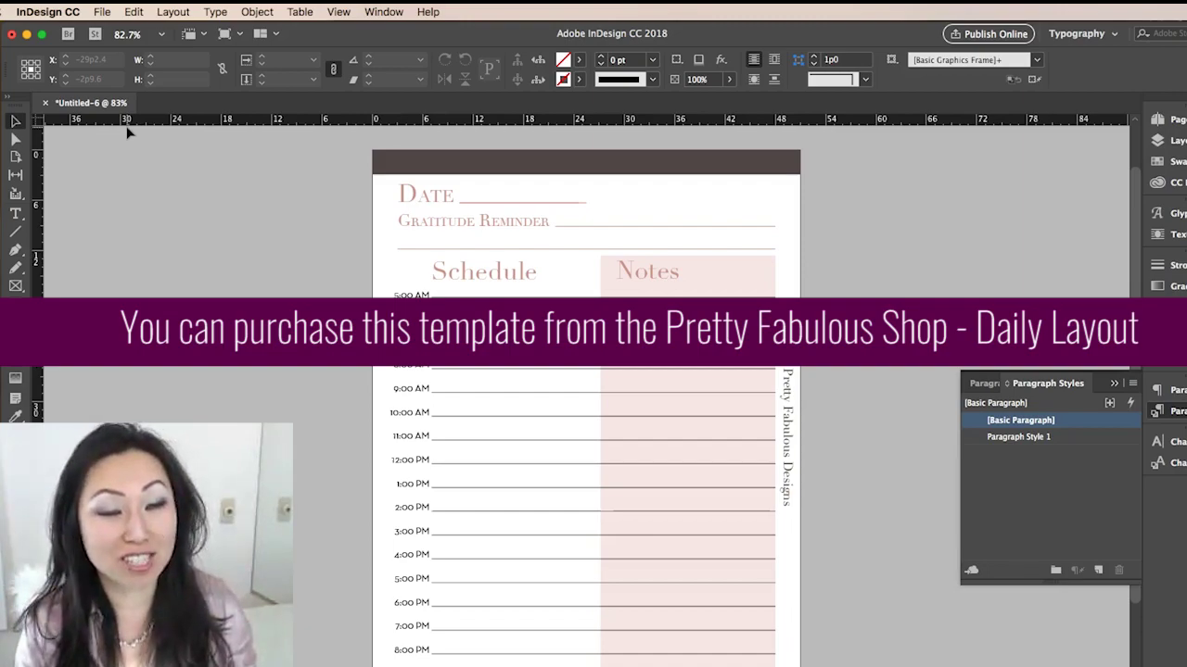
- Drag a horizontal guide from the top ruler and return to Normal view with W
mouse_move(135, 126)
mouse_down()
mouse_move(157, 120)
mouse_move(193, 368)
mouse_up()
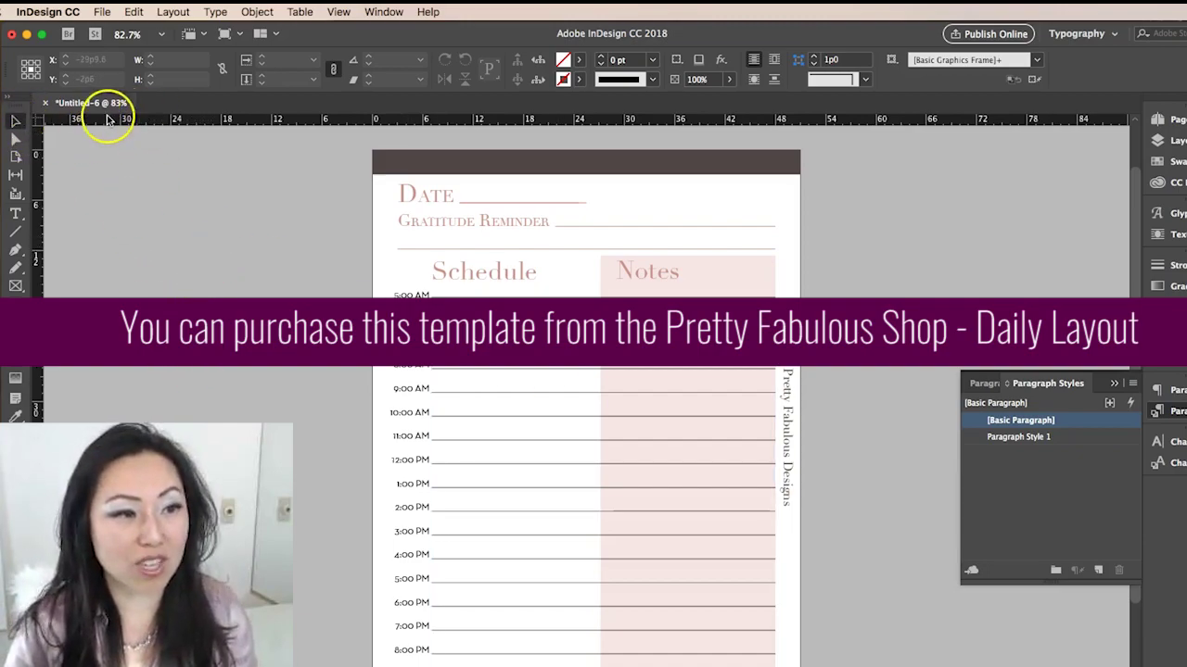
key(w)
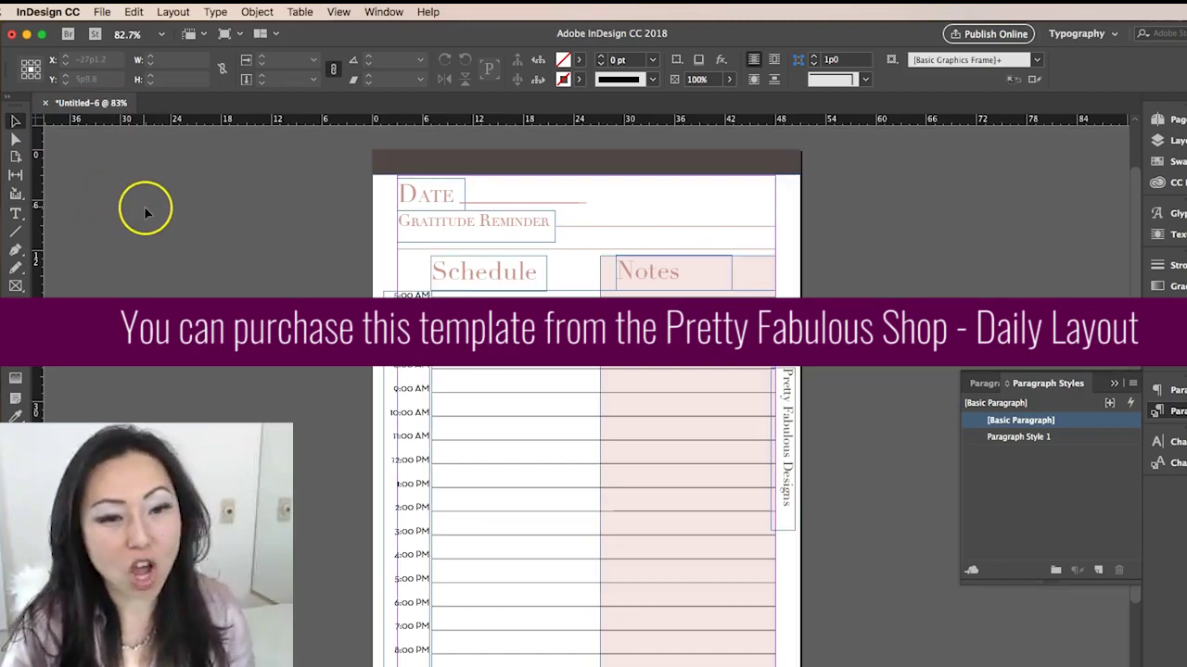